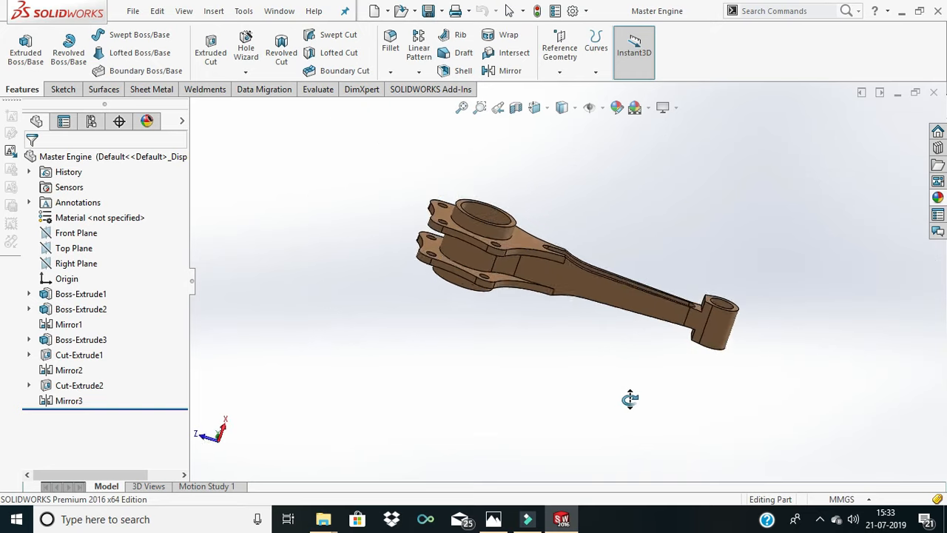
- Examine the finished master connecting rod from several sides, including its flanges, bore, bolt holes, slotted shank and small end
scroll(510, 255, down, 3)
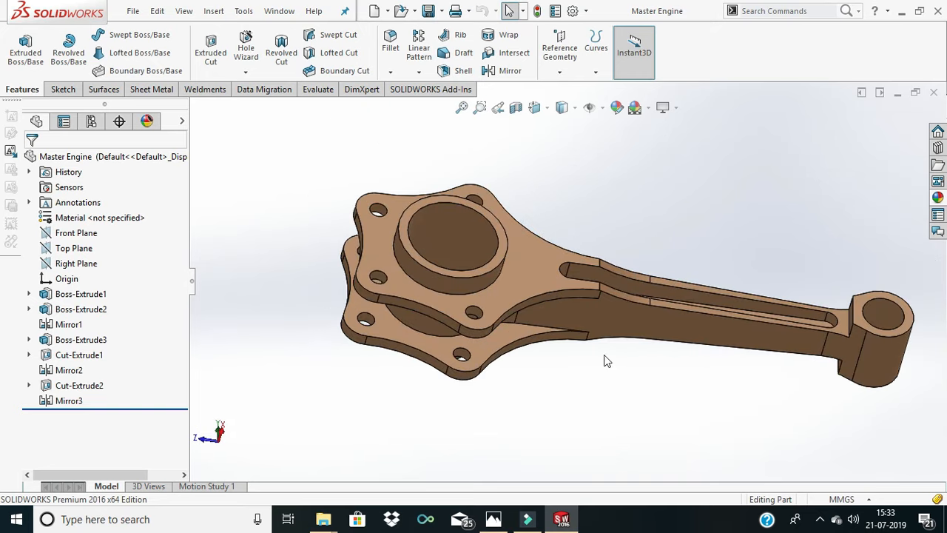
middle_drag(743, 376, 614, 311)
middle_drag(571, 262, 587, 225)
middle_drag(574, 276, 628, 348)
key(ctrl+4)
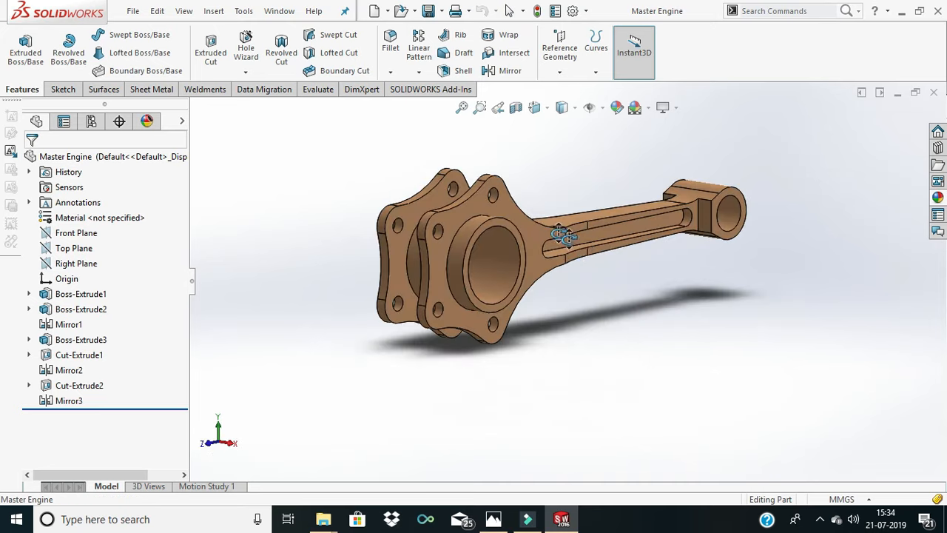
middle_drag(550, 235, 549, 169)
scroll(523, 259, down, 8)
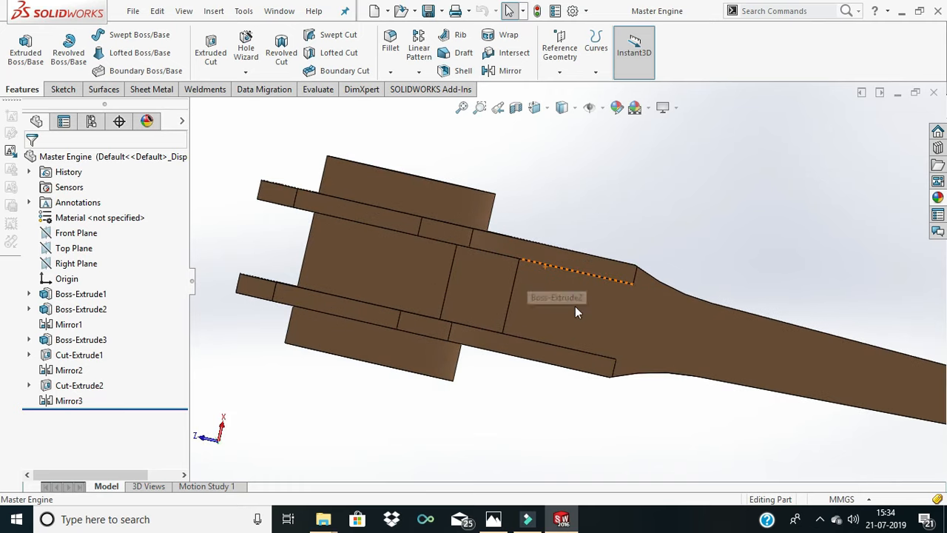
middle_drag(585, 208, 573, 362)
key(f)
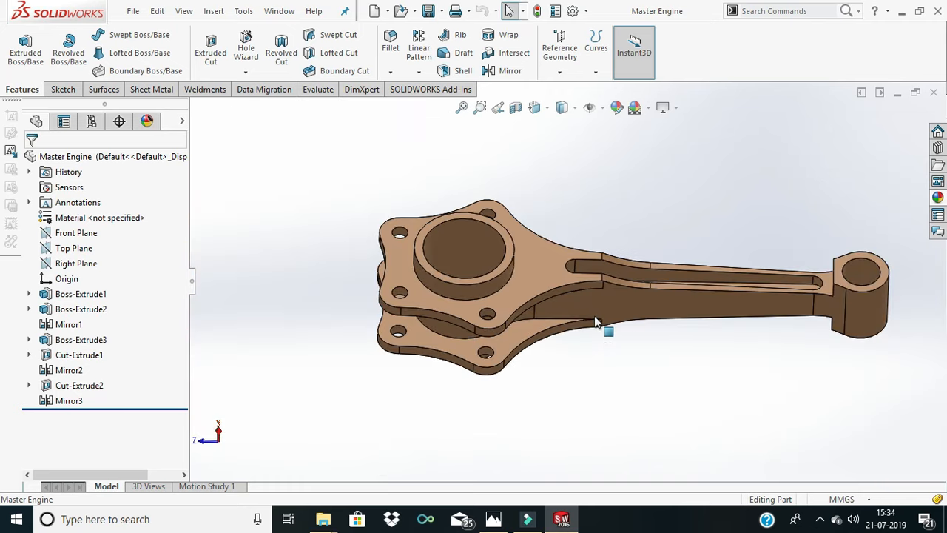
middle_drag(626, 297, 782, 416)
key(f)
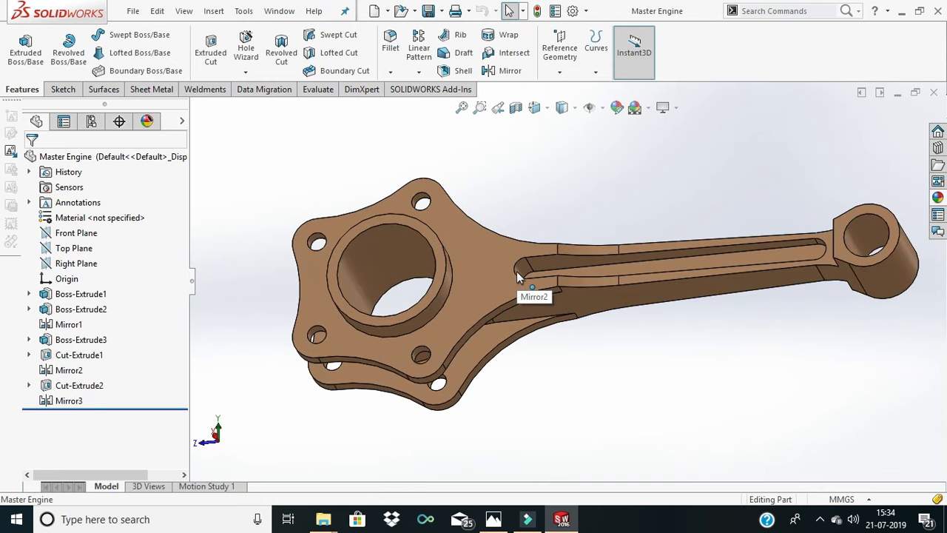
scroll(455, 310, down, 2)
scroll(471, 336, up, 4)
scroll(471, 334, down, 1)
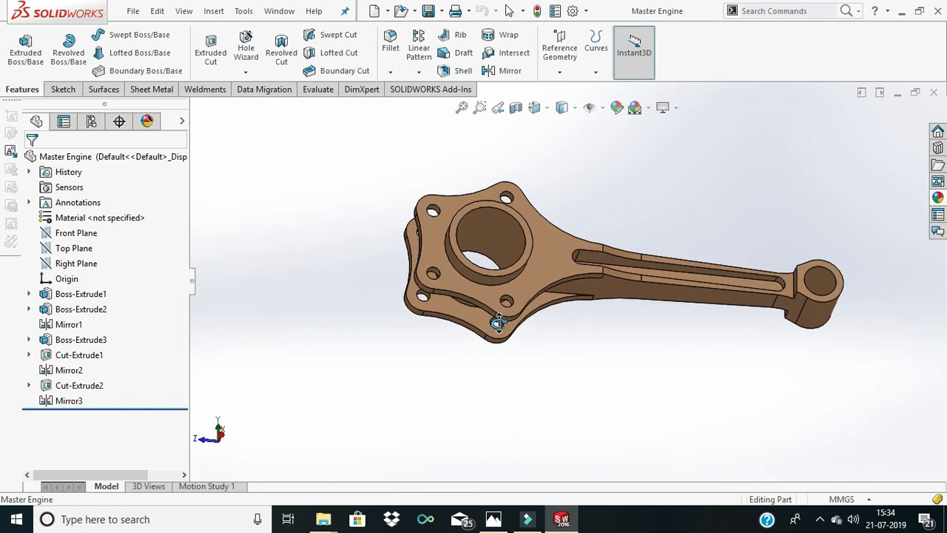
scroll(556, 254, down, 3)
scroll(570, 245, up, 3)
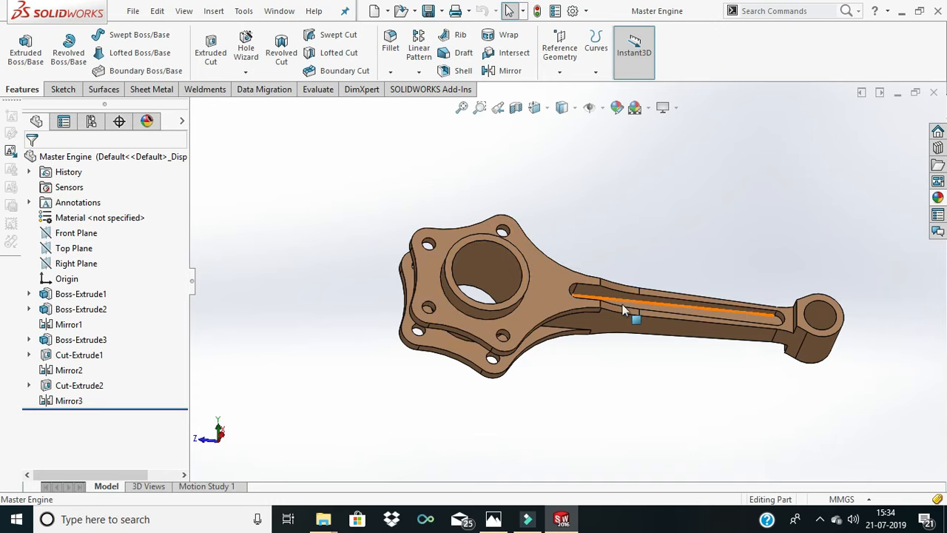
scroll(477, 311, down, 3)
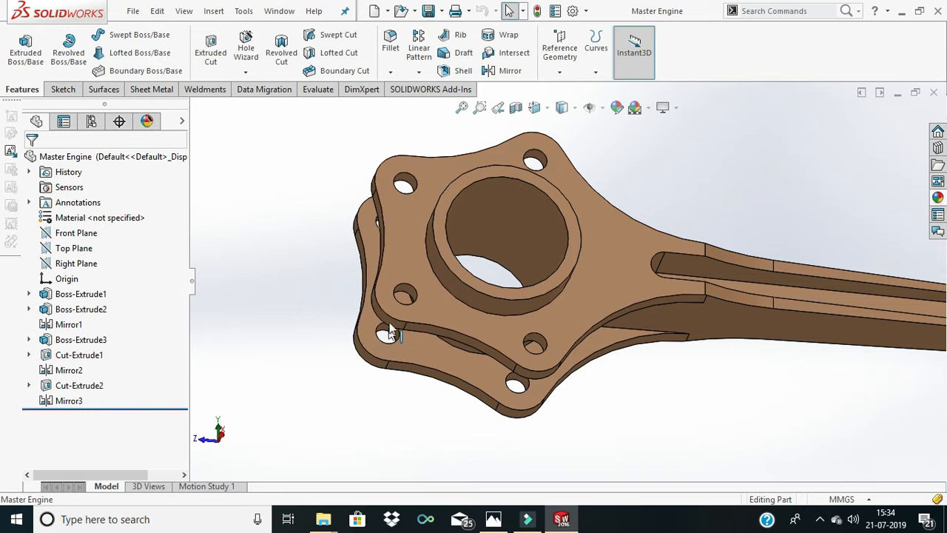
scroll(516, 291, up, 5)
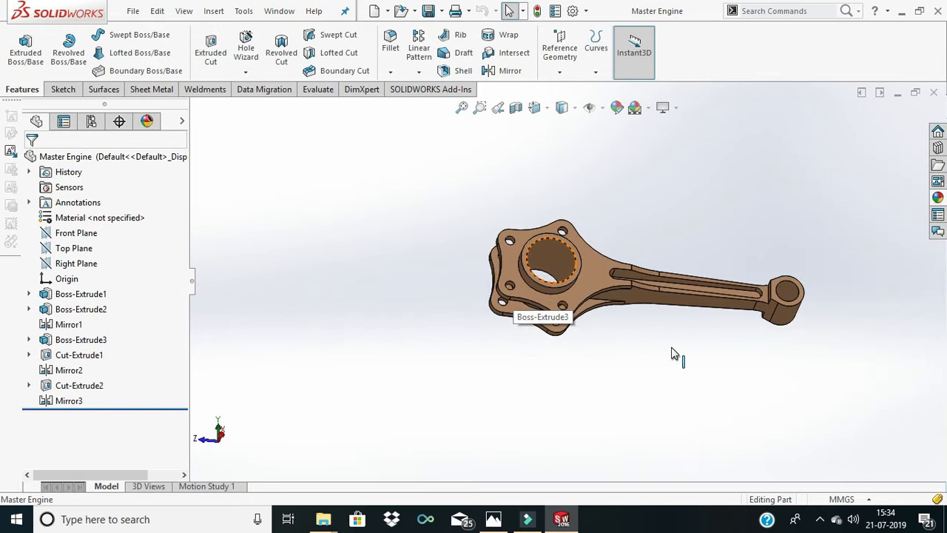
middle_drag(671, 353, 559, 282)
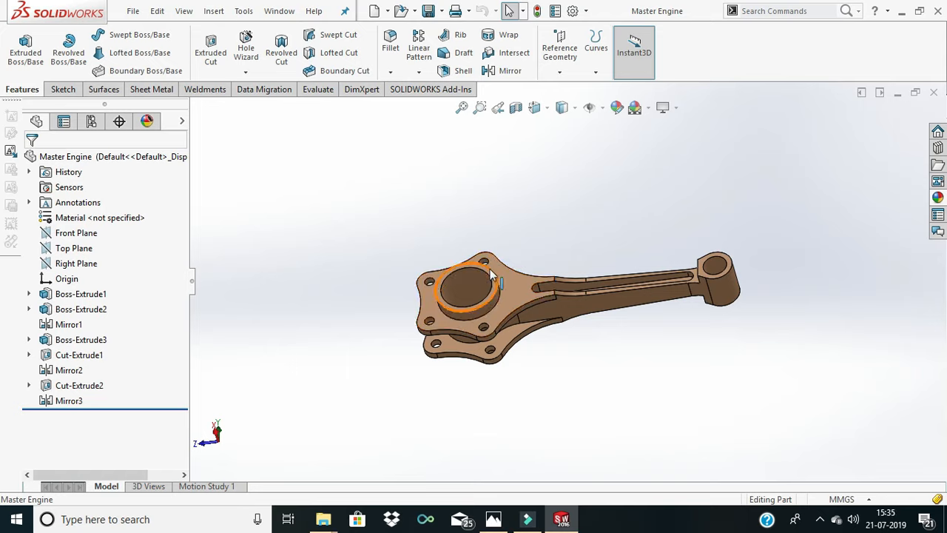
scroll(574, 295, down, 2)
scroll(575, 295, up, 2)
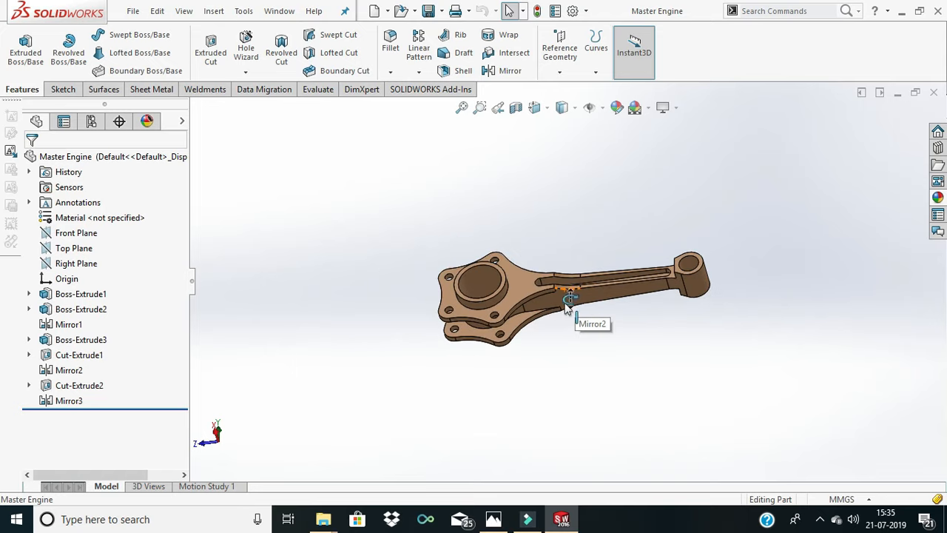
middle_drag(567, 301, 496, 316)
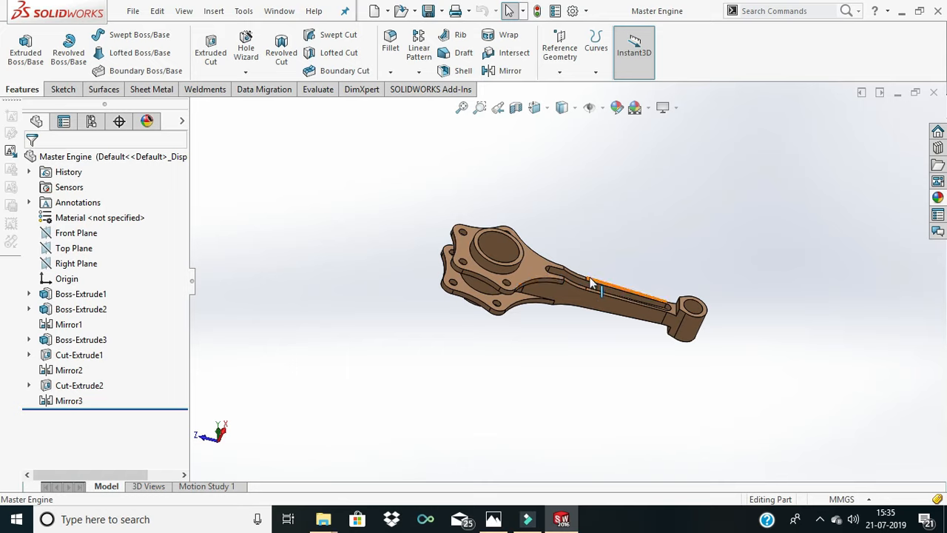
middle_drag(613, 317, 634, 296)
scroll(594, 289, down, 2)
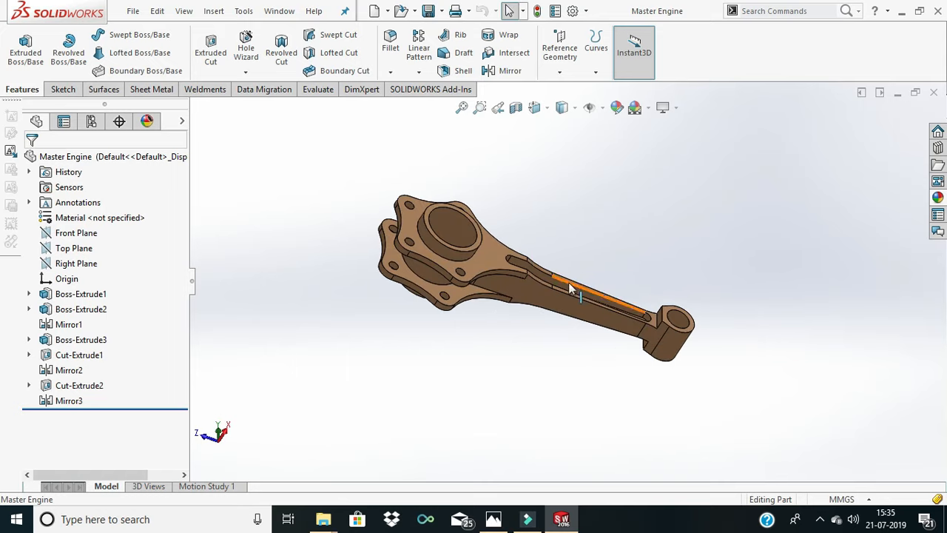
middle_drag(568, 284, 575, 220)
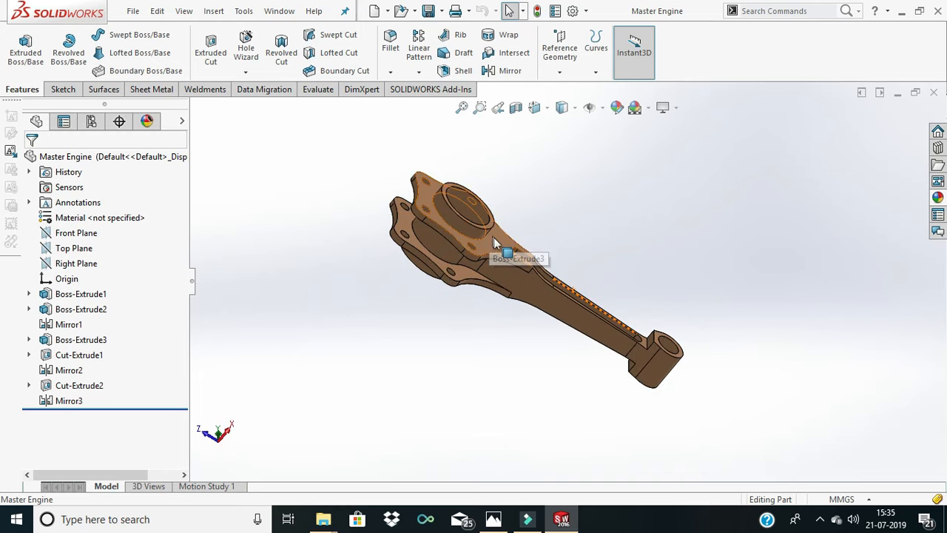
middle_drag(493, 237, 550, 265)
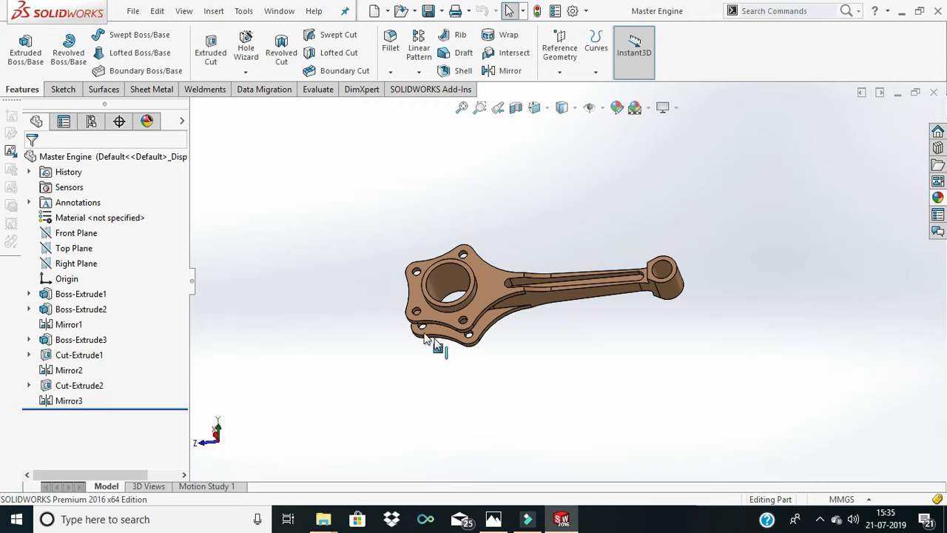
middle_drag(467, 356, 480, 277)
scroll(480, 312, down, 3)
scroll(481, 313, up, 4)
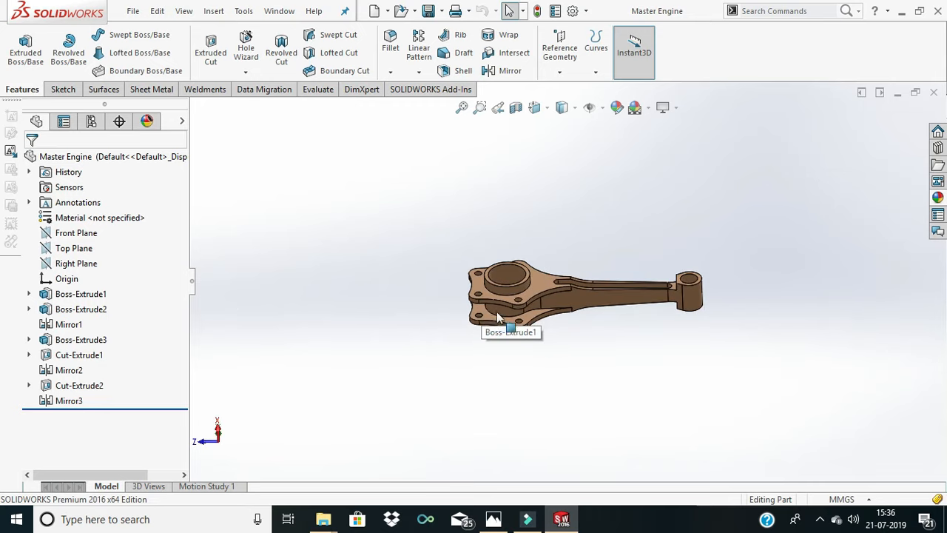
middle_drag(497, 317, 522, 367)
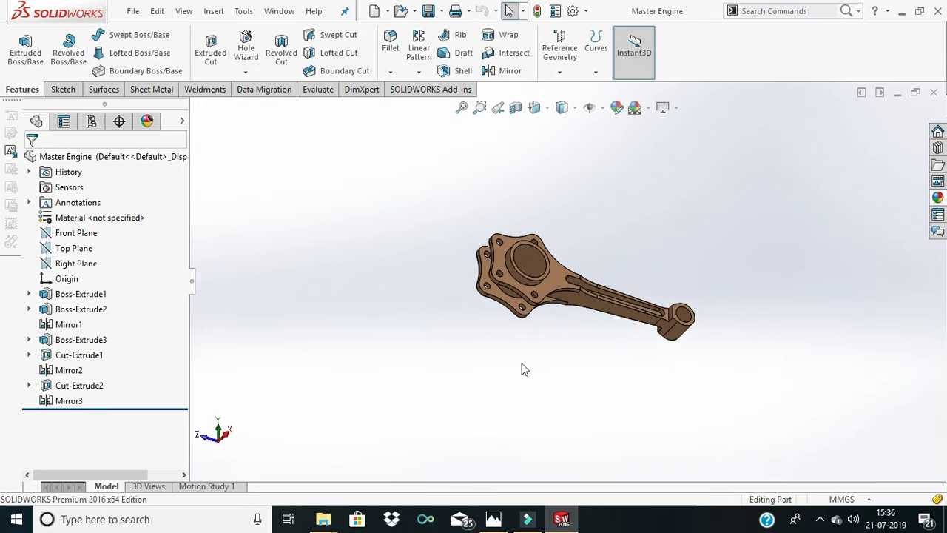
- Create a new part document and start a sketch on the Top Plane
click(375, 12)
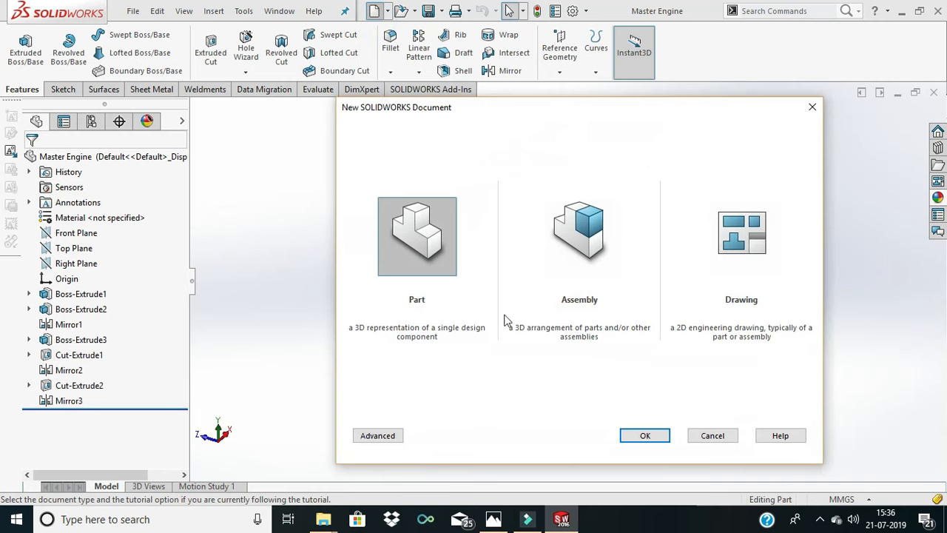
double_click(425, 254)
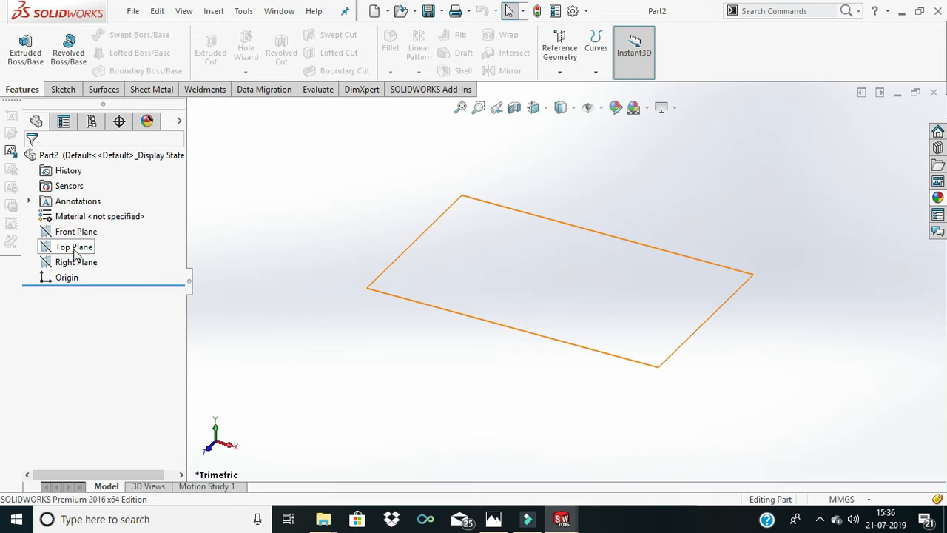
right_click(74, 253)
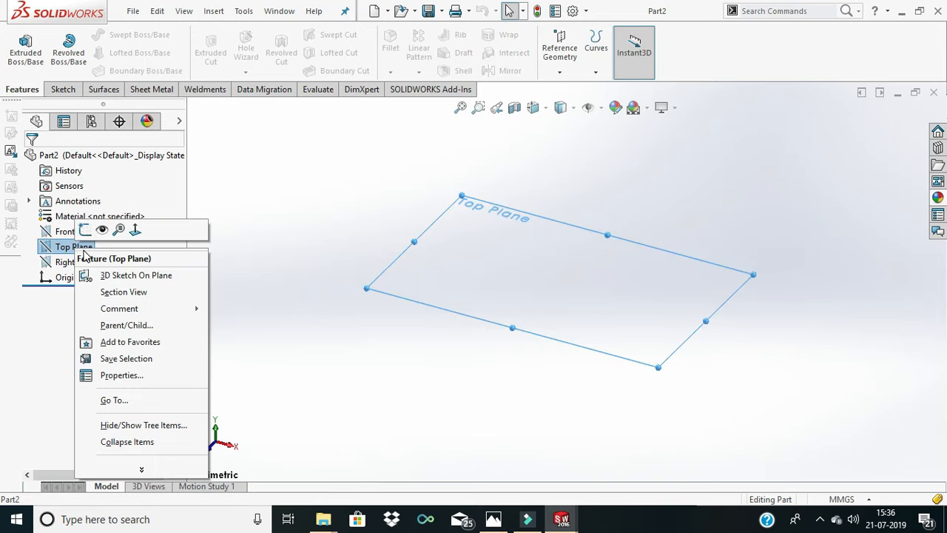
click(83, 225)
click(763, 285)
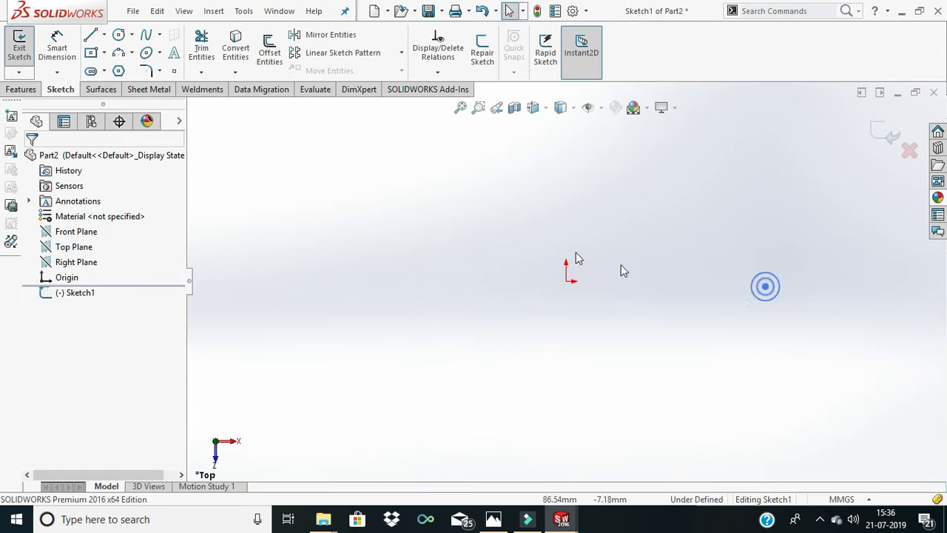
- Sketch two concentric circles centred on the origin, about 40 mm and 28 mm in diameter
click(117, 36)
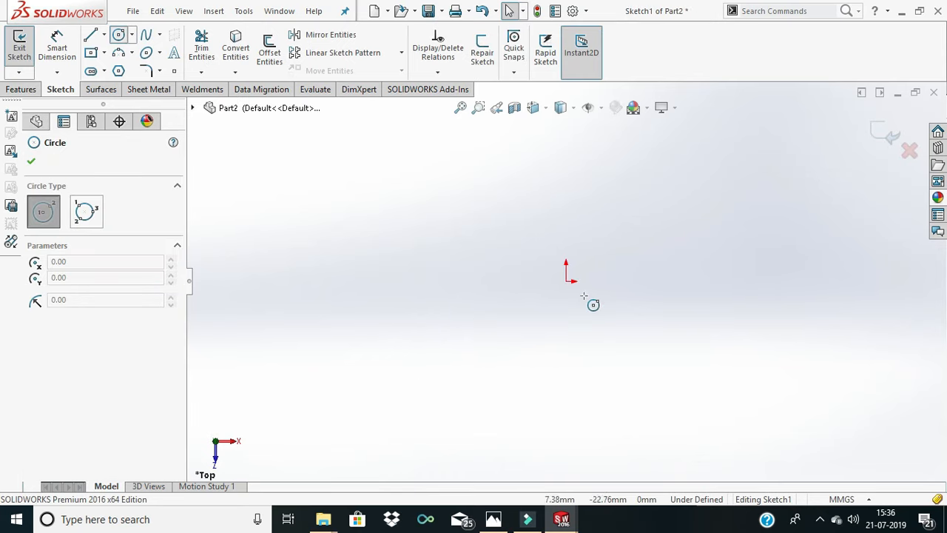
click(566, 281)
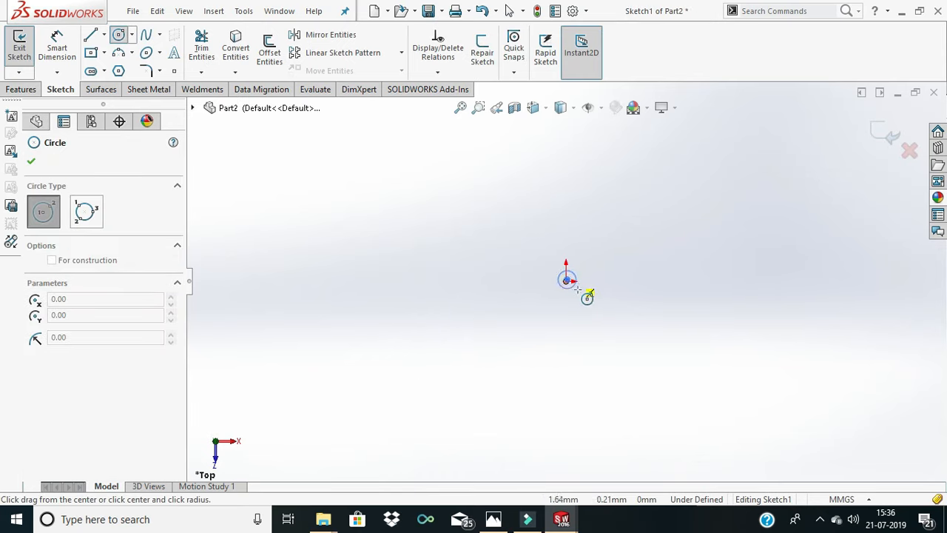
click(590, 304)
click(566, 281)
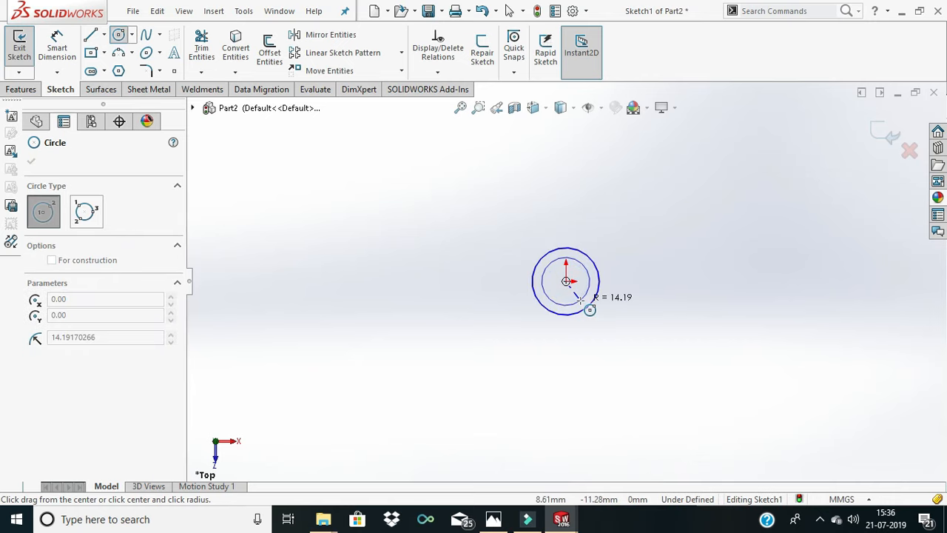
click(575, 302)
- Dimension the outer circle's diameter as 52 mm
click(56, 45)
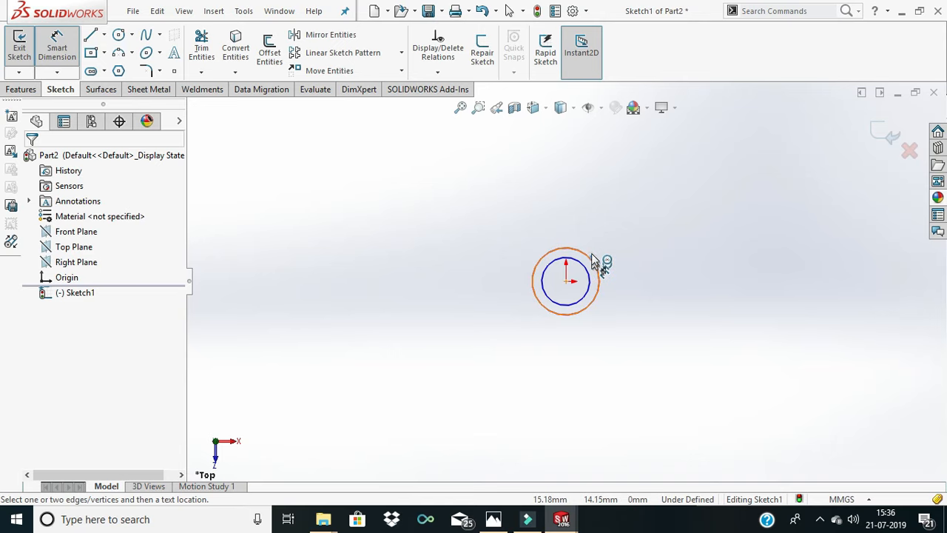
click(592, 259)
click(597, 215)
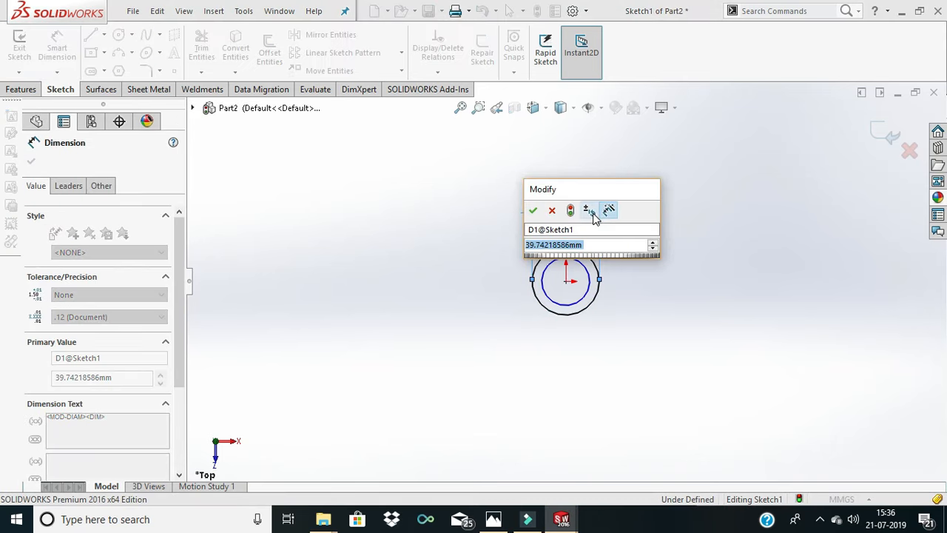
text(52)
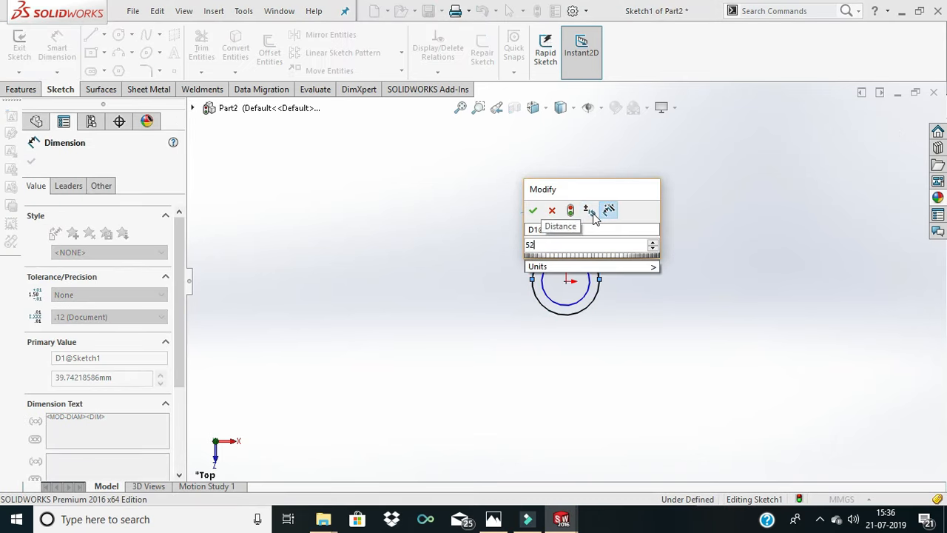
key(Return)
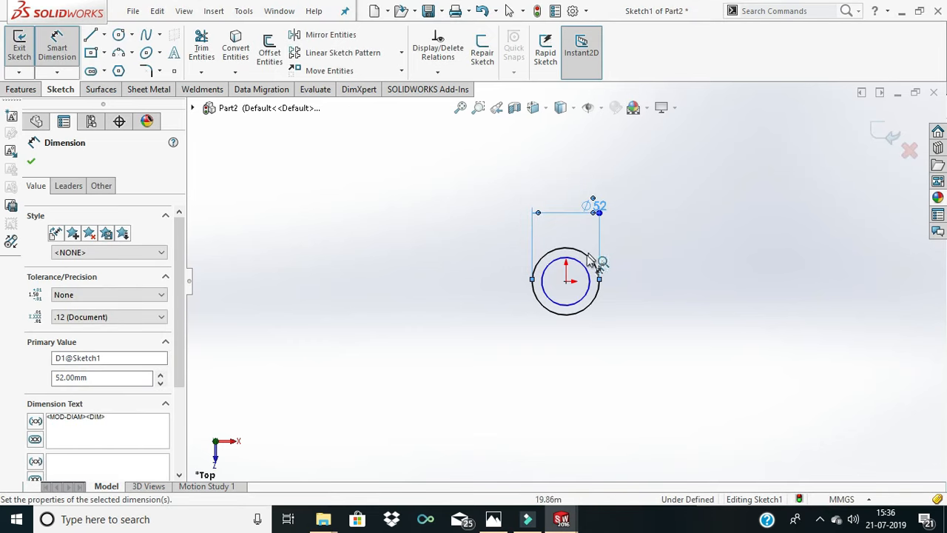
- Dimension the diameter of the other, initially smaller circle as 63 mm
click(582, 272)
click(596, 226)
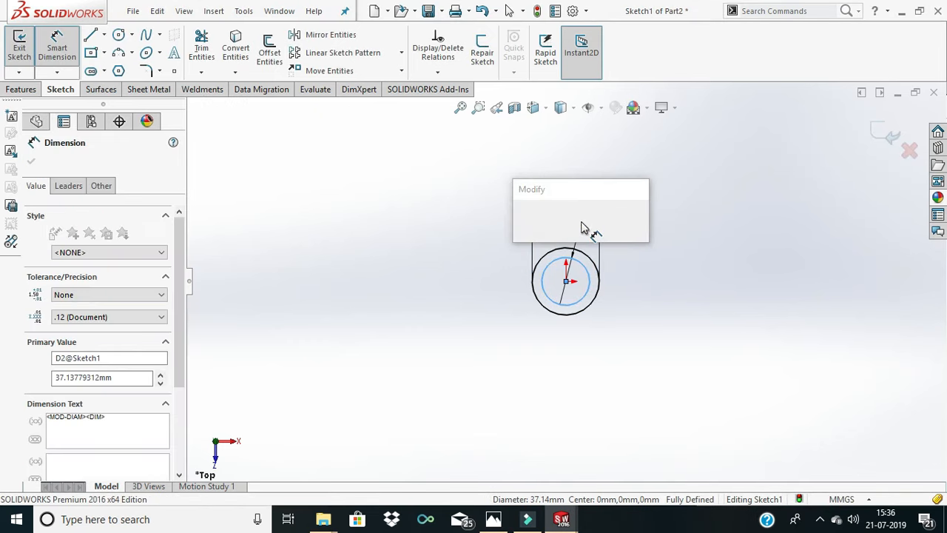
text(63)
key(Return)
click(678, 245)
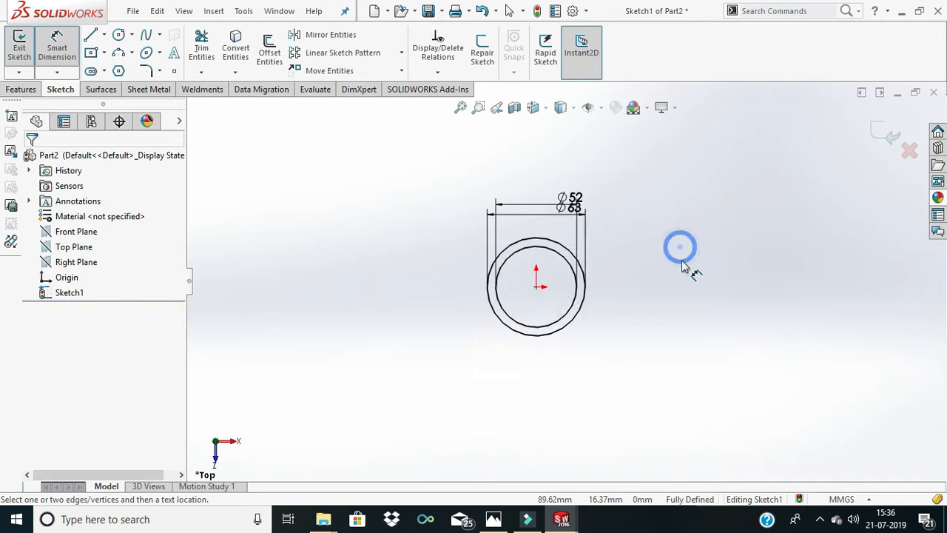
- Sketch a horizontal centerline about 396 mm long from the origin out past the big-end ring
scroll(712, 267, down, 1)
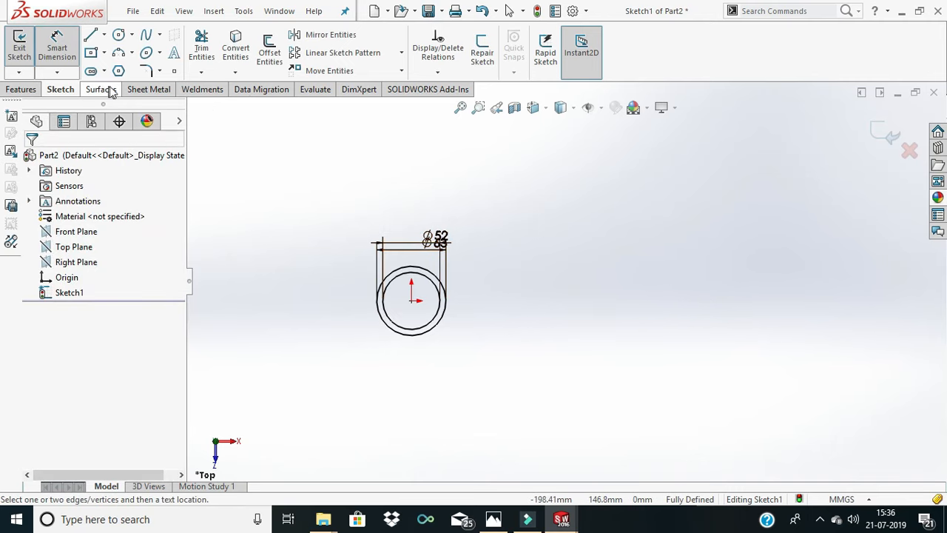
click(106, 36)
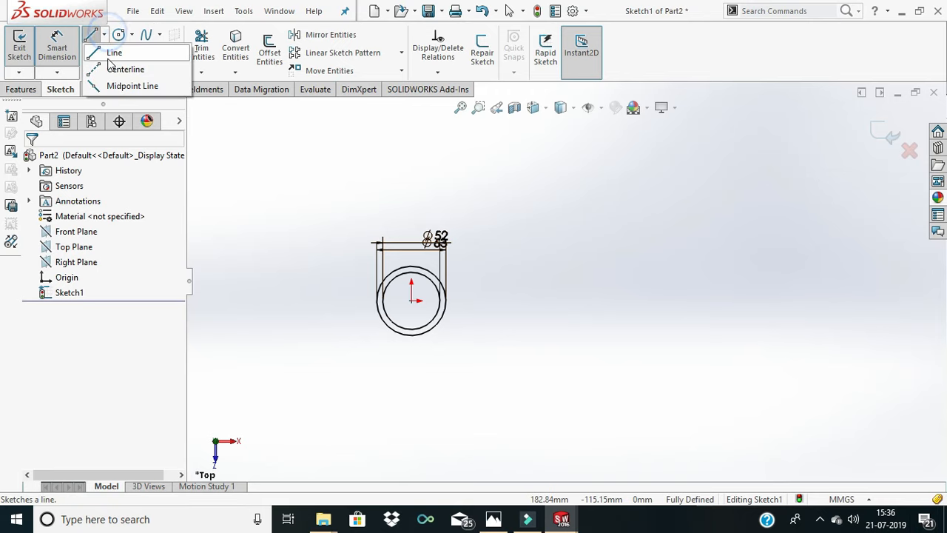
click(132, 85)
click(104, 34)
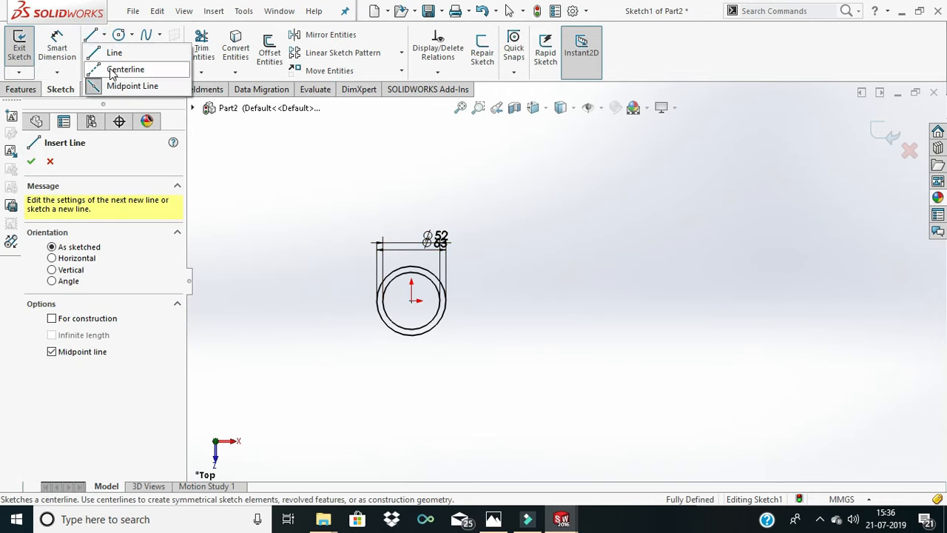
click(125, 69)
click(412, 299)
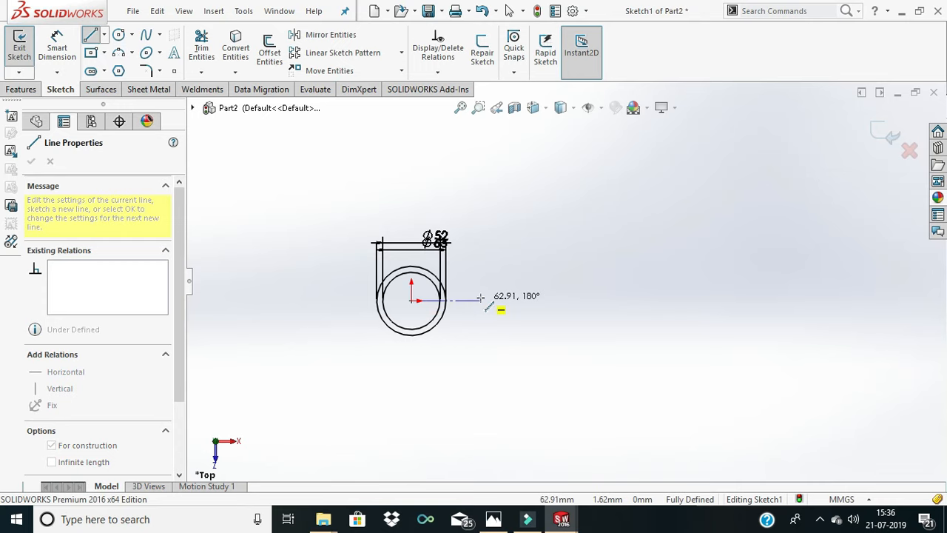
click(847, 301)
right_click(809, 264)
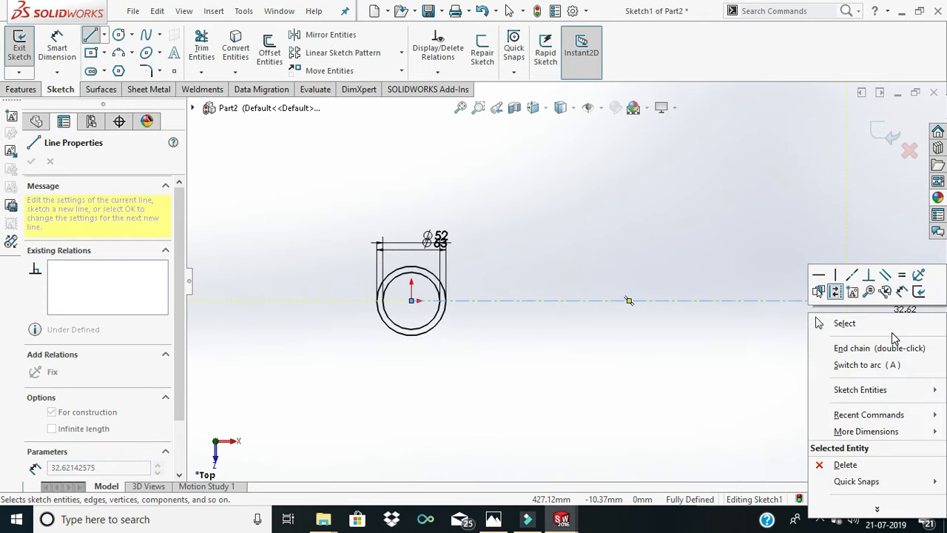
click(841, 321)
click(627, 249)
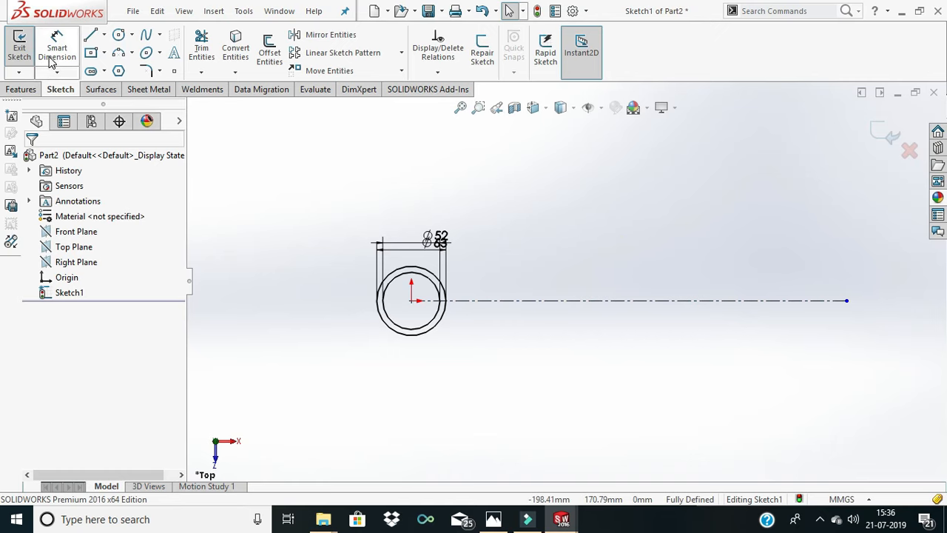
- Dimension the centerline's length as 250 mm
click(49, 56)
click(551, 302)
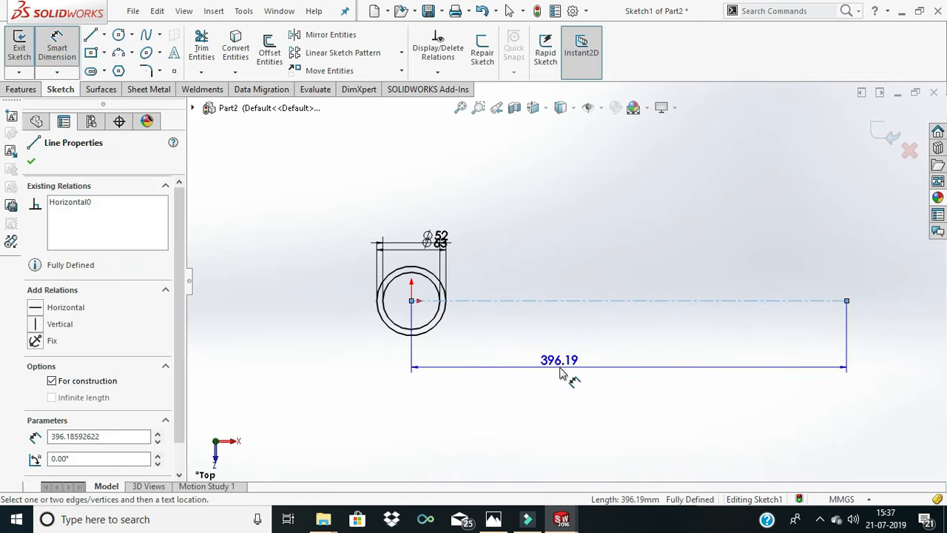
click(559, 370)
text(250)
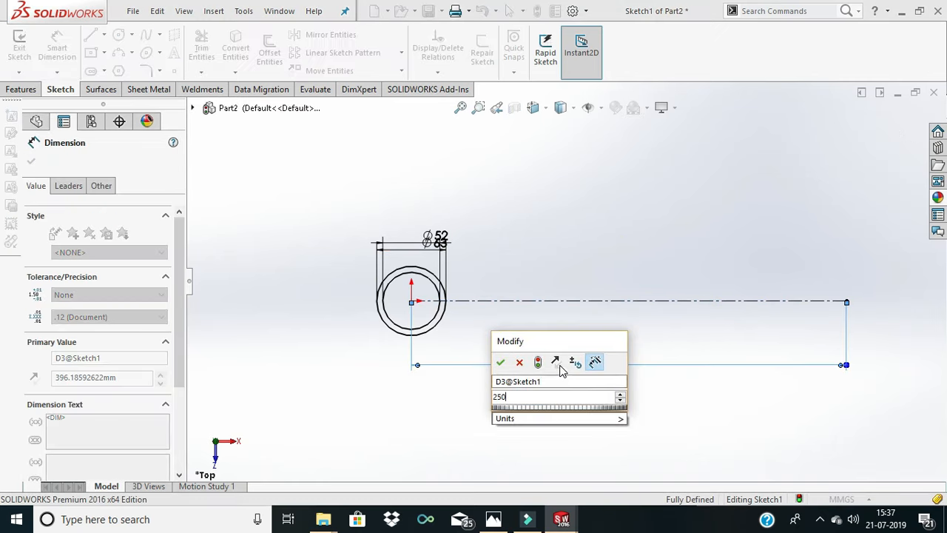
key(Return)
click(644, 282)
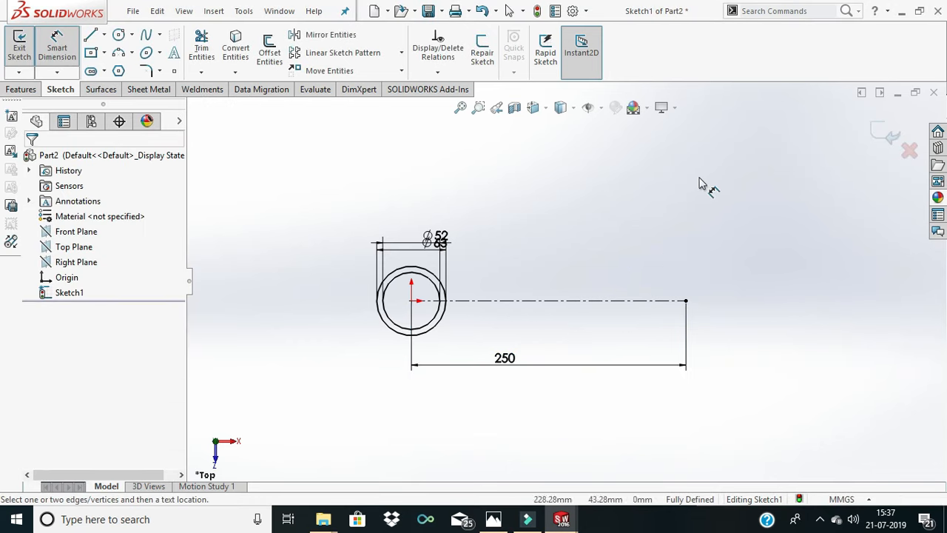
- Sketch two concentric circles centred on the centerline's free end, about 38 mm and 29 mm in diameter
click(119, 34)
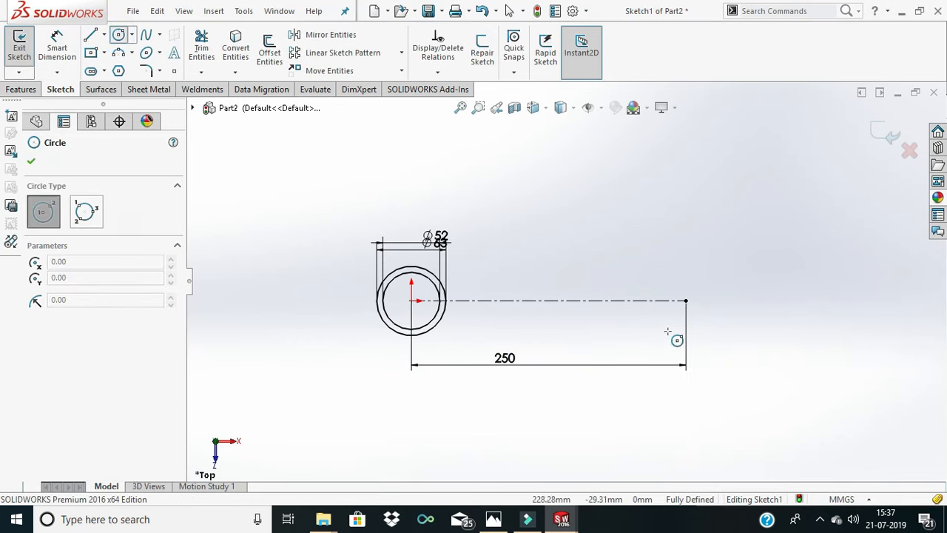
click(683, 301)
click(688, 320)
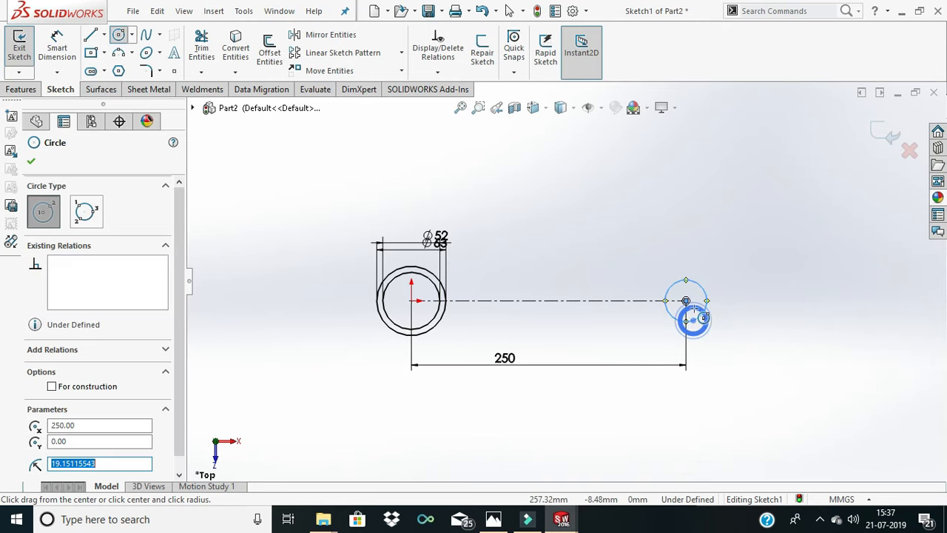
click(688, 299)
click(696, 313)
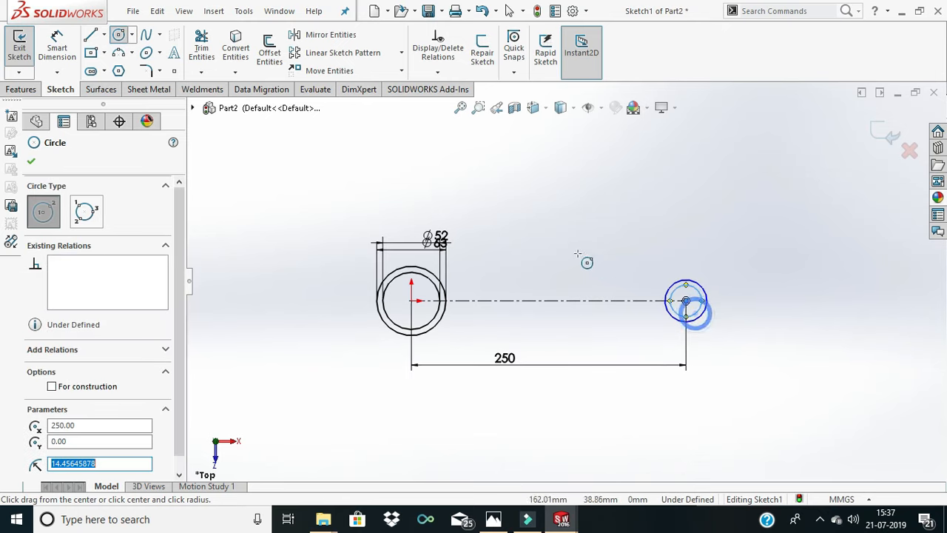
right_click(413, 194)
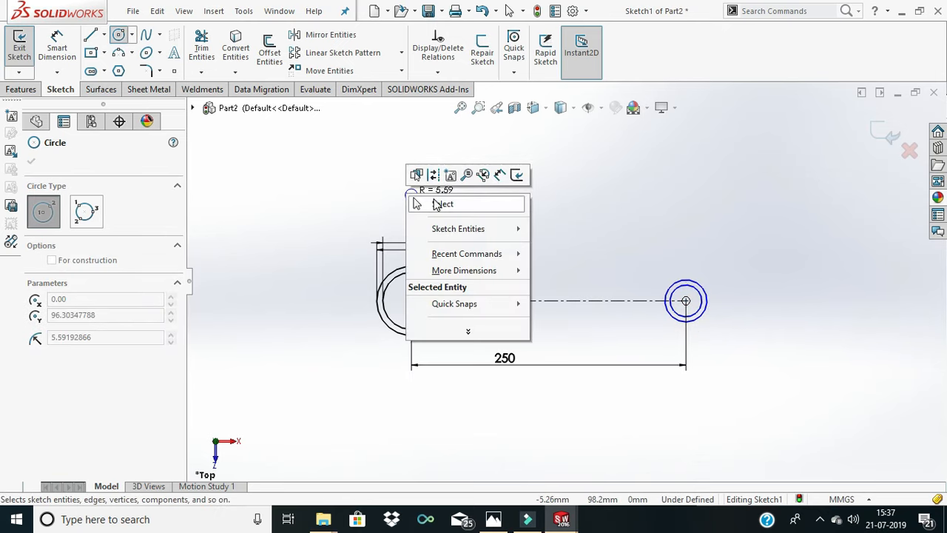
click(436, 201)
- Dimension the inner small-end circle's diameter as 24 mm
click(59, 52)
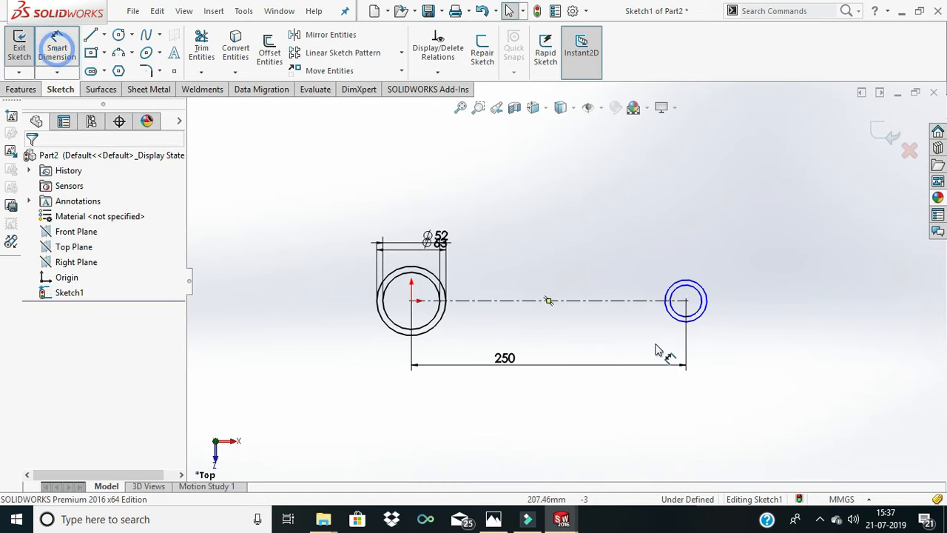
click(703, 309)
click(723, 304)
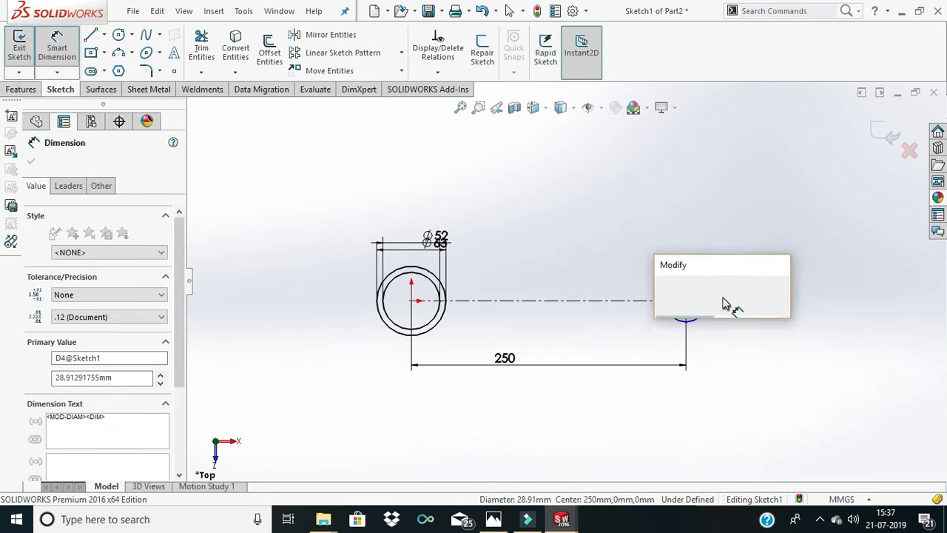
text(24)
key(Return)
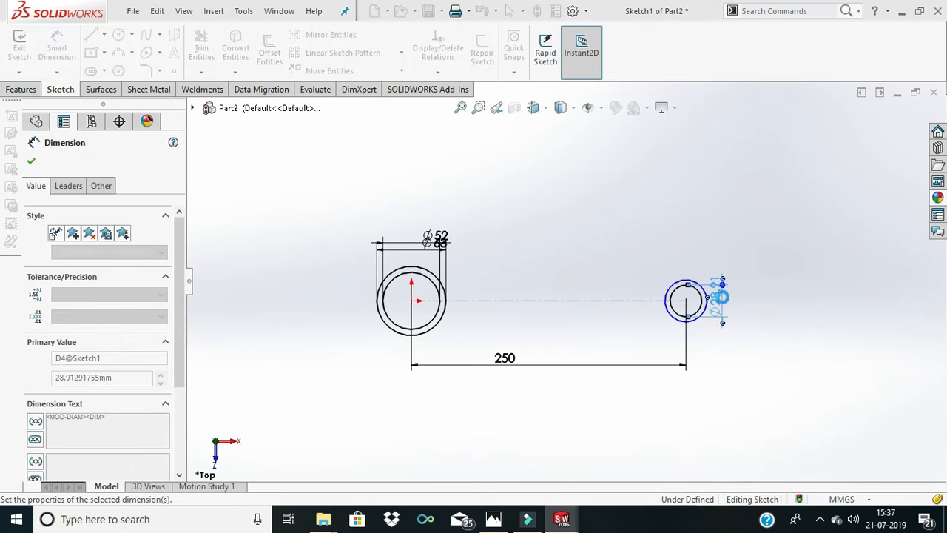
- Dimension the outer small-end circle's diameter as 35 mm
click(679, 280)
click(679, 250)
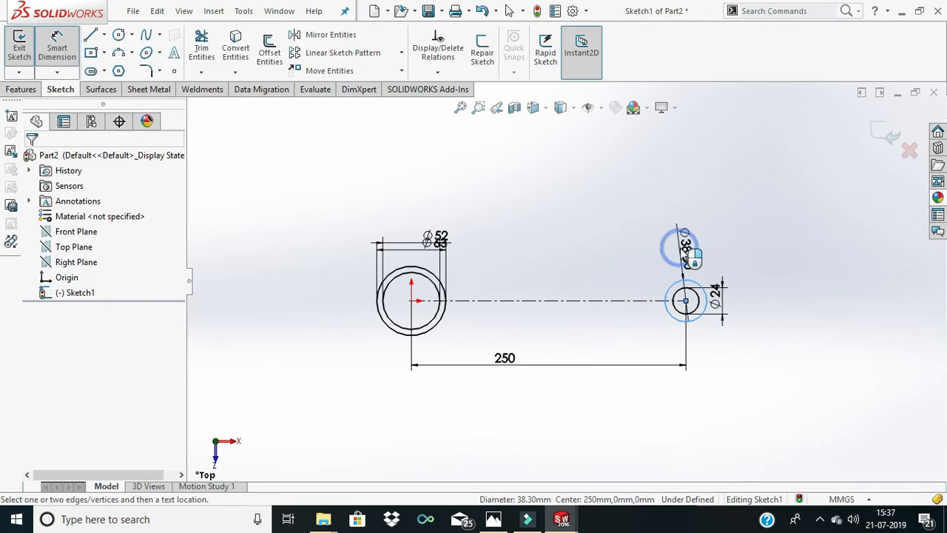
key(Return)
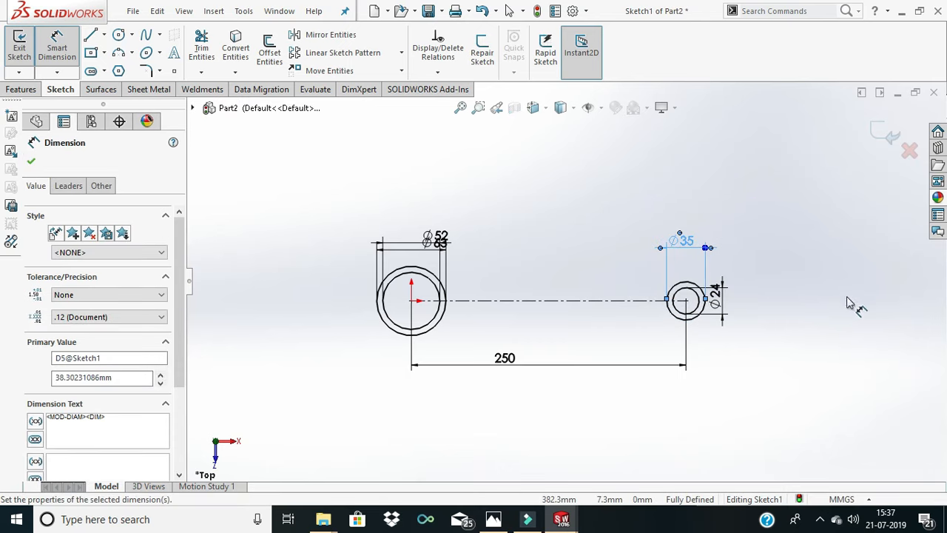
click(848, 297)
- Sketch a slightly sloping line about 367 mm long above the centerline, crossing both rings and converging toward the small end
scroll(707, 297, down, 2)
scroll(707, 297, up, 2)
scroll(580, 280, down, 1)
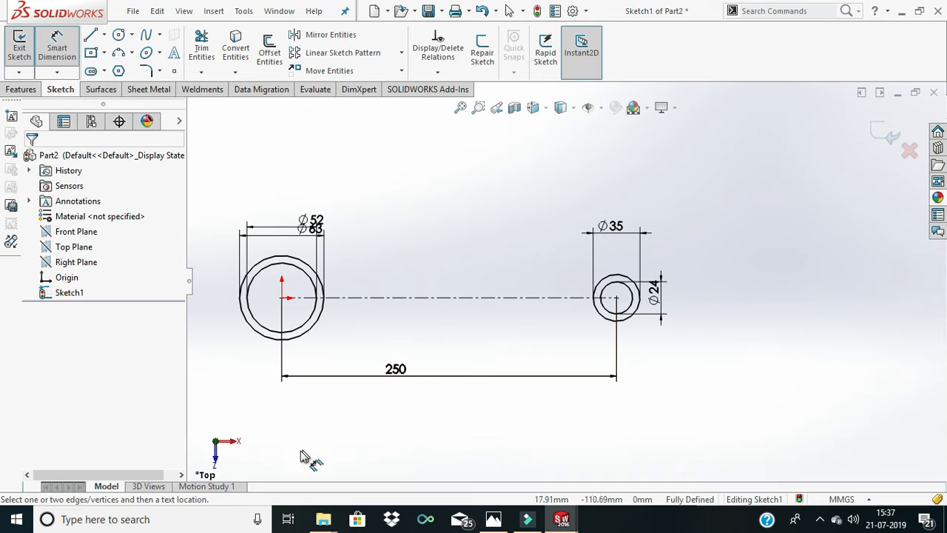
click(91, 37)
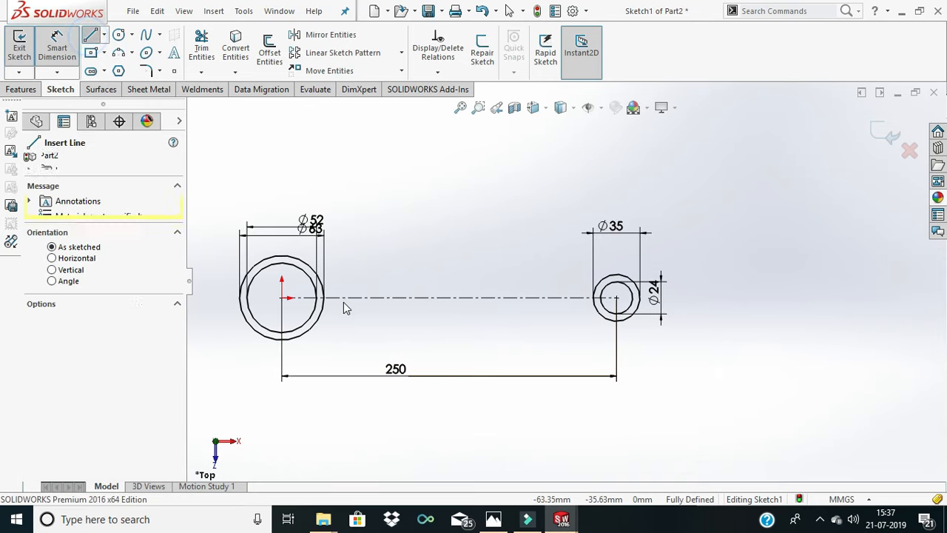
click(224, 280)
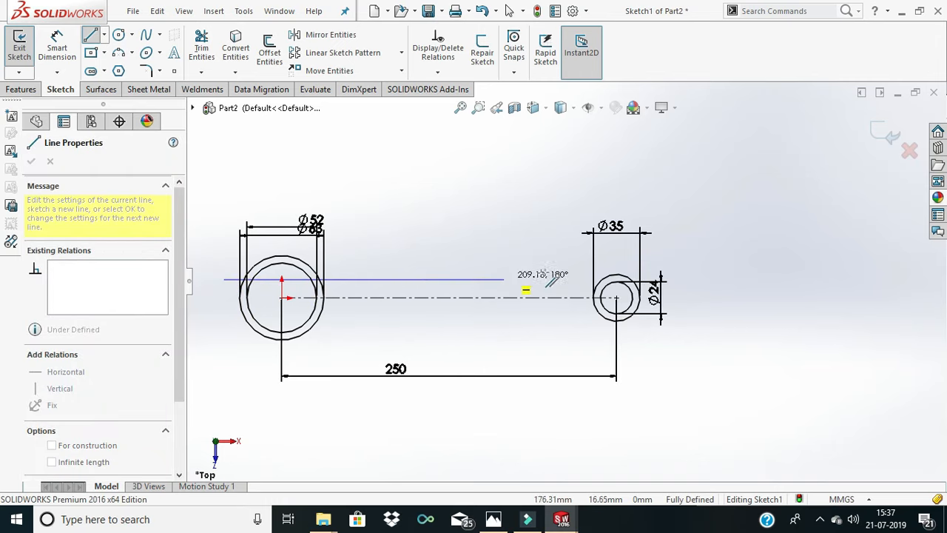
click(715, 290)
click(736, 315)
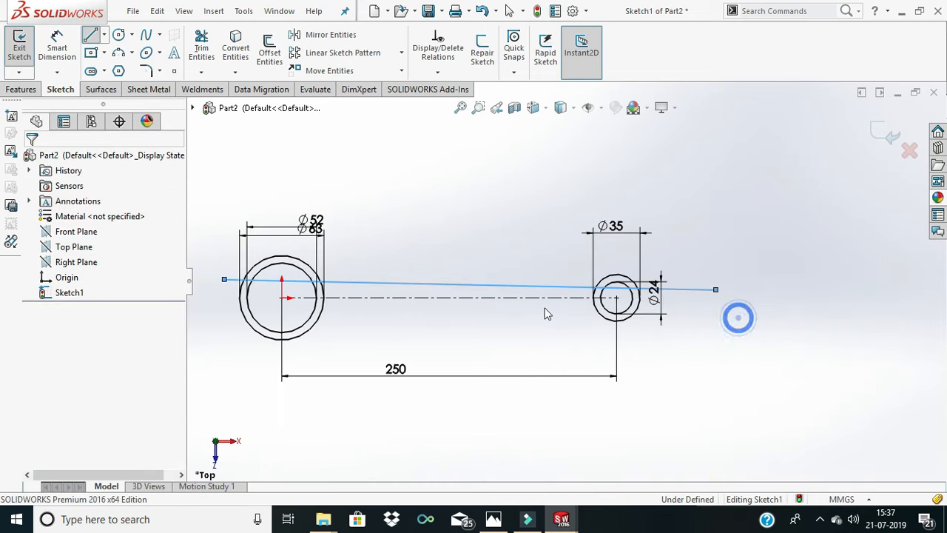
- Trim the sloping line back to the outer circle of the big-end ring, removing its portions outside and inside that ring
scroll(458, 292, down, 3)
scroll(459, 293, up, 3)
scroll(309, 267, down, 3)
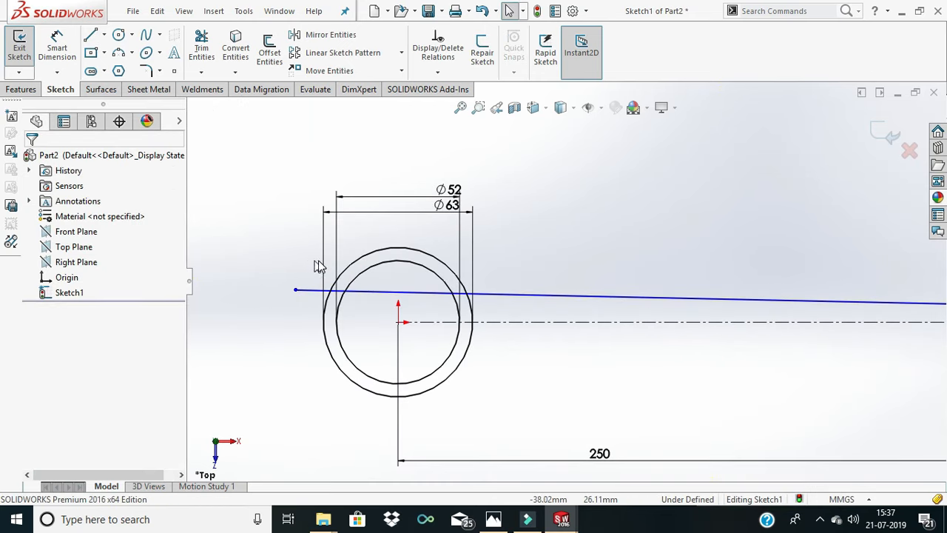
click(201, 52)
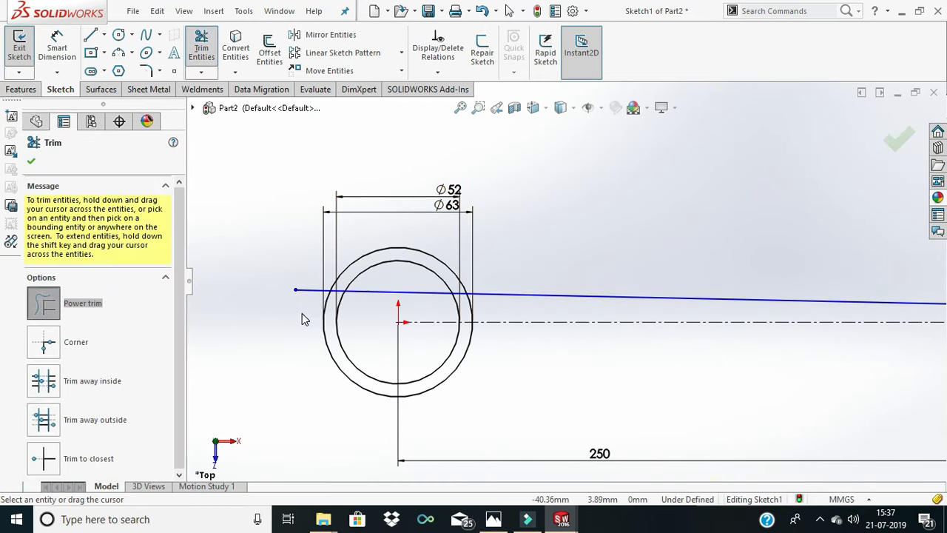
scroll(333, 300, down, 5)
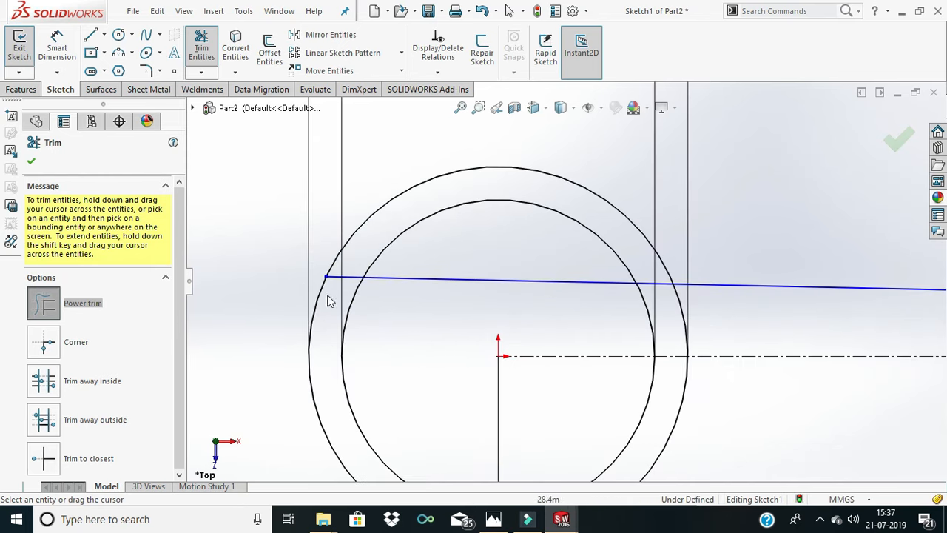
drag(393, 299, 415, 256)
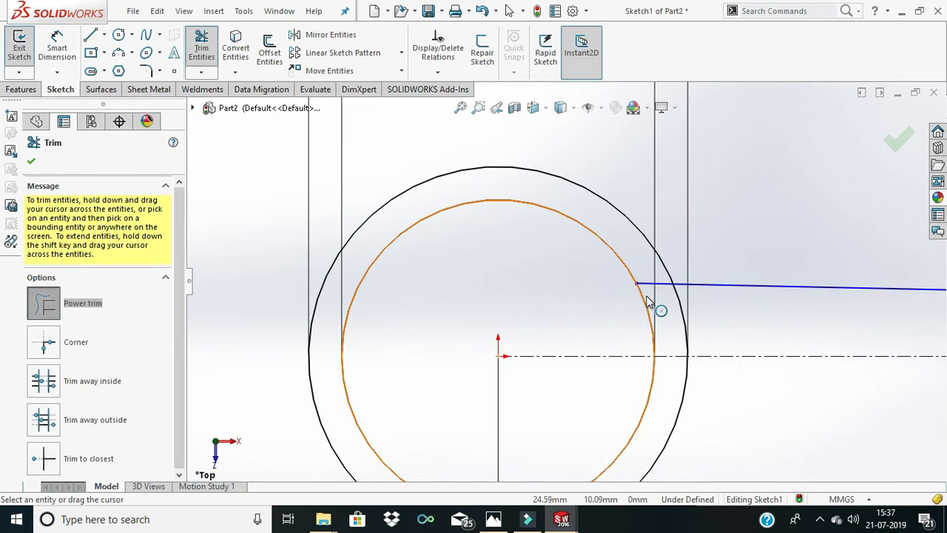
drag(646, 295, 646, 274)
scroll(651, 292, down, 2)
scroll(651, 279, up, 6)
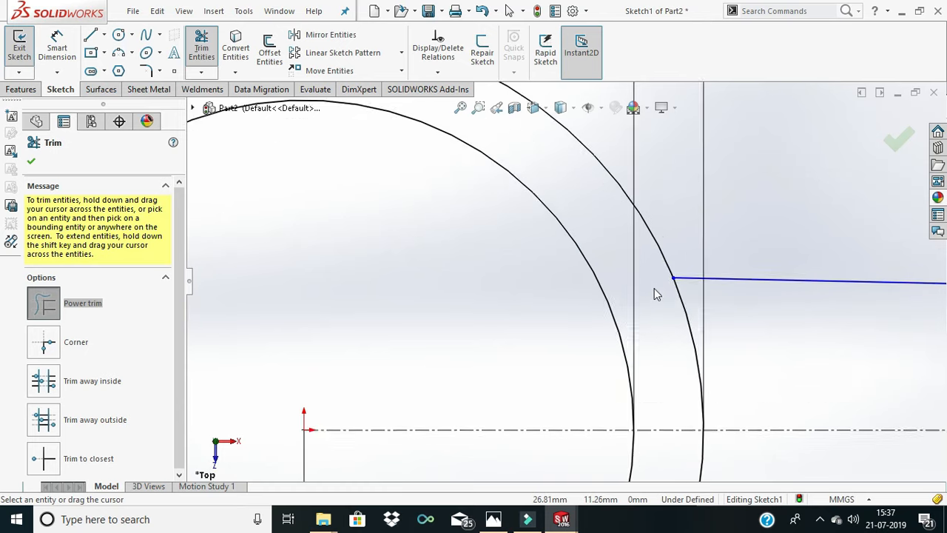
- Trim the sloping line's other end back to the outer circle of the small-end ring and finish trimming
scroll(884, 300, up, 2)
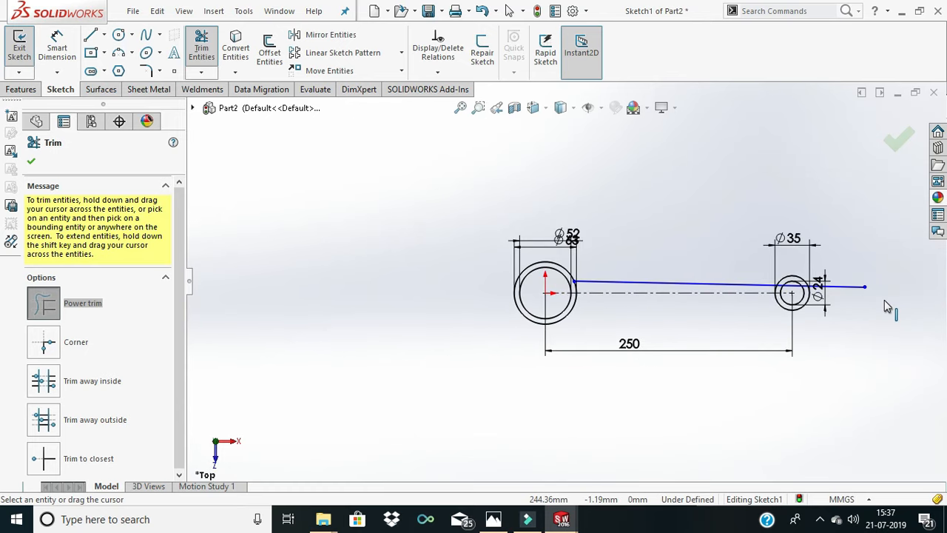
scroll(880, 300, down, 5)
mouse_move(769, 287)
mouse_down()
mouse_move(626, 271)
mouse_move(549, 278)
mouse_up()
scroll(656, 281, down, 3)
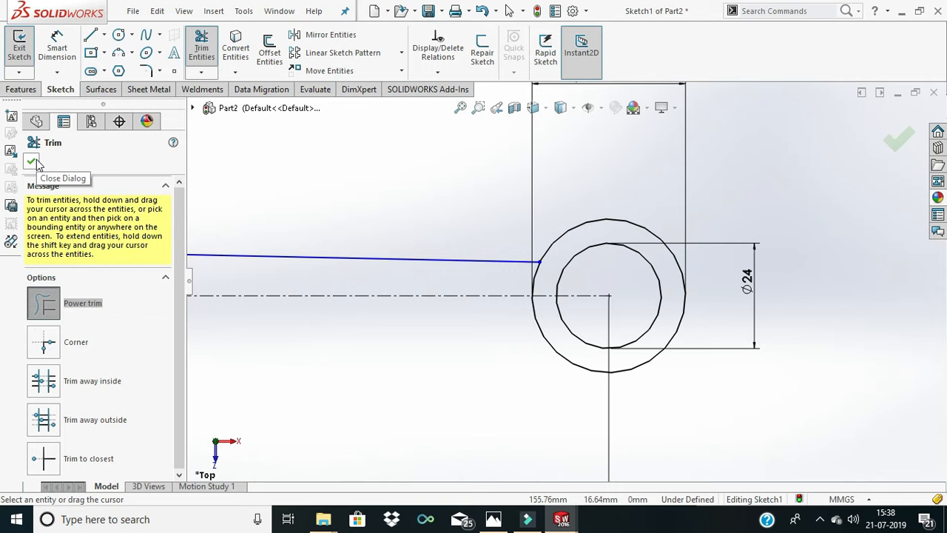
scroll(353, 268, up, 4)
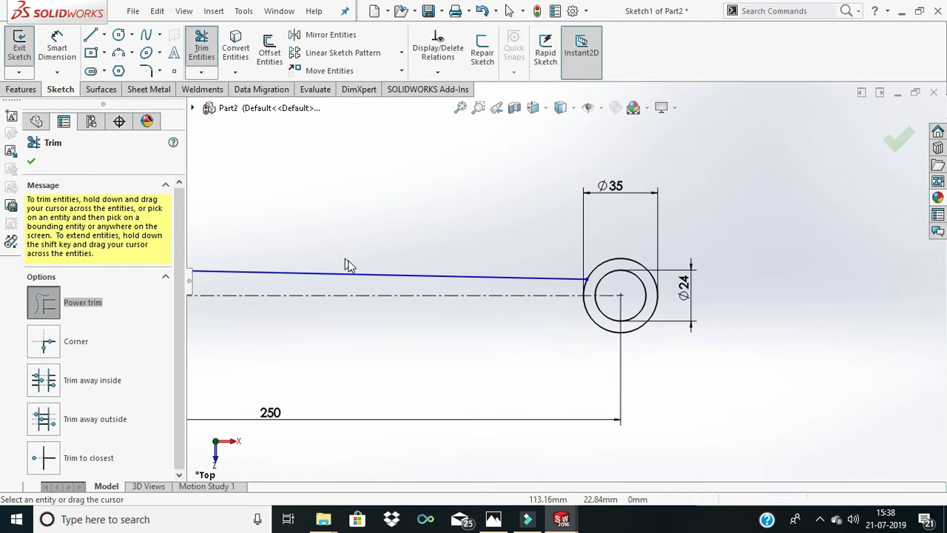
scroll(281, 259, down, 1)
scroll(281, 259, down, 2)
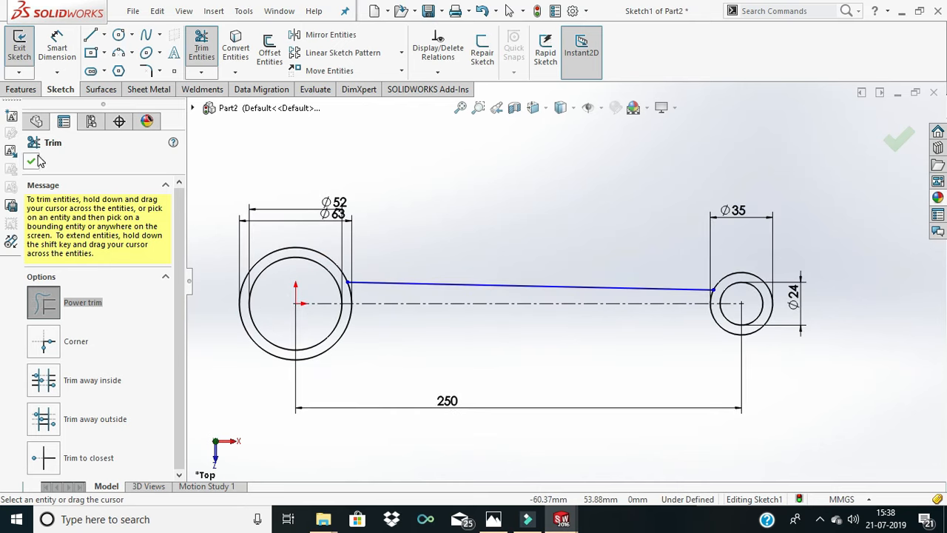
click(31, 160)
- Dimension the height of the sloping line's small-end endpoint above the centerline as 9 mm
click(57, 48)
scroll(666, 307, down, 3)
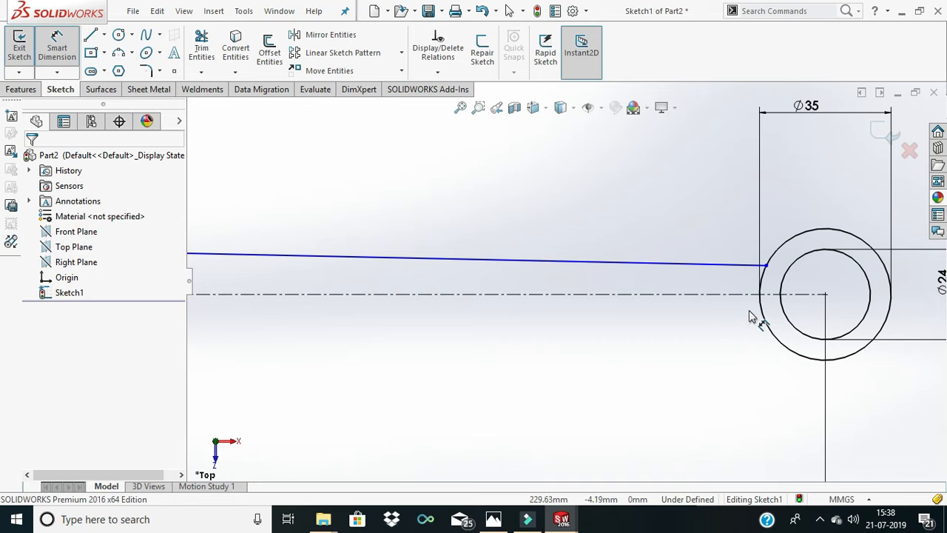
scroll(776, 289, down, 3)
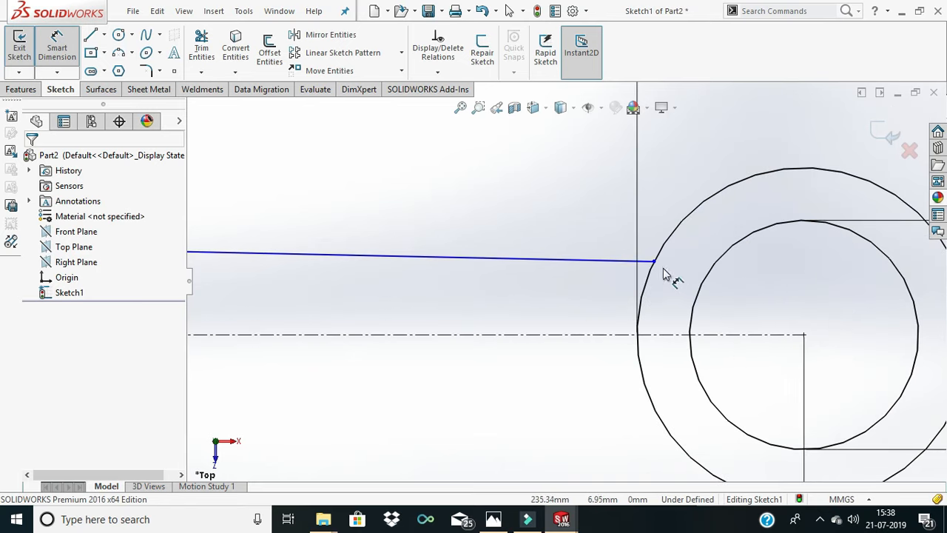
click(655, 262)
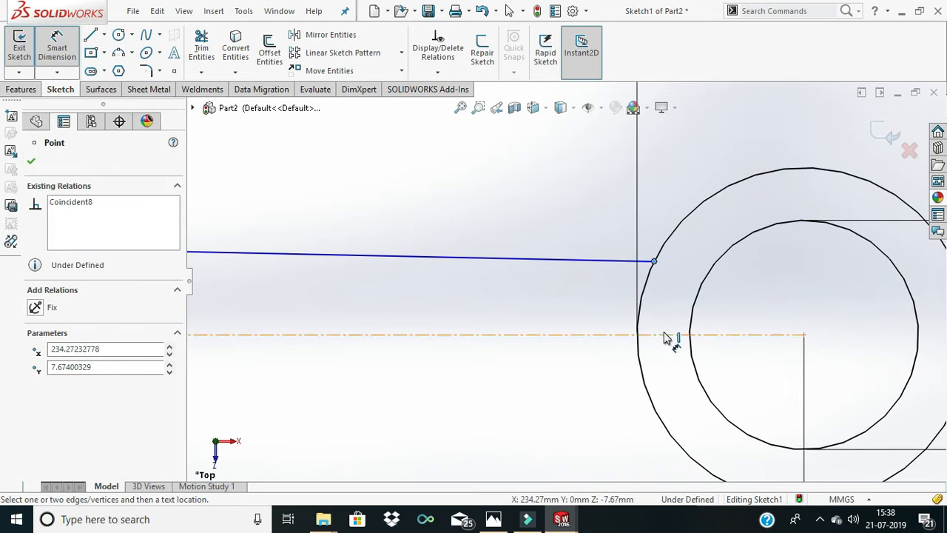
click(664, 335)
click(675, 290)
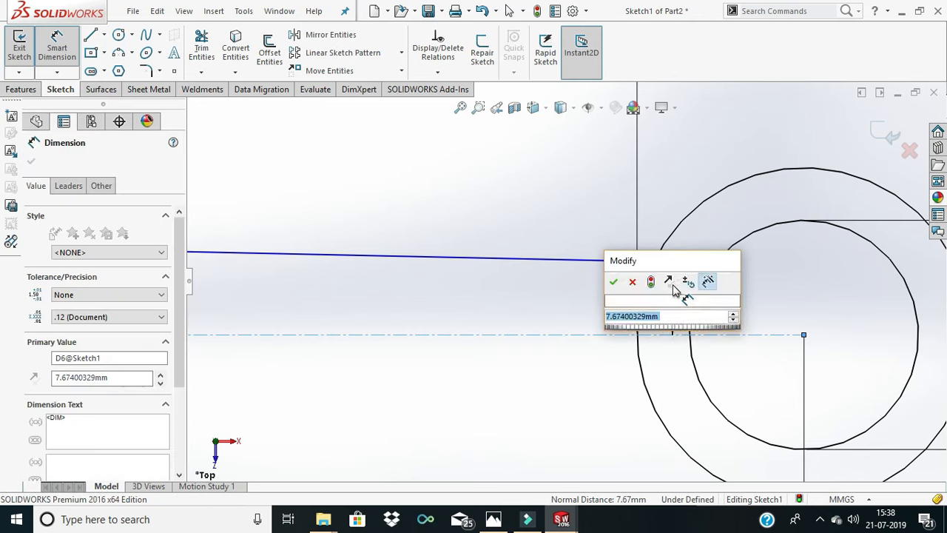
text(9)
key(Return)
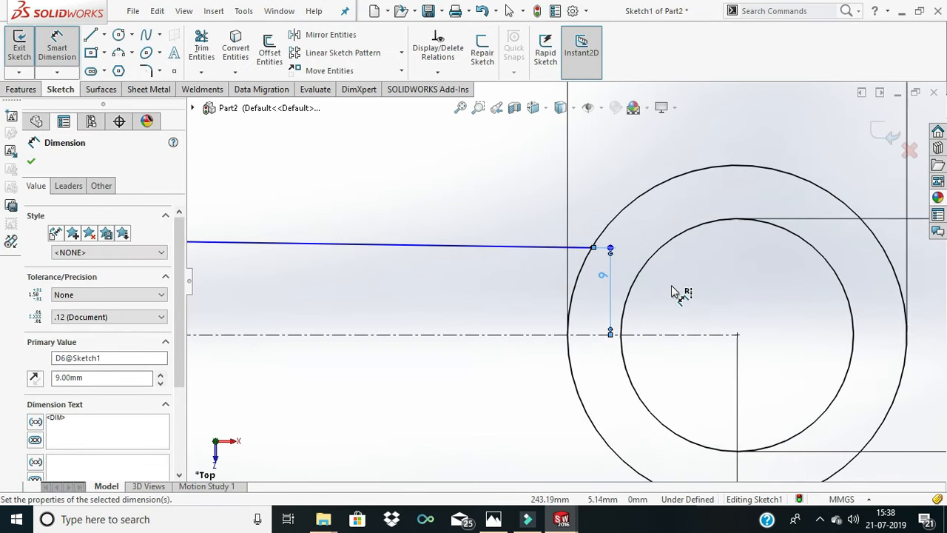
- Dimension the height of the sloping line's big-end endpoint above the centerline as 13 mm
scroll(671, 287, up, 8)
scroll(417, 286, down, 2)
scroll(417, 286, up, 6)
scroll(388, 261, down, 5)
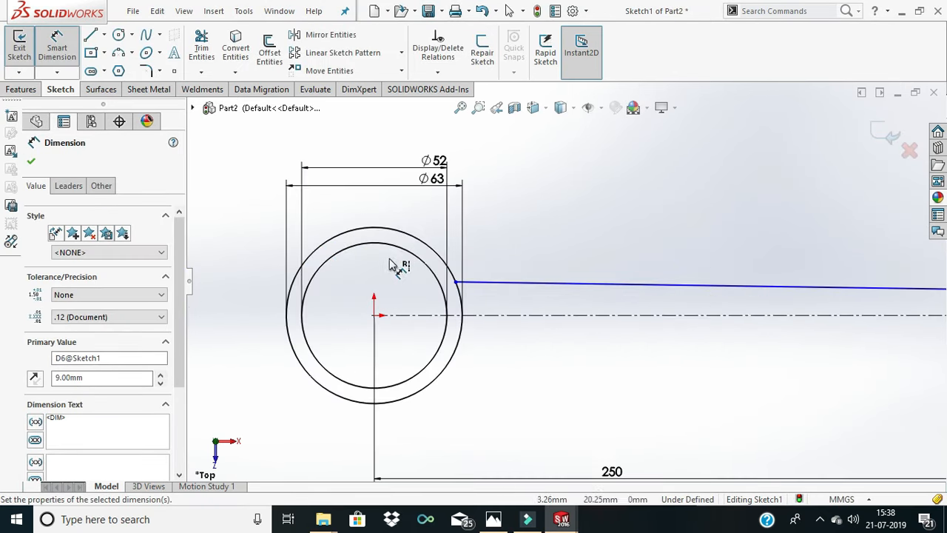
scroll(392, 266, down, 4)
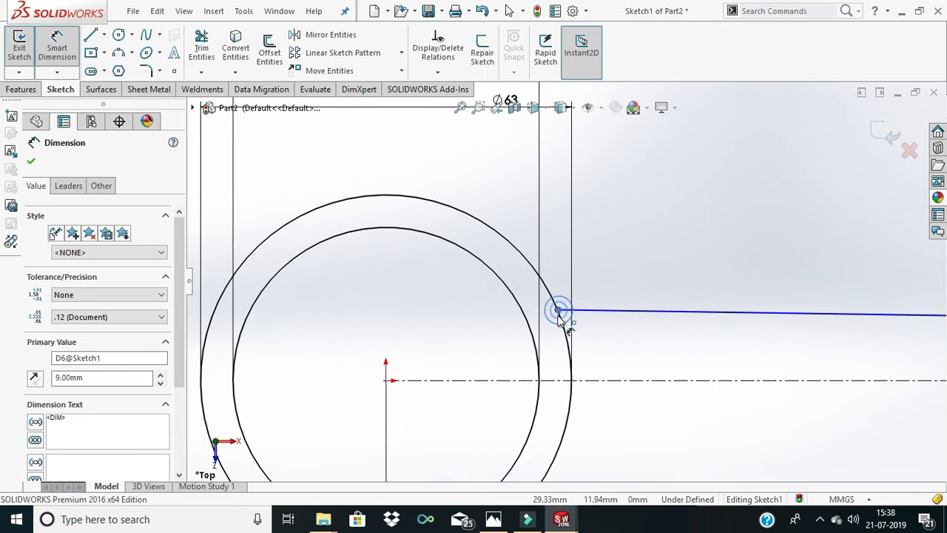
click(558, 311)
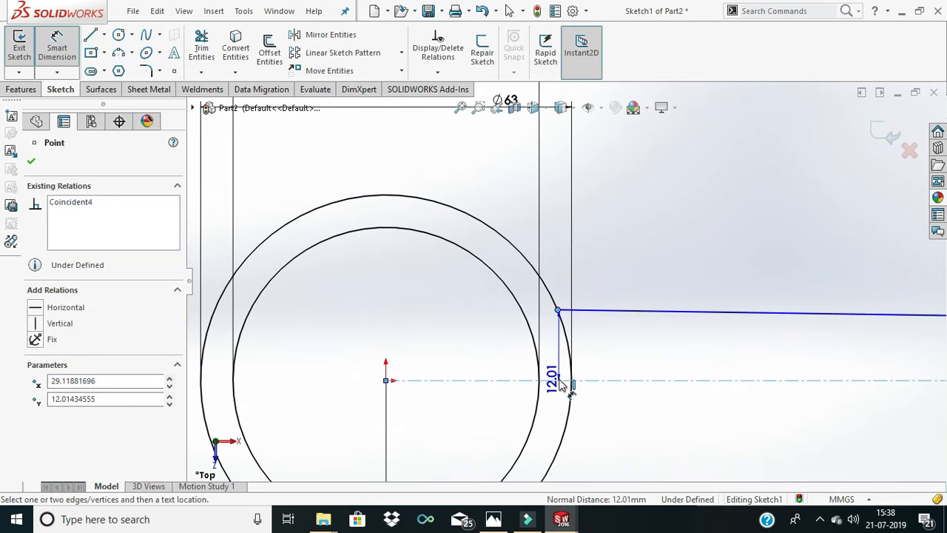
click(544, 338)
click(488, 337)
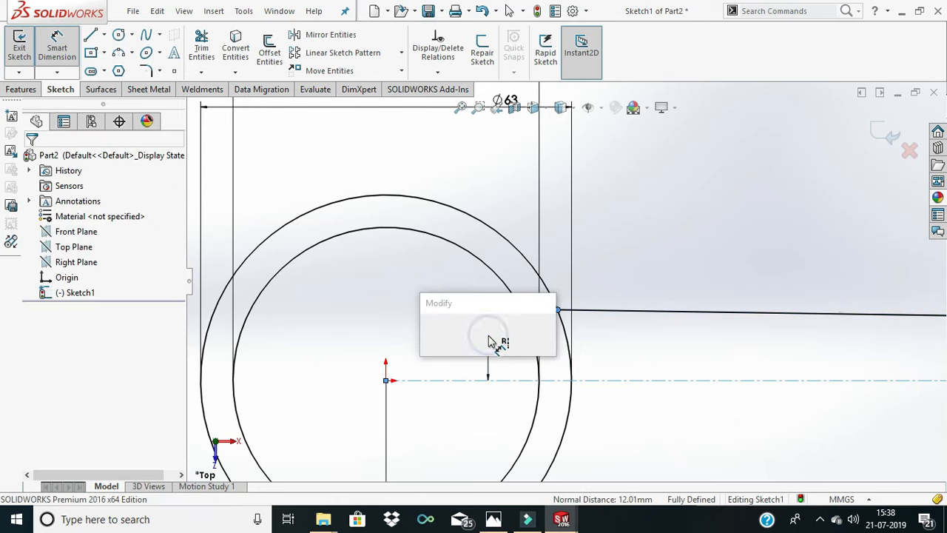
key(Return)
text(13)
key(Return)
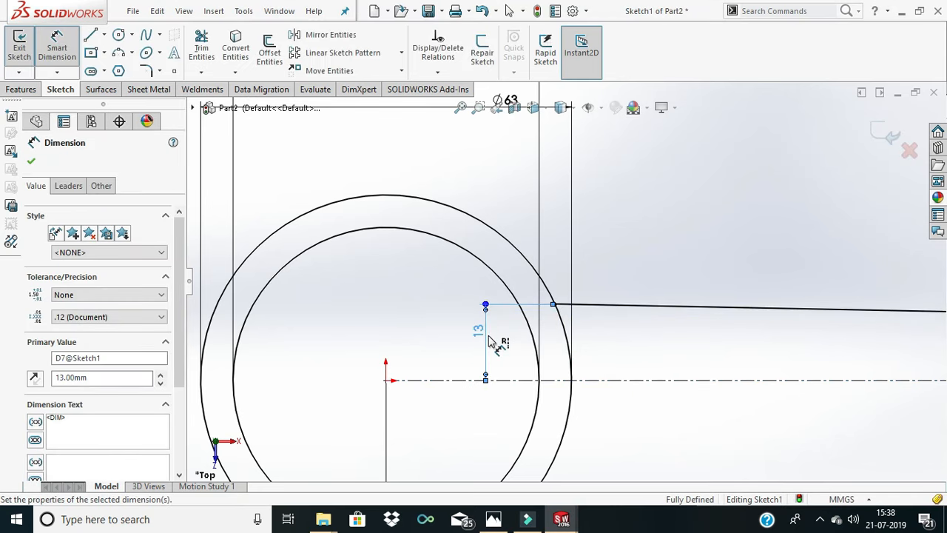
- Sketch a perimeter circle of about 30.84 mm radius above the shank, tangent to the sloping line and the big end's outer circle
scroll(799, 437, up, 5)
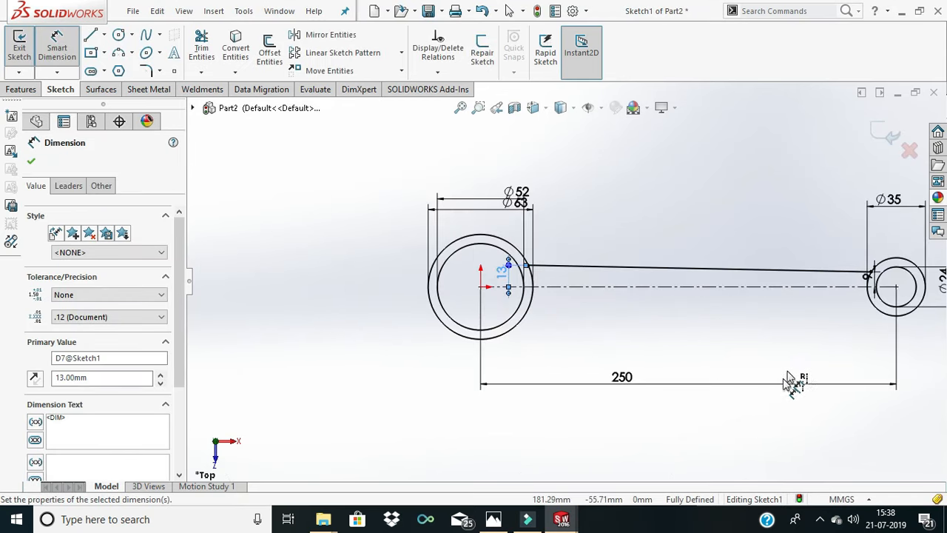
scroll(836, 284, down, 1)
click(669, 207)
scroll(629, 266, up, 4)
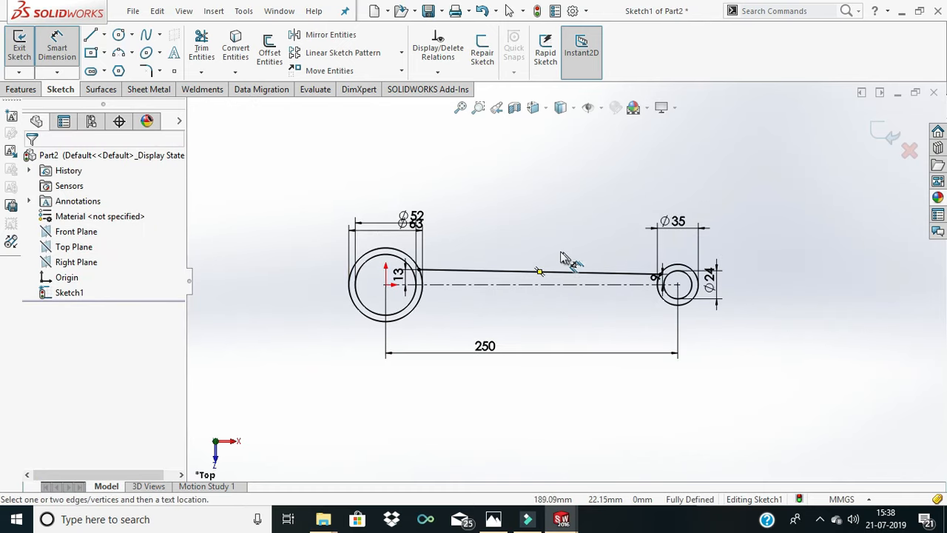
scroll(562, 253, down, 2)
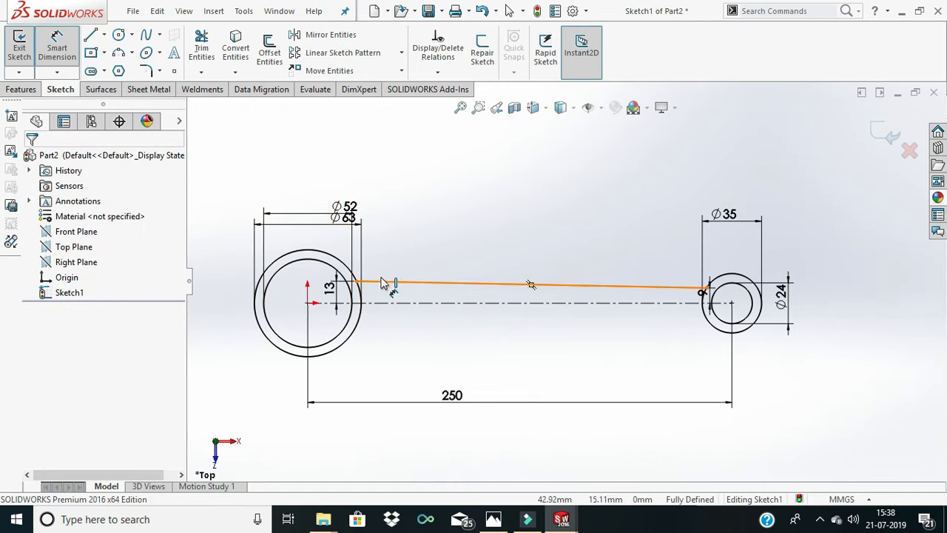
click(131, 35)
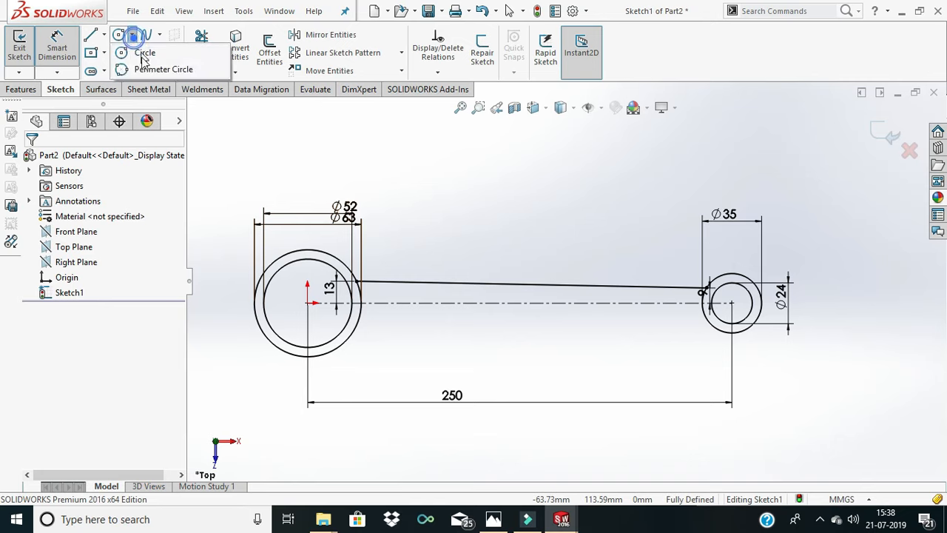
click(143, 66)
scroll(337, 286, down, 2)
scroll(337, 286, down, 2)
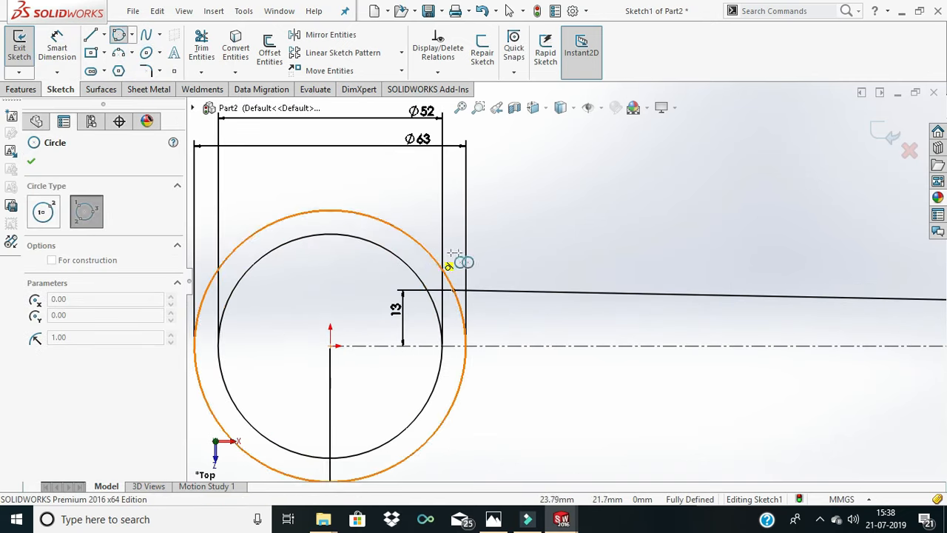
click(508, 291)
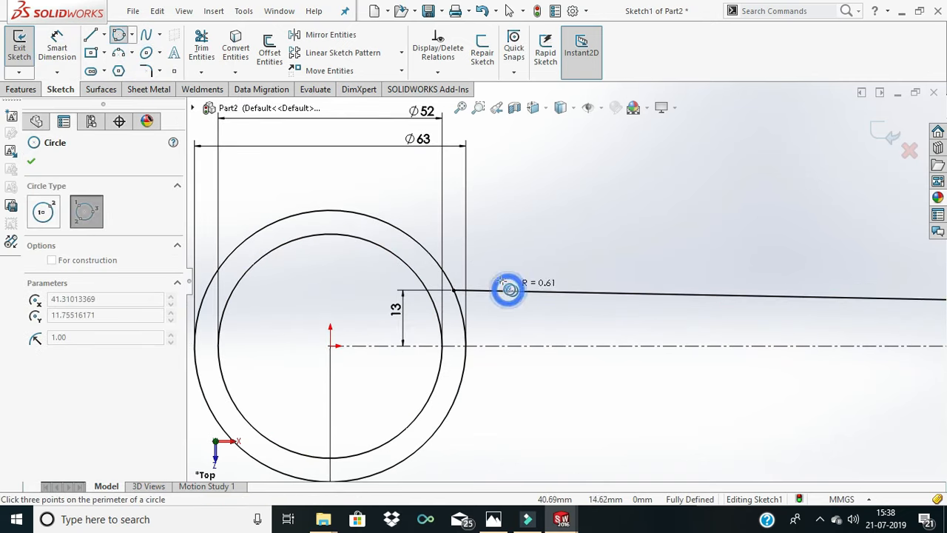
click(420, 240)
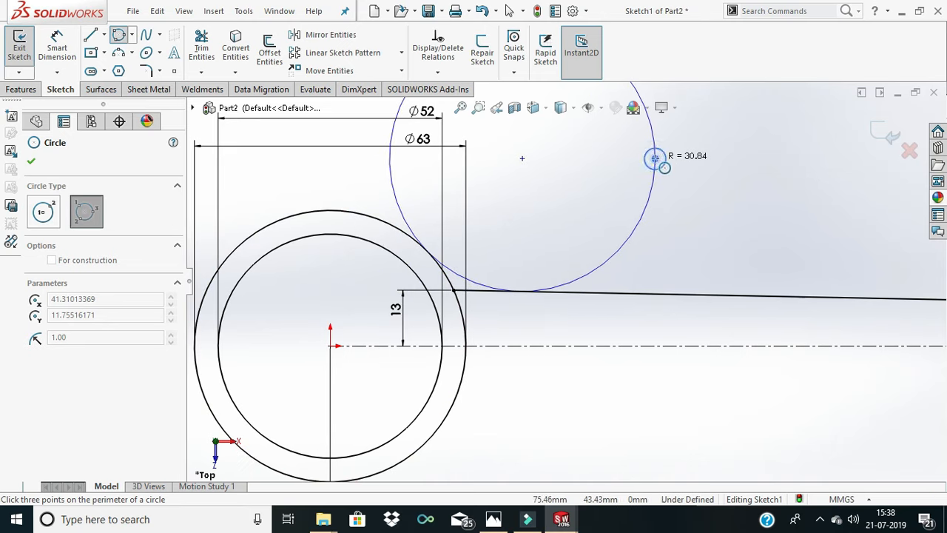
click(656, 157)
- Dimension the diameter of the tangent circle at the big end as 72*2, giving 144 mm
click(61, 49)
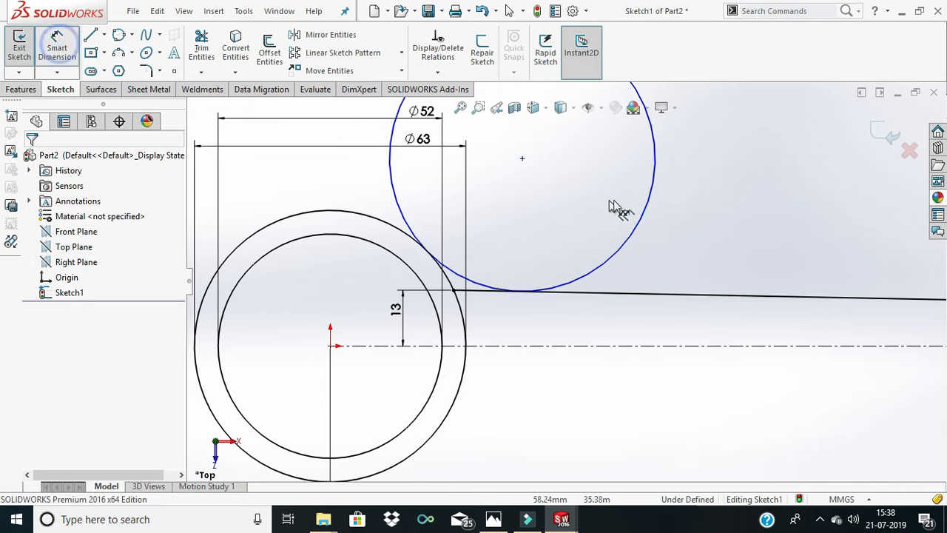
click(643, 210)
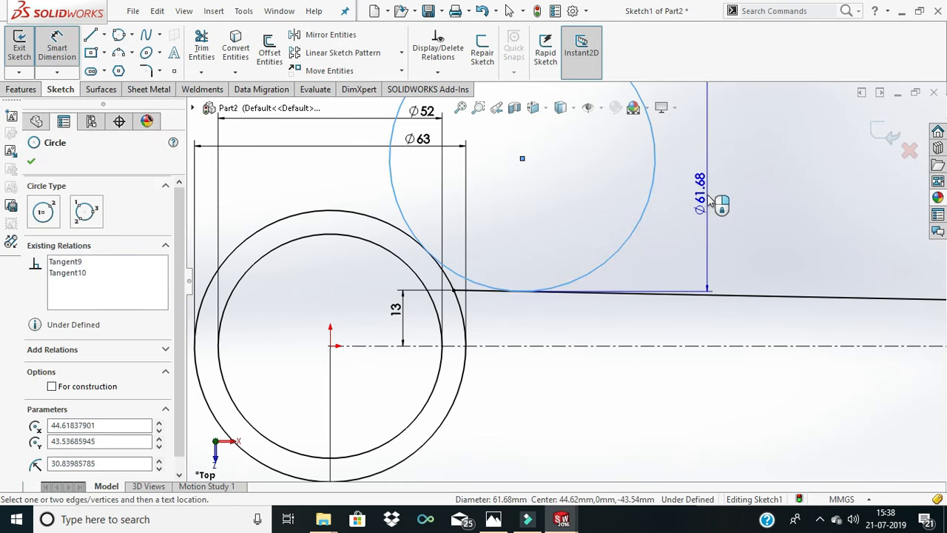
click(707, 201)
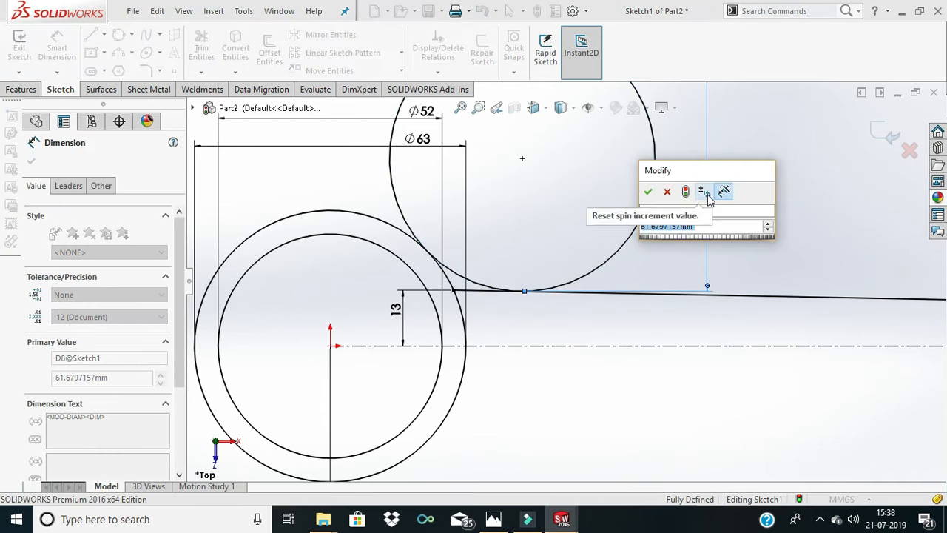
text(50)
key(Return)
text(72/)
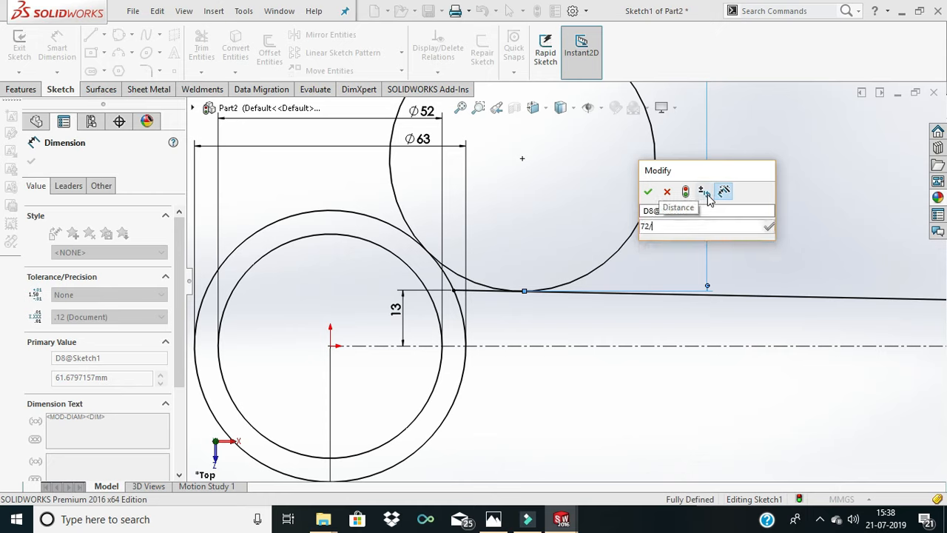
text(2)
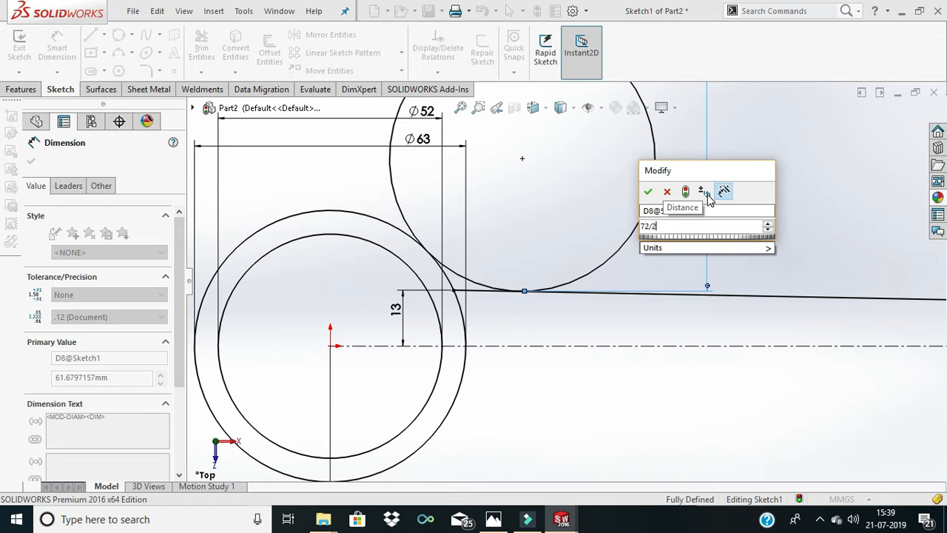
key(BackSpace)
key(BackSpace)
text(*)
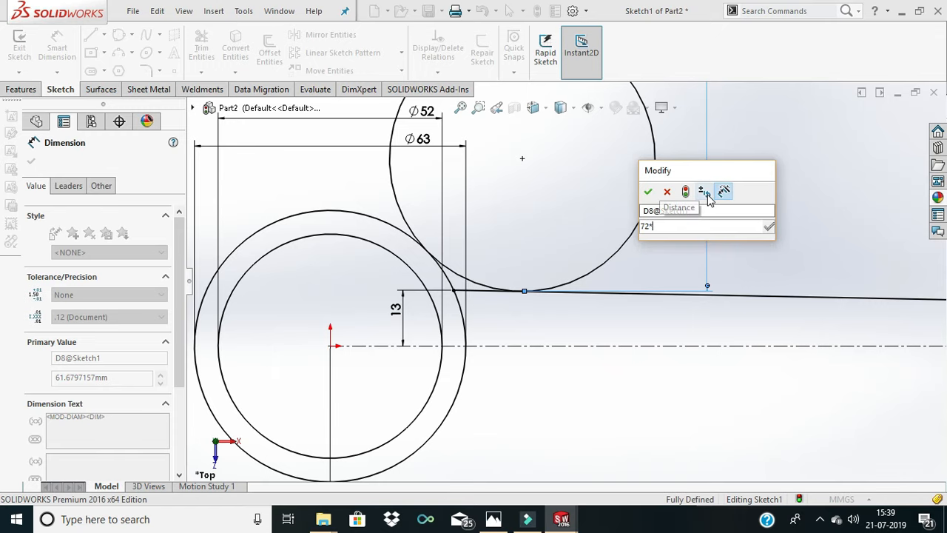
text(2)
key(Return)
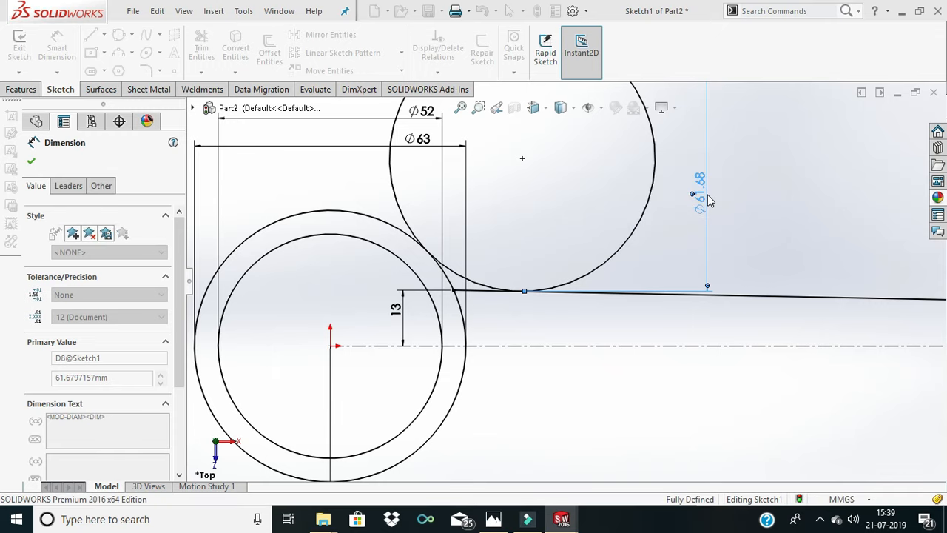
- Trim the 144 mm circle down to the short tangent arc between the big end's outer circle and the sloping line
key(f)
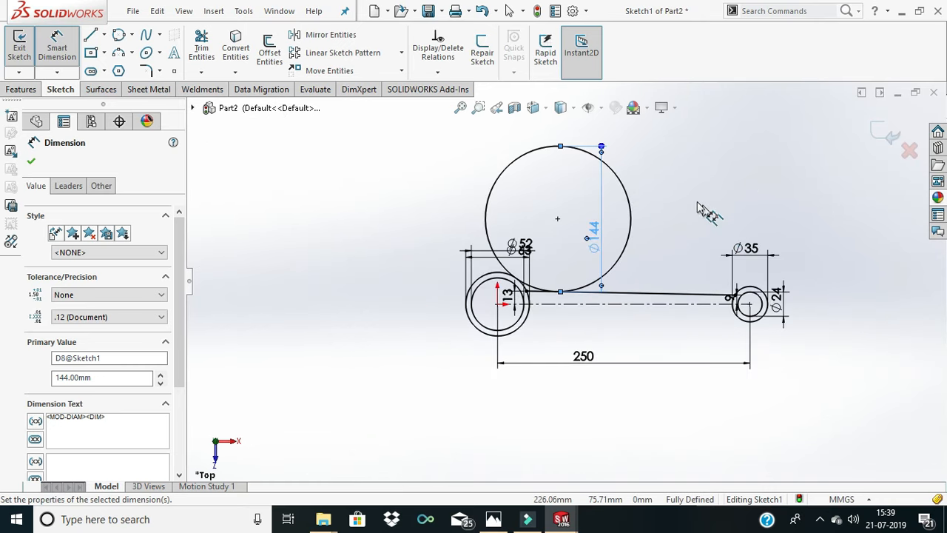
click(194, 50)
drag(450, 228, 400, 201)
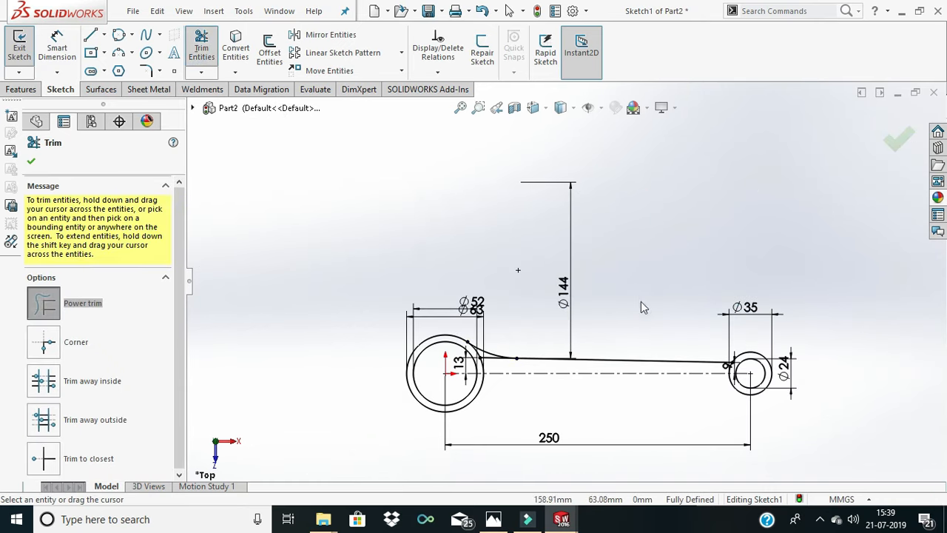
scroll(516, 350, down, 3)
scroll(460, 348, down, 2)
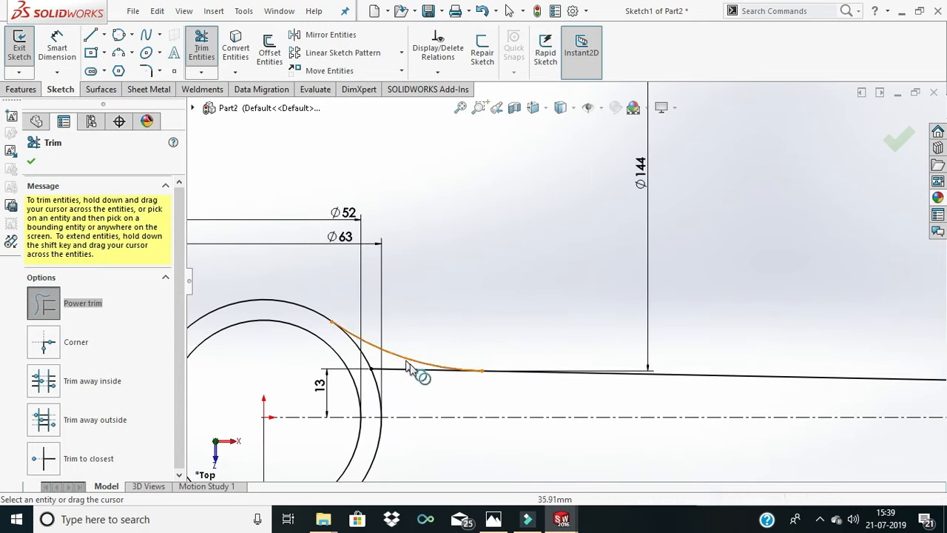
- Sketch a perimeter circle of about 15.3 mm radius above the shank, tangent to the sloping line and the small end's outer circle
scroll(558, 318, up, 2)
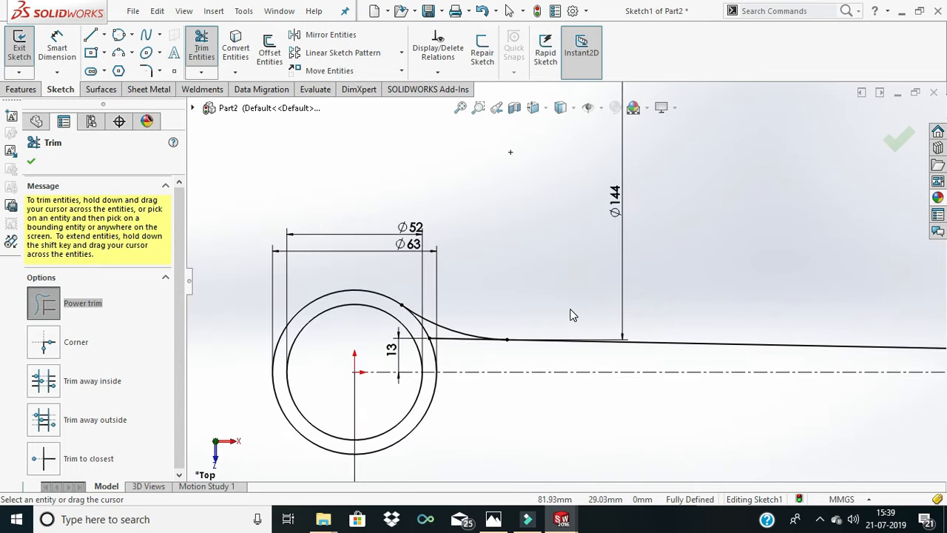
click(119, 39)
scroll(702, 288, up, 3)
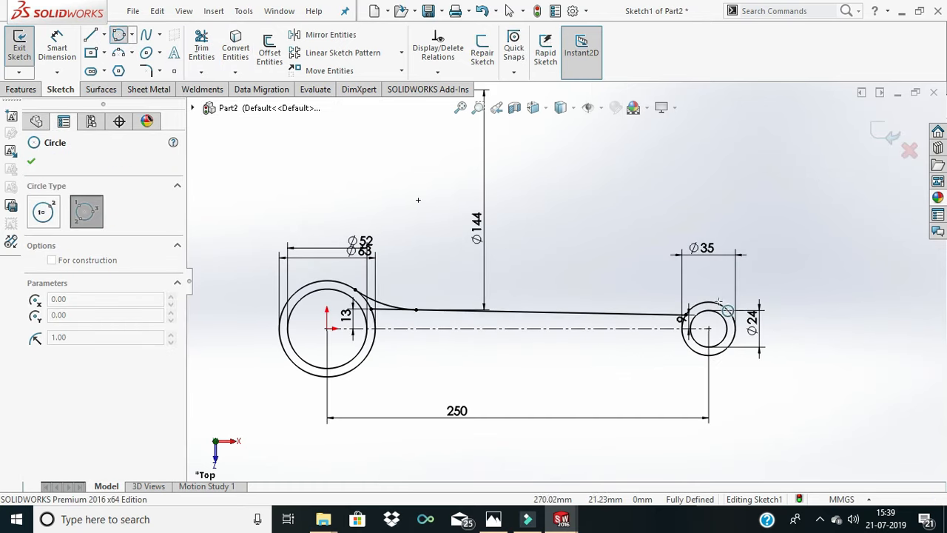
scroll(721, 307, down, 4)
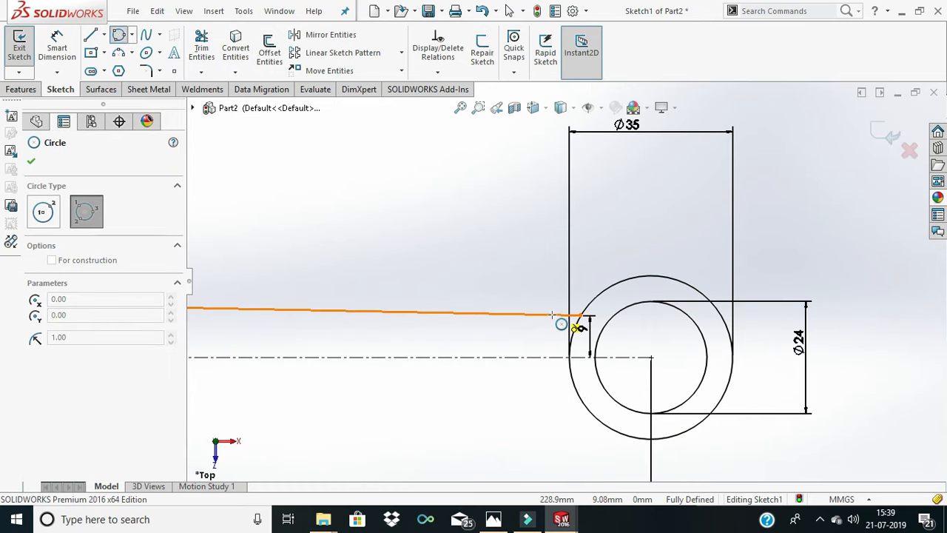
click(552, 315)
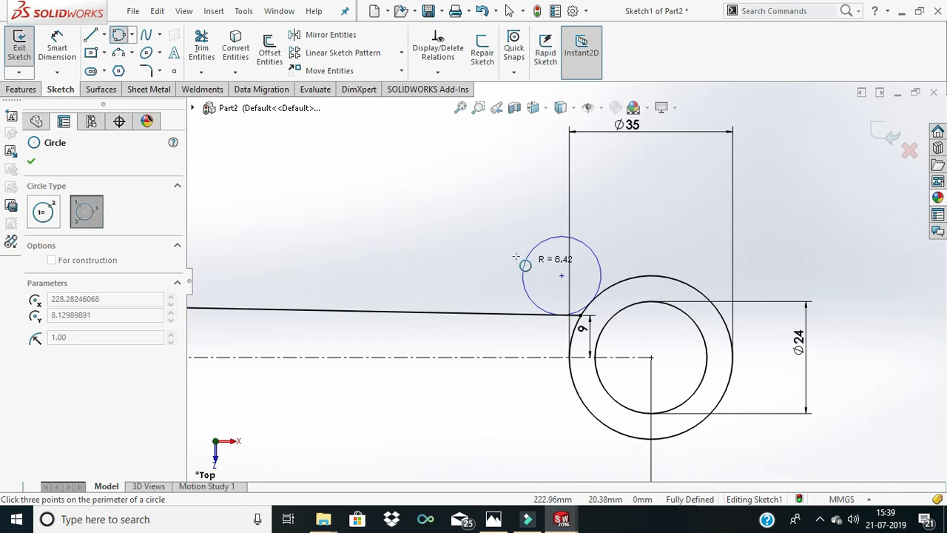
click(477, 226)
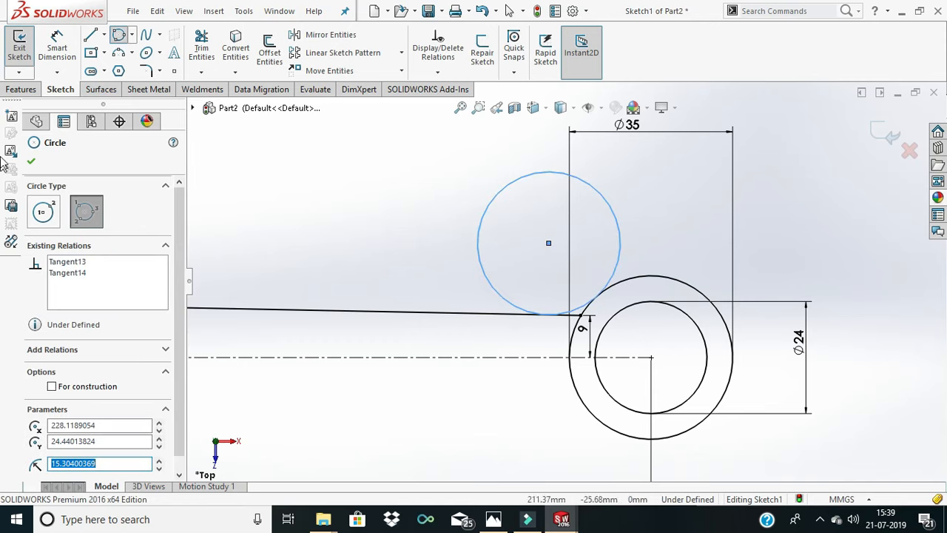
- Dimension the diameter of the tangent circle at the small end as 70 mm
click(53, 56)
click(490, 208)
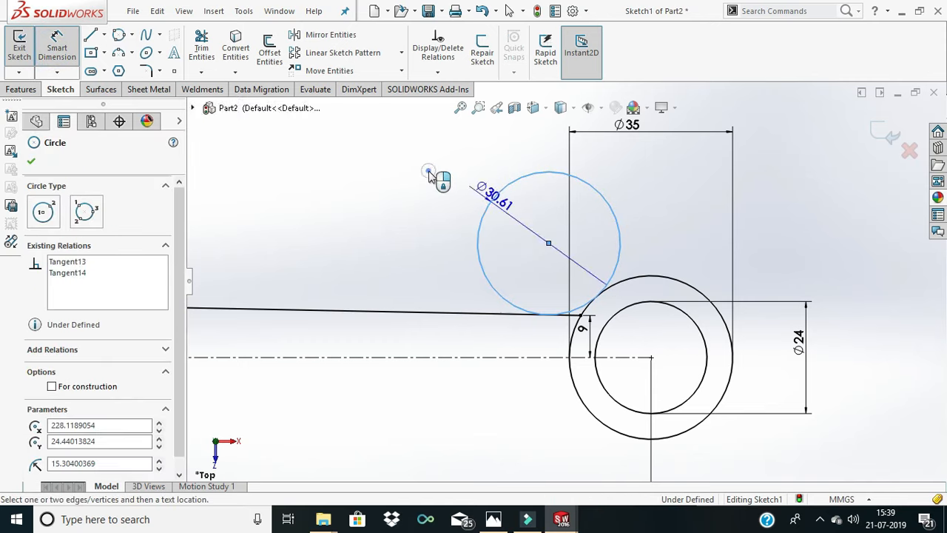
click(429, 176)
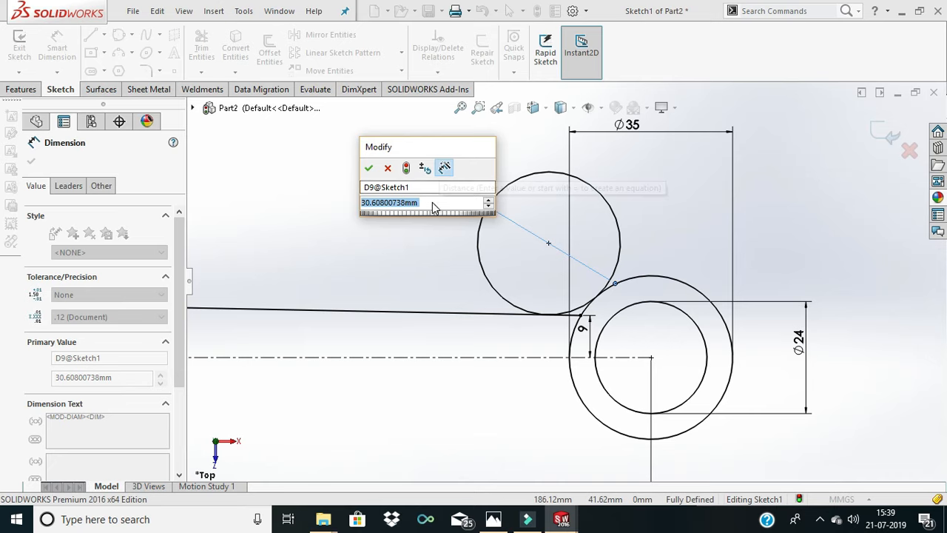
key(BackSpace)
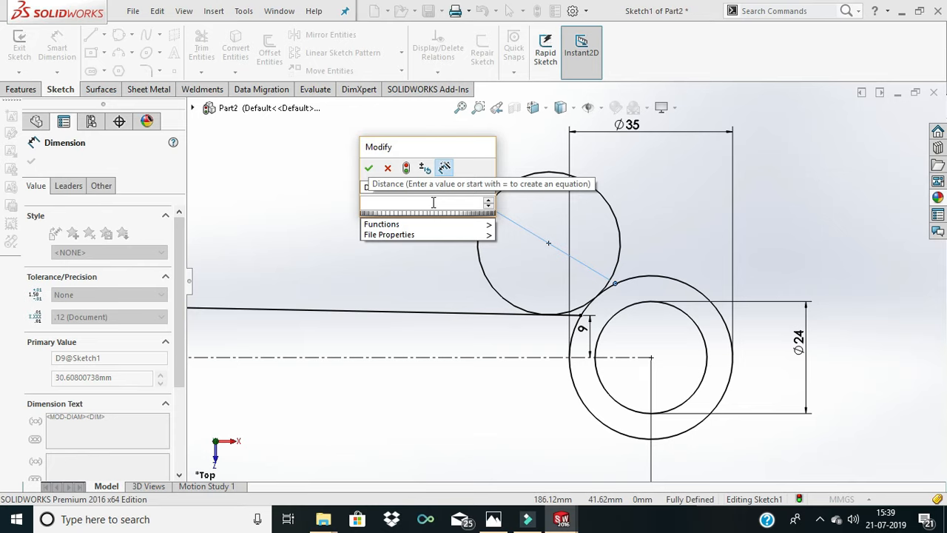
text(35)
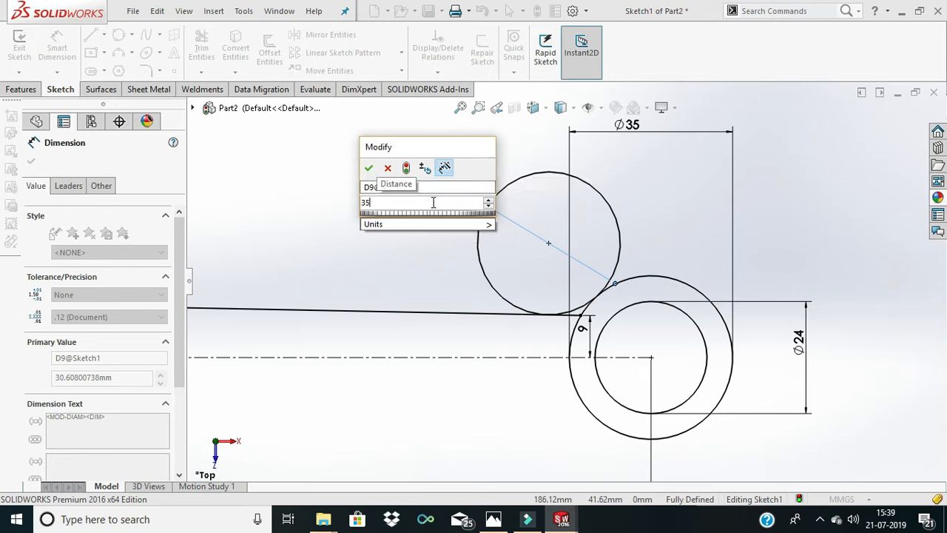
key(BackSpace)
key(BackSpace)
text(70)
key(Return)
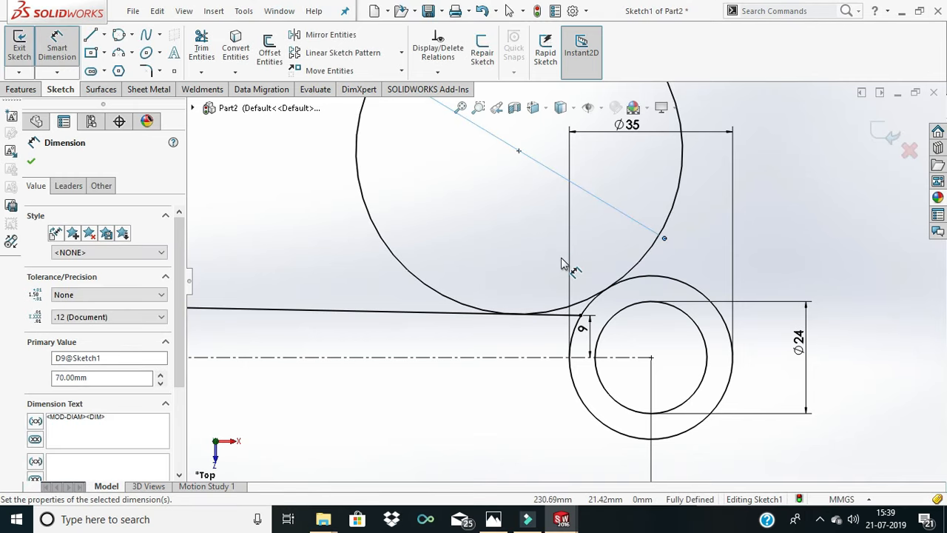
- Trim the 70 mm circle down to the short tangent arc between the sloping line and the small end's outer circle
scroll(562, 262, up, 1)
scroll(540, 194, up, 4)
scroll(555, 209, down, 3)
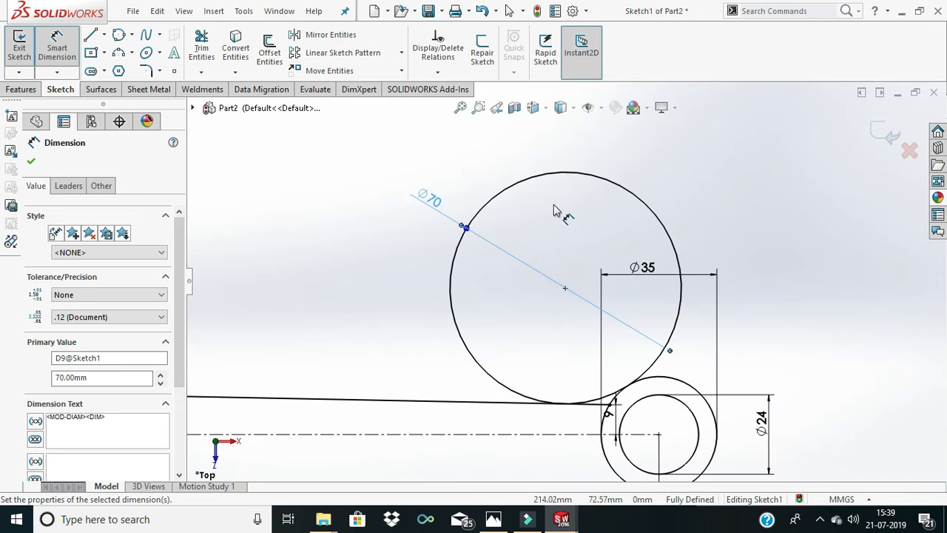
click(205, 53)
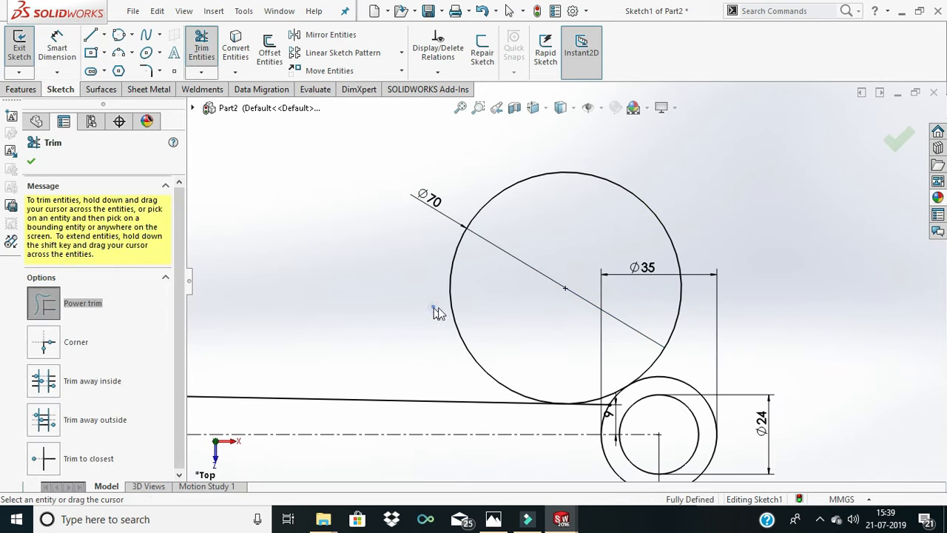
drag(433, 307, 478, 311)
scroll(591, 274, up, 3)
scroll(603, 385, down, 2)
scroll(518, 333, up, 6)
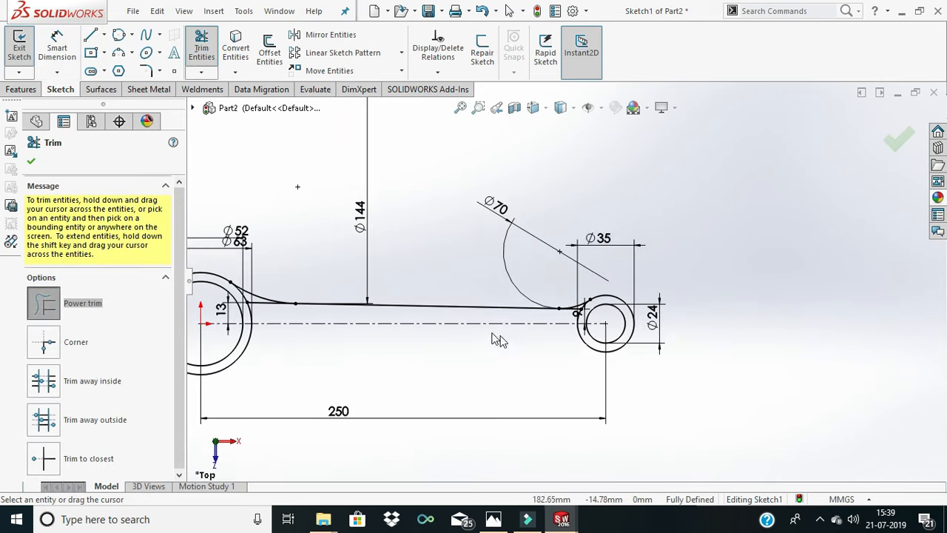
- Trim the sloping line's leftover stub and the big end's outer circle segment between the blend arc and the centerline
scroll(441, 308, down, 5)
scroll(399, 287, down, 4)
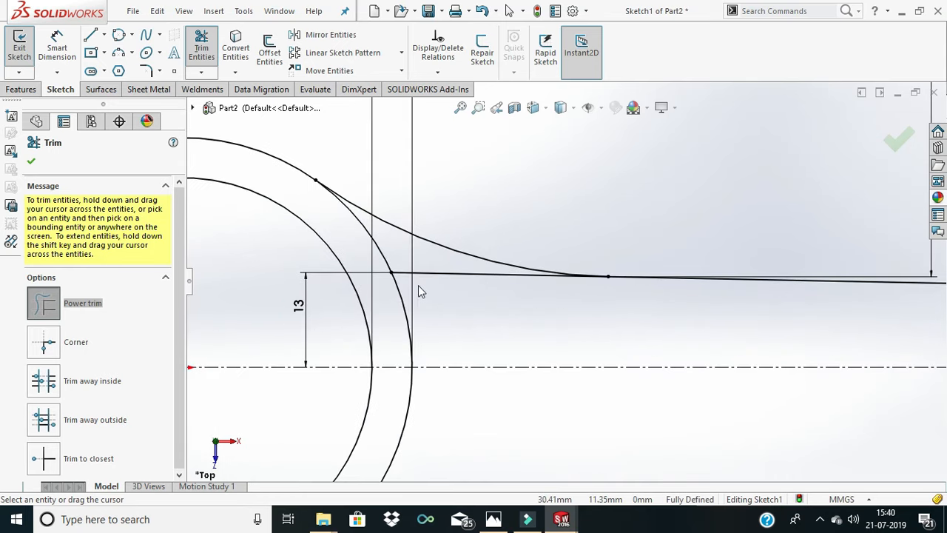
mouse_move(467, 308)
mouse_down()
mouse_move(422, 264)
mouse_move(375, 258)
mouse_up()
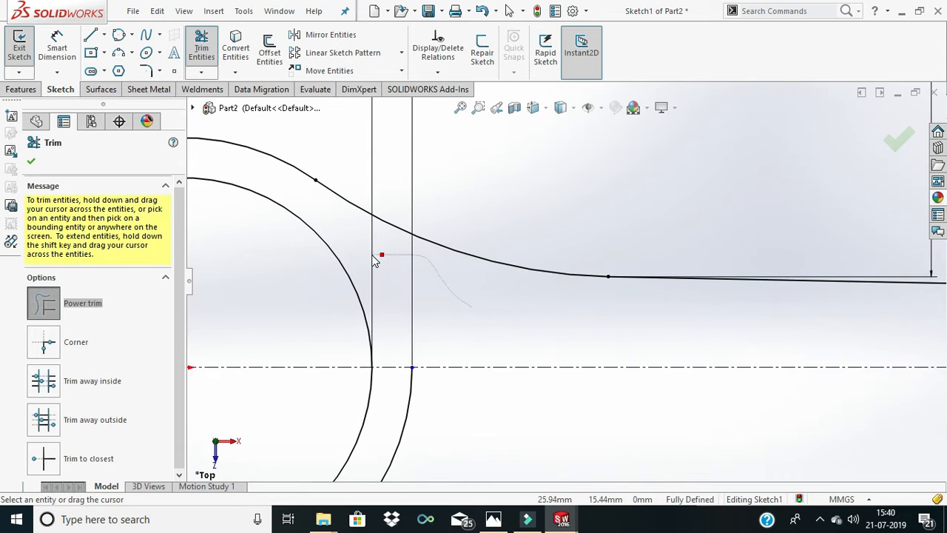
scroll(466, 302, up, 4)
scroll(835, 299, up, 2)
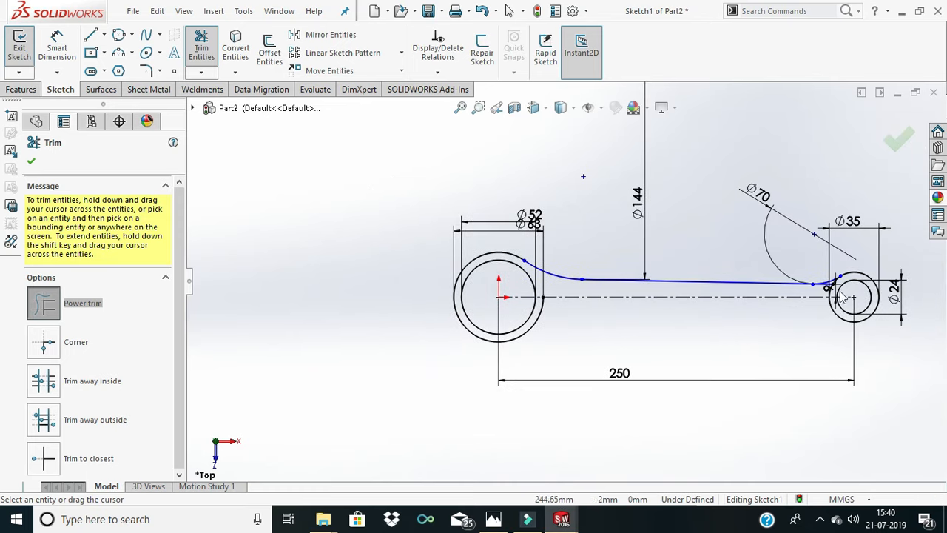
- Trim the sloping line's leftover stub and the small end's outer circle segment between the blend arc and the centerline
scroll(808, 294, down, 3)
scroll(809, 294, down, 3)
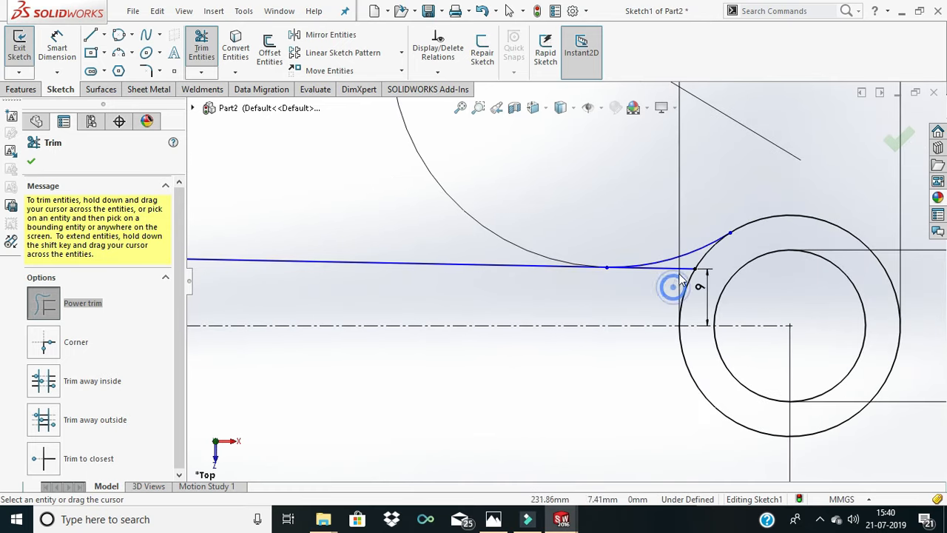
drag(679, 274, 700, 261)
scroll(691, 280, up, 4)
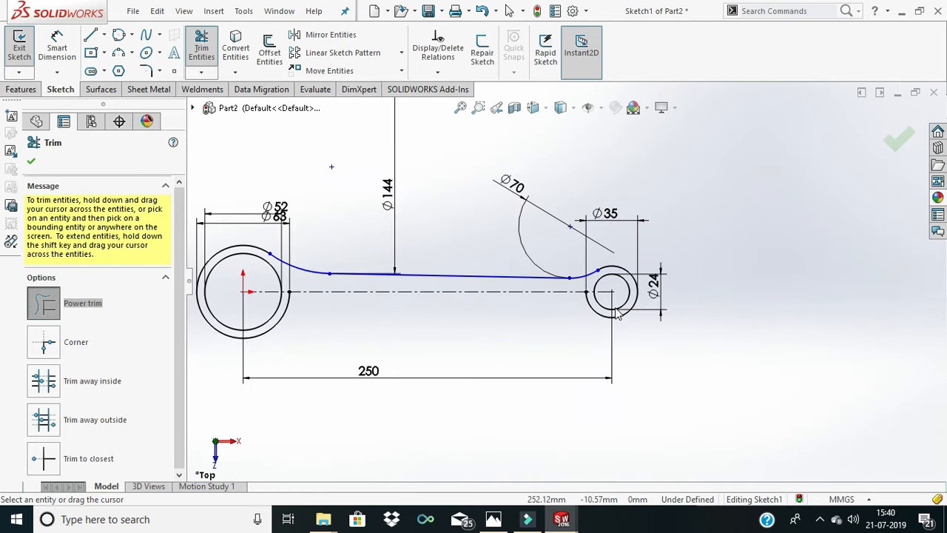
scroll(615, 308, up, 4)
scroll(506, 289, down, 3)
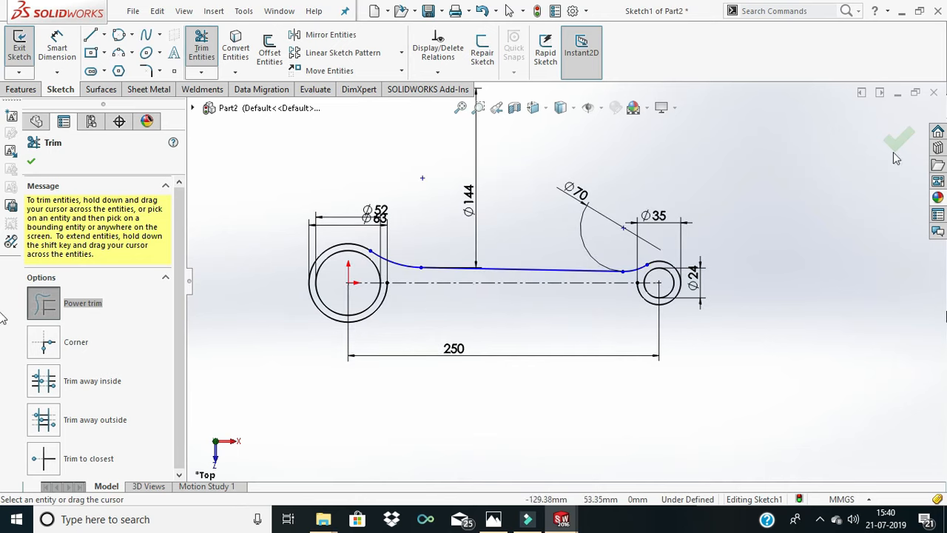
click(31, 163)
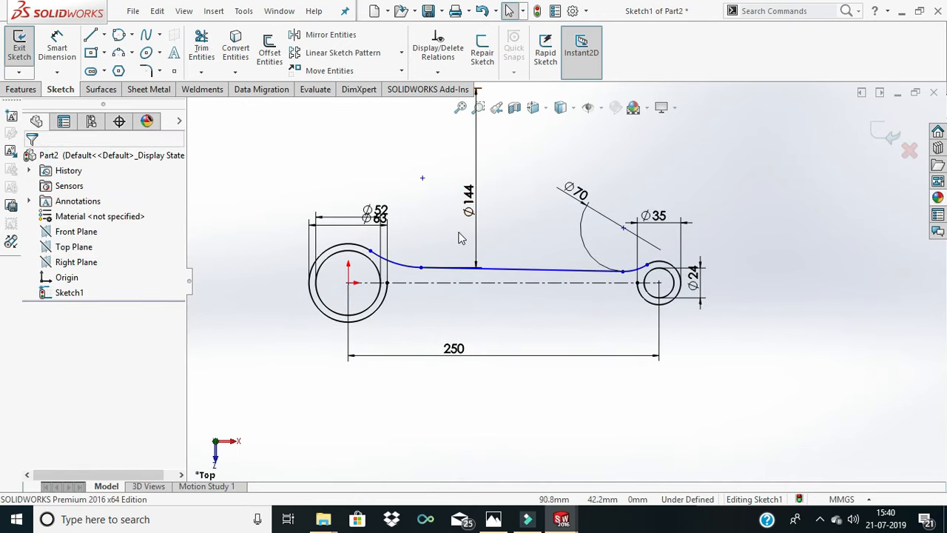
- Mirror the two blend arcs and the sloping line about the horizontal centerline with Copy enabled
scroll(431, 251, down, 1)
scroll(427, 250, up, 3)
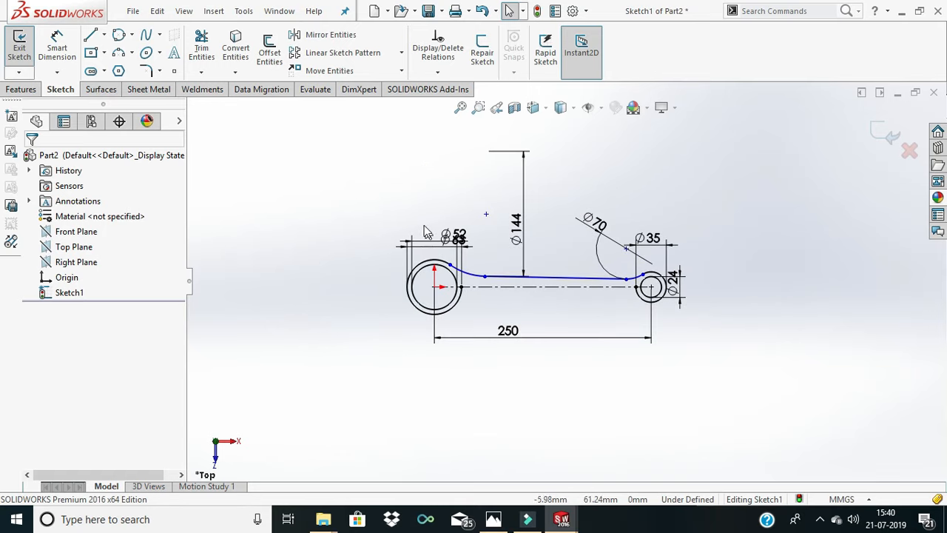
click(395, 188)
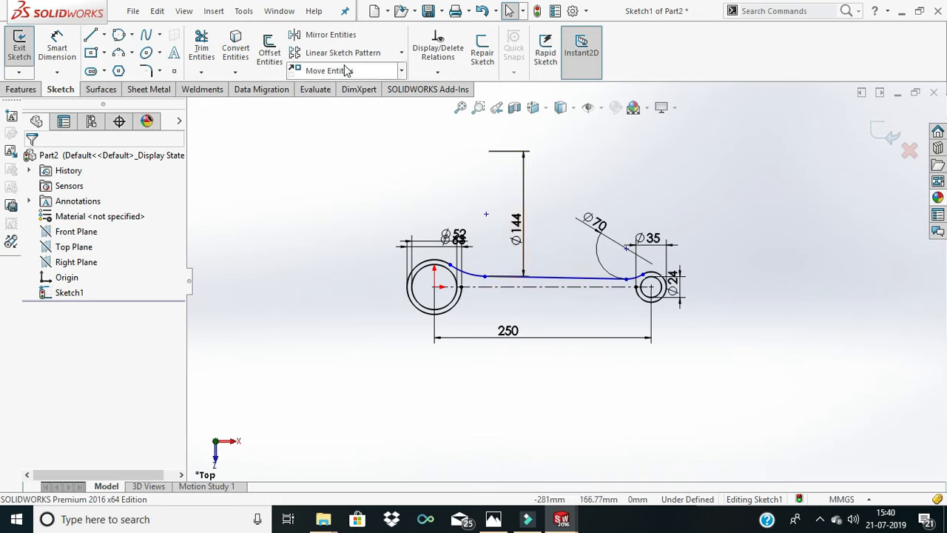
click(347, 35)
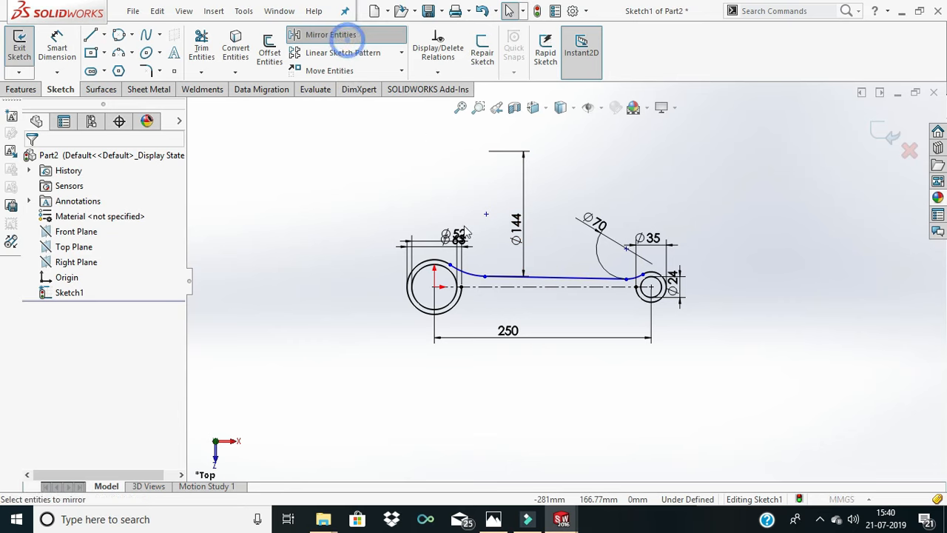
scroll(466, 271, down, 5)
click(444, 278)
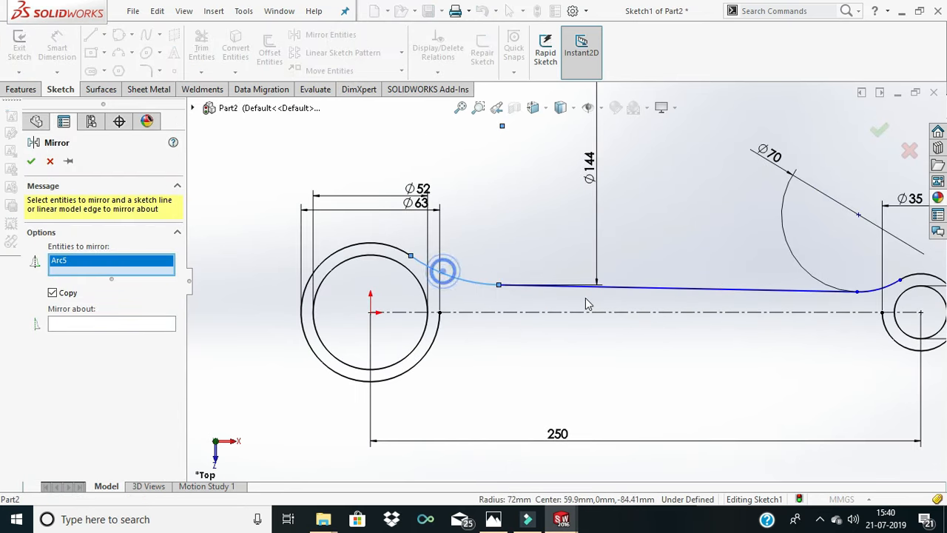
click(615, 285)
click(895, 289)
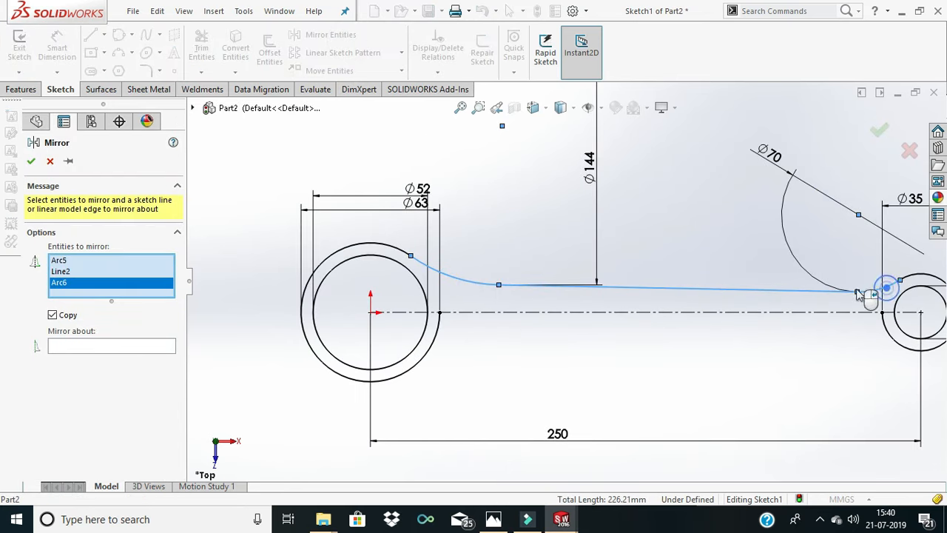
click(128, 348)
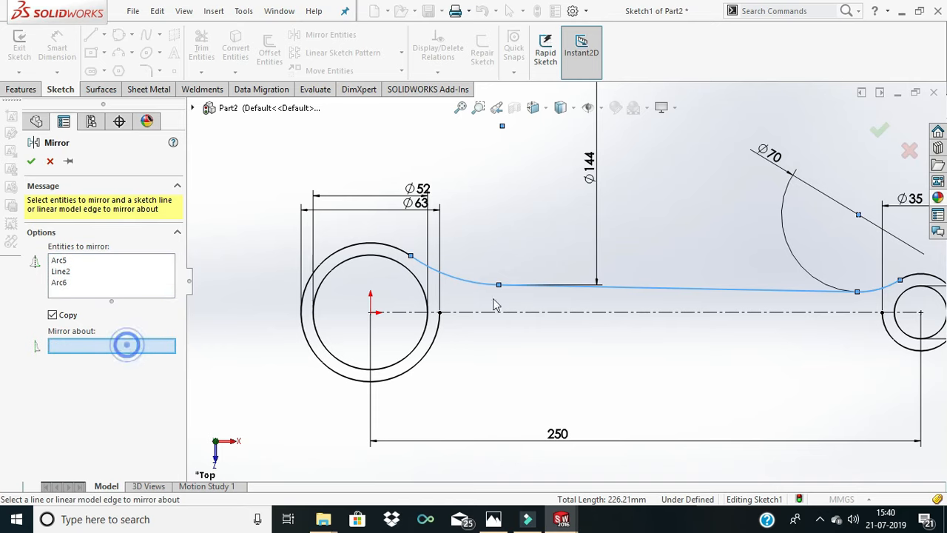
click(578, 313)
click(31, 161)
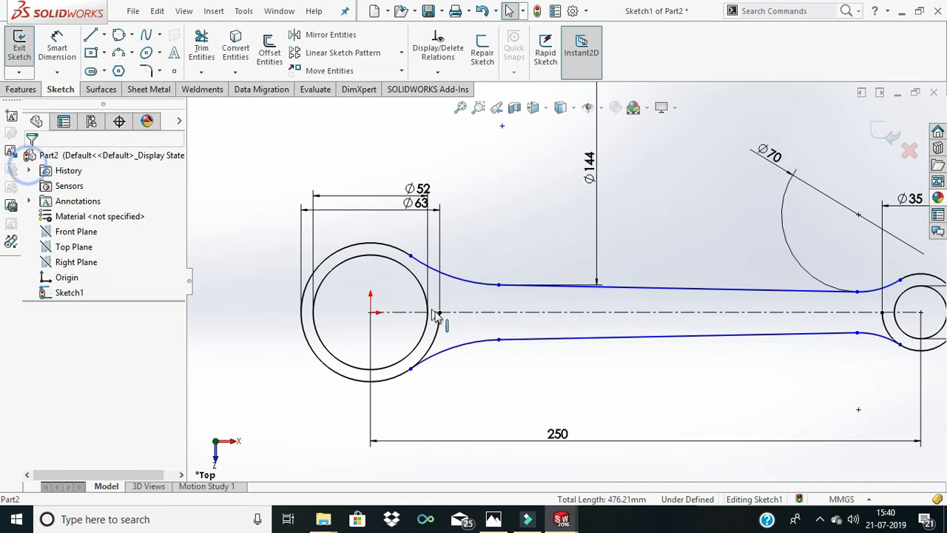
- Trim the remaining outer circle segments below the centerline, between the mirrored blend arcs and the shank, at both ends
click(201, 47)
scroll(531, 332, down, 1)
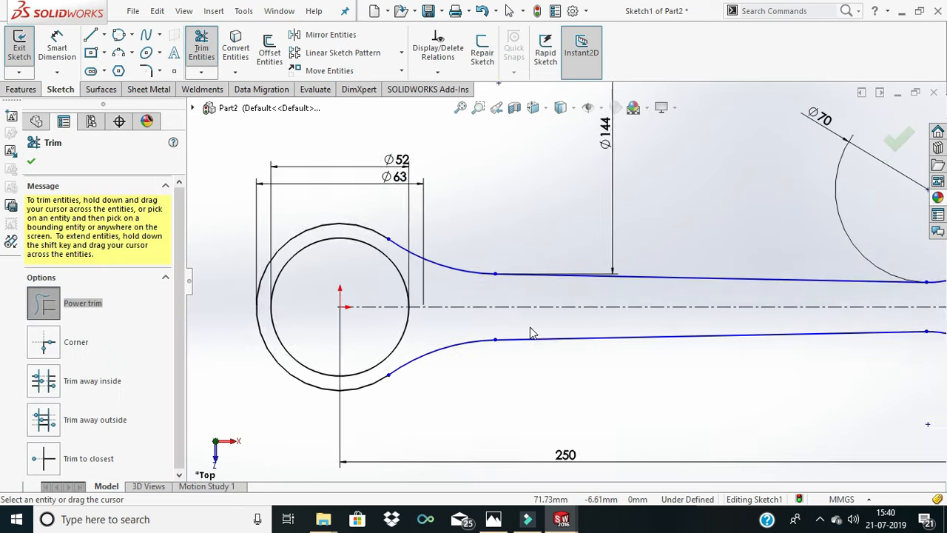
scroll(534, 332, up, 6)
scroll(714, 299, down, 5)
scroll(650, 284, down, 2)
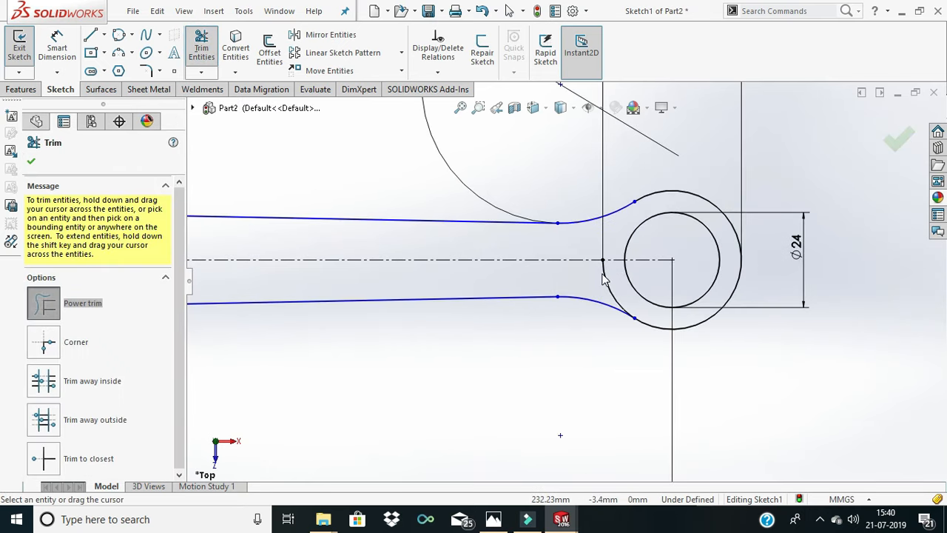
scroll(589, 289, up, 6)
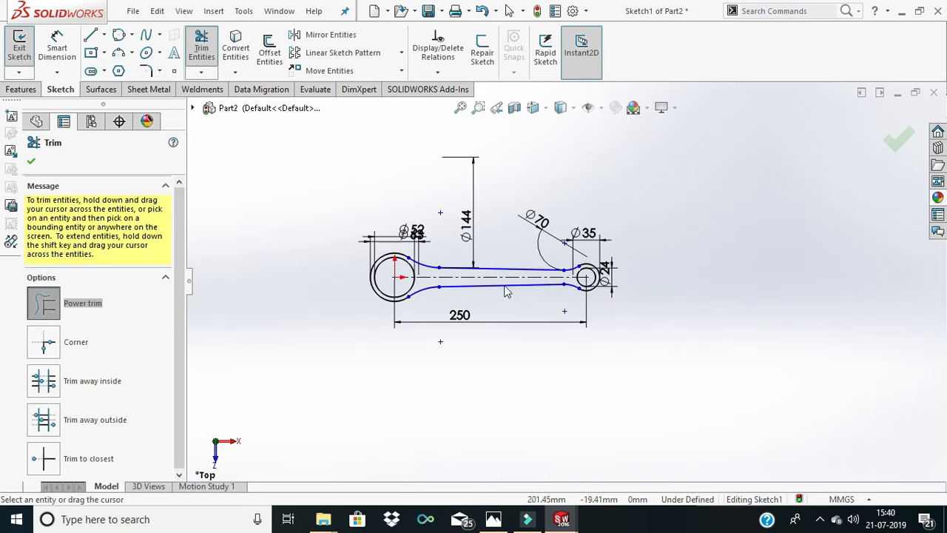
click(34, 162)
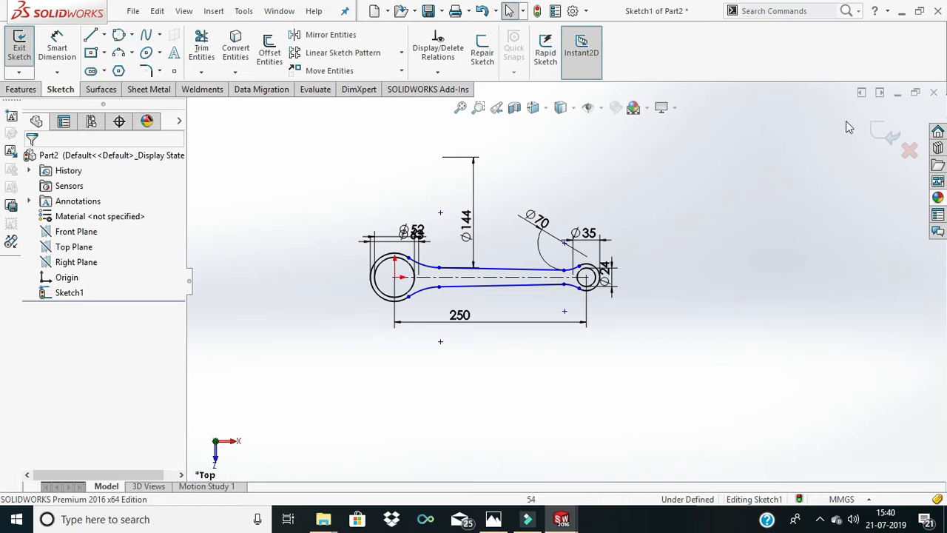
- Extrude the connecting rod profile as a boss, Mid Plane, with a depth of 42 mm
click(36, 90)
click(25, 48)
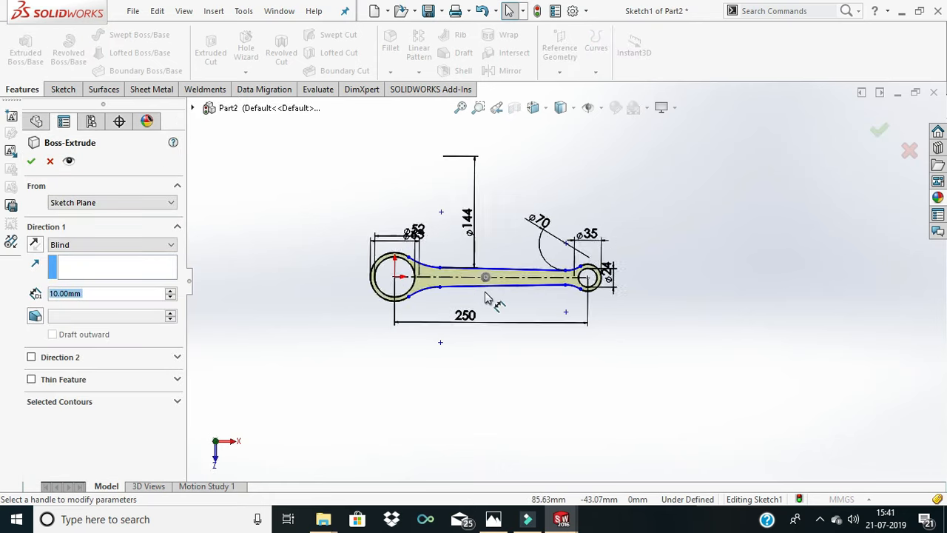
click(106, 244)
click(81, 302)
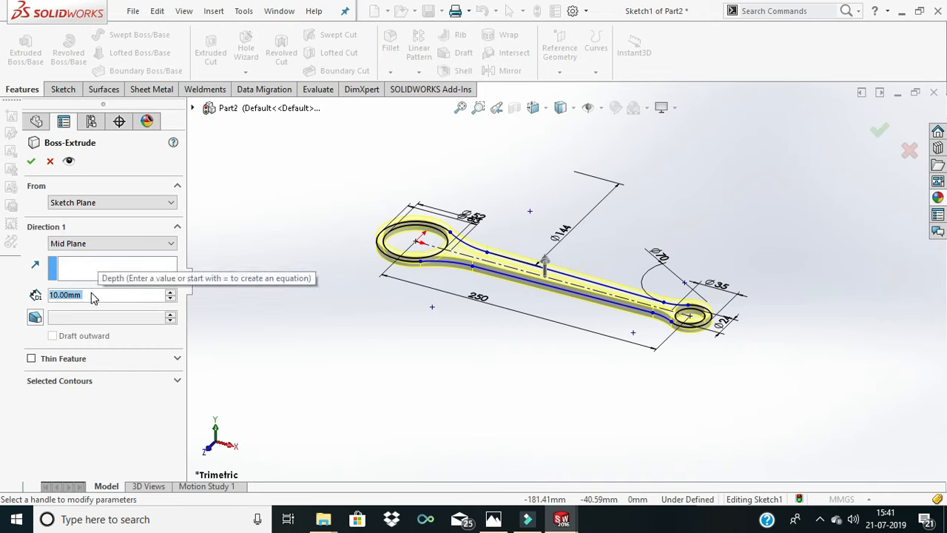
text(42)
key(Return)
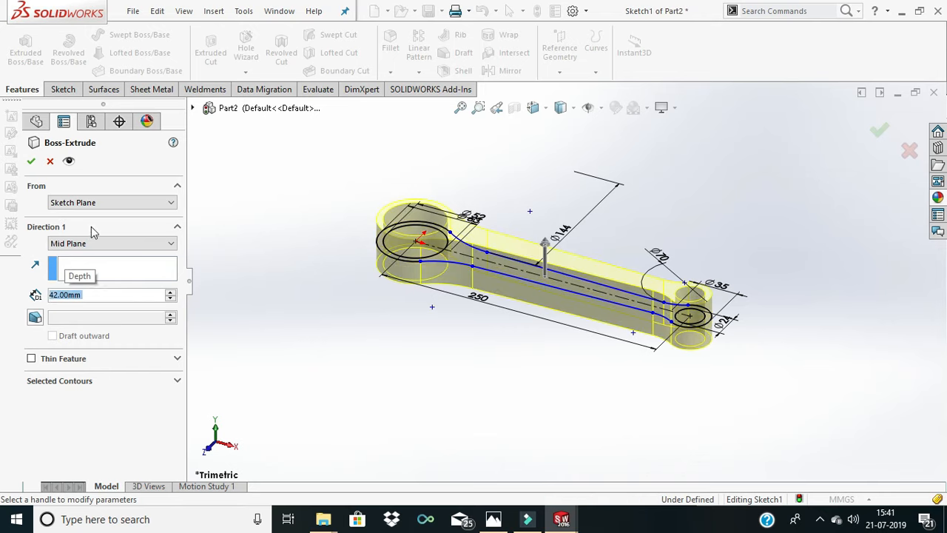
click(31, 161)
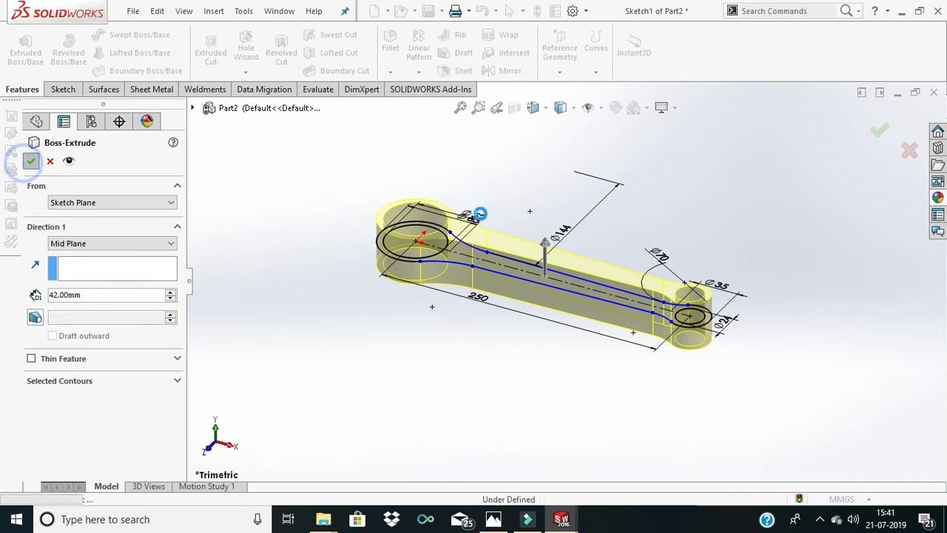
- Examine the extruded connecting rod body from several angles
scroll(507, 280, down, 1)
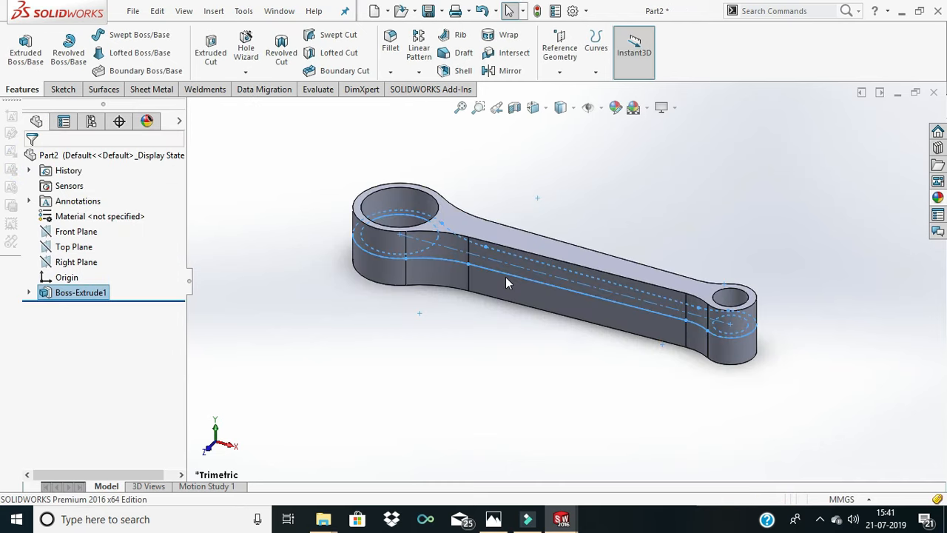
scroll(506, 277, up, 3)
middle_drag(512, 277, 557, 318)
click(572, 231)
scroll(549, 264, down, 2)
scroll(565, 257, down, 2)
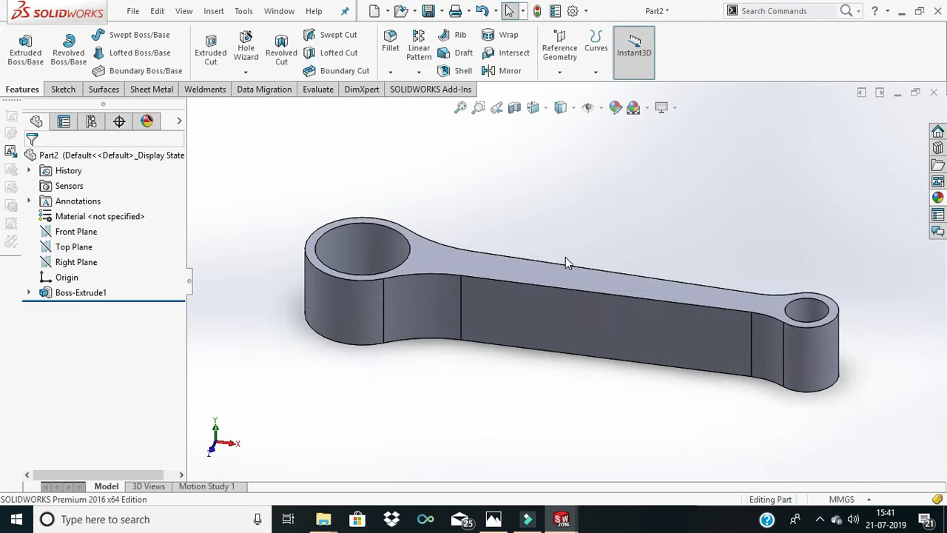
scroll(566, 255, up, 5)
middle_drag(566, 256, 625, 271)
scroll(579, 287, down, 2)
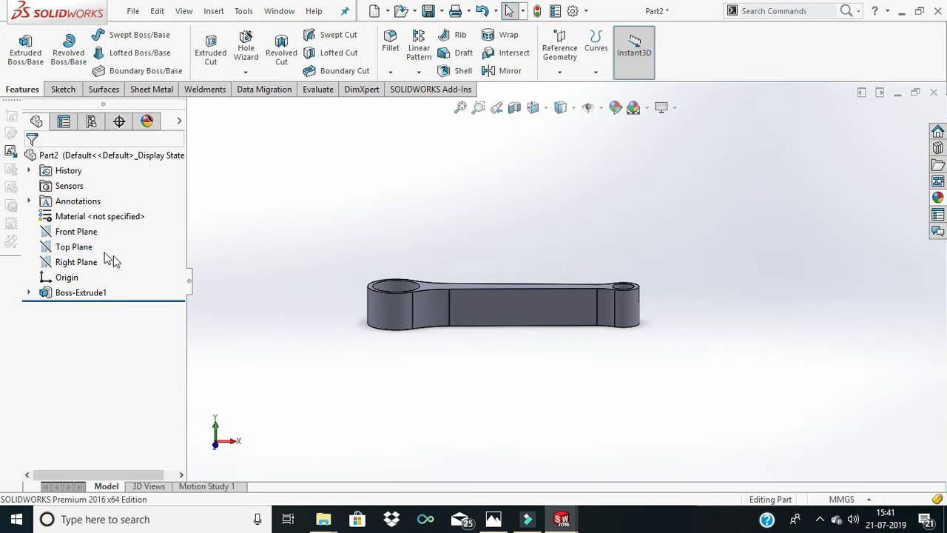
- Start a new sketch on the Front Plane
right_click(85, 235)
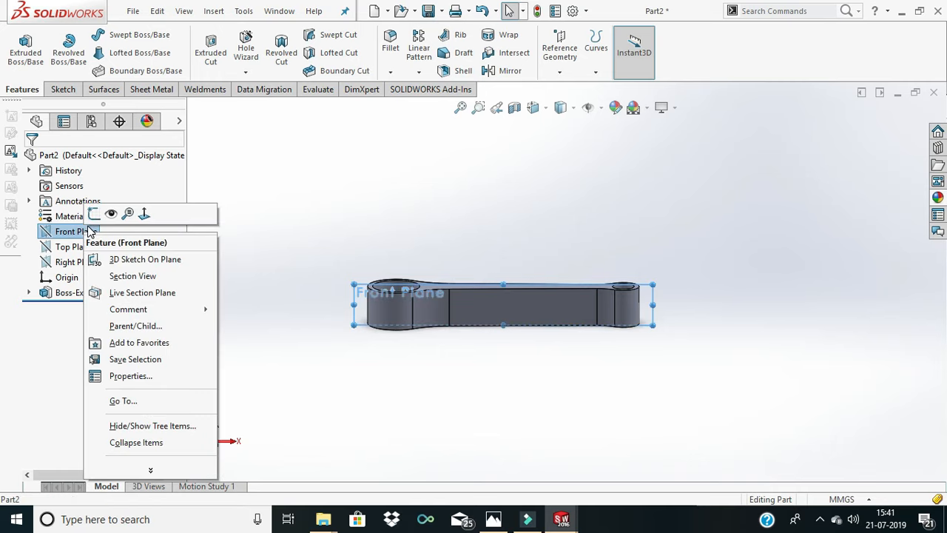
click(93, 215)
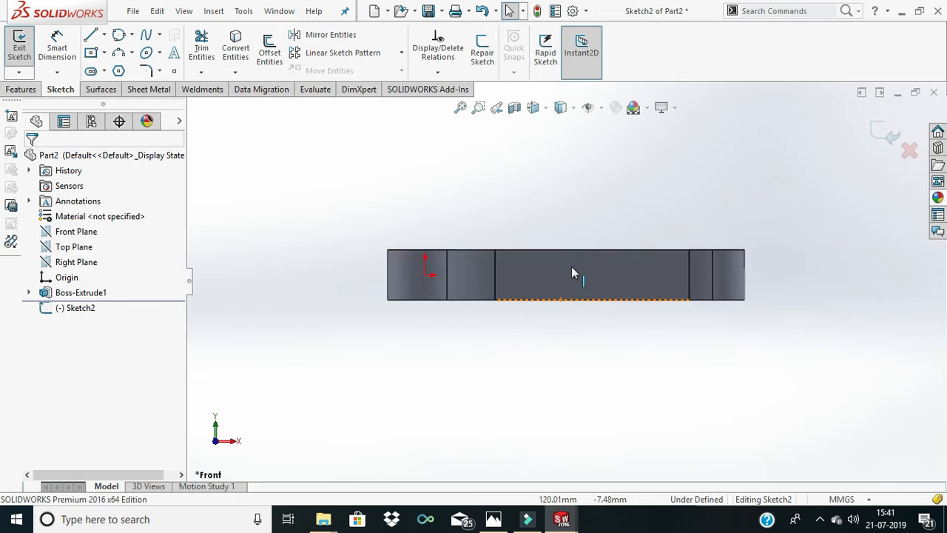
- Sketch a horizontal construction centerline through the origin, about 369 mm long, extending past both ends of the rod
click(92, 41)
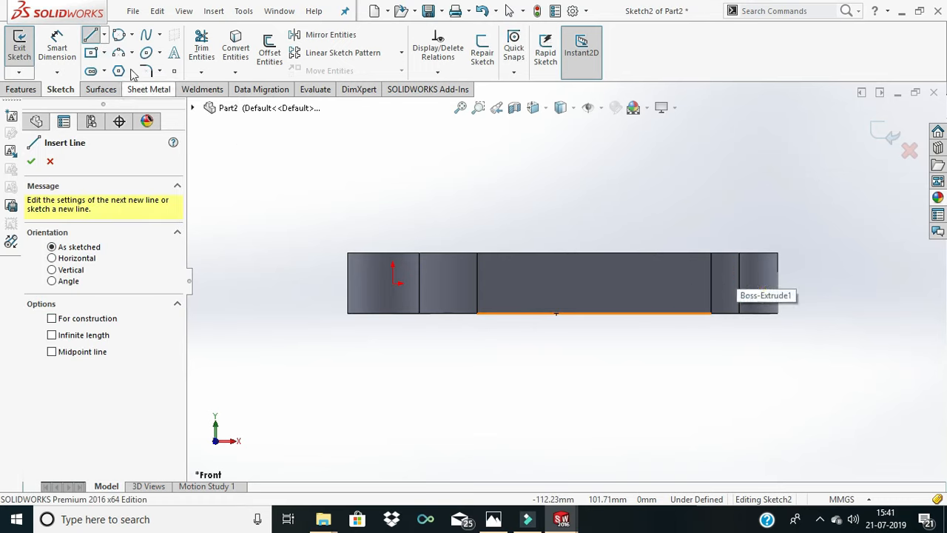
click(104, 35)
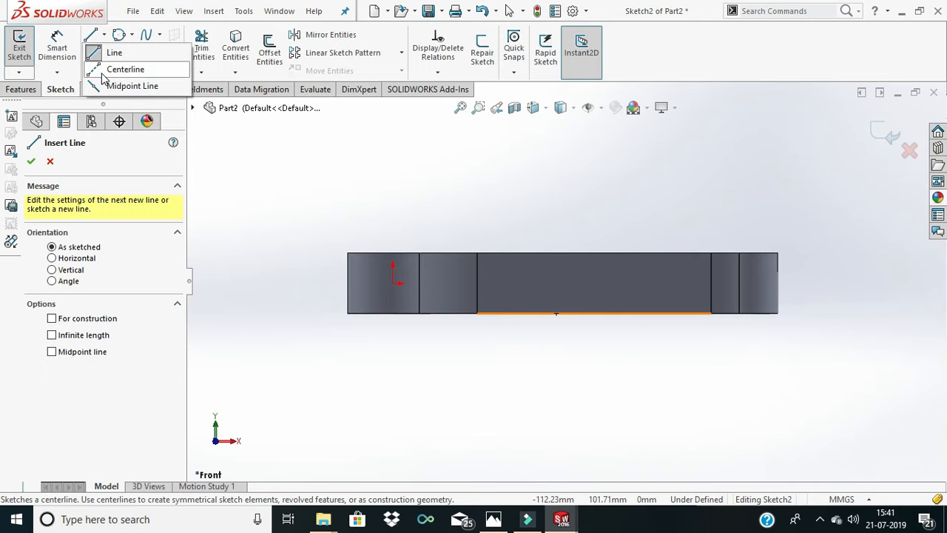
click(118, 68)
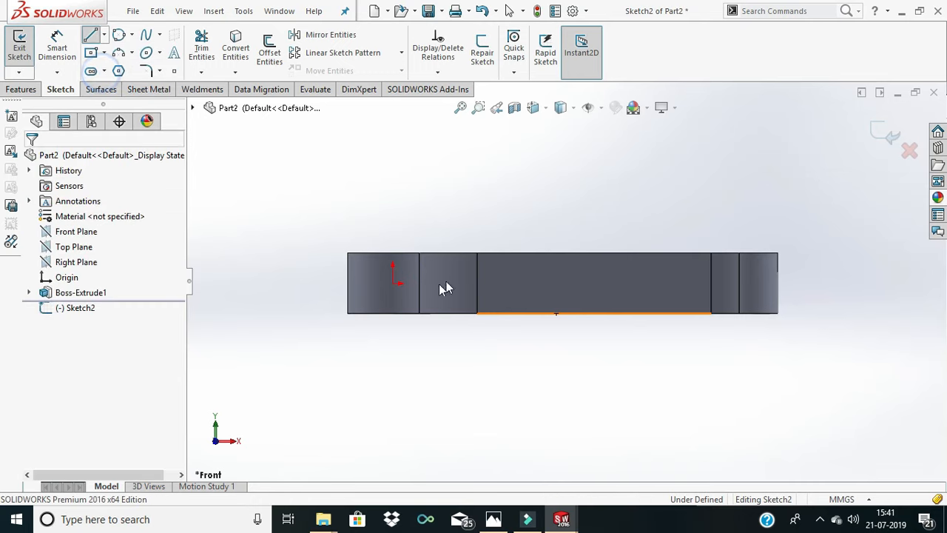
click(323, 282)
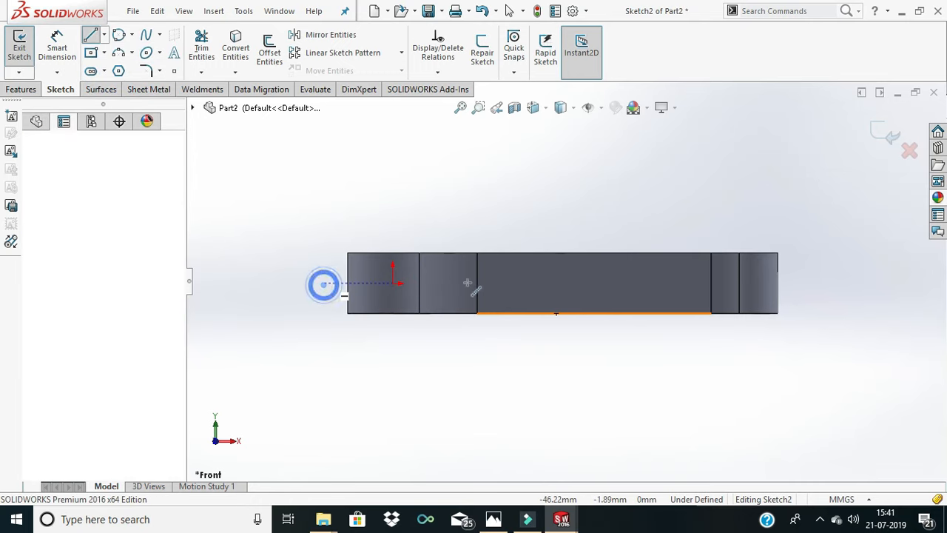
click(854, 282)
right_click(880, 292)
click(879, 295)
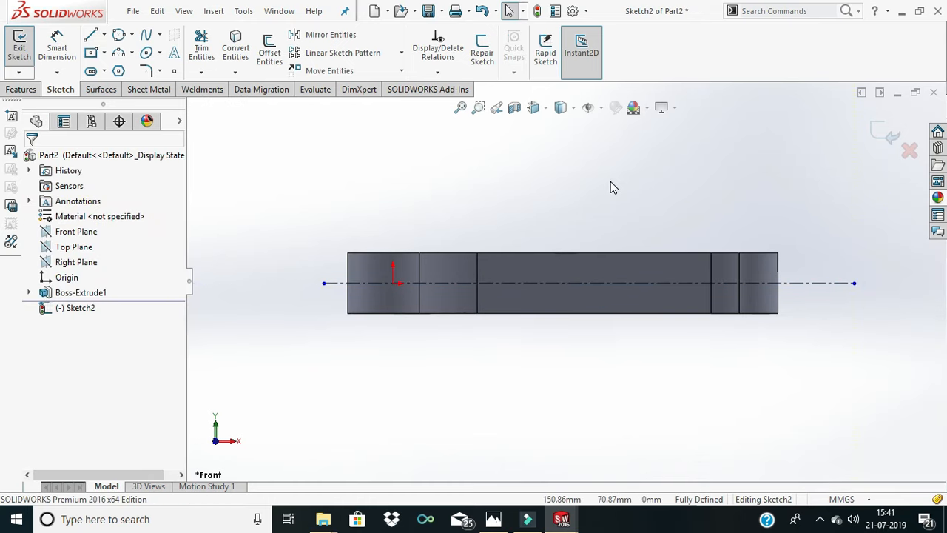
- Sketch a sloping line about 239 mm long above the centerline, from beyond the small end to the large-end blend
click(90, 34)
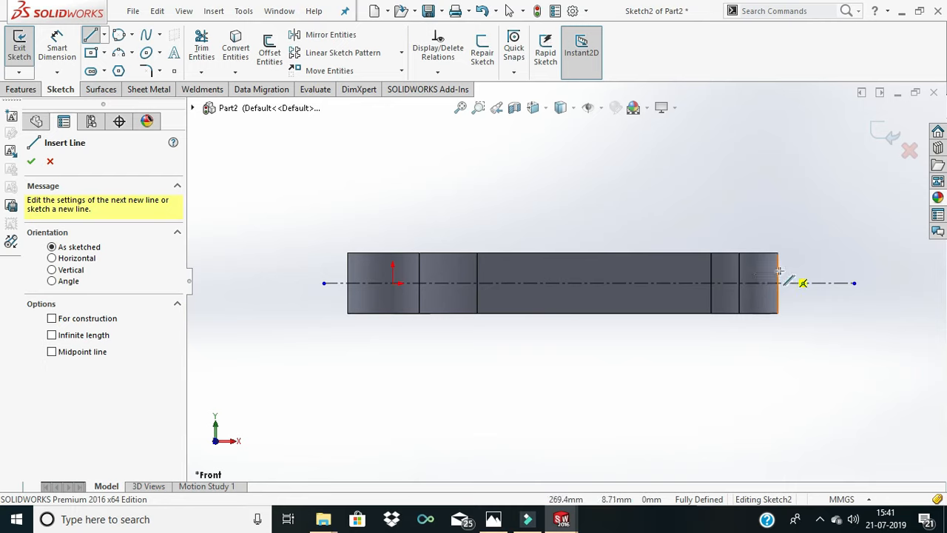
click(795, 275)
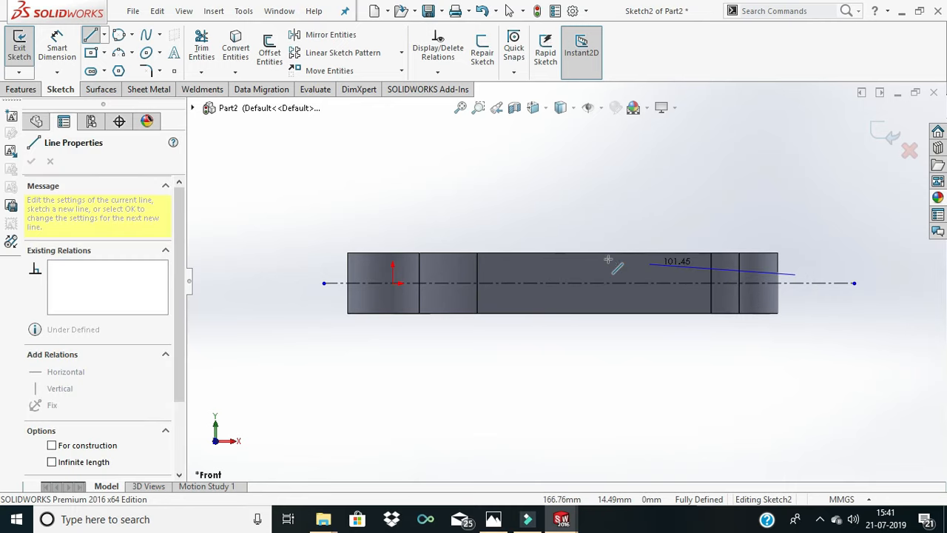
click(451, 261)
right_click(643, 254)
click(582, 248)
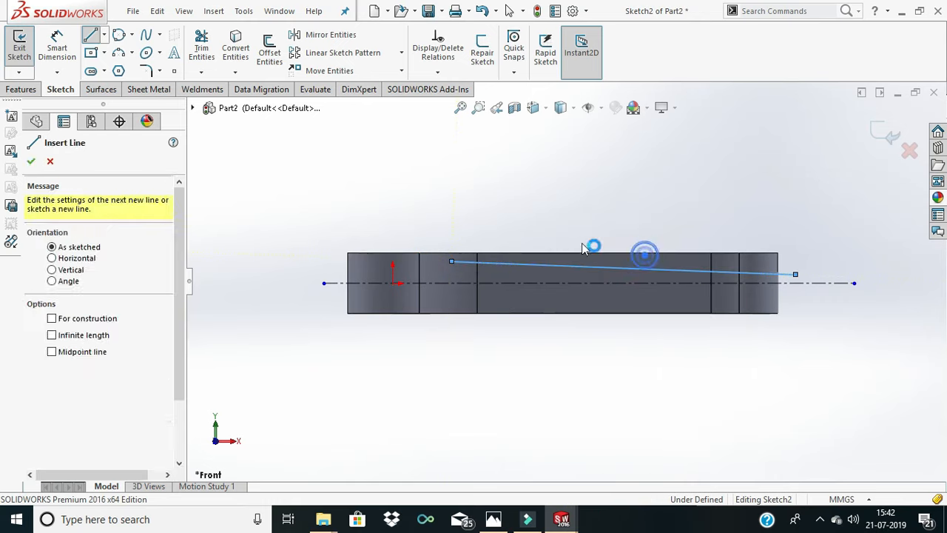
key(Escape)
- Dimension the angle between the sloping line and the centerline as 2 degrees
click(56, 48)
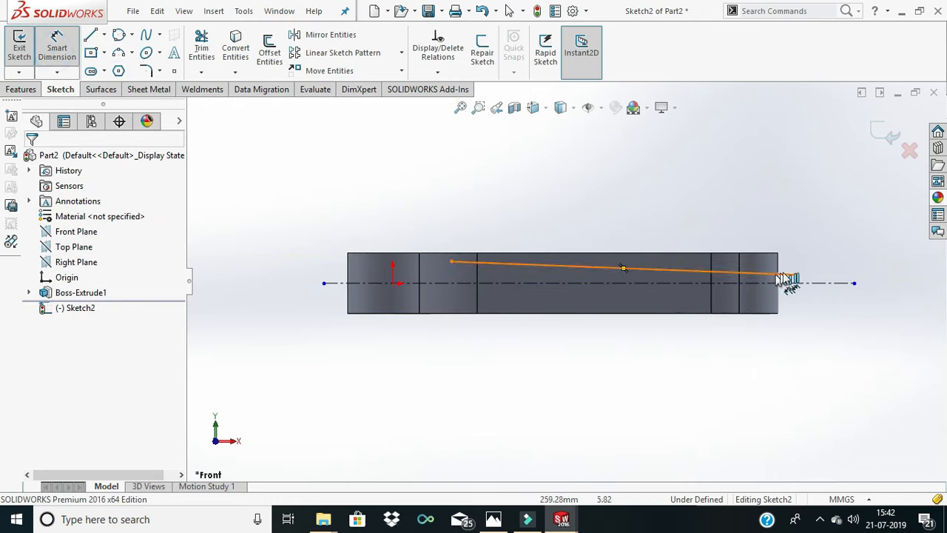
scroll(777, 275, down, 5)
click(696, 281)
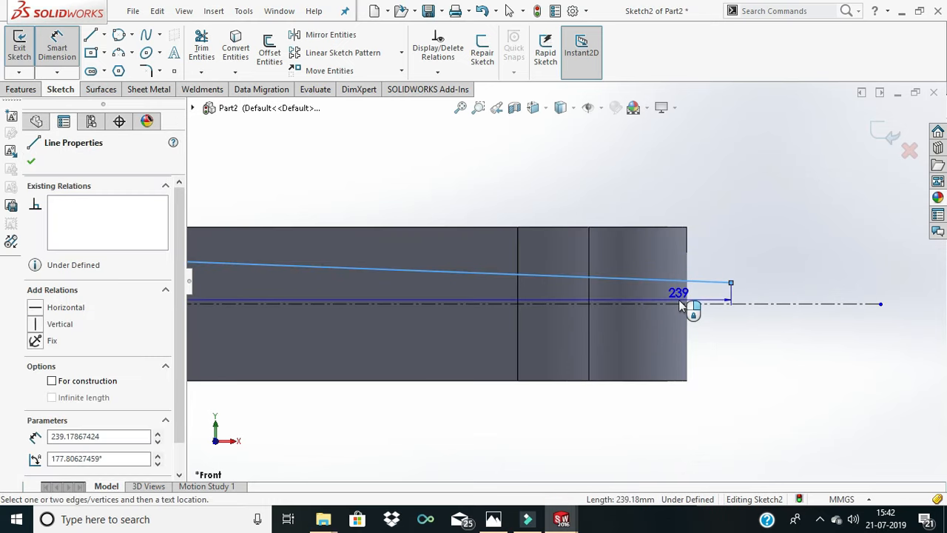
click(679, 304)
click(672, 298)
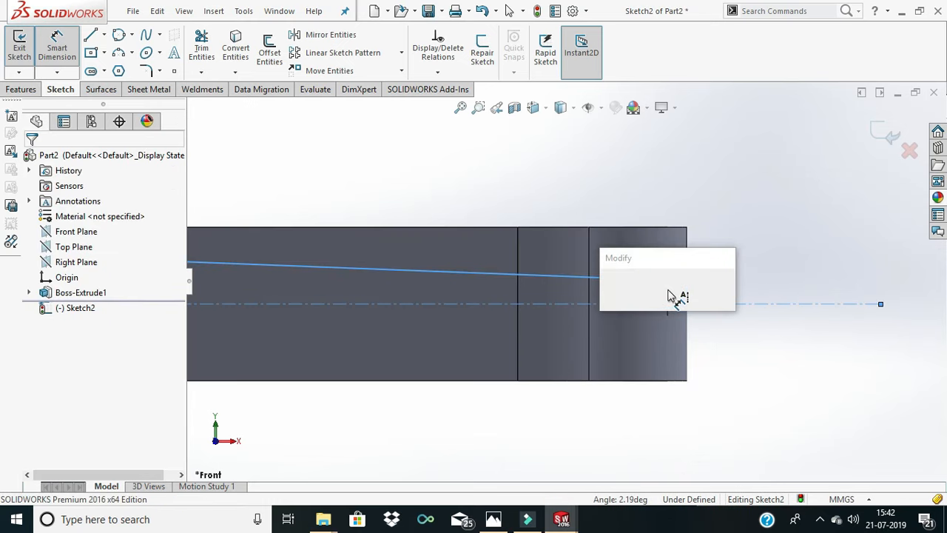
key(Return)
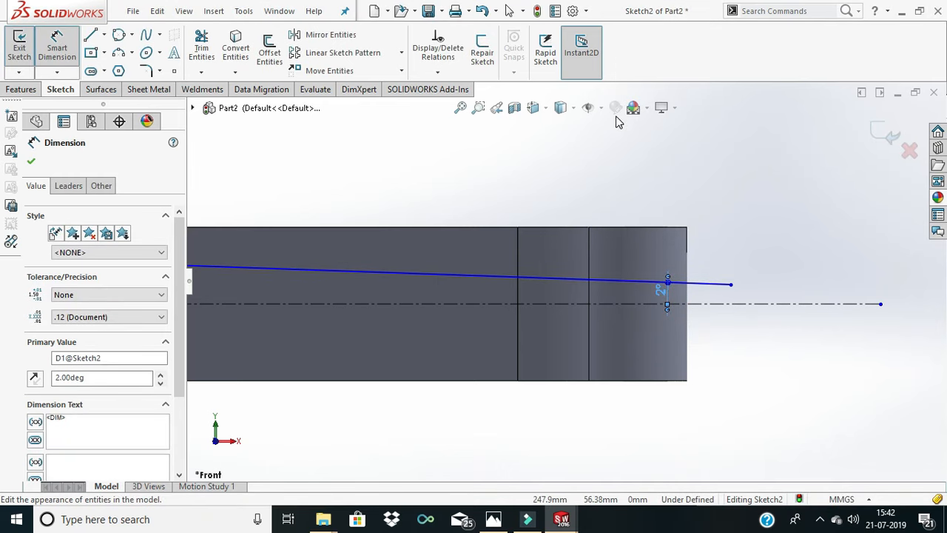
scroll(669, 142, down, 2)
scroll(669, 142, up, 3)
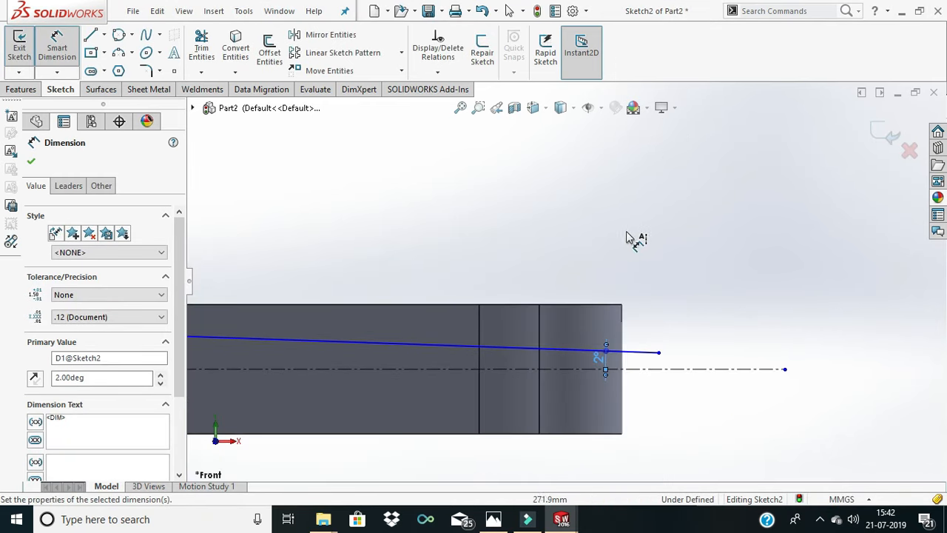
scroll(592, 244, up, 2)
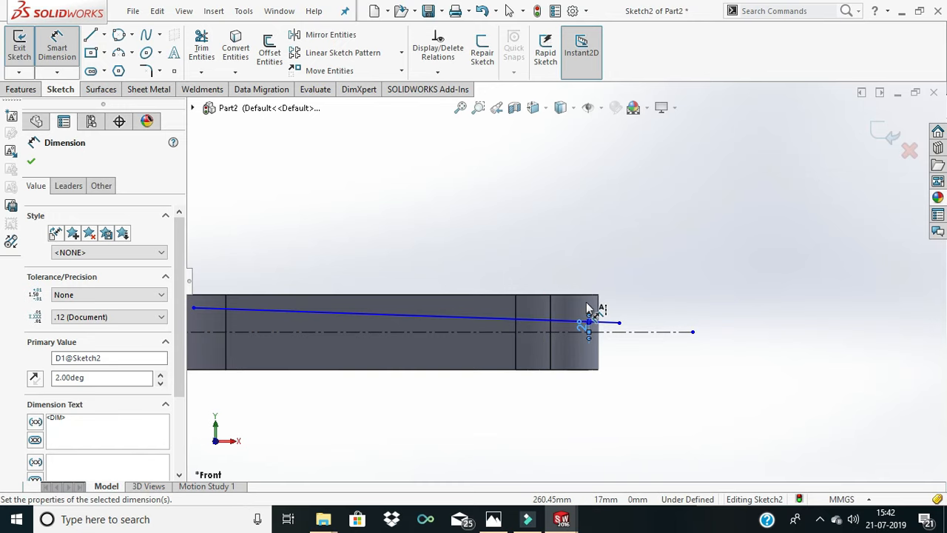
middle_drag(588, 305, 594, 346)
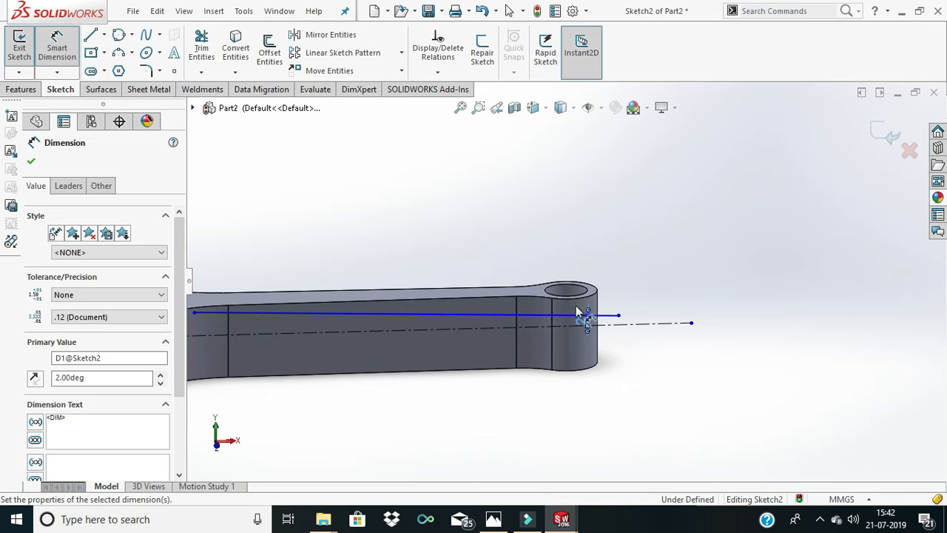
click(91, 35)
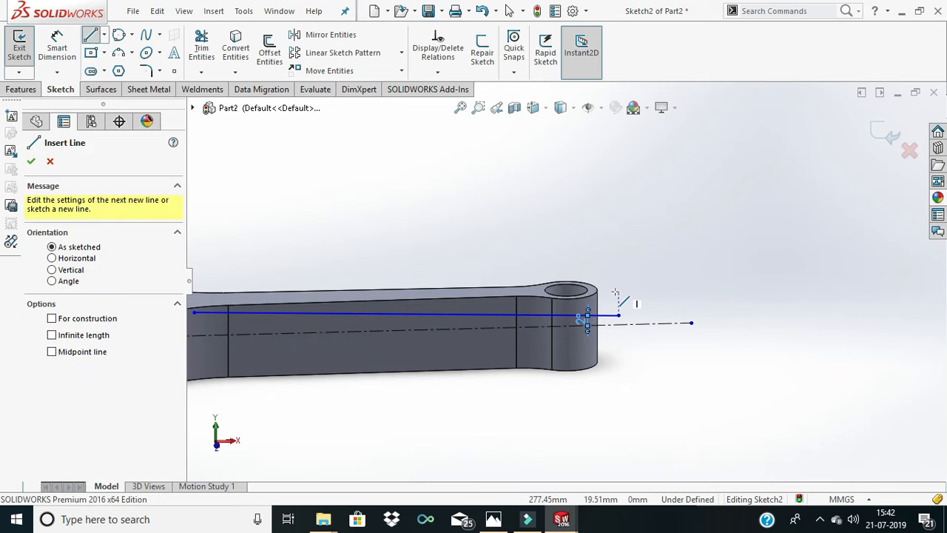
key(ctrl+1)
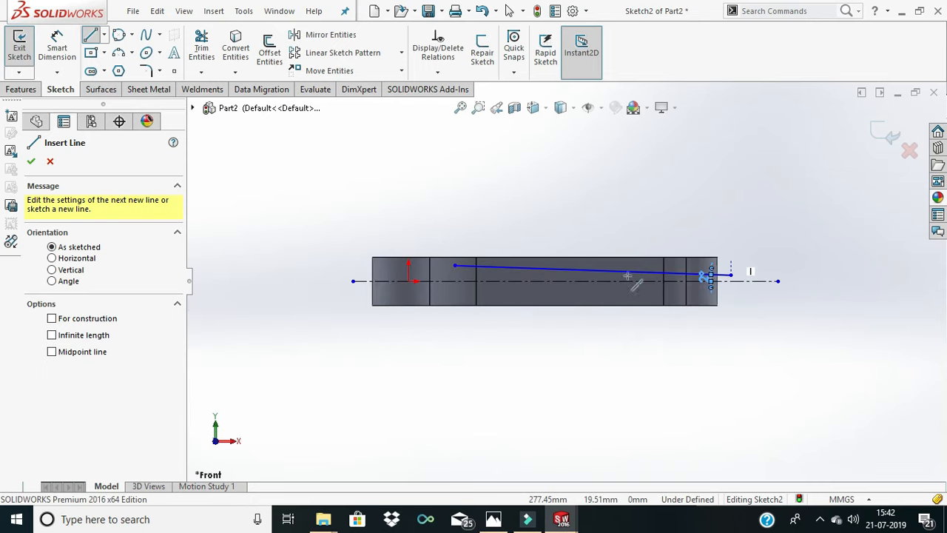
scroll(766, 306, down, 5)
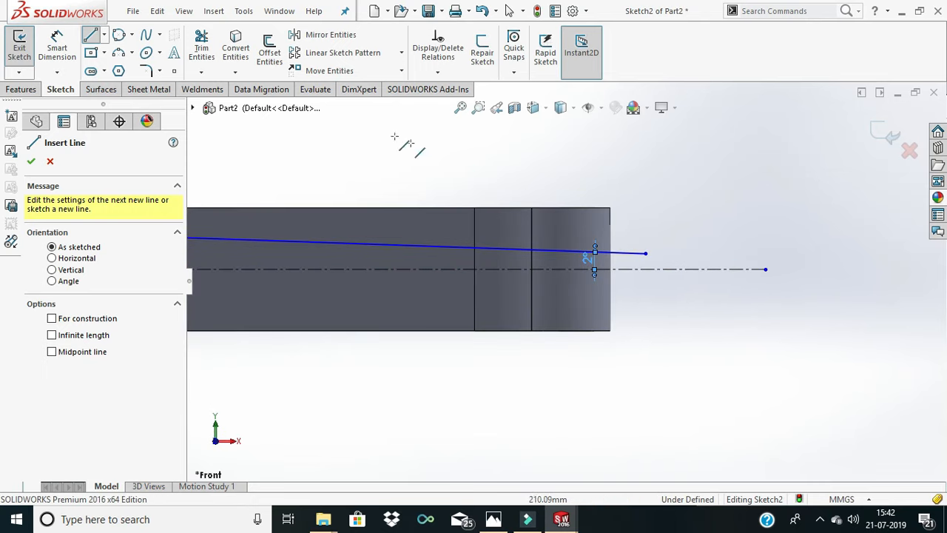
click(65, 38)
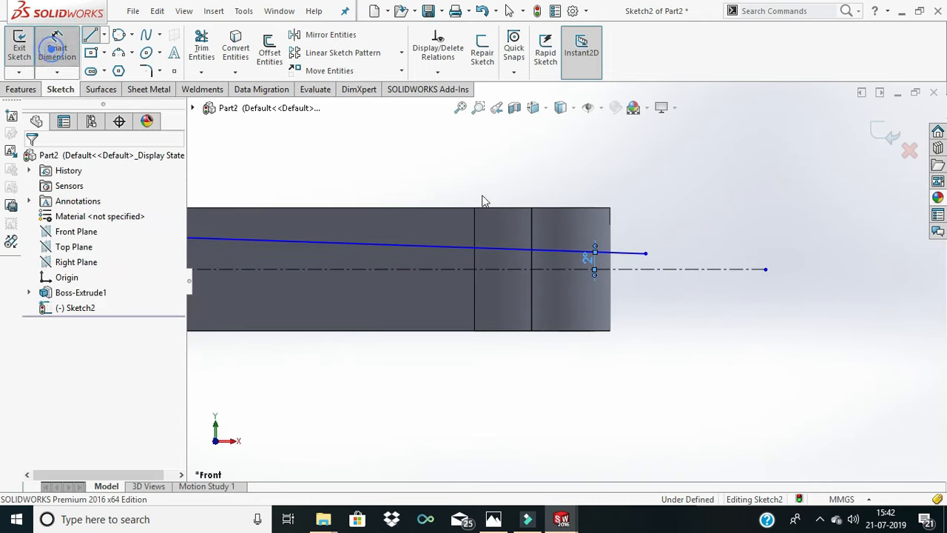
click(645, 254)
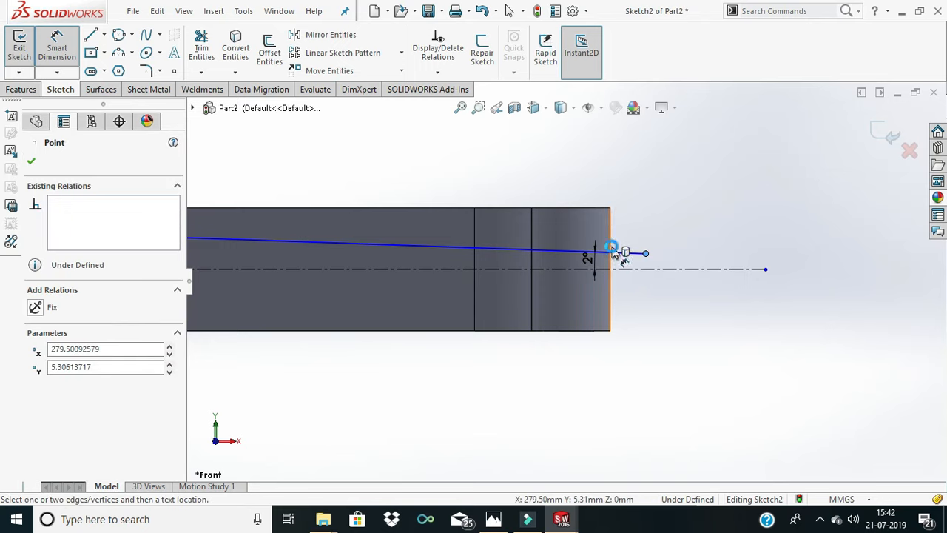
click(611, 249)
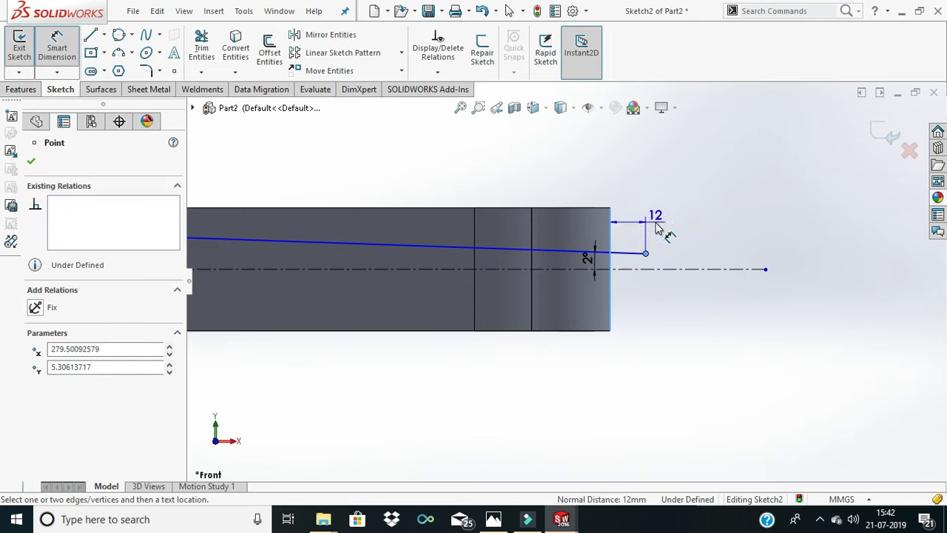
key(Escape)
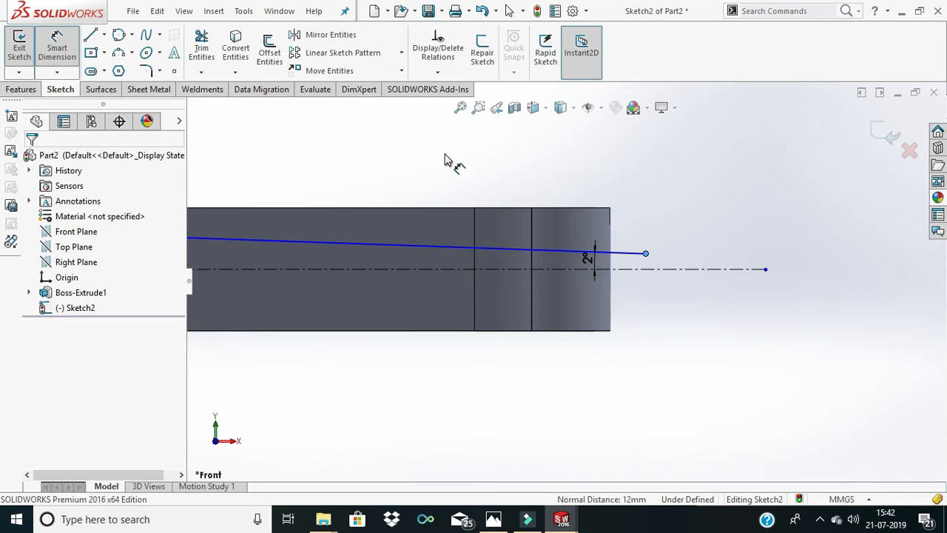
click(91, 37)
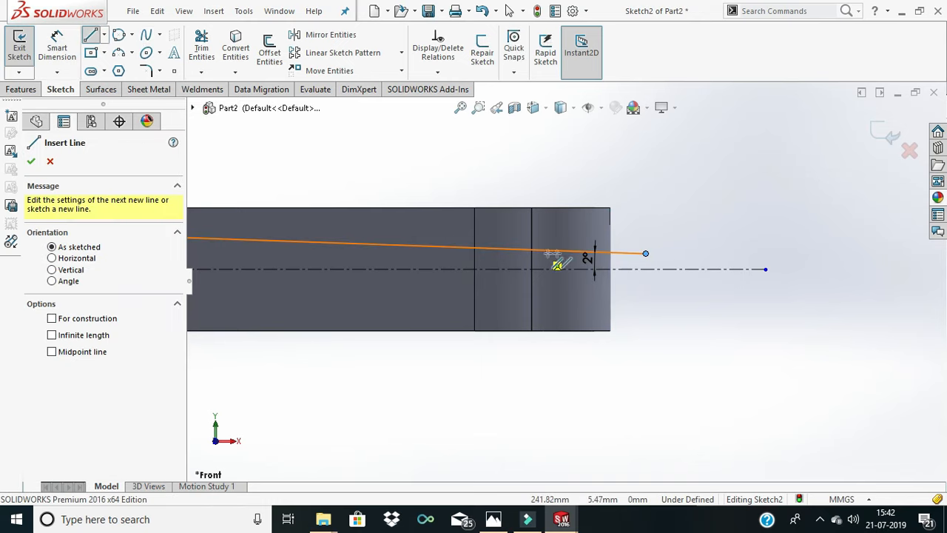
double_click(643, 255)
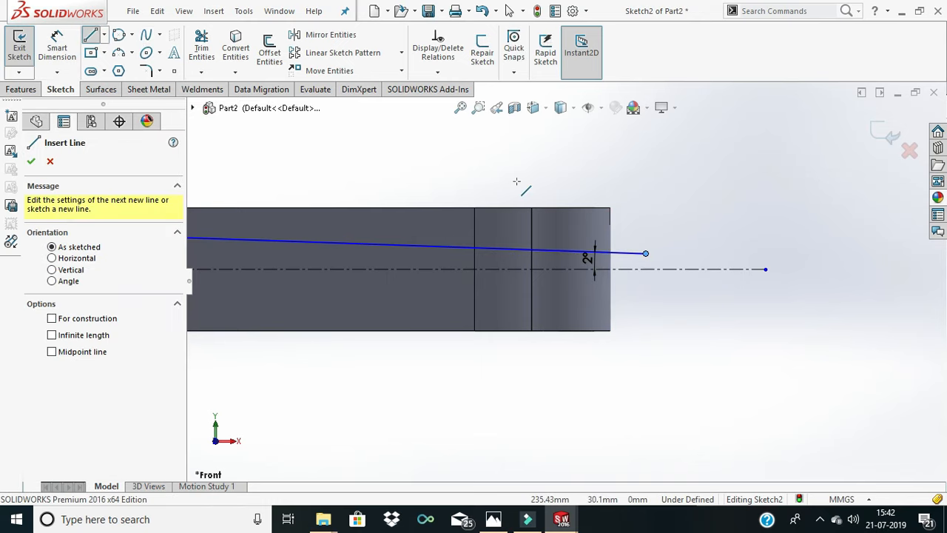
key(Escape)
click(74, 51)
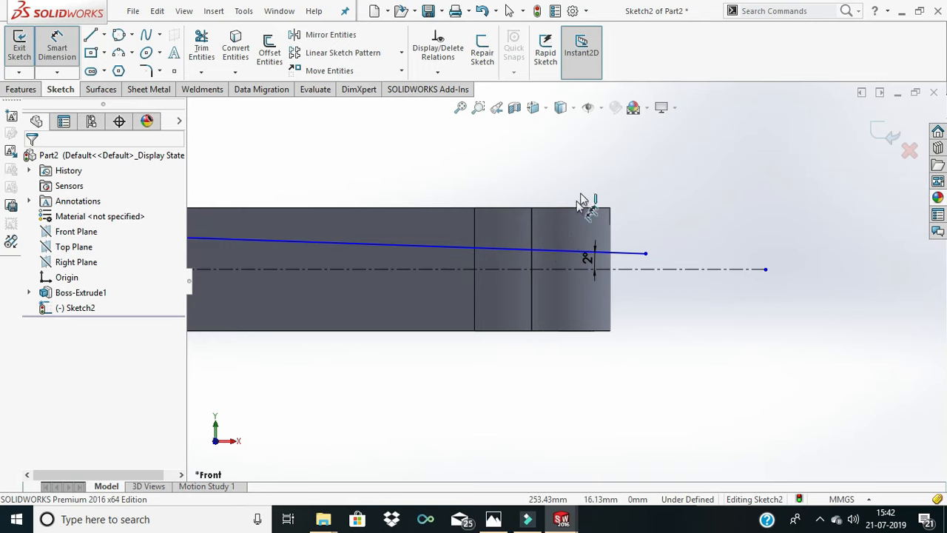
middle_drag(563, 226, 568, 250)
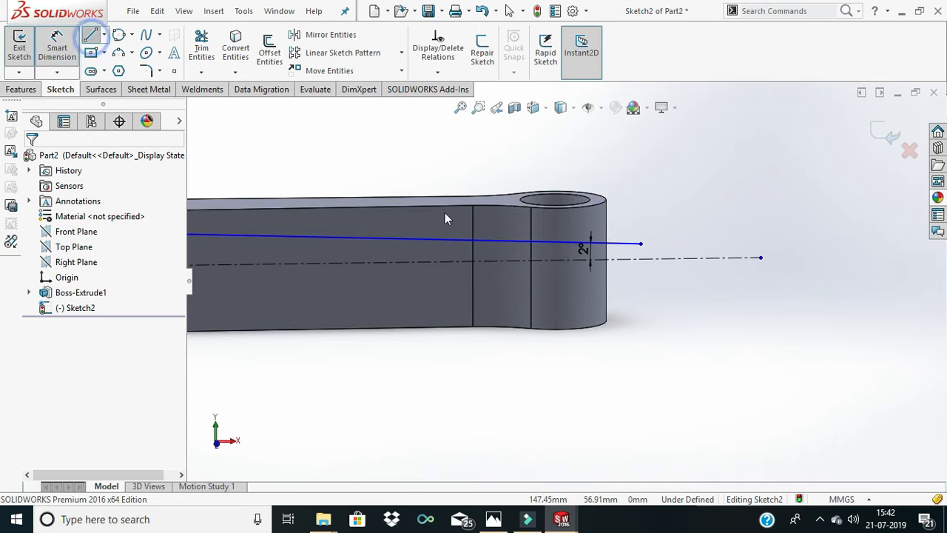
- Sketch a line about 29.5 mm long along the body's upper edge, starting at the small end's outer corner
click(90, 34)
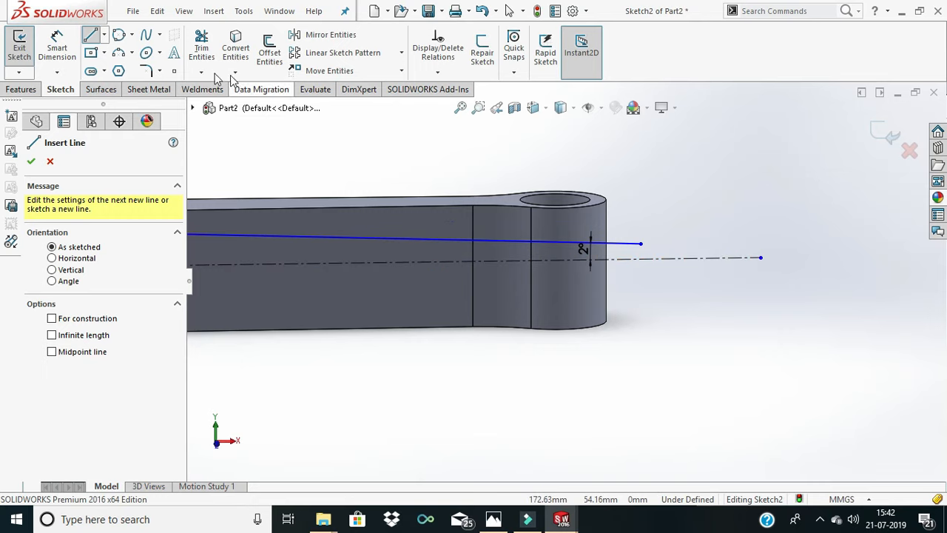
key(ctrl+1)
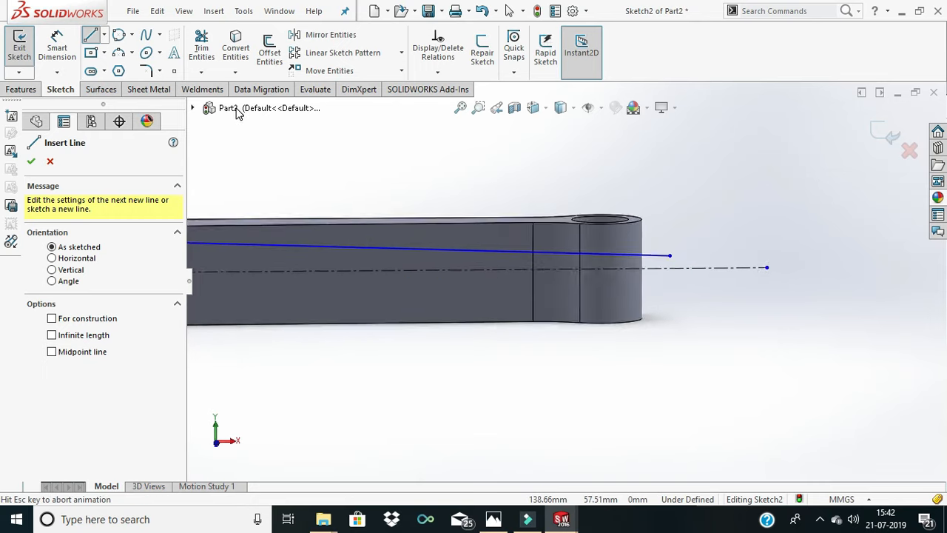
scroll(639, 176, down, 4)
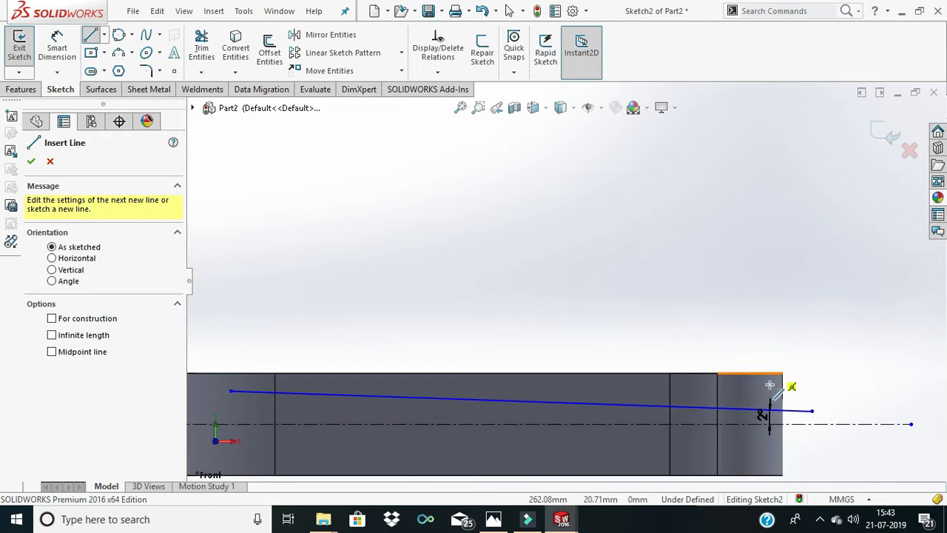
scroll(771, 392, up, 3)
scroll(773, 397, down, 3)
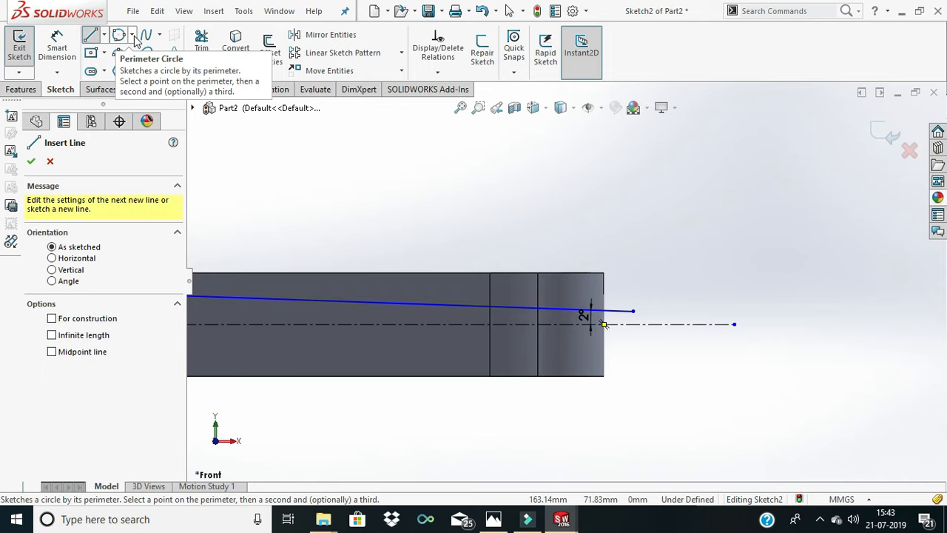
scroll(600, 311, down, 2)
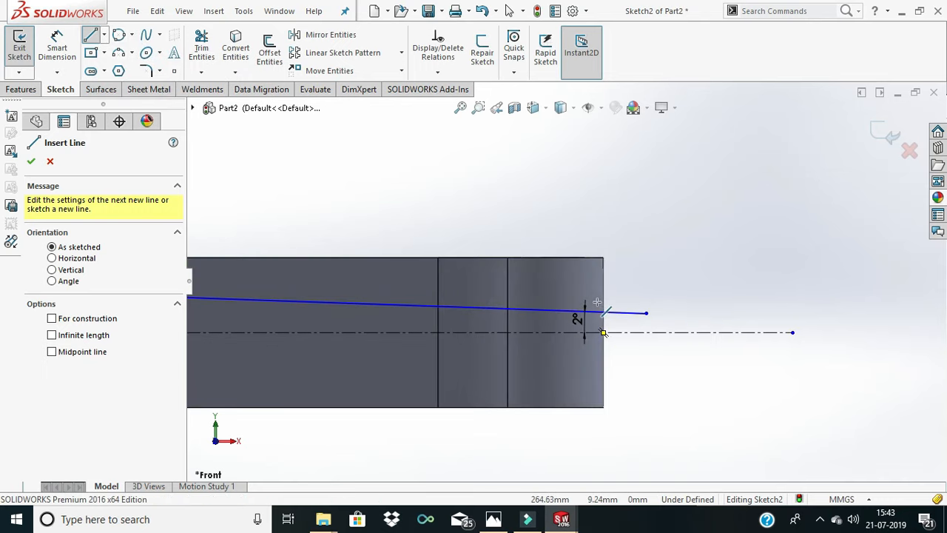
click(603, 258)
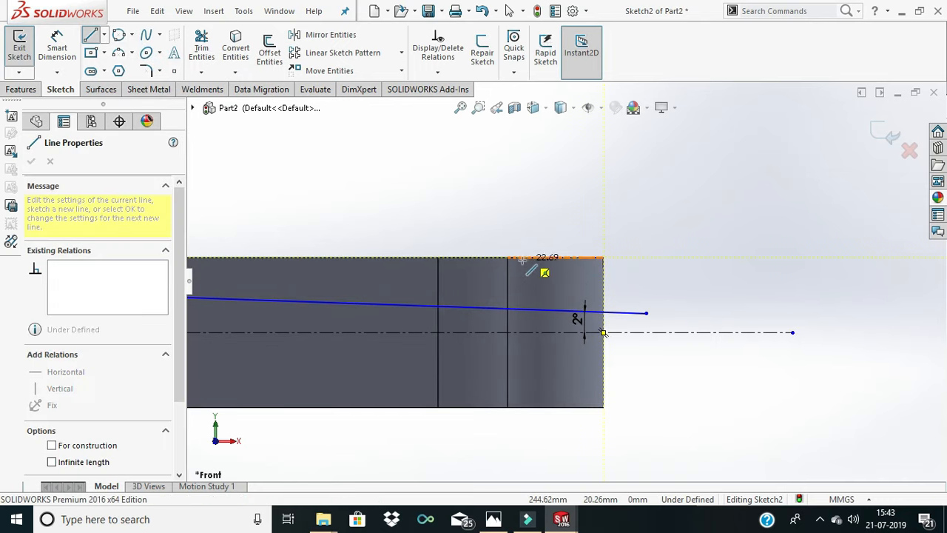
click(497, 258)
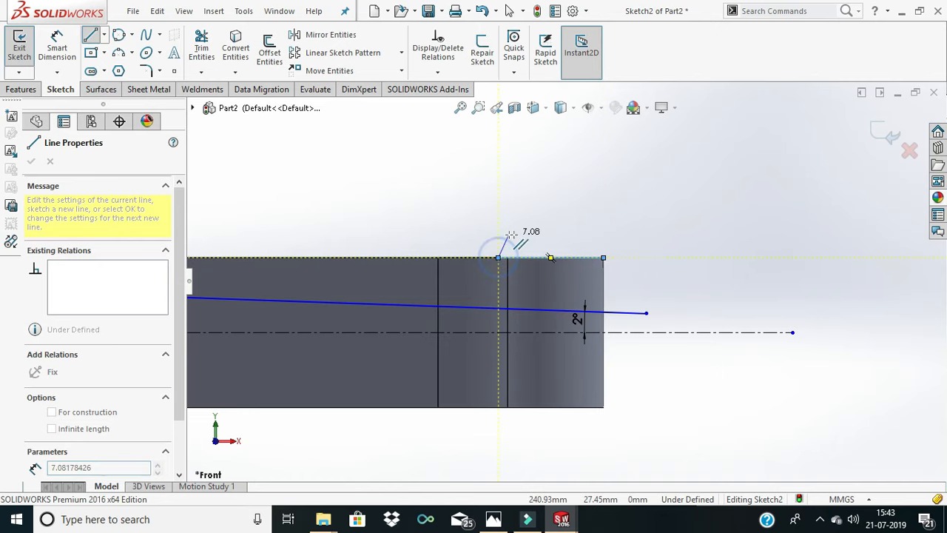
right_click(538, 241)
click(545, 243)
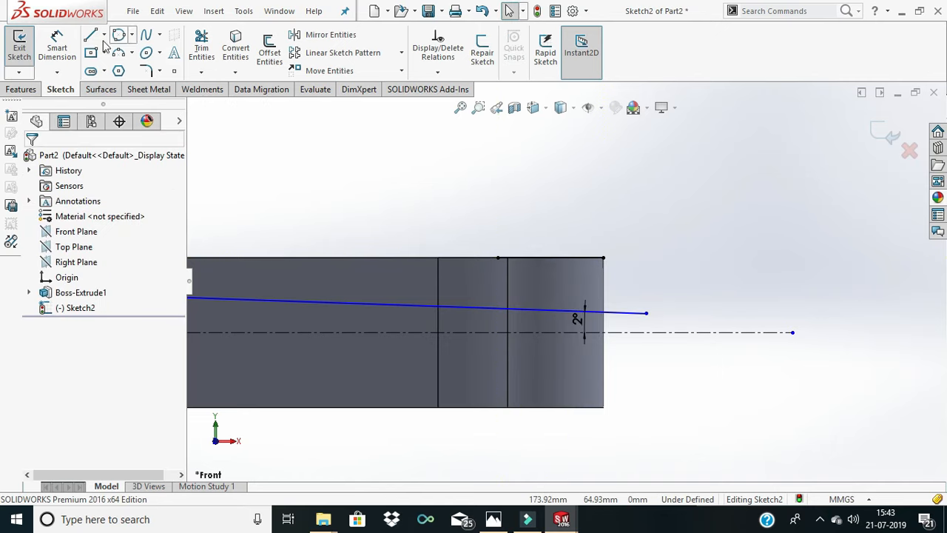
- Try to change the length dimension of the line on the body's upper edge, and delete the line with its dimension
click(57, 46)
click(542, 243)
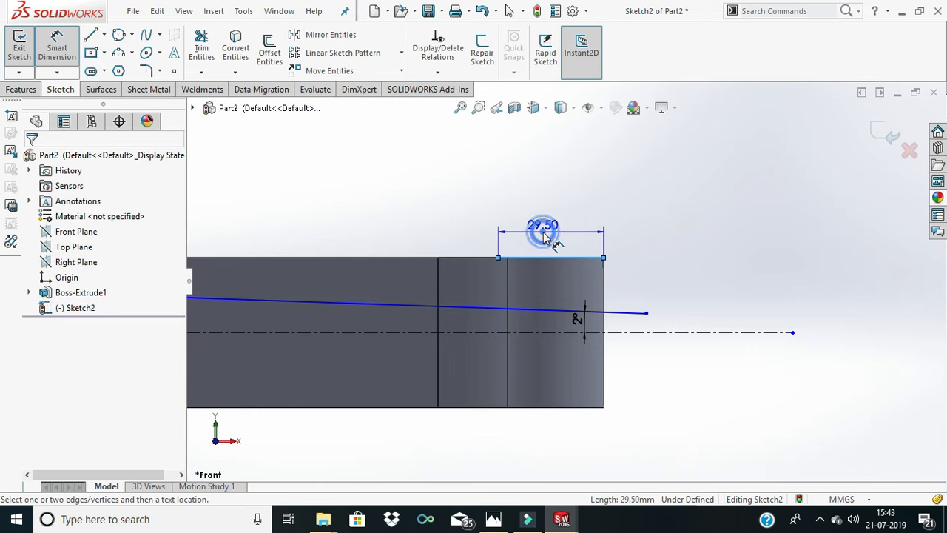
click(546, 238)
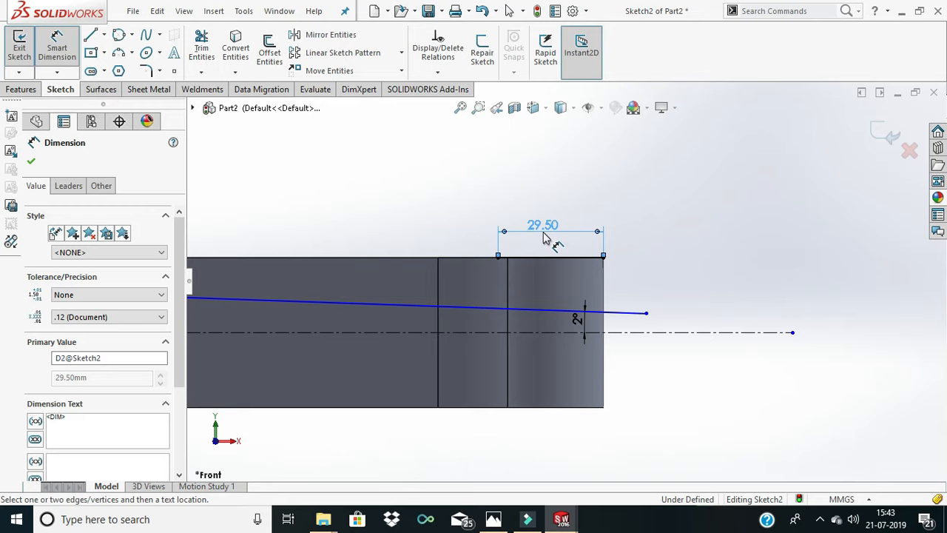
double_click(543, 223)
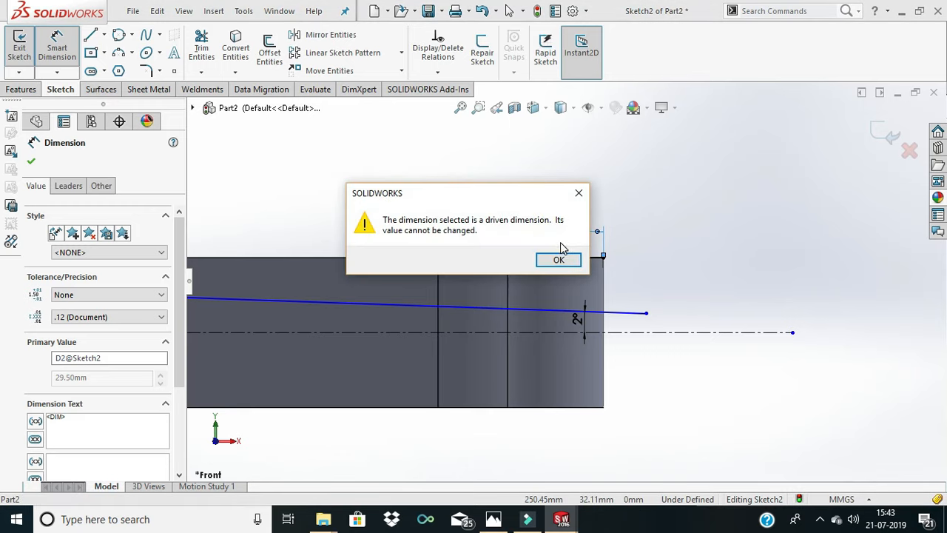
click(559, 258)
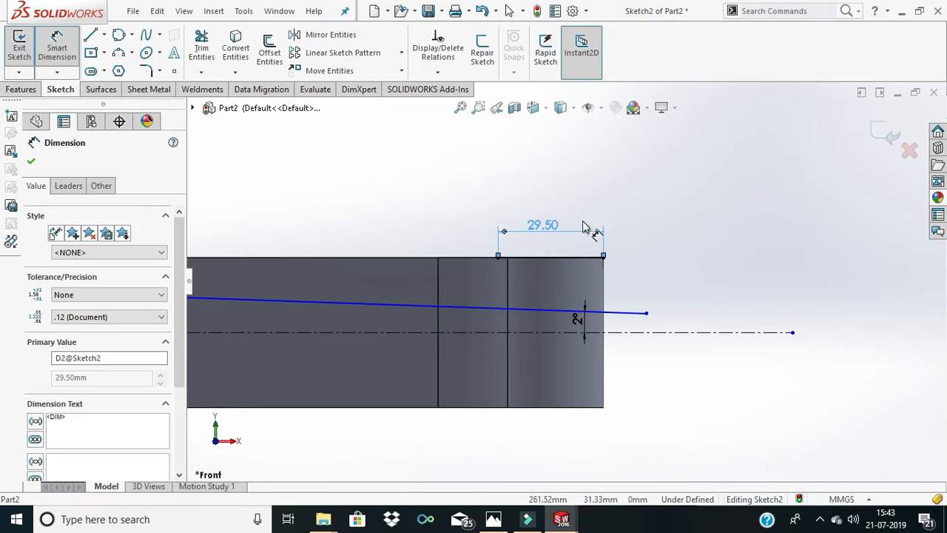
key(Delete)
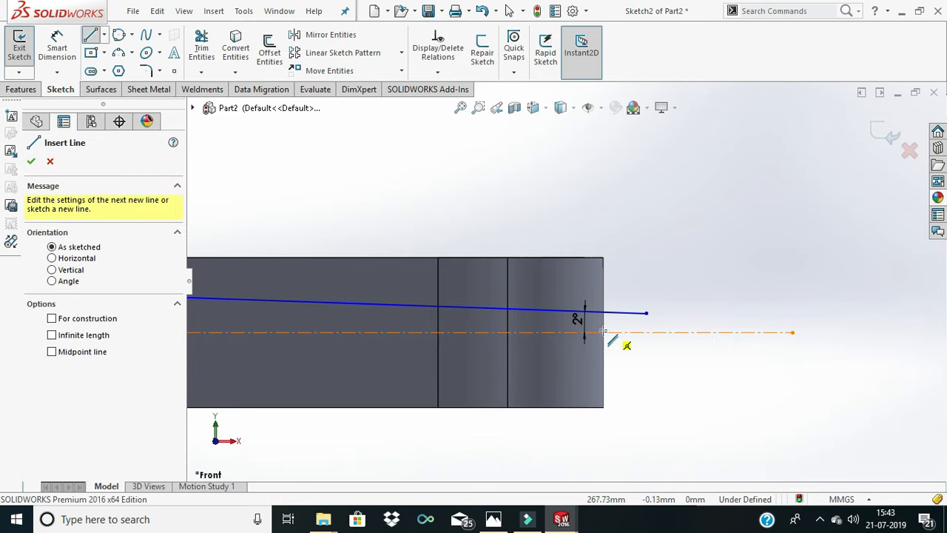
- Sketch a horizontal line about 36 mm long inward from the small end's outer edge, about 14 mm above the centerline
click(603, 282)
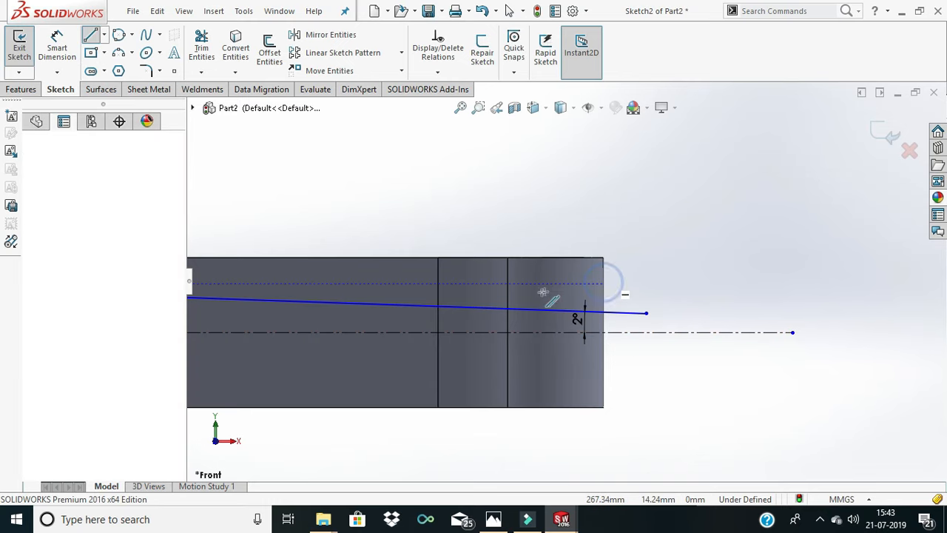
click(474, 284)
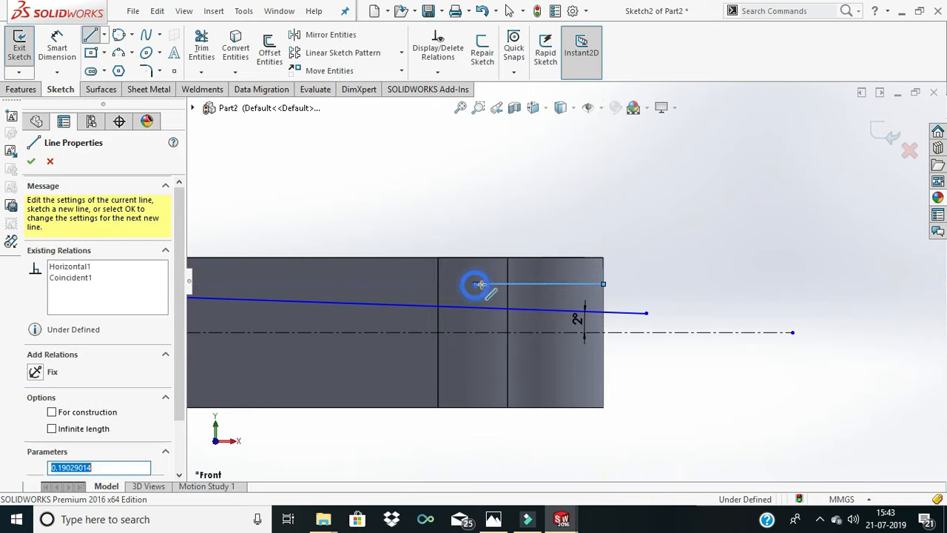
right_click(493, 290)
click(510, 295)
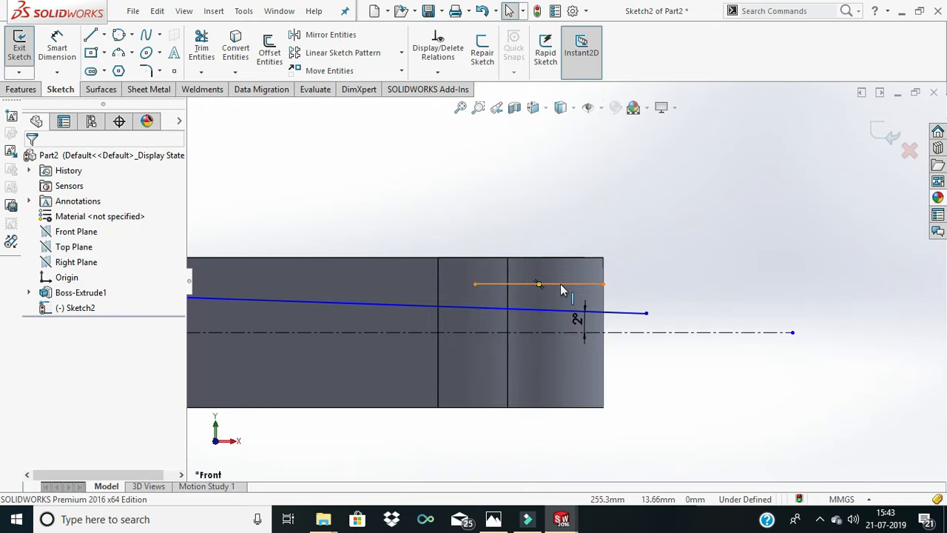
- Dimension the horizontal line at the small end to a length of 35 mm
click(55, 41)
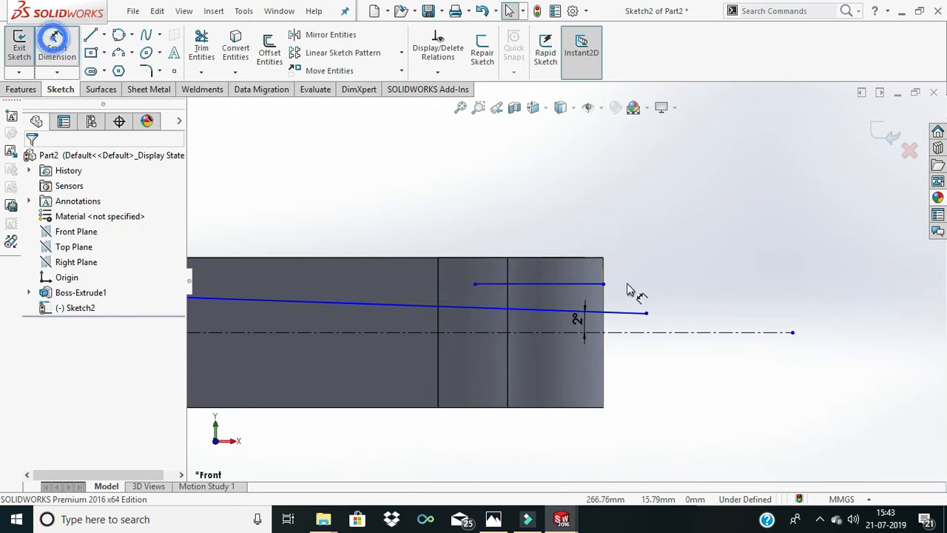
click(581, 284)
click(562, 226)
text(35)
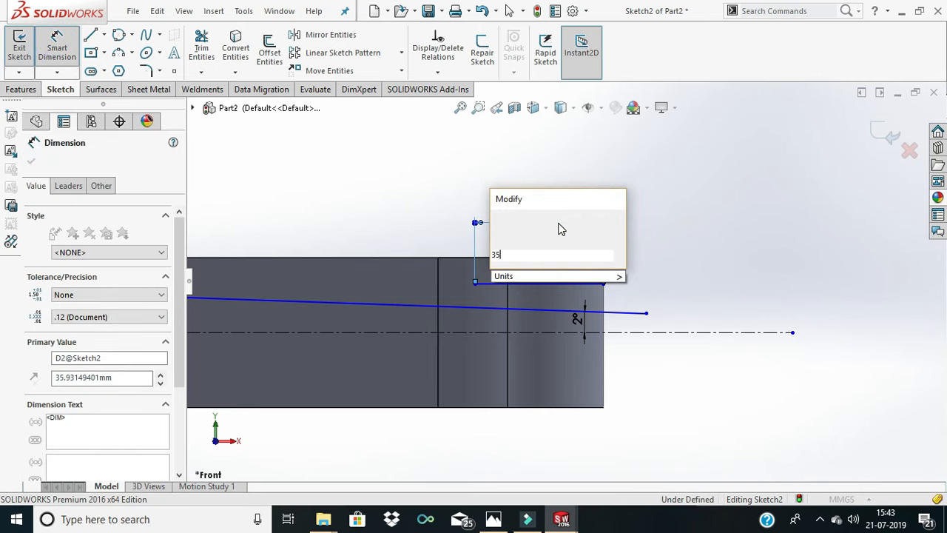
key(Return)
click(646, 256)
- Dimension the distance between the 35 mm line's outer endpoint and the small end's outer edge as 0
scroll(614, 259, down, 3)
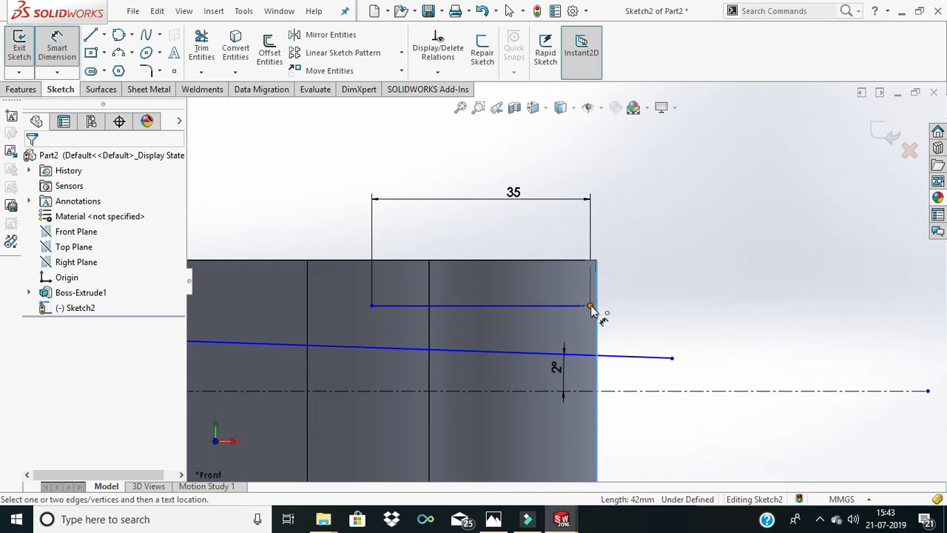
click(590, 306)
click(612, 250)
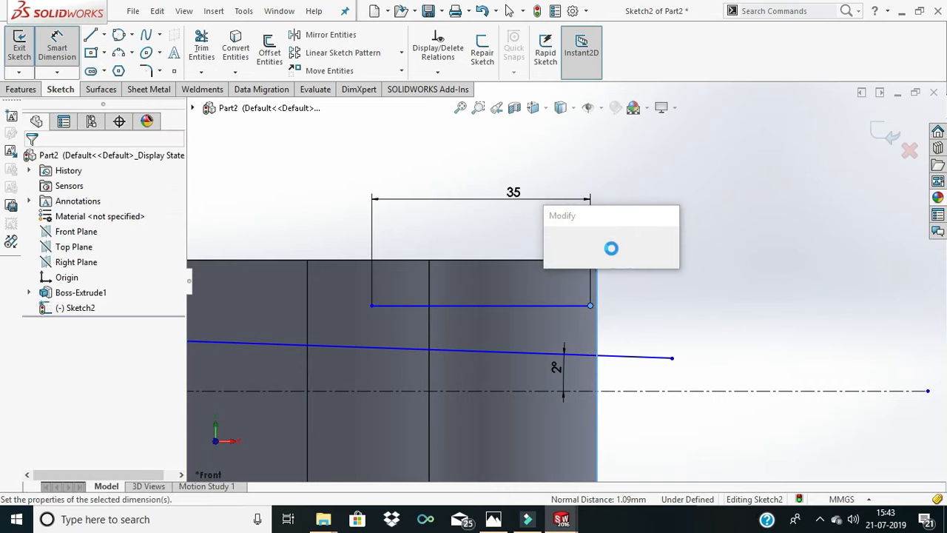
text(0)
key(Return)
click(691, 291)
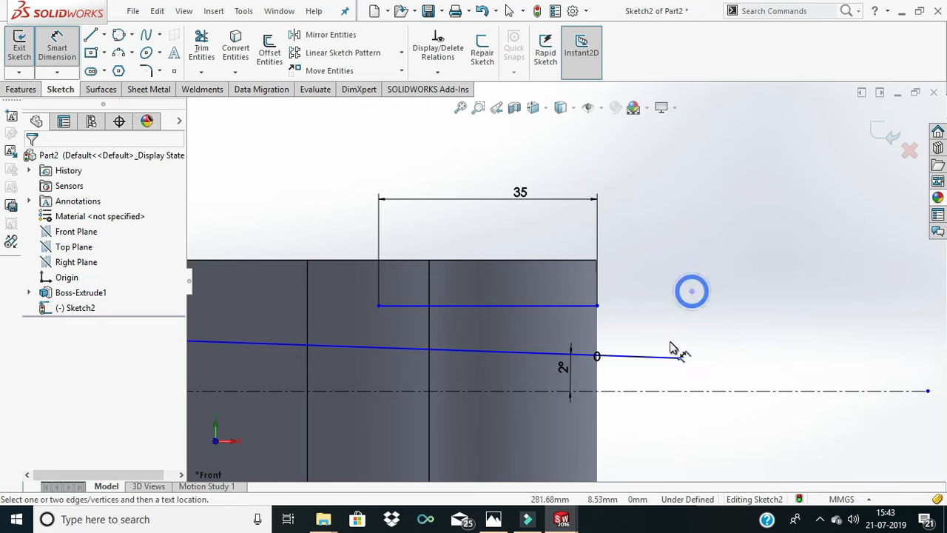
- Sketch a vertical line about 6.7 mm long from the 35 mm line's inner endpoint down to the sloping line
scroll(672, 347, up, 3)
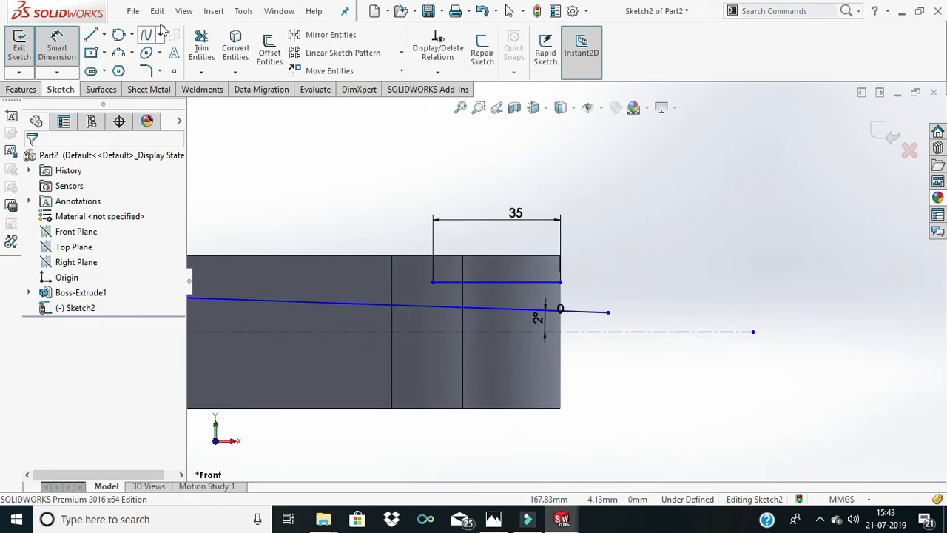
click(90, 36)
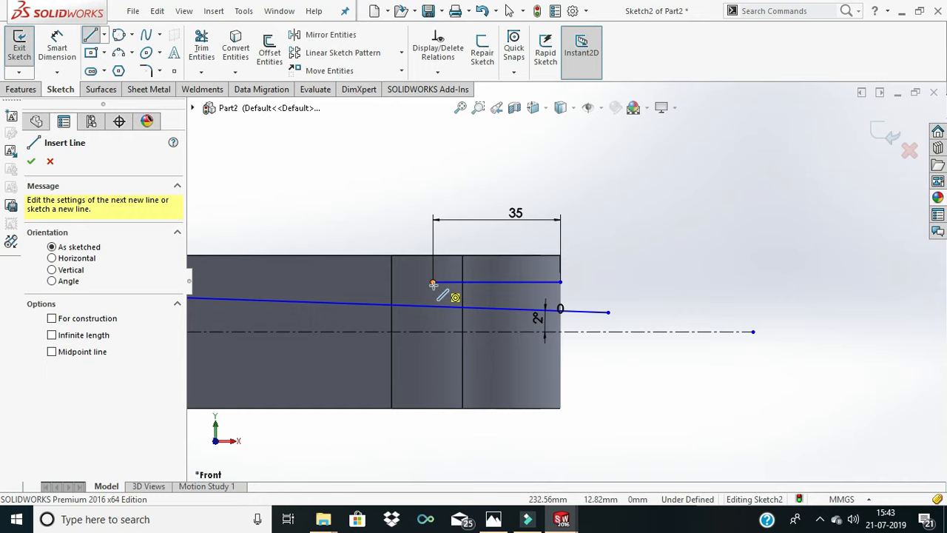
click(432, 282)
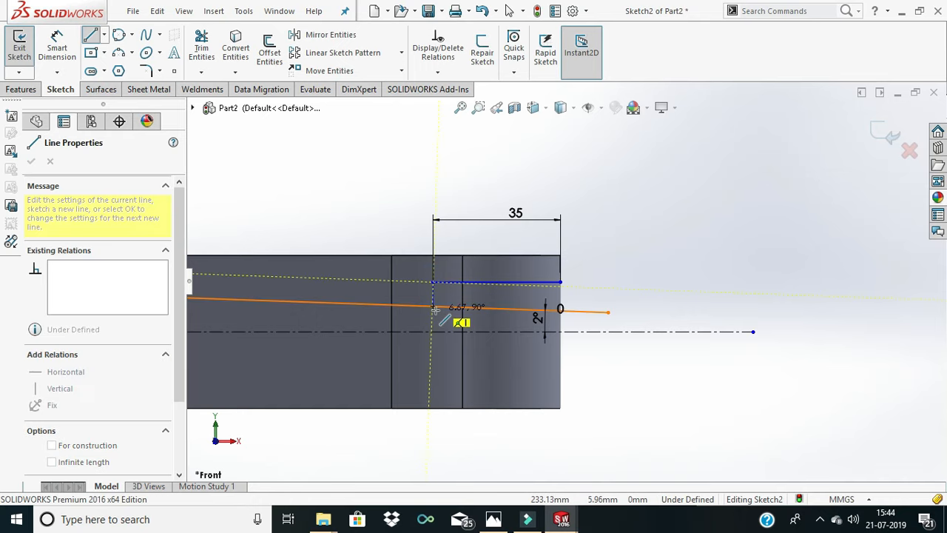
right_click(443, 302)
click(462, 314)
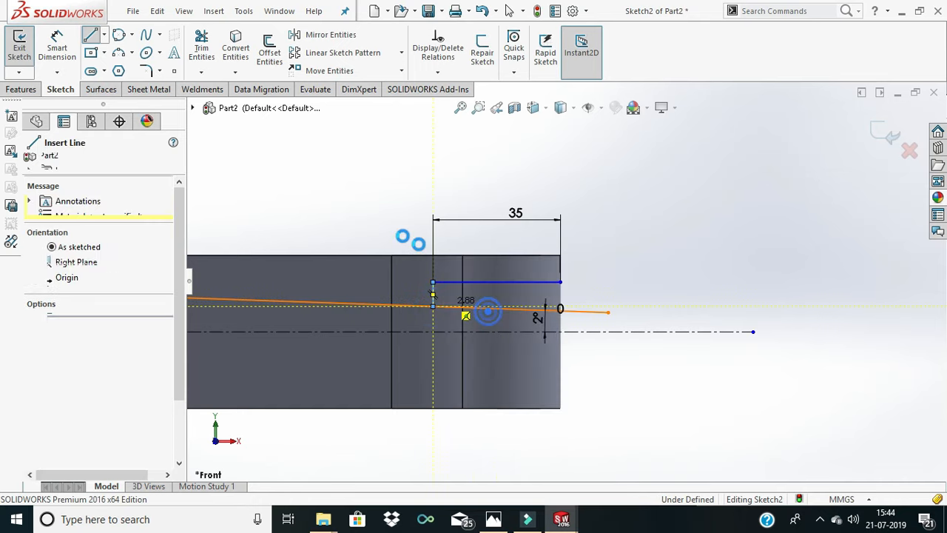
- Trim away the part of the sloping line that extends past the vertical line toward the small end
click(197, 57)
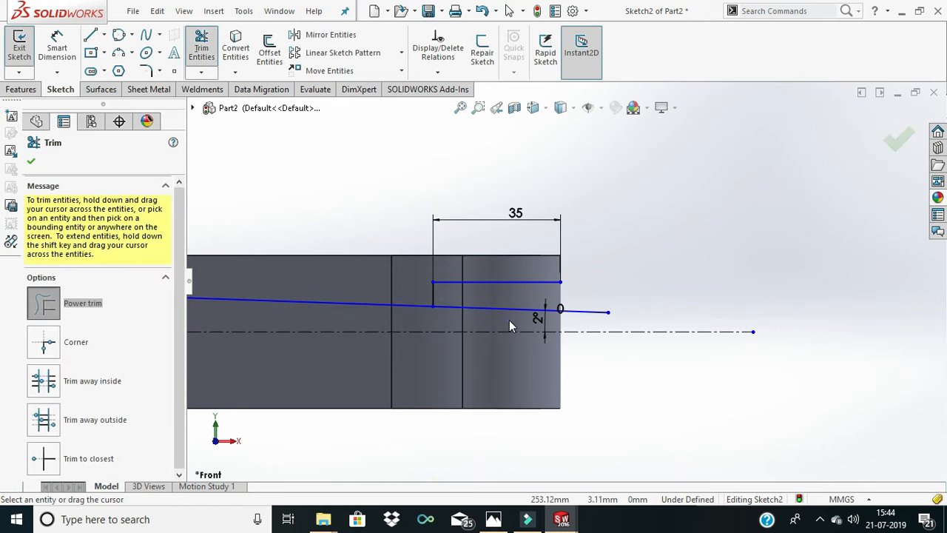
drag(508, 320, 505, 301)
scroll(451, 305, down, 1)
scroll(472, 302, up, 2)
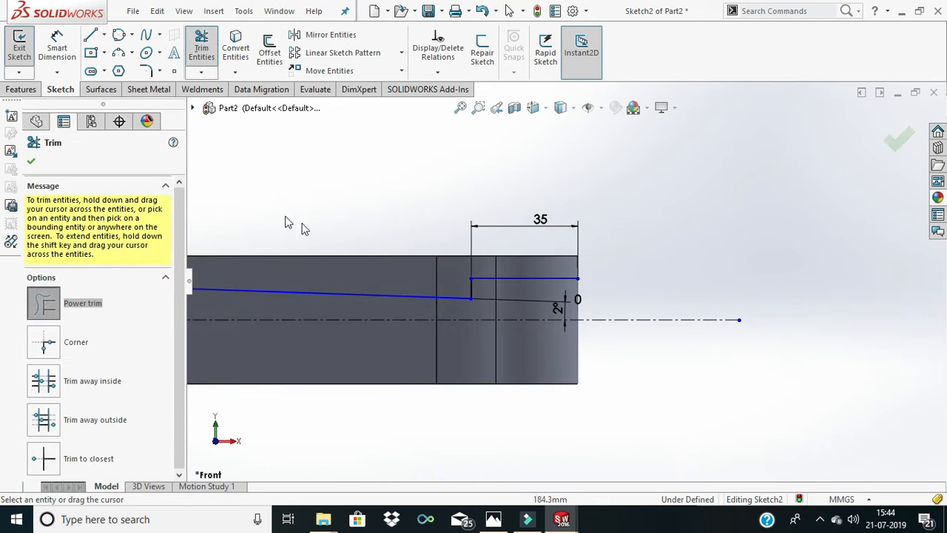
- Dimension the height of the sloping line's small-end endpoint above the centerline as 9 mm
click(53, 58)
scroll(477, 303, down, 4)
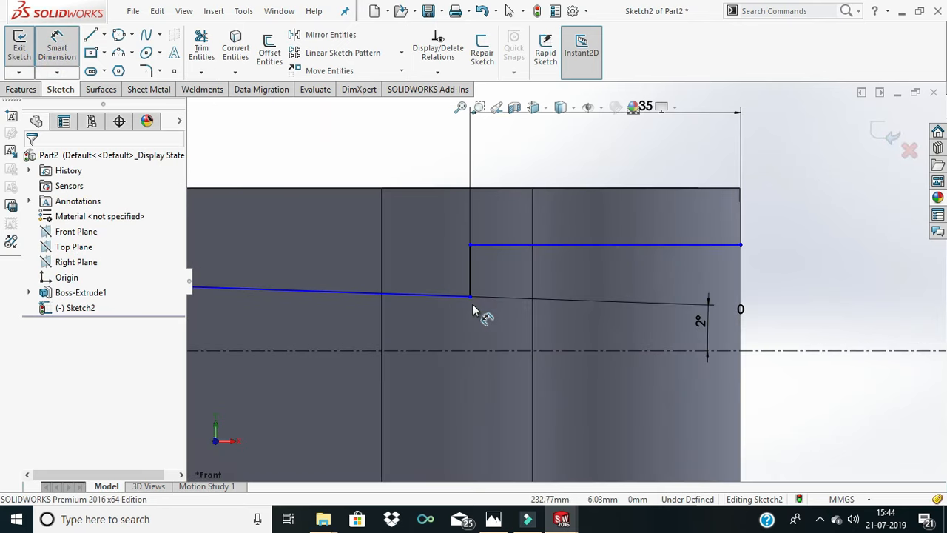
click(472, 298)
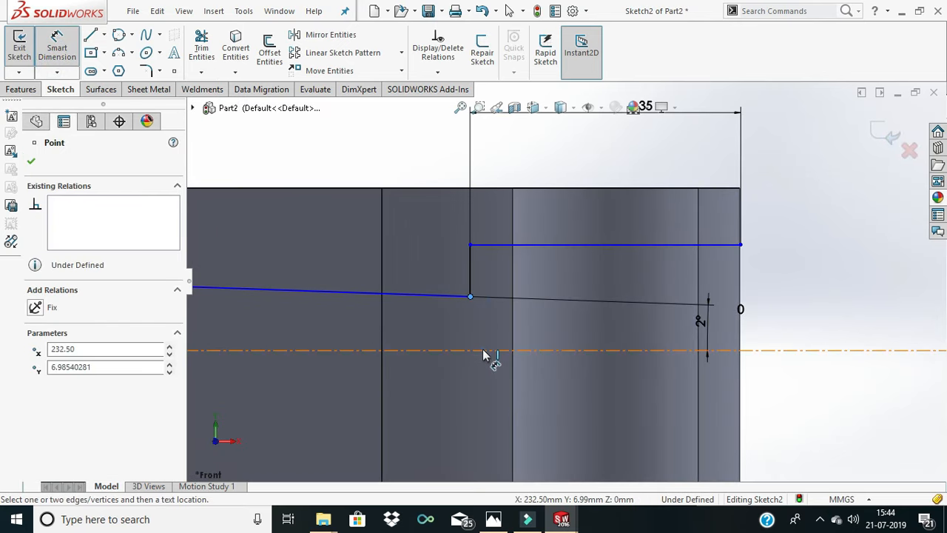
click(493, 351)
click(769, 325)
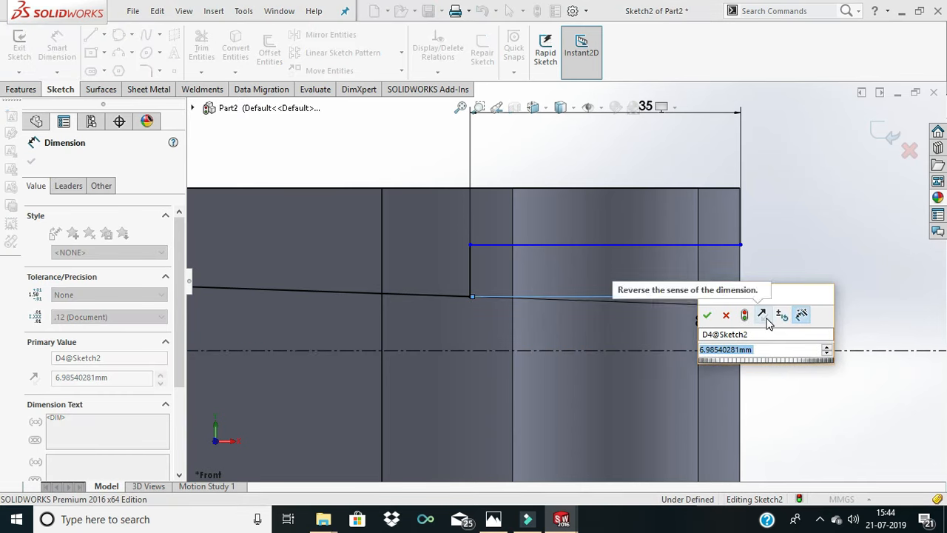
text(9)
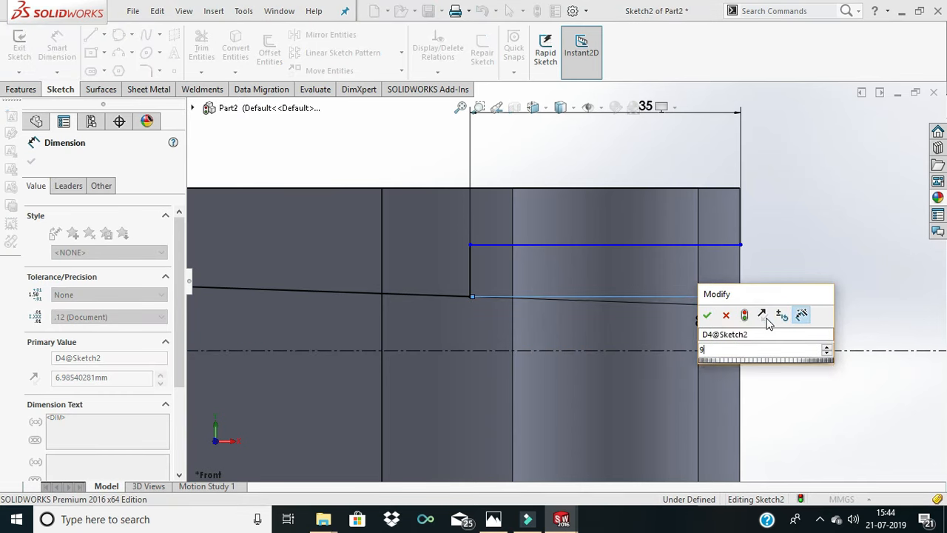
key(Return)
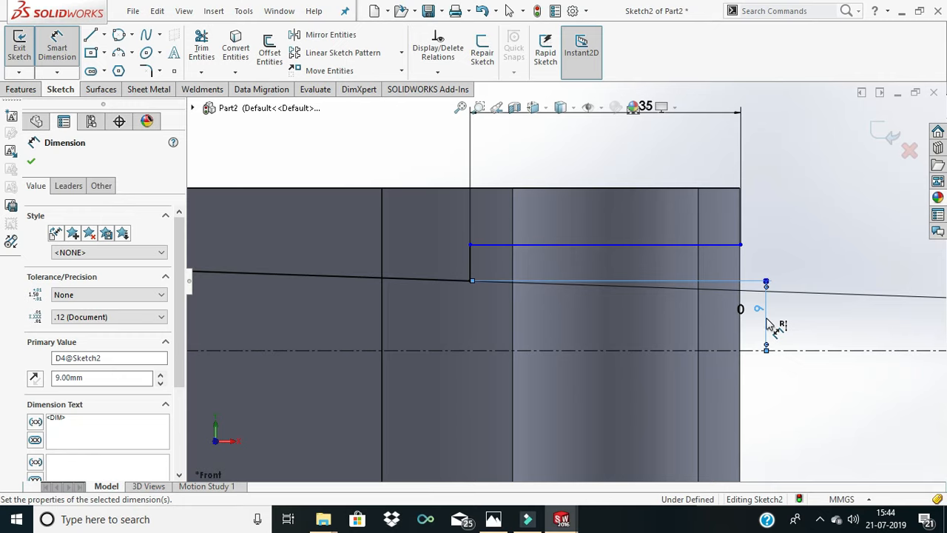
- Move the 2-degree angle dimension inward so that it sits over the small end of the body
scroll(774, 319, down, 2)
scroll(775, 319, up, 8)
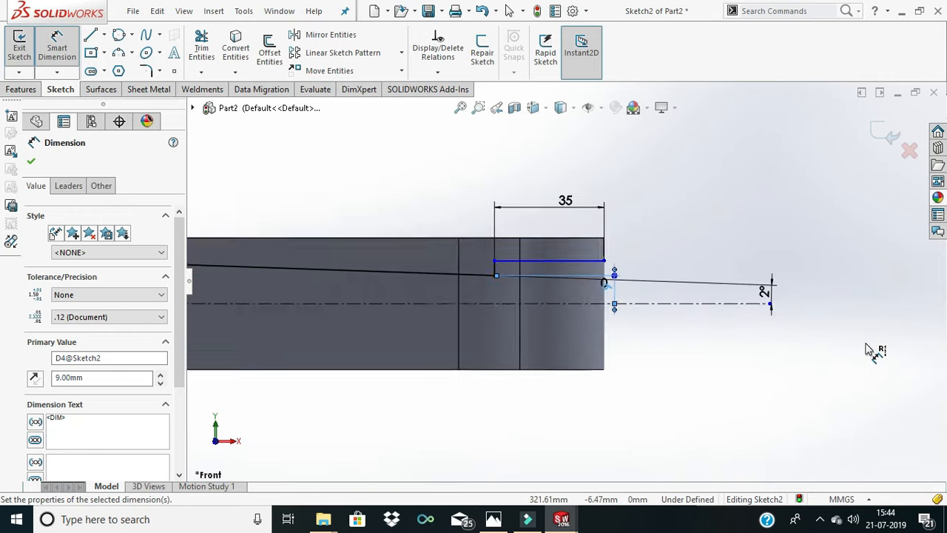
mouse_move(732, 290)
mouse_down()
mouse_move(534, 295)
mouse_move(547, 294)
mouse_up()
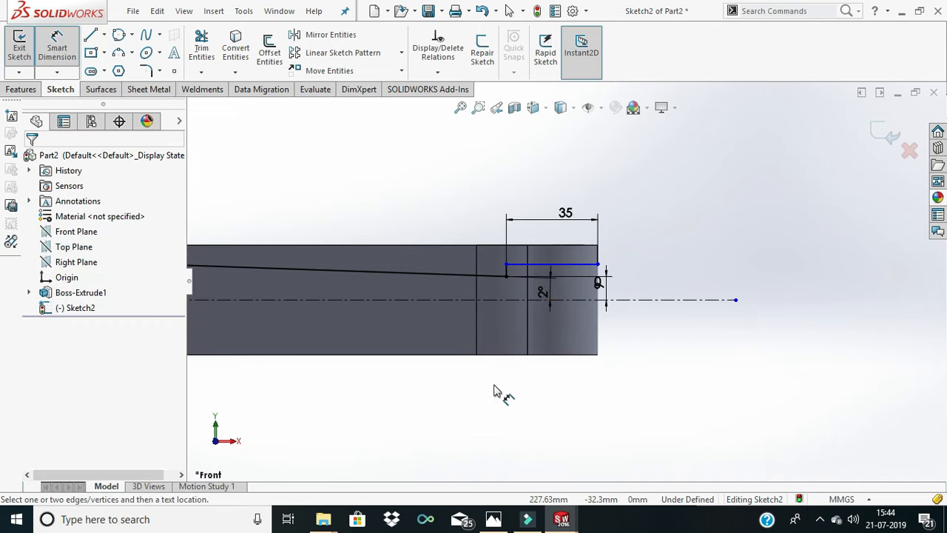
- Sketch a horizontal line about 58 mm long inward from the large end's outer edge, level with the sloping line's small-end endpoint
scroll(477, 405, up, 5)
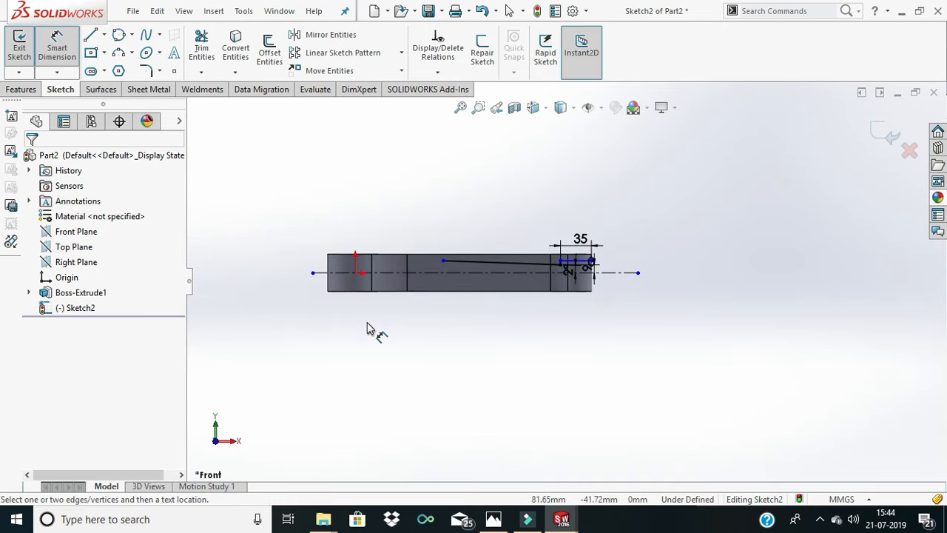
scroll(374, 283, down, 1)
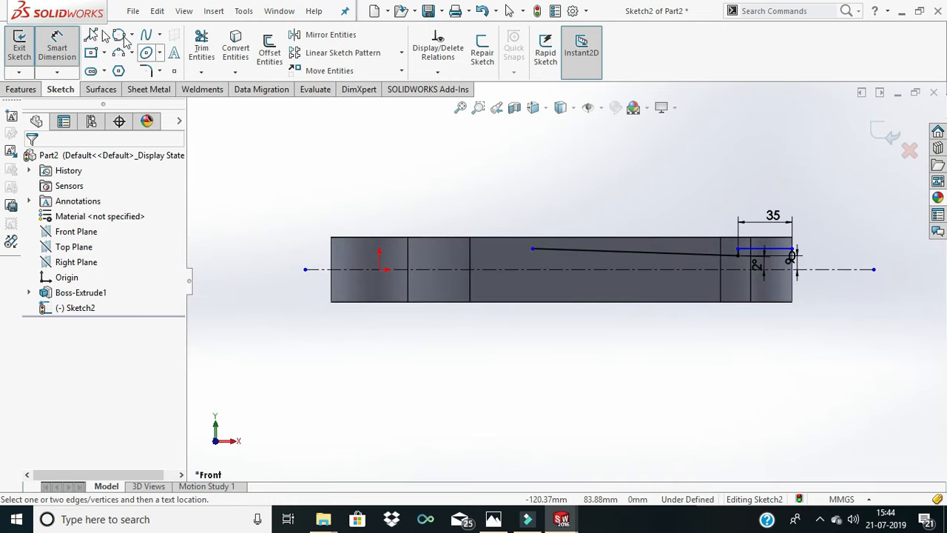
click(89, 39)
scroll(414, 279, down, 2)
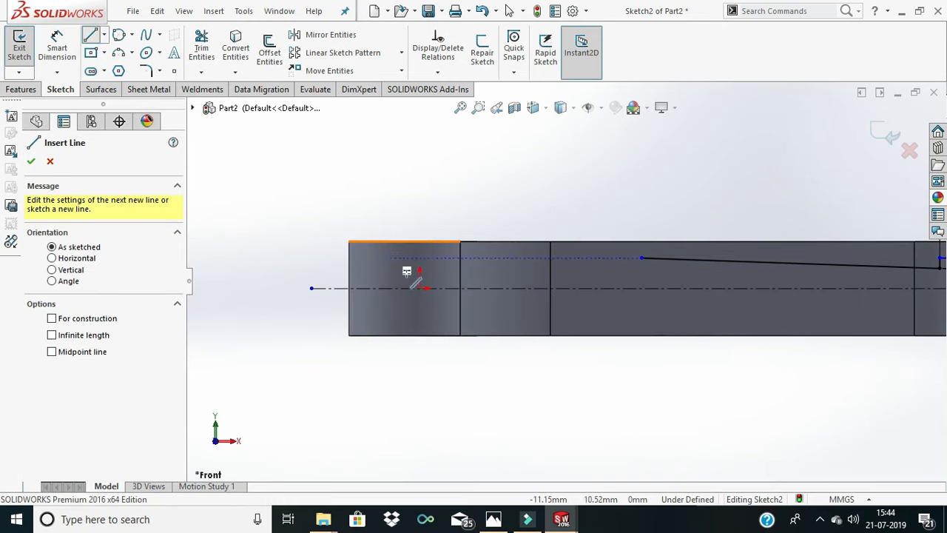
click(348, 267)
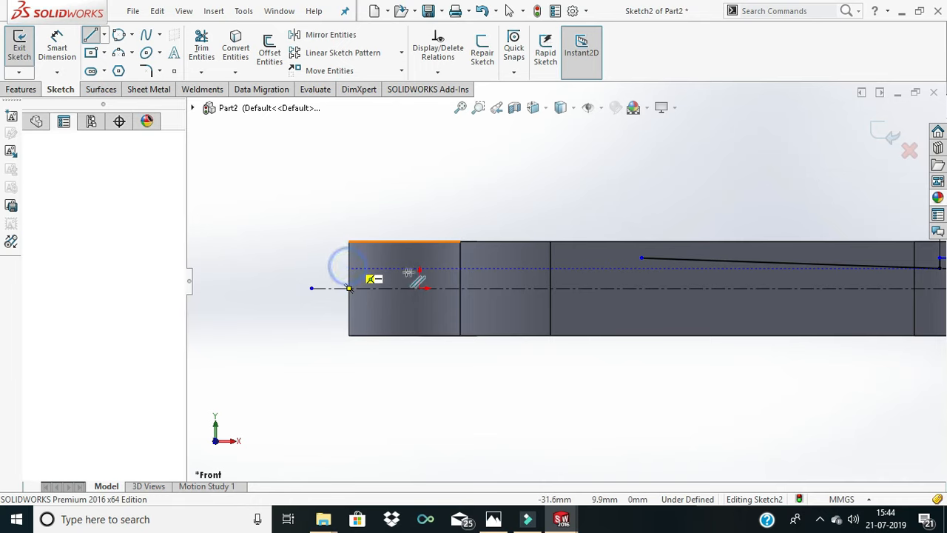
click(479, 267)
right_click(494, 294)
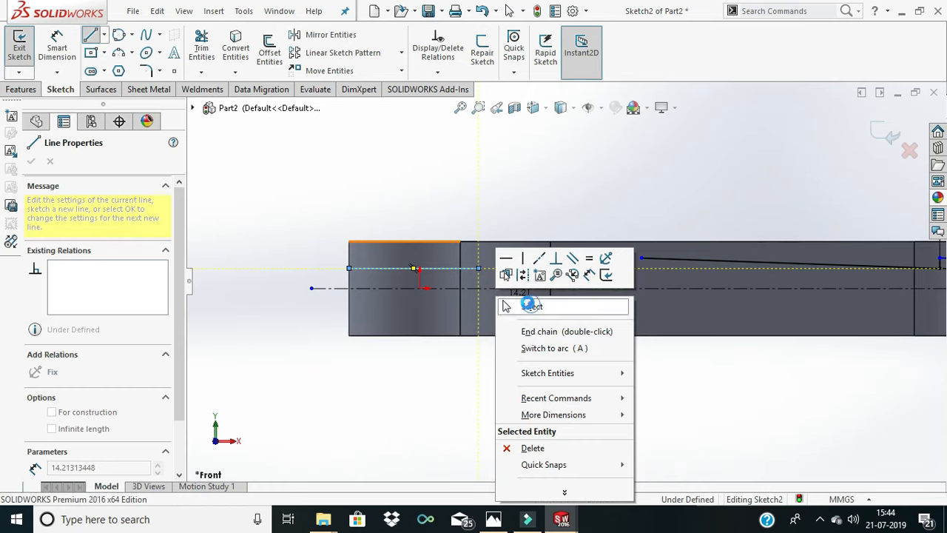
- Dimension the length of the horizontal line at the large end as 63/2, or 31.50 mm
click(74, 60)
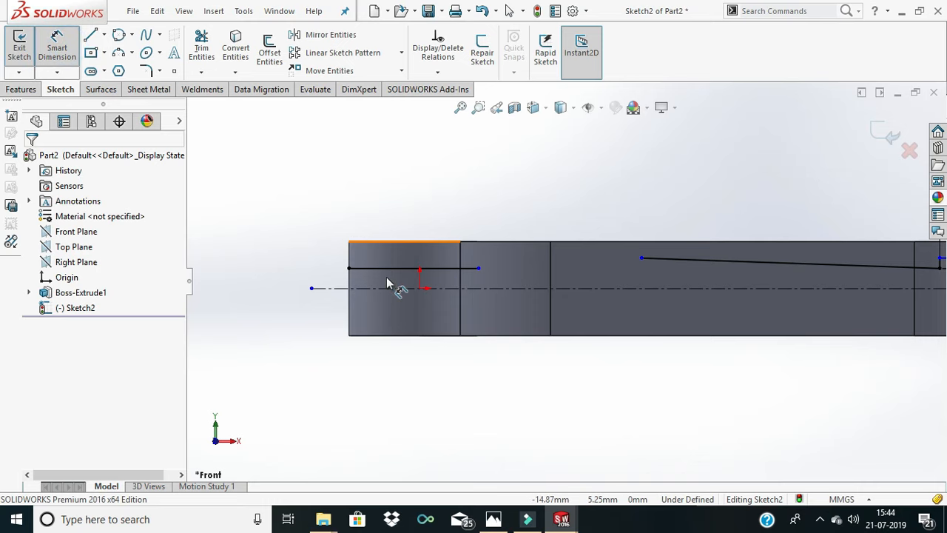
click(392, 268)
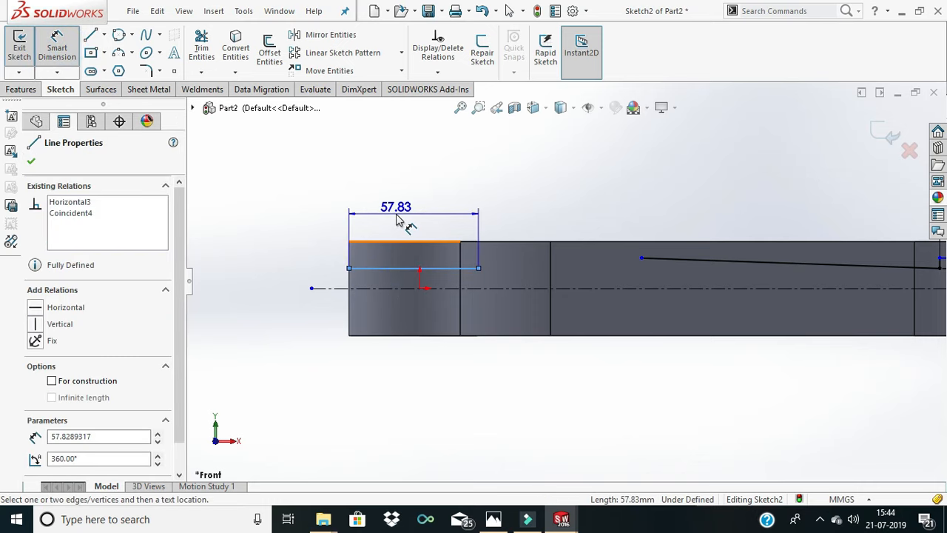
click(399, 215)
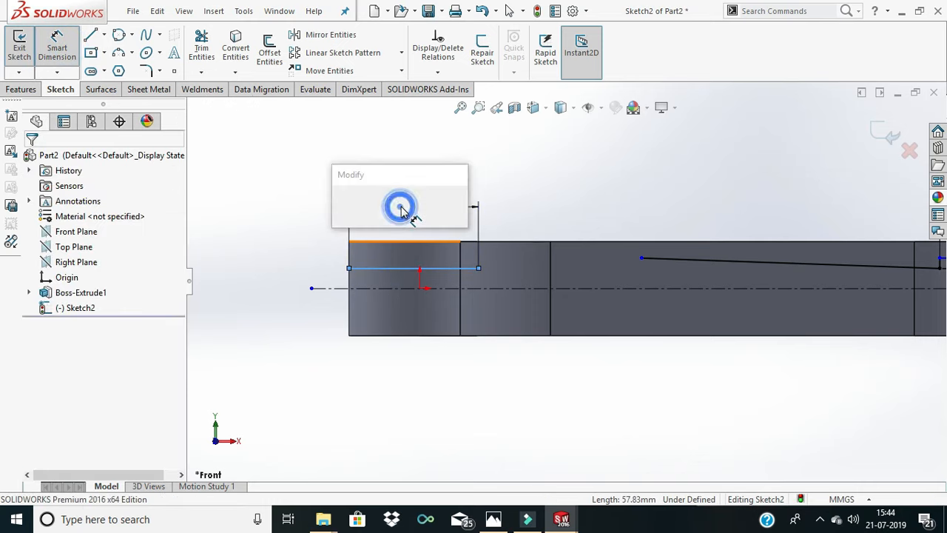
text(63)
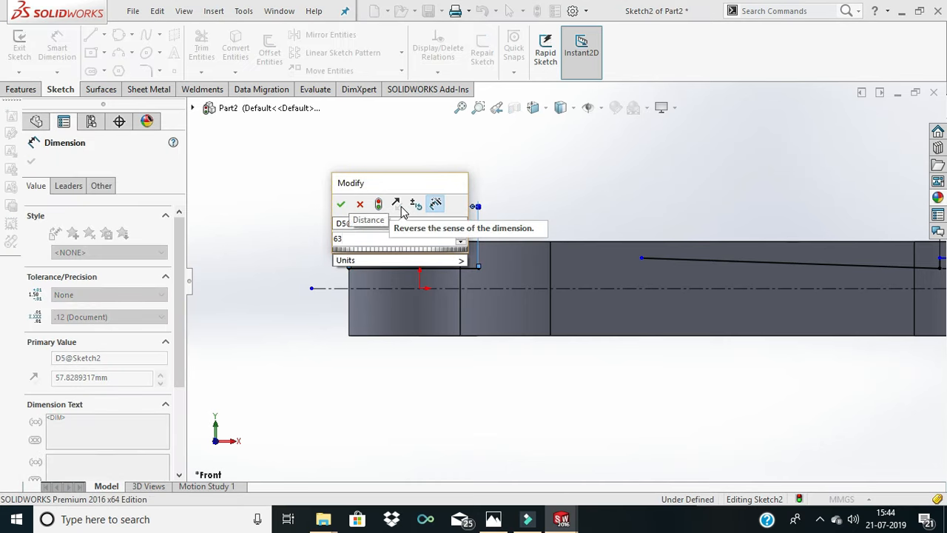
text(/2)
key(Return)
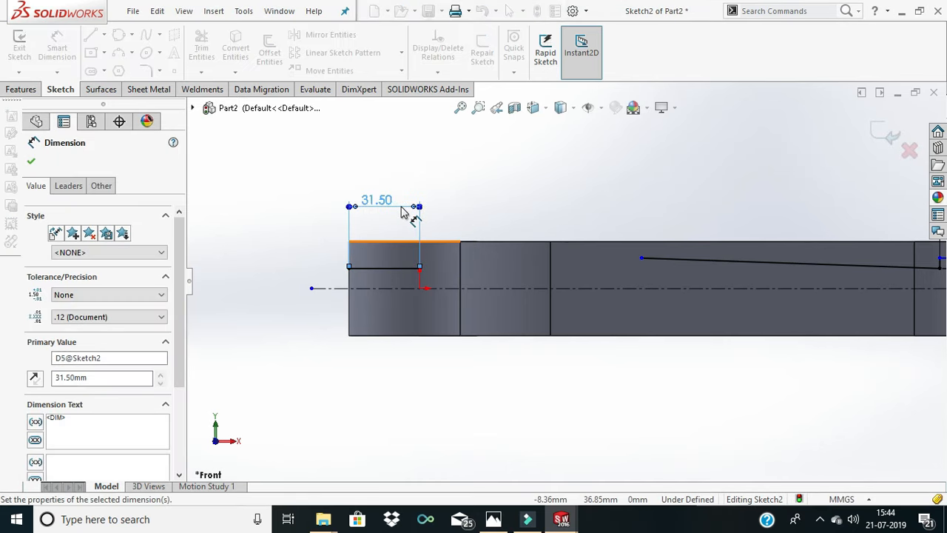
click(471, 206)
scroll(460, 265, up, 2)
scroll(614, 243, down, 2)
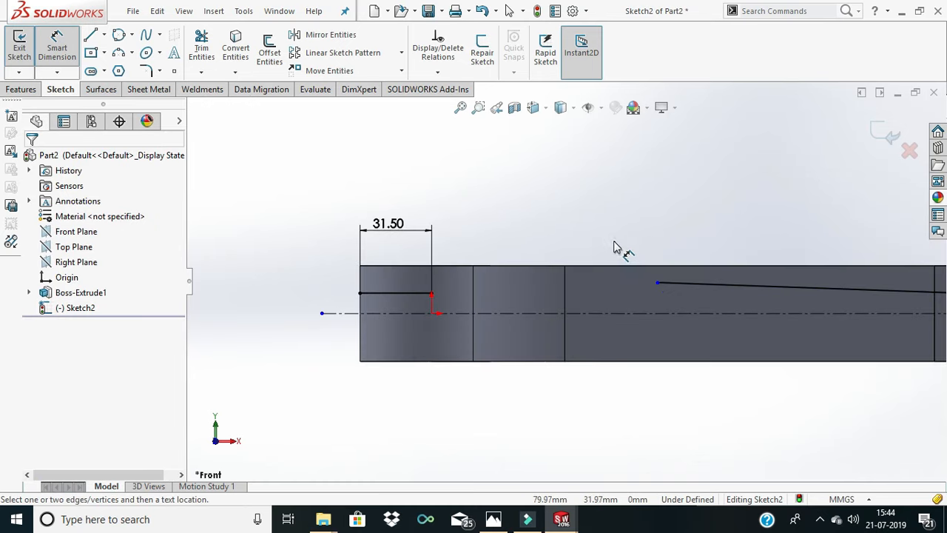
- Try dimensioning the horizontal distance from the large-end line's inner endpoint to the sloping line's near endpoint as 87 mm
click(91, 35)
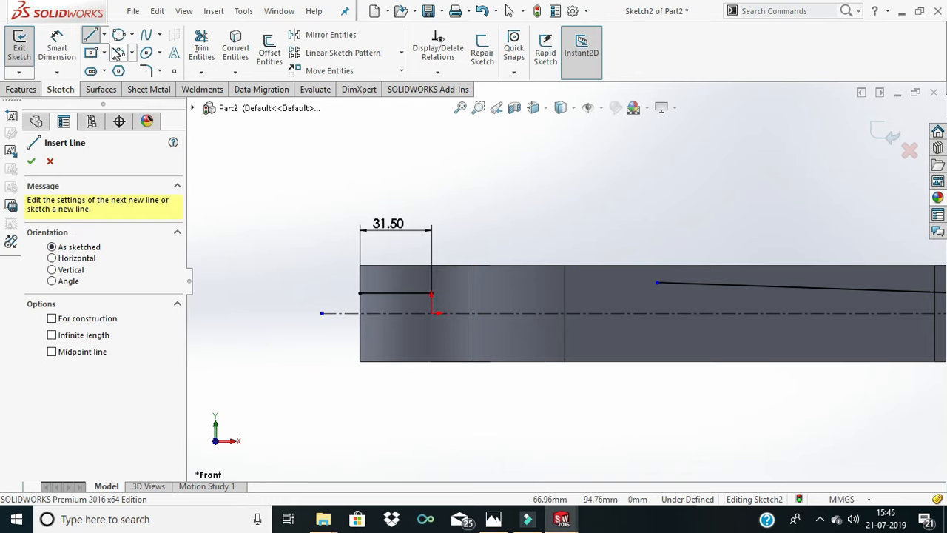
click(57, 46)
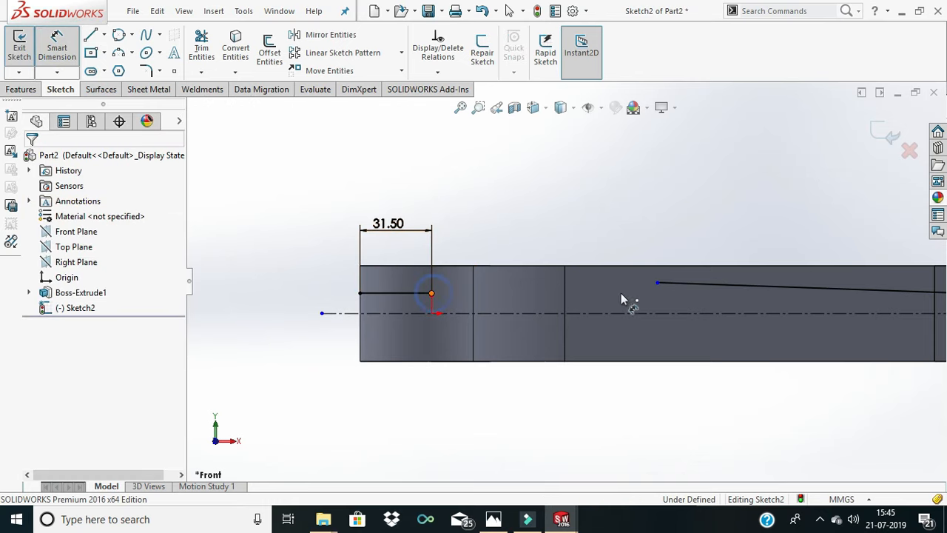
click(655, 283)
click(658, 284)
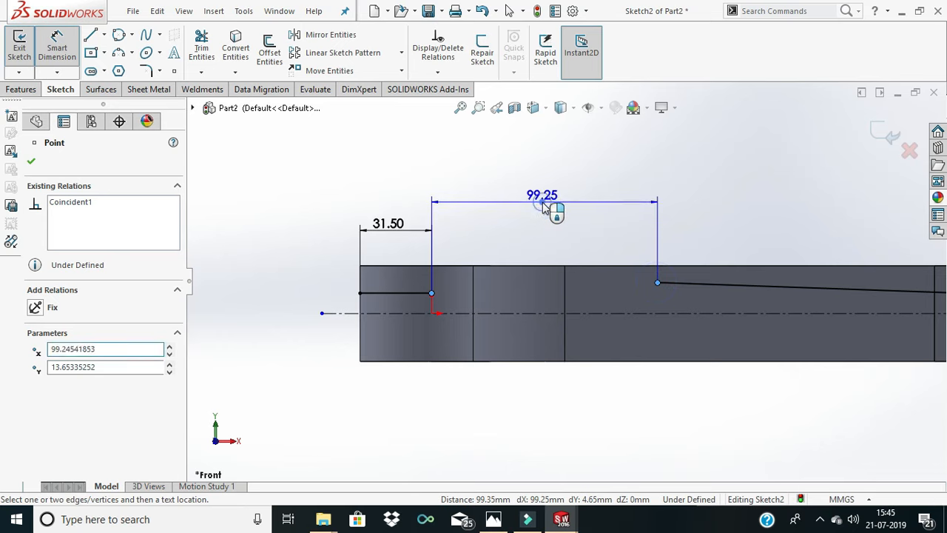
click(549, 207)
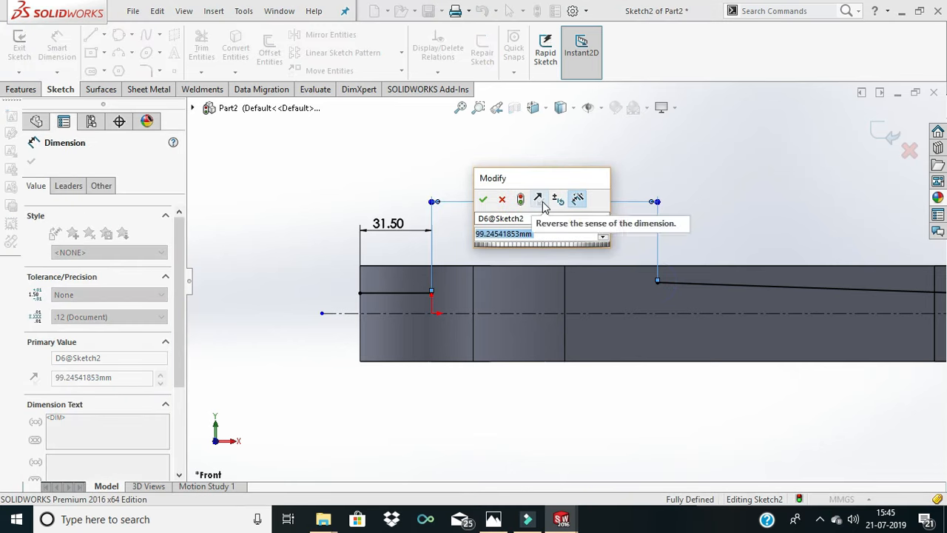
text(87)
key(Return)
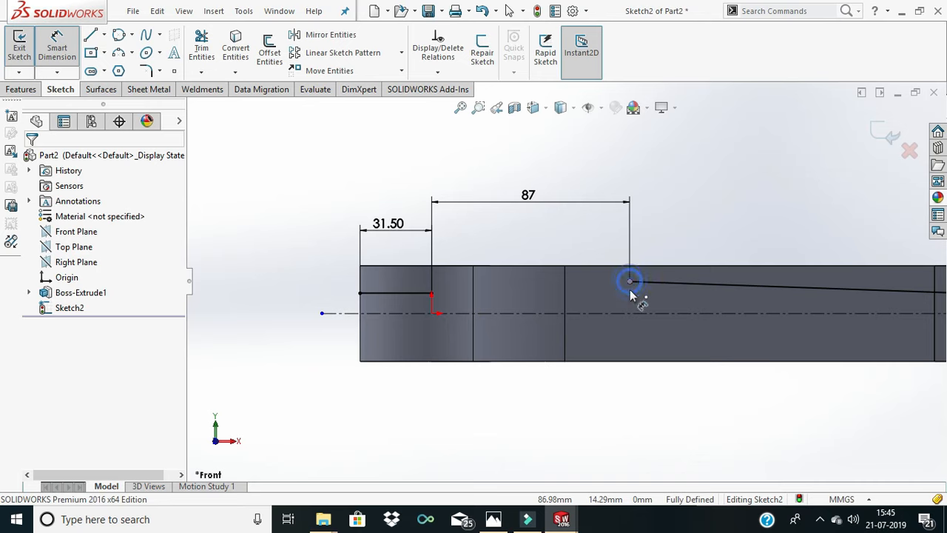
- Try to dimension the height of the sloping line's upper endpoint above the centerline, and undo it together with the 87 mm value
click(629, 281)
click(633, 313)
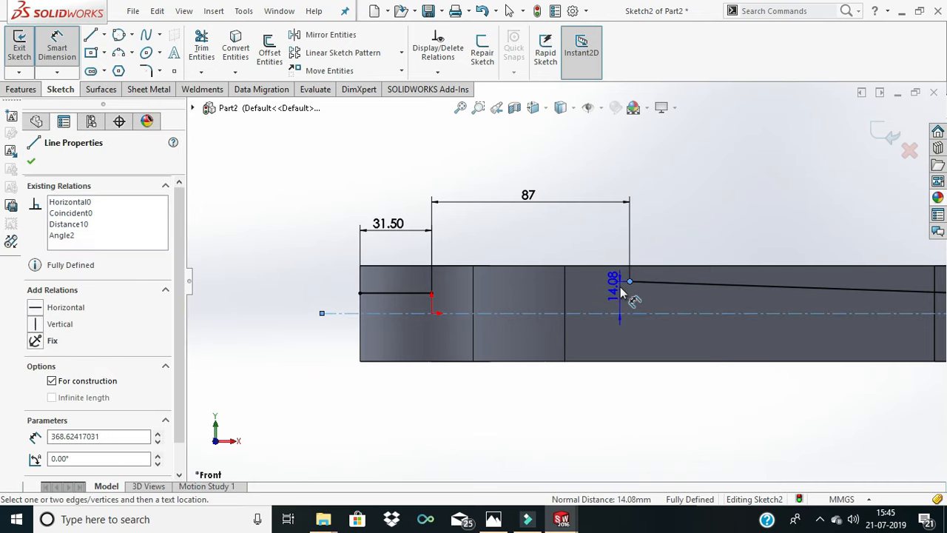
click(620, 291)
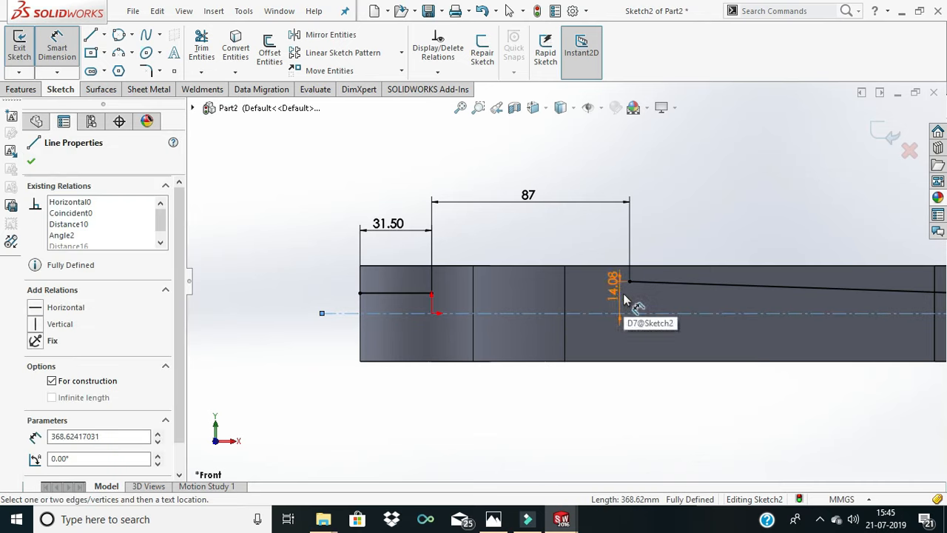
key(ctrl+z)
key(ctrl+z)
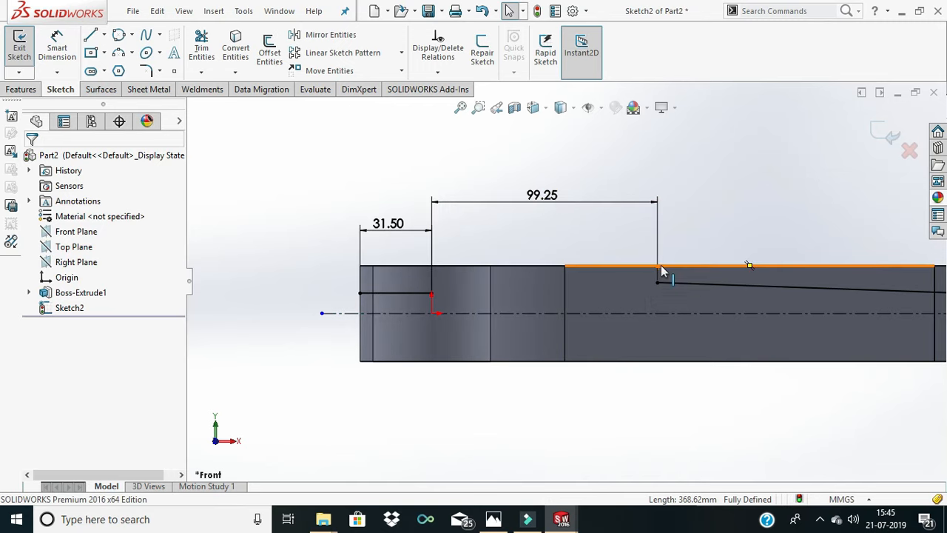
- Undo the horizontal distance dimension between the large-end line and the sloping line
click(662, 268)
click(657, 281)
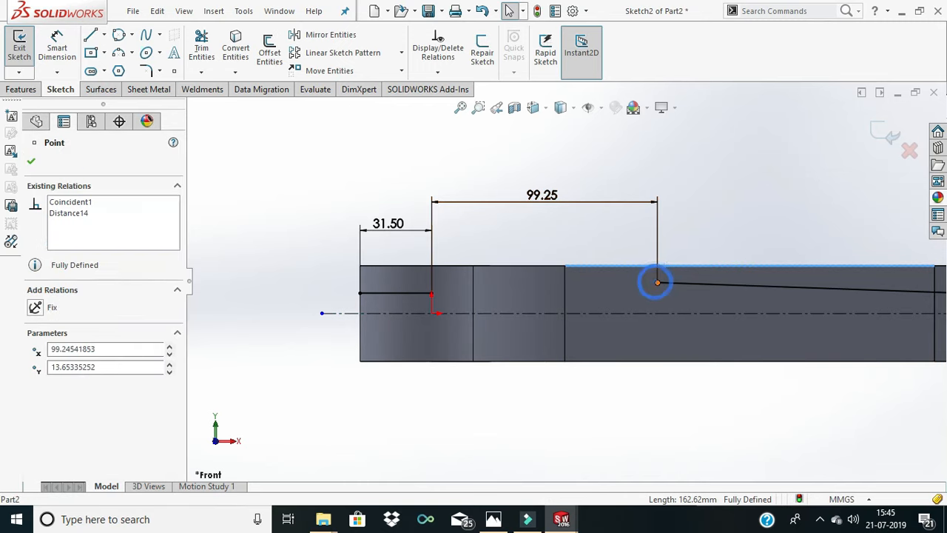
click(667, 247)
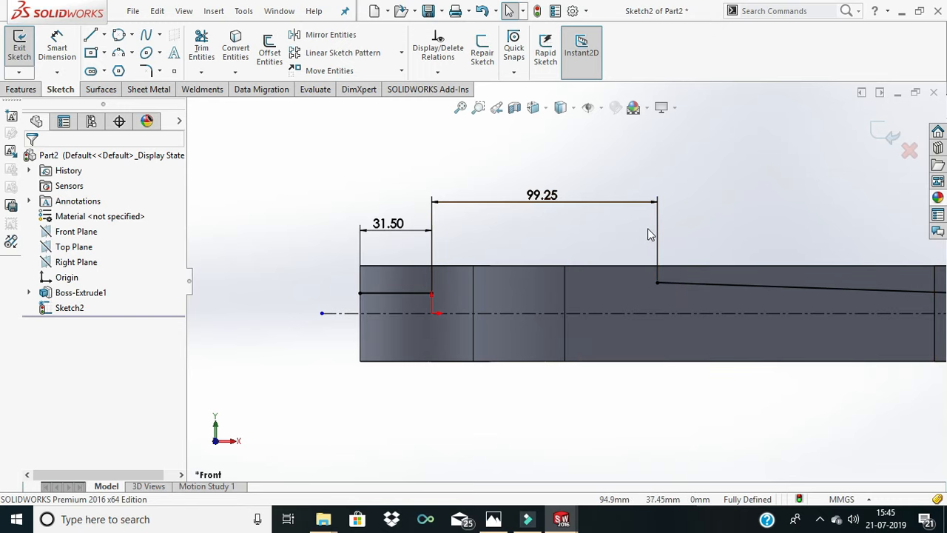
key(ctrl+z)
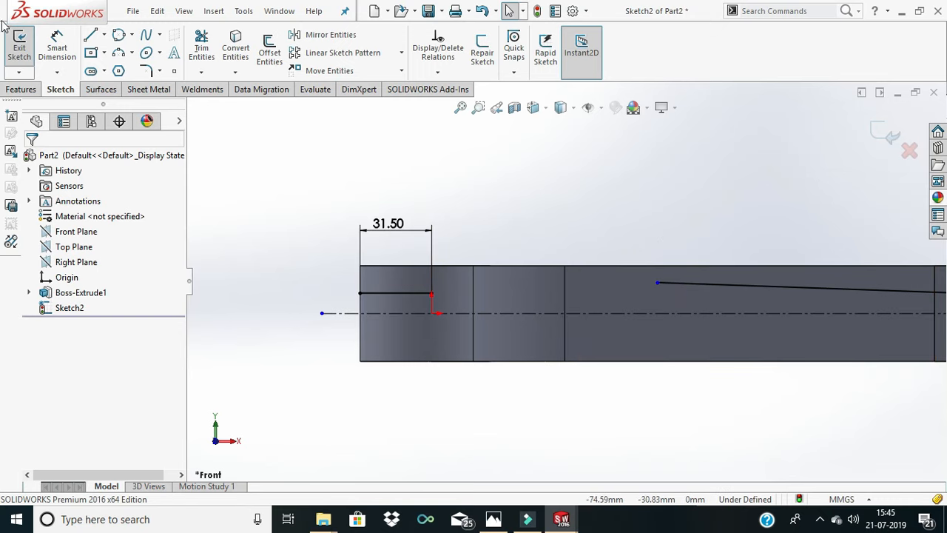
- Try to set the vertical distance between the body's upper edge and the sloping line's upper endpoint to 0 mm, and undo that value
click(72, 55)
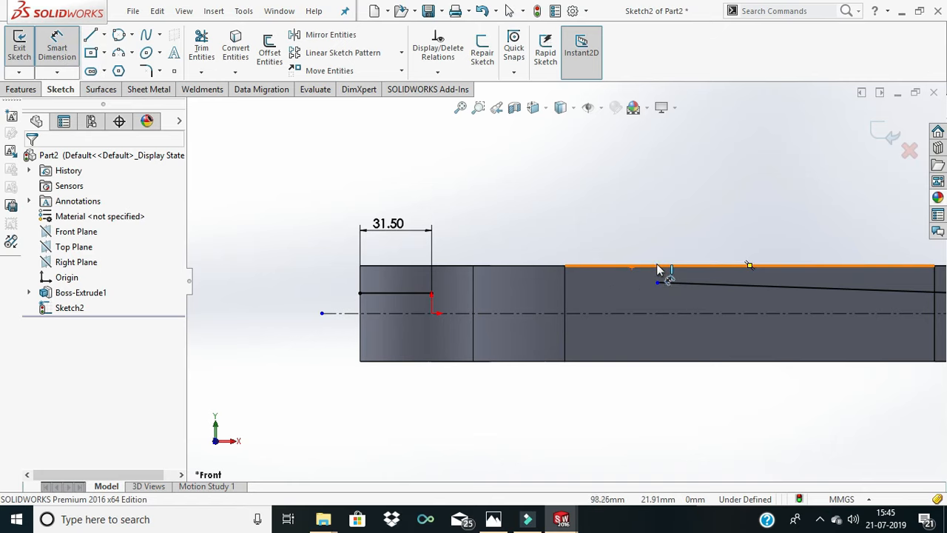
click(657, 265)
click(658, 283)
click(605, 240)
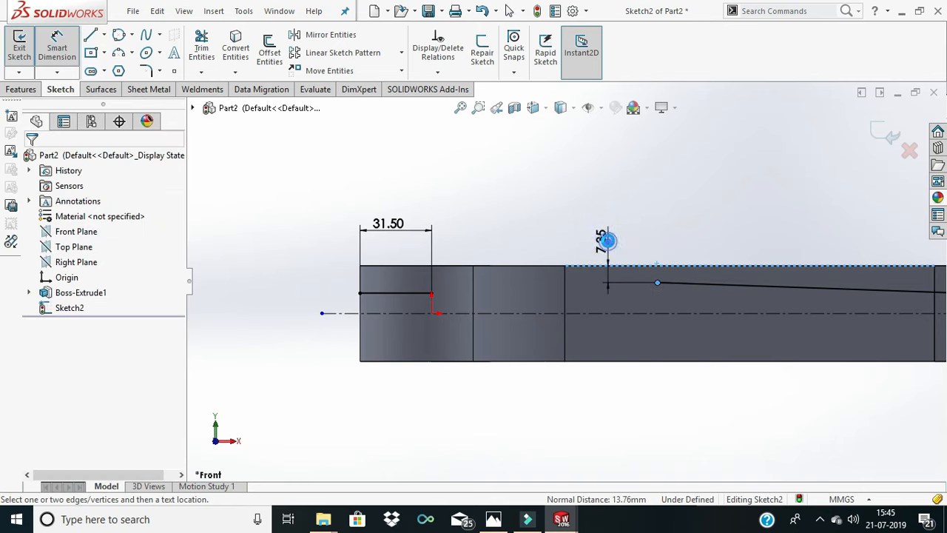
text(0)
key(Return)
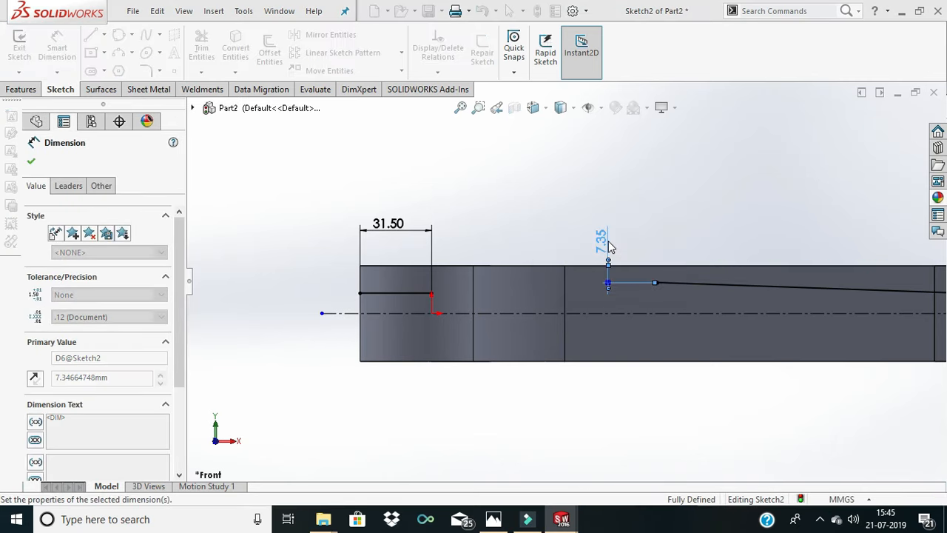
key(f)
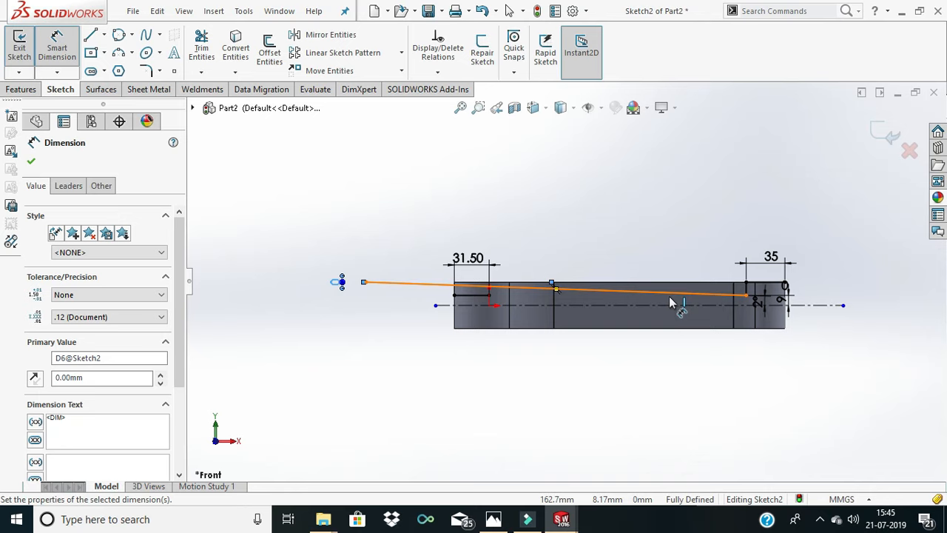
key(ctrl+z)
scroll(636, 295, down, 2)
scroll(631, 293, up, 3)
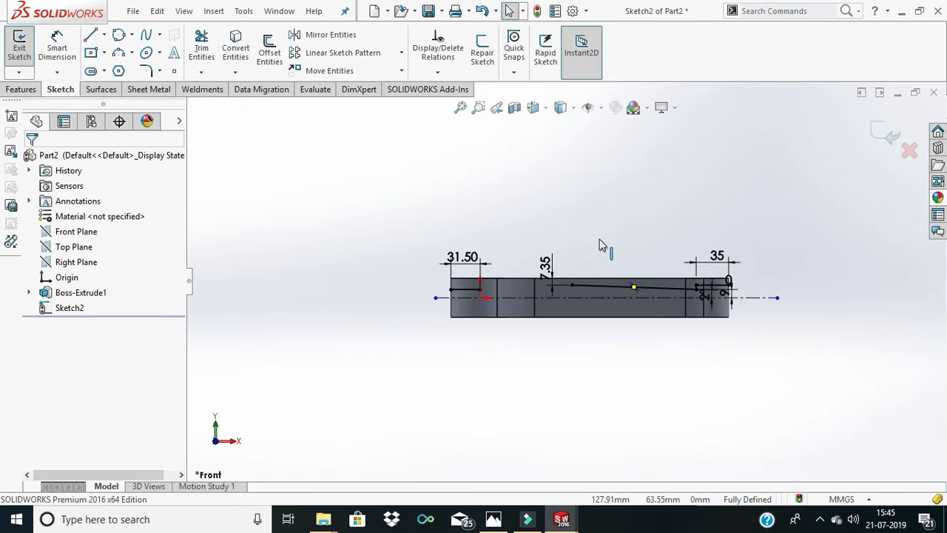
scroll(601, 245, down, 2)
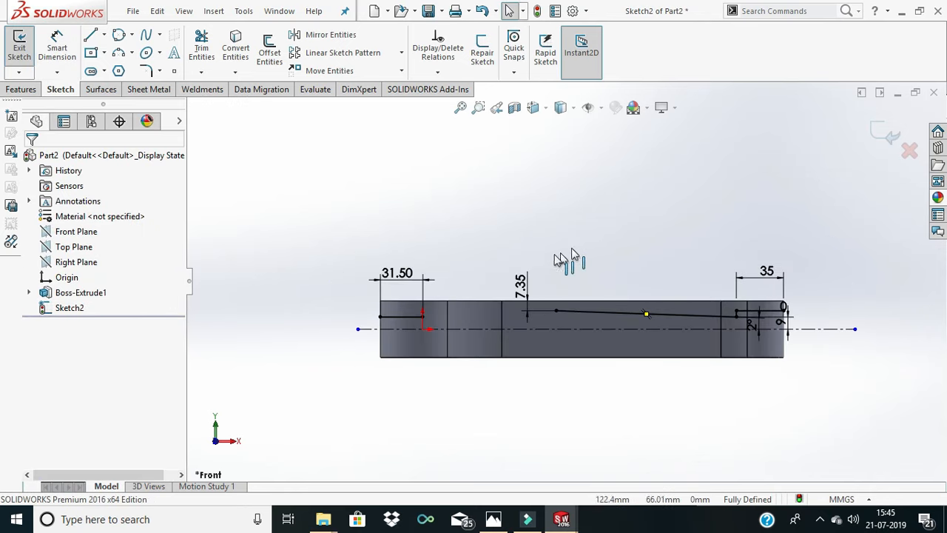
- Try to dimension the horizontal gap between the two lines' facing endpoints, and undo it along with the sloping line's vertical distance dimension
click(68, 49)
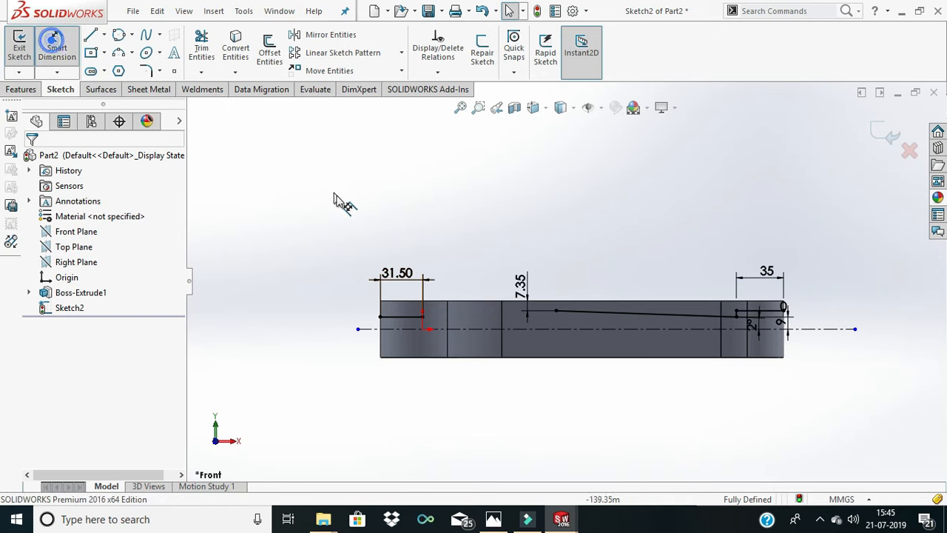
click(423, 317)
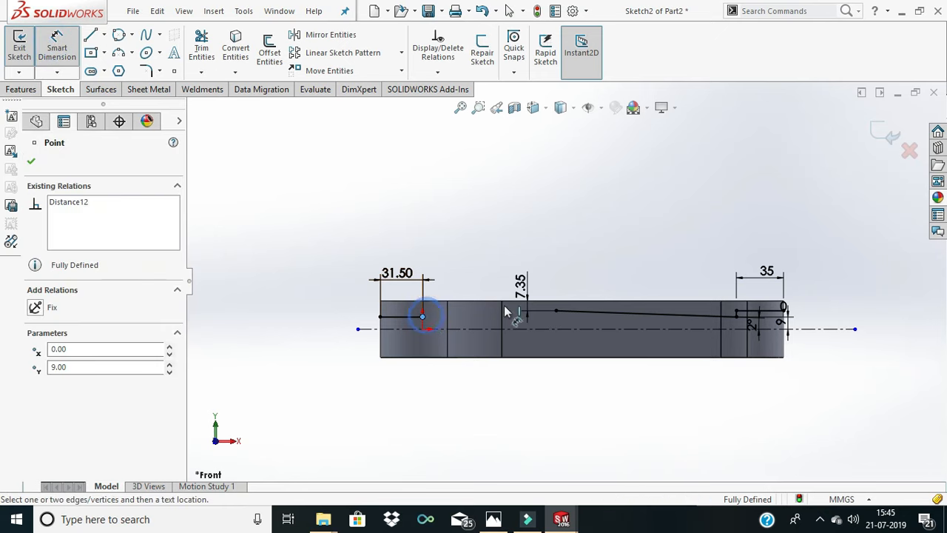
click(557, 311)
click(501, 229)
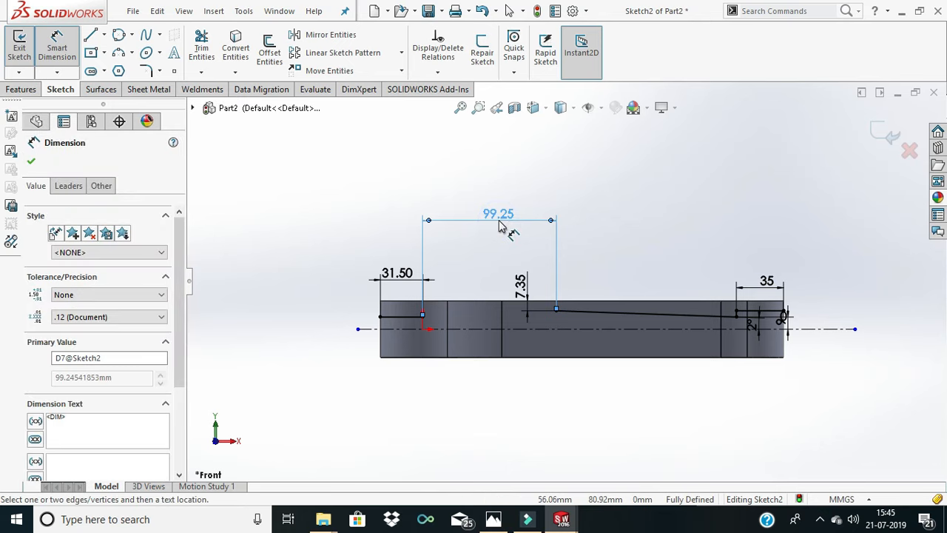
key(ctrl+z)
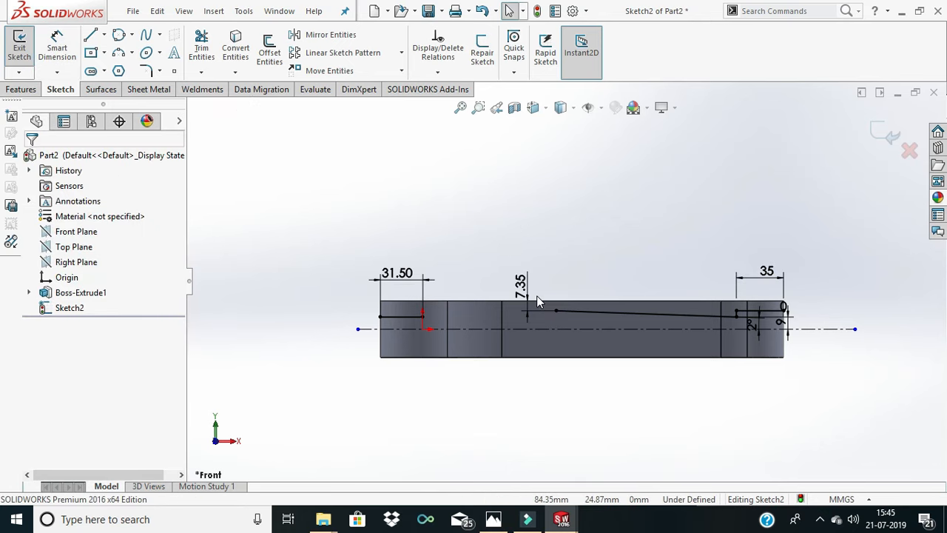
key(ctrl+z)
- Dimension the horizontal distance between the large-end line's inner endpoint and the sloping line's upper endpoint as 87 mm
click(57, 48)
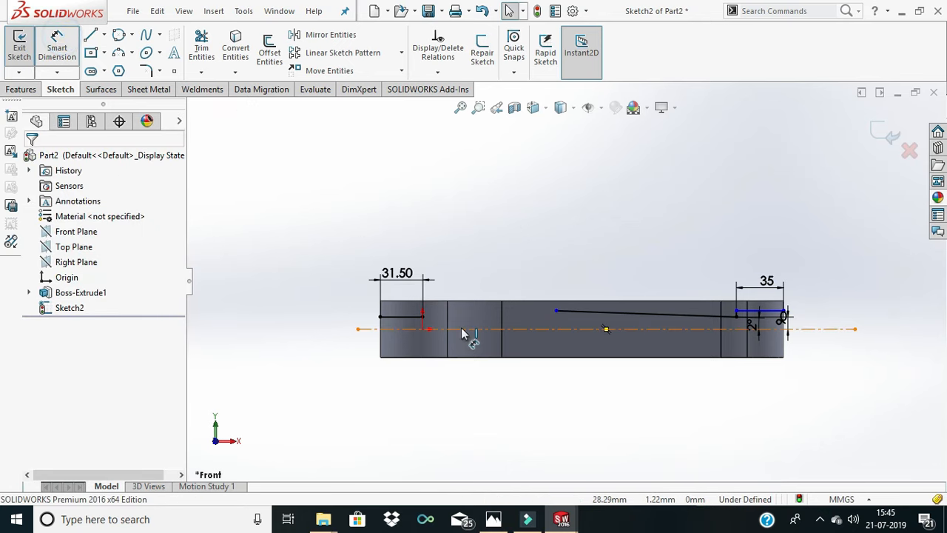
click(422, 316)
click(556, 310)
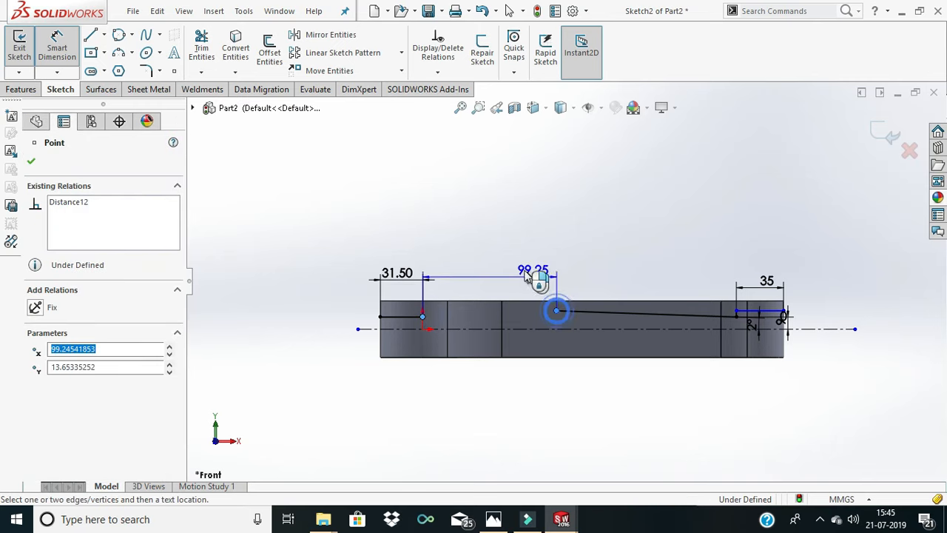
click(523, 274)
text(87)
key(Return)
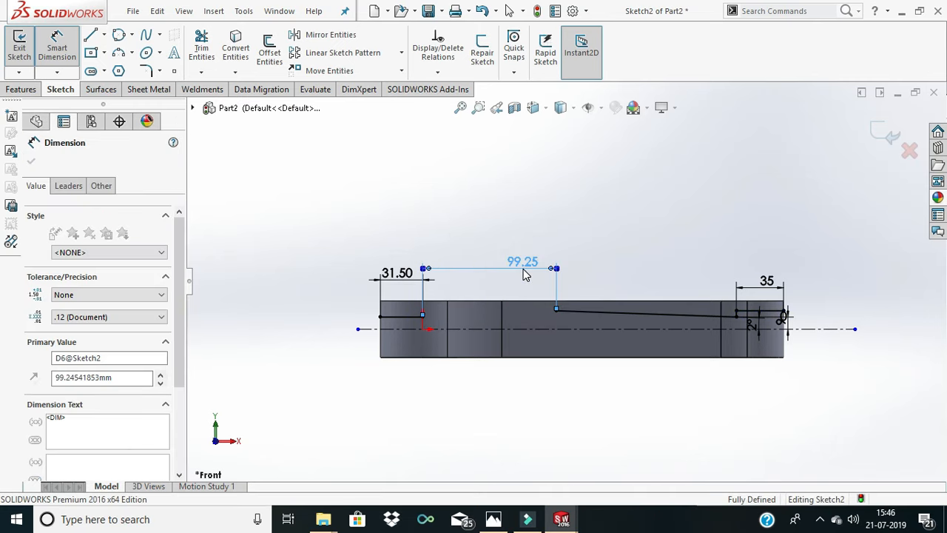
click(556, 232)
scroll(587, 311, down, 3)
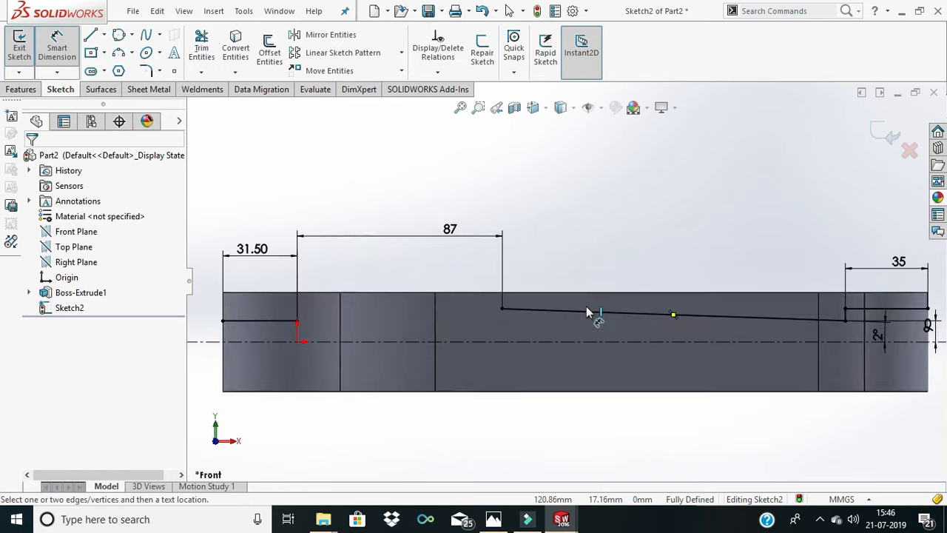
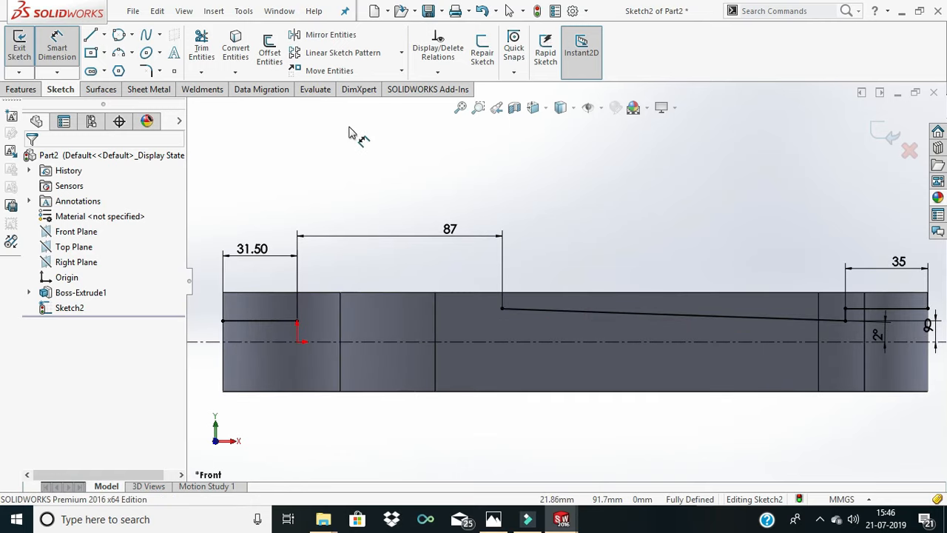
- Draw a horizontal line about 22 mm long along the body's upper edge and a vertical line down to the sloping line's upper endpoint
click(87, 35)
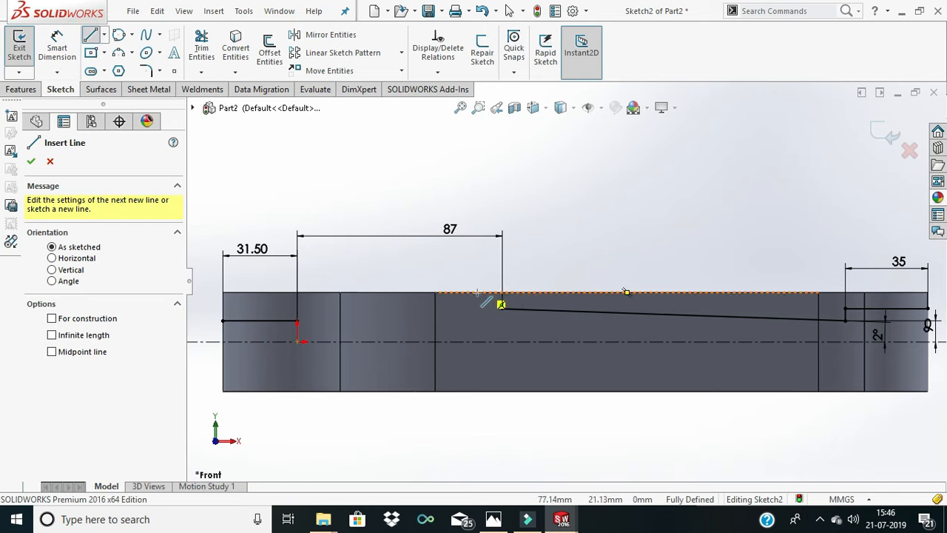
click(451, 293)
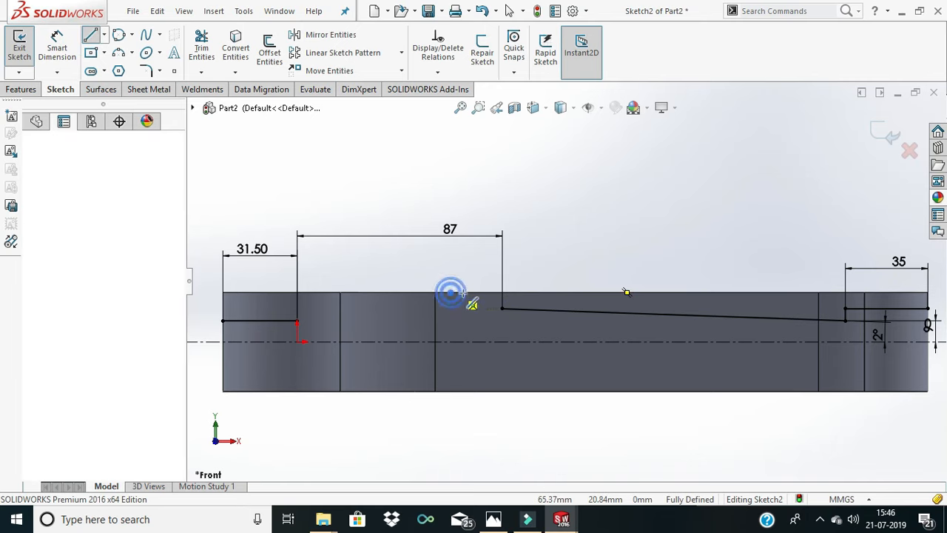
click(503, 292)
click(502, 308)
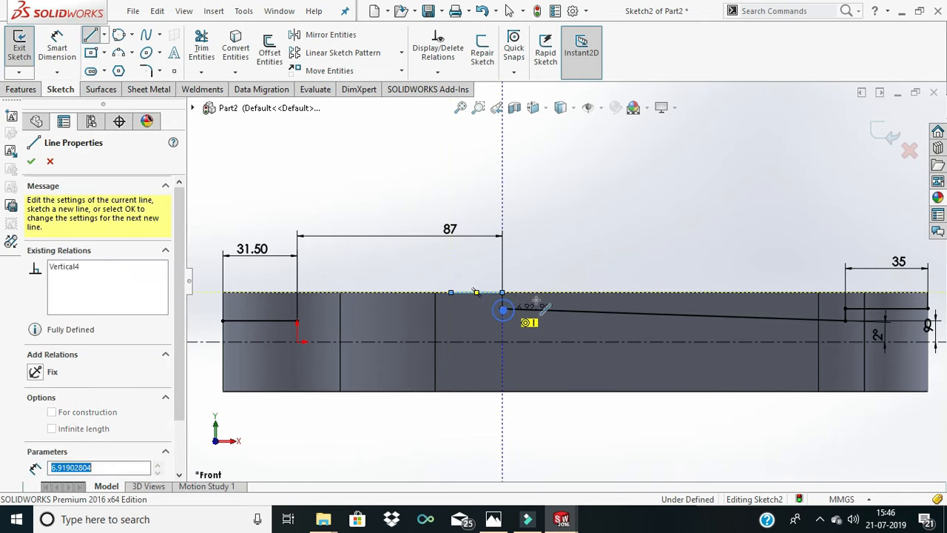
right_click(572, 275)
right_click(489, 220)
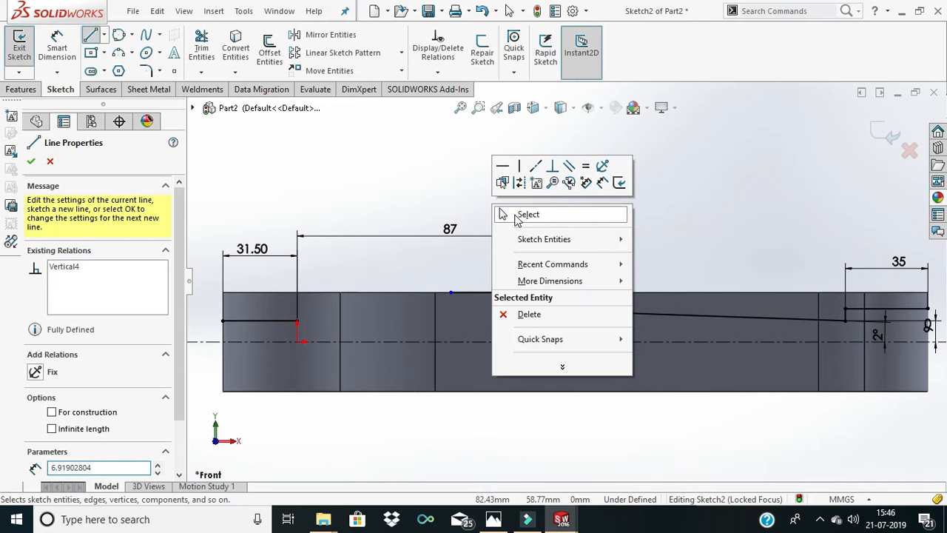
click(526, 214)
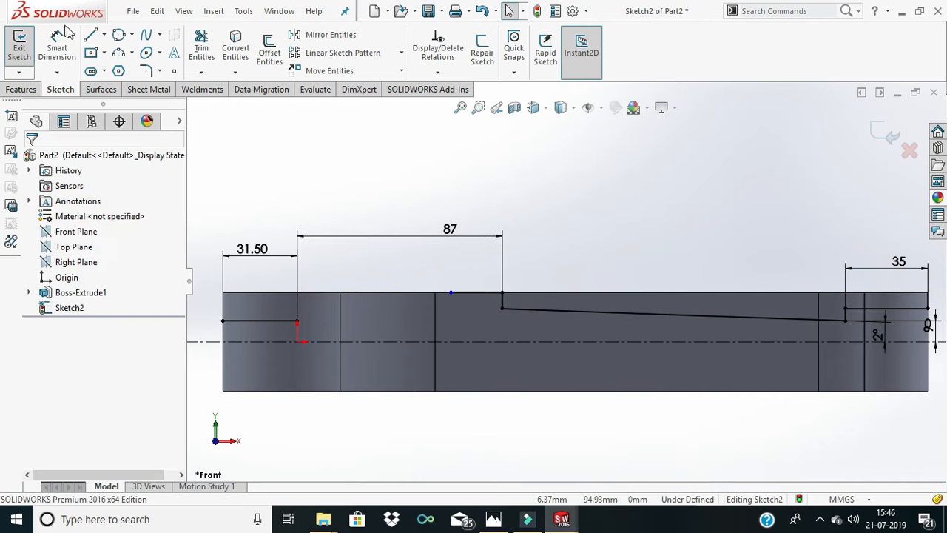
- Draw a perimeter circle about 40 mm in diameter through the corner on the upper edge and tangent to the sloping line
click(118, 35)
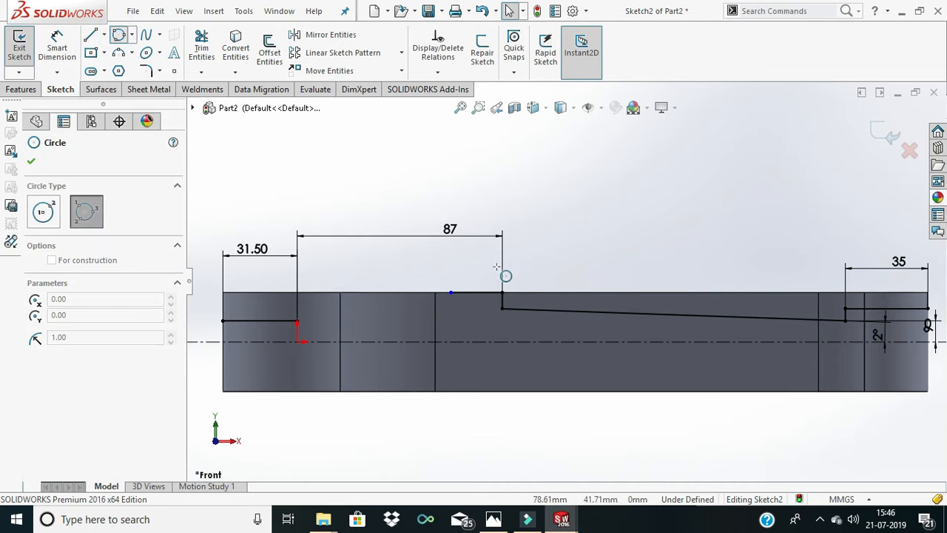
scroll(503, 293, down, 3)
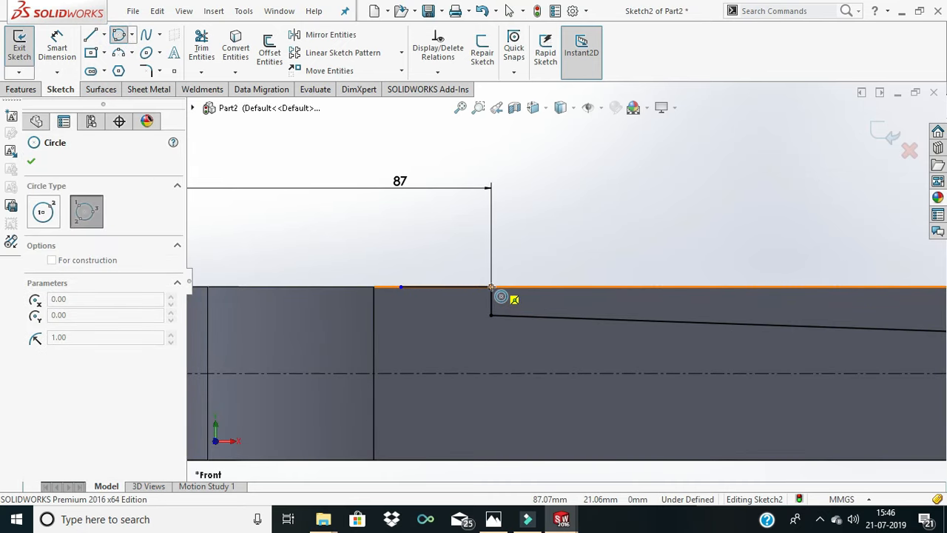
click(492, 286)
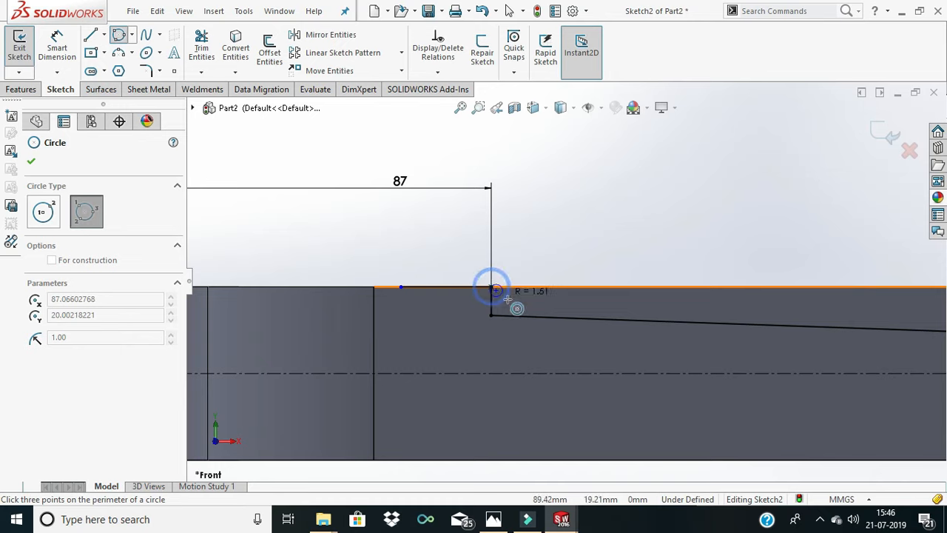
click(549, 323)
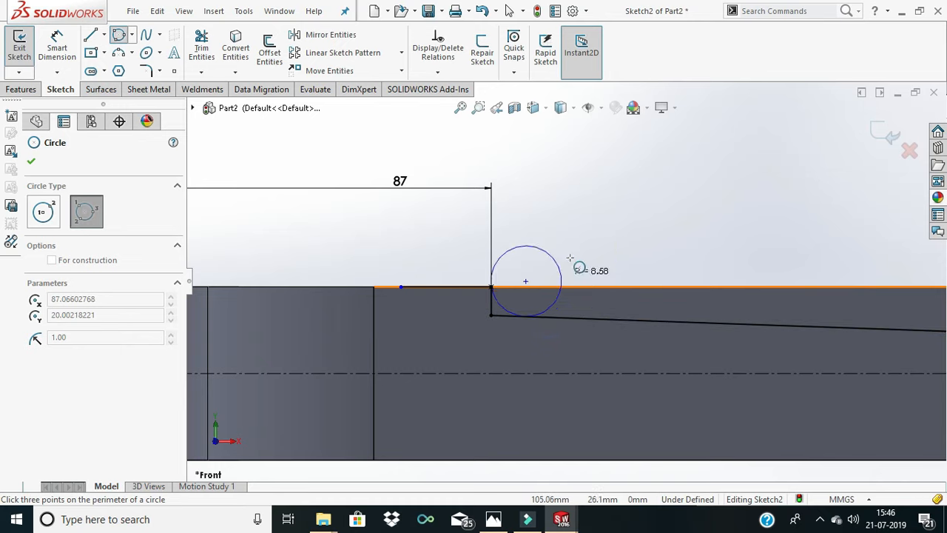
click(609, 177)
- Dimension the tangent circle's diameter as 78*2 mm
click(57, 46)
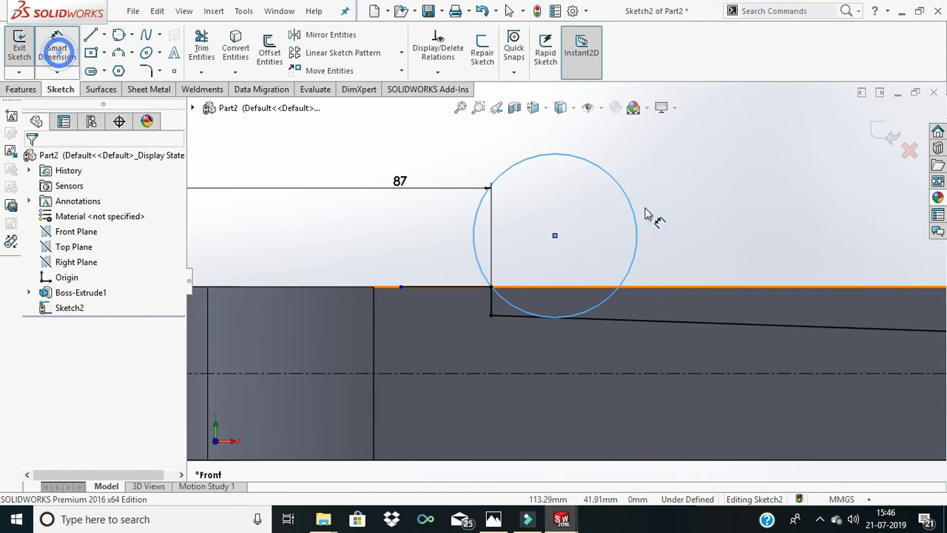
click(640, 231)
click(721, 215)
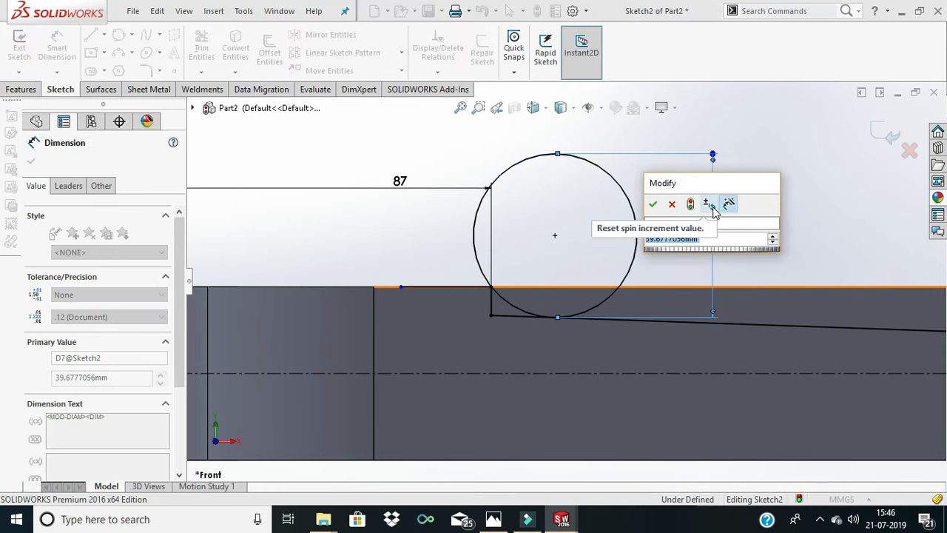
text(78)
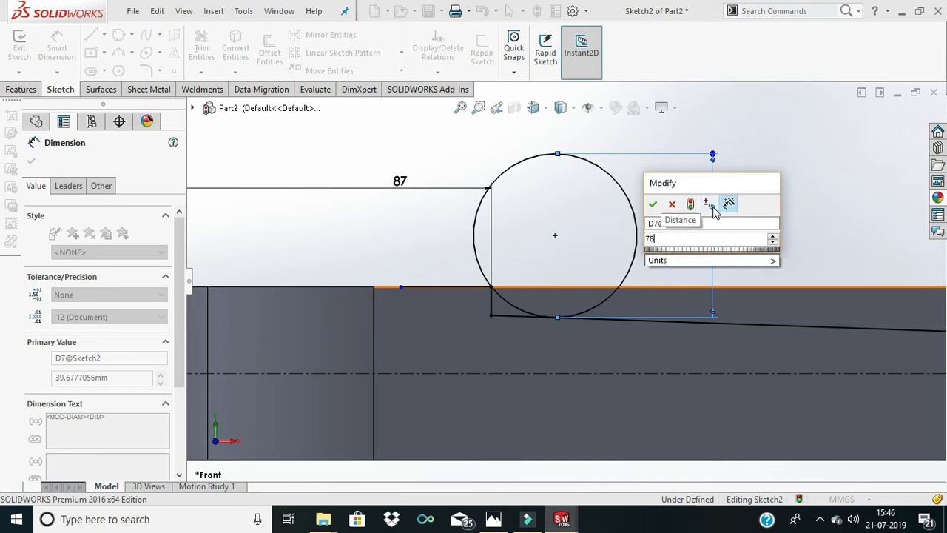
text(*2)
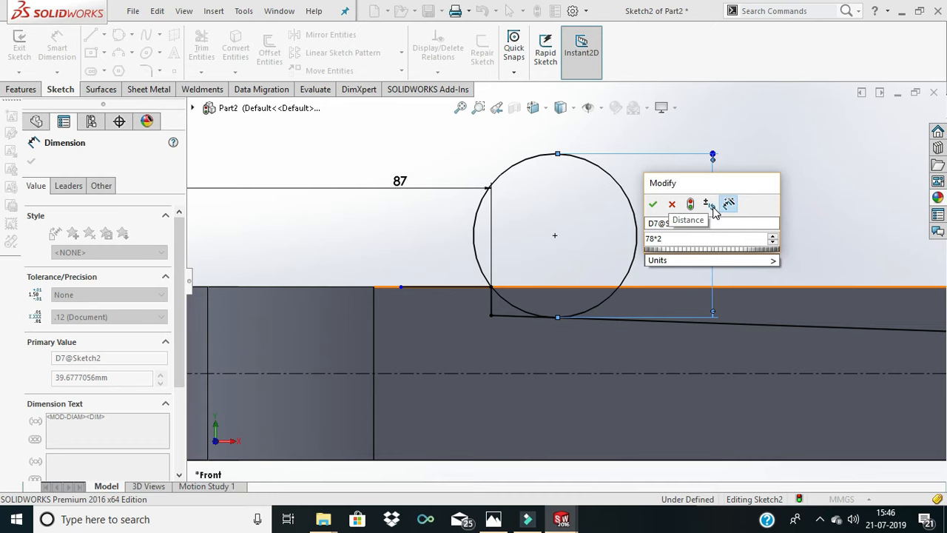
key(Return)
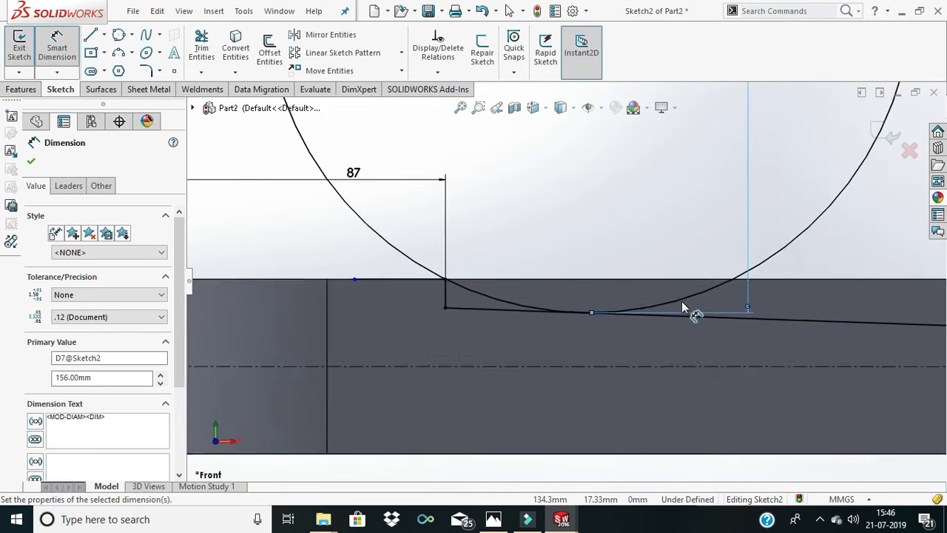
key(f)
click(29, 46)
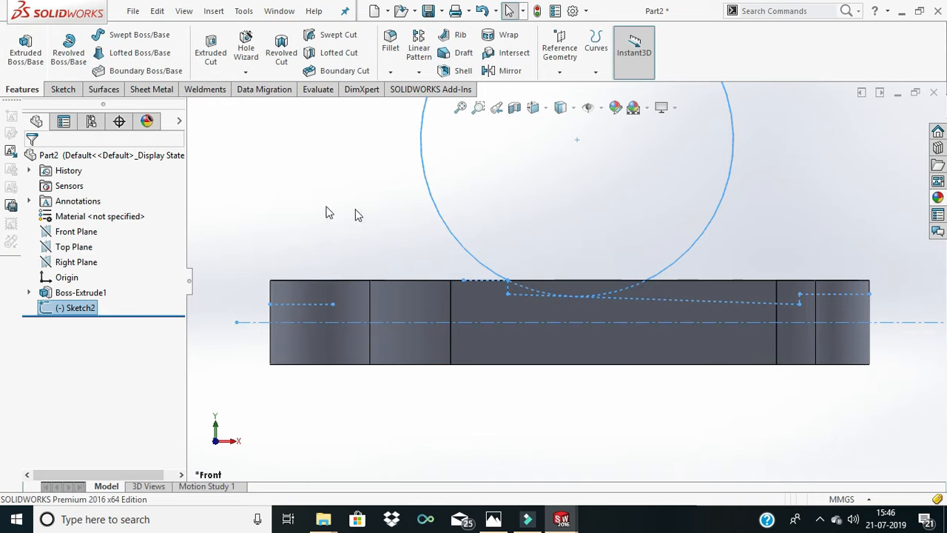
right_click(80, 307)
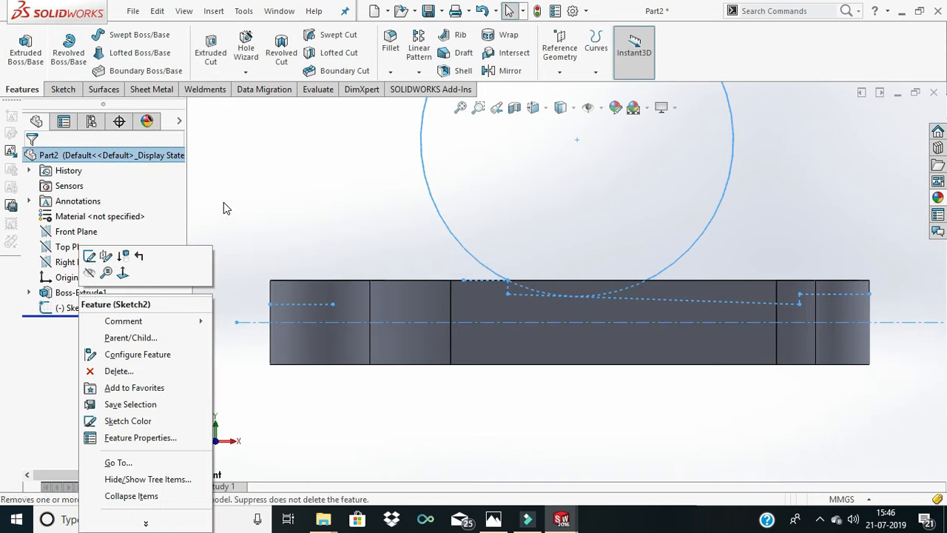
click(90, 256)
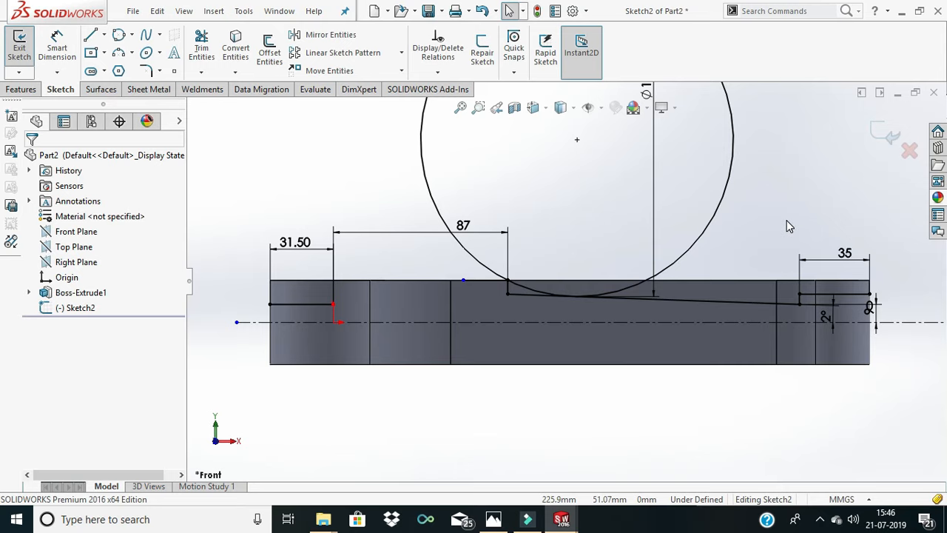
- Trim the circle to the arc between the upper edge and the sloping line, removing the short helper lines and the sloping line's excess
scroll(759, 225, up, 2)
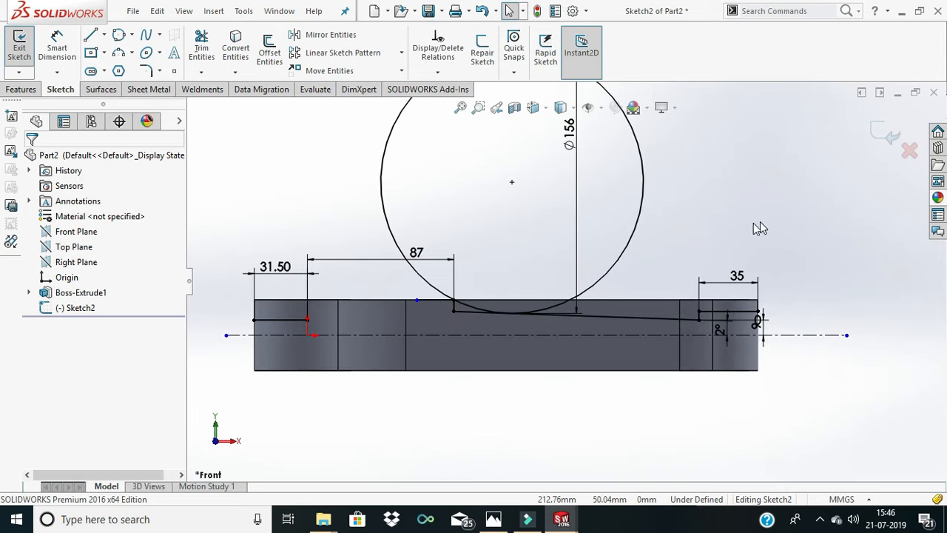
scroll(651, 241, down, 2)
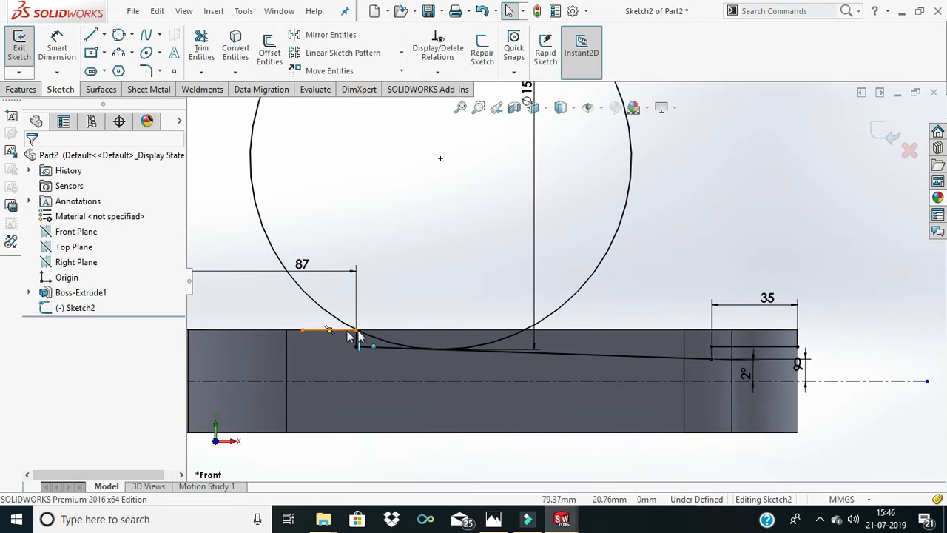
click(429, 297)
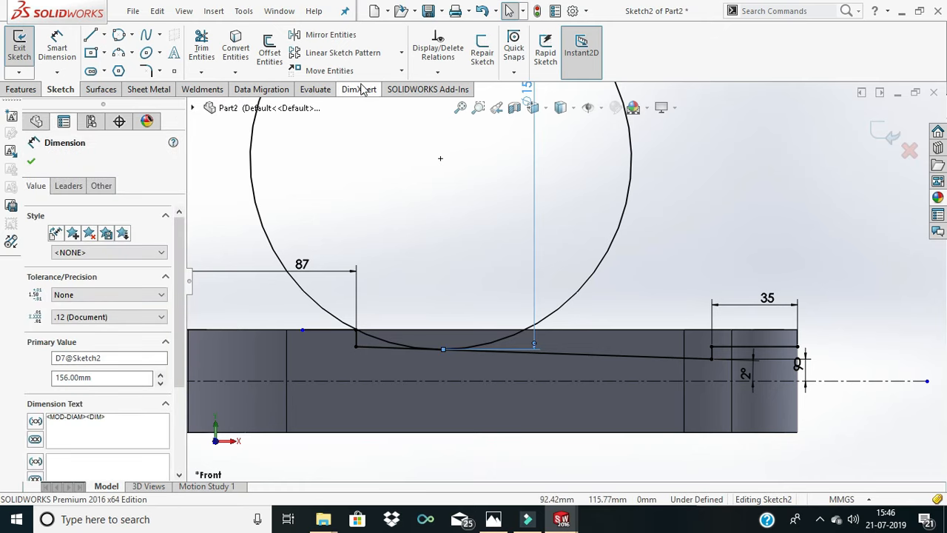
click(201, 45)
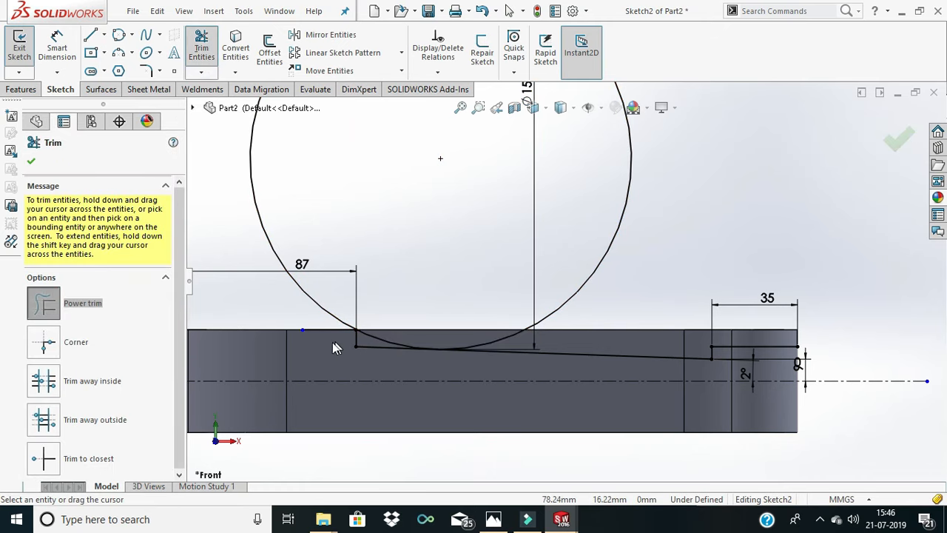
drag(332, 342, 332, 303)
scroll(429, 347, down, 3)
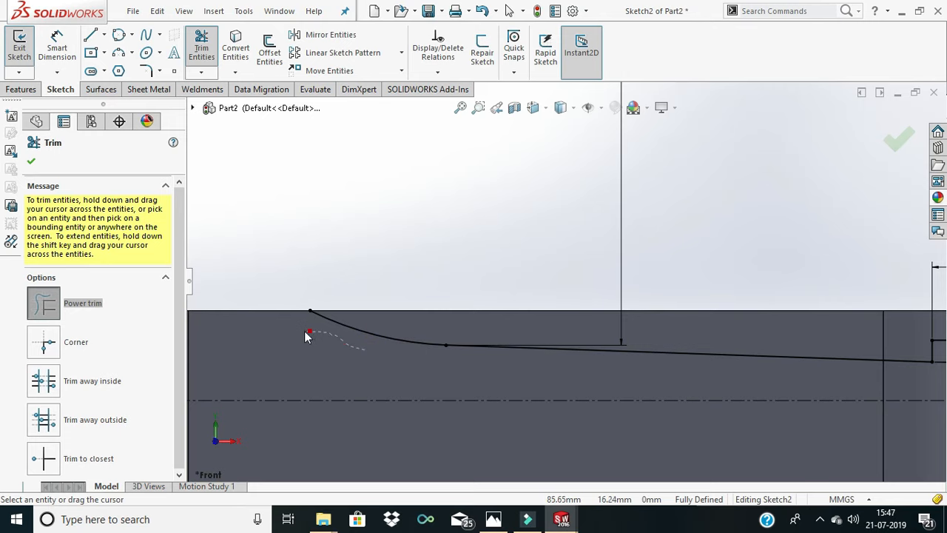
drag(304, 331, 306, 330)
- Trim away the small end's vertical and horizontal step lines and the large end's horizontal line
scroll(326, 323, up, 5)
scroll(712, 307, down, 6)
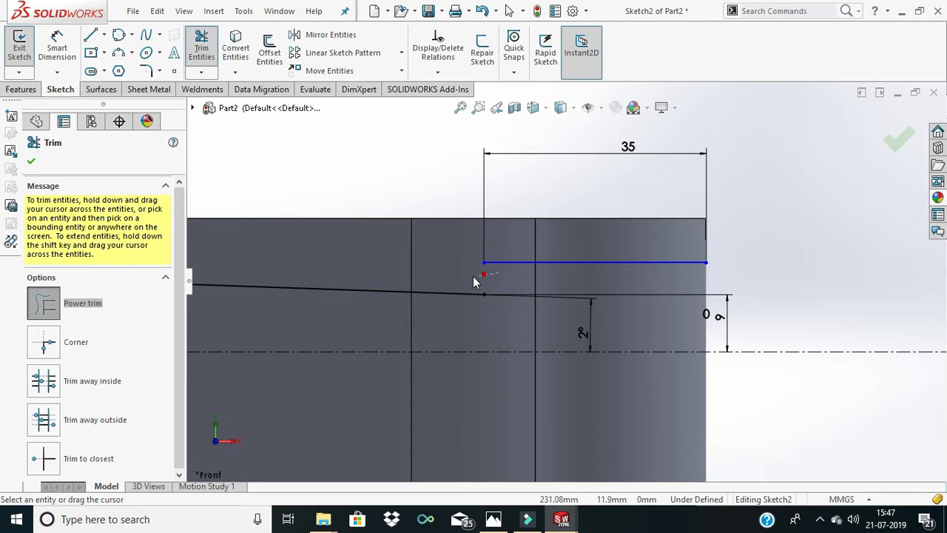
drag(517, 263, 529, 265)
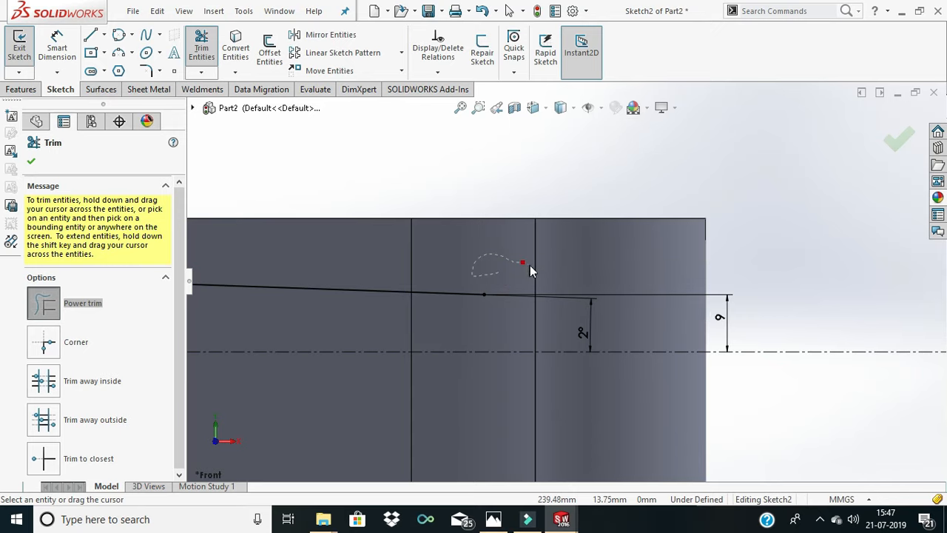
scroll(627, 266, up, 4)
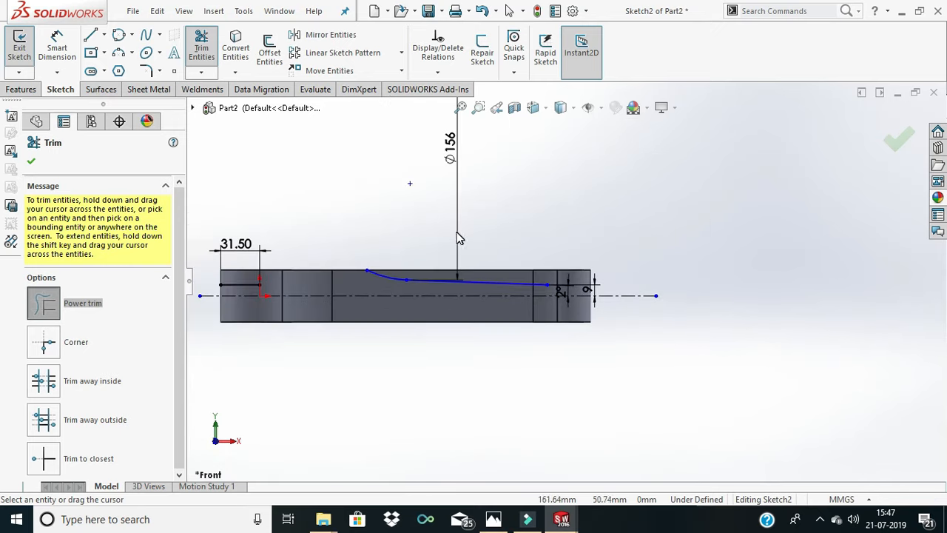
drag(247, 291, 240, 280)
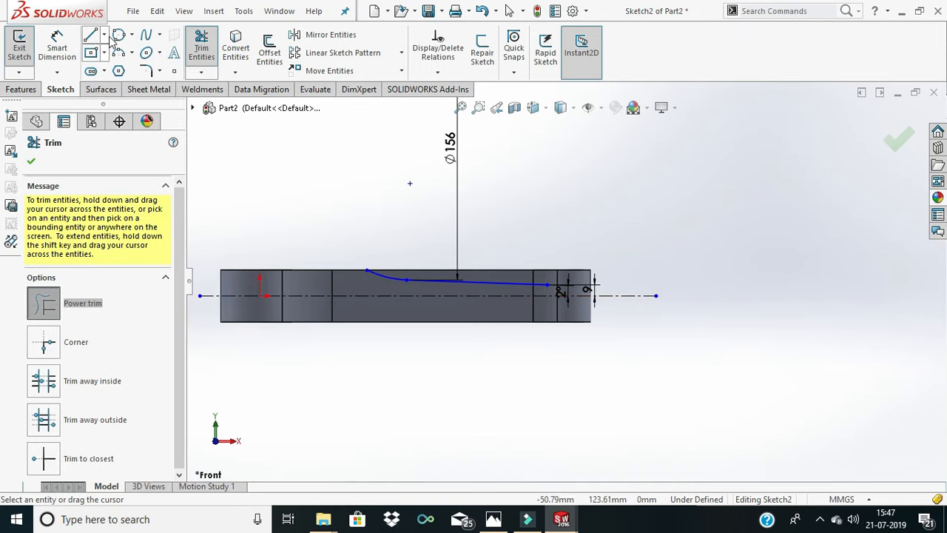
- Close the profile with a line along the upper edge from the arc's upper end and a 12 mm vertical line down to the sloping line's lower endpoint
click(89, 37)
scroll(340, 274, down, 4)
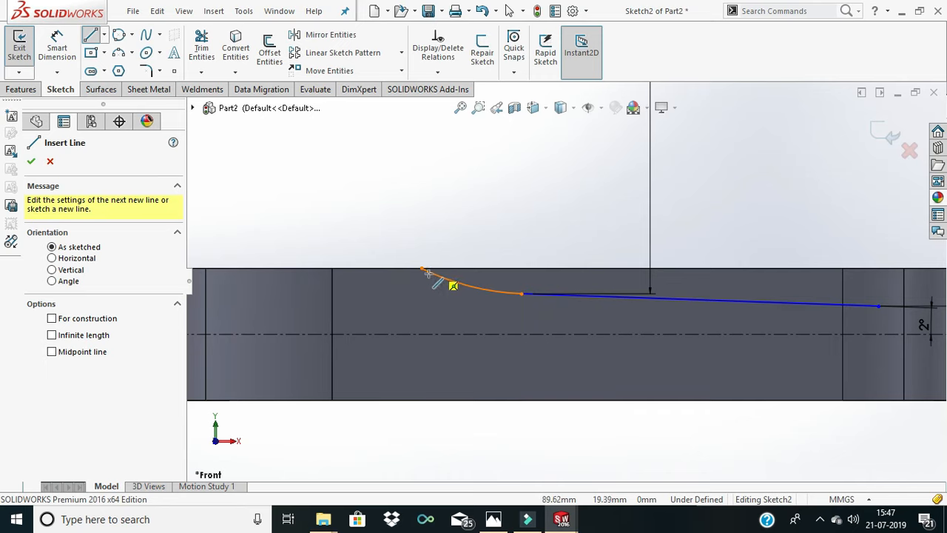
click(422, 269)
scroll(815, 272, down, 2)
scroll(810, 276, up, 4)
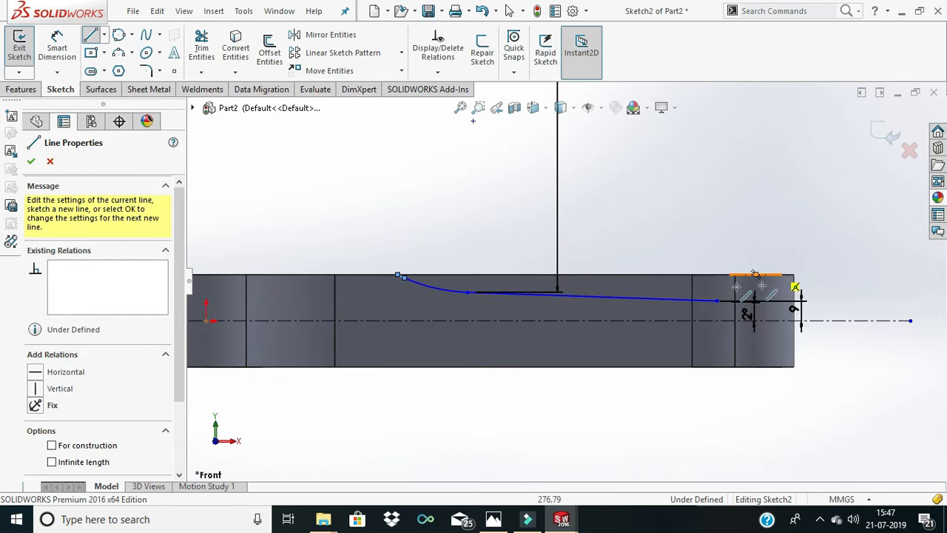
scroll(716, 289, down, 4)
scroll(681, 291, down, 2)
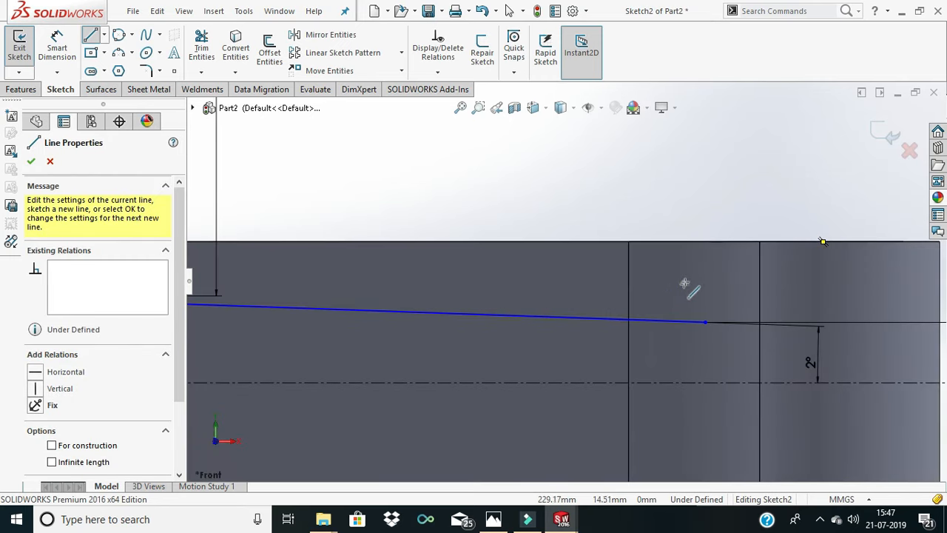
click(705, 244)
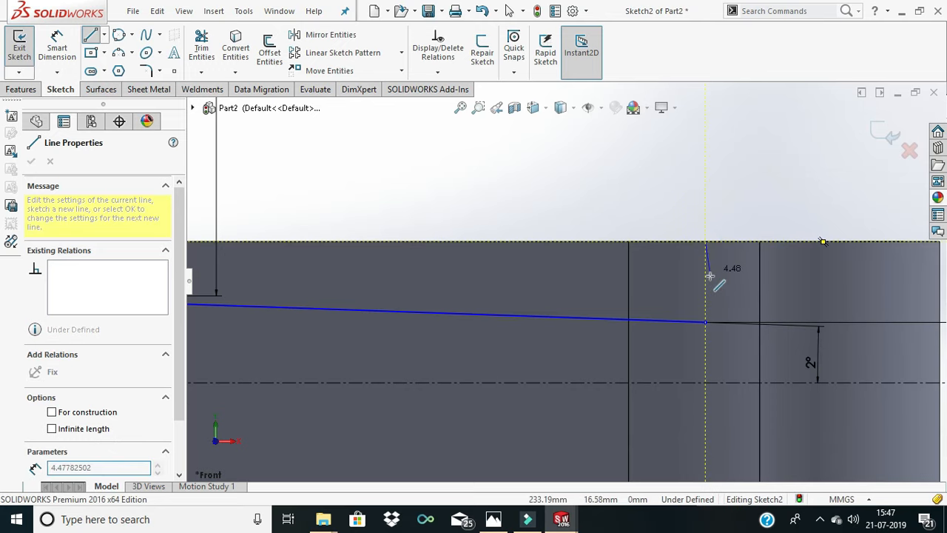
click(705, 322)
right_click(729, 289)
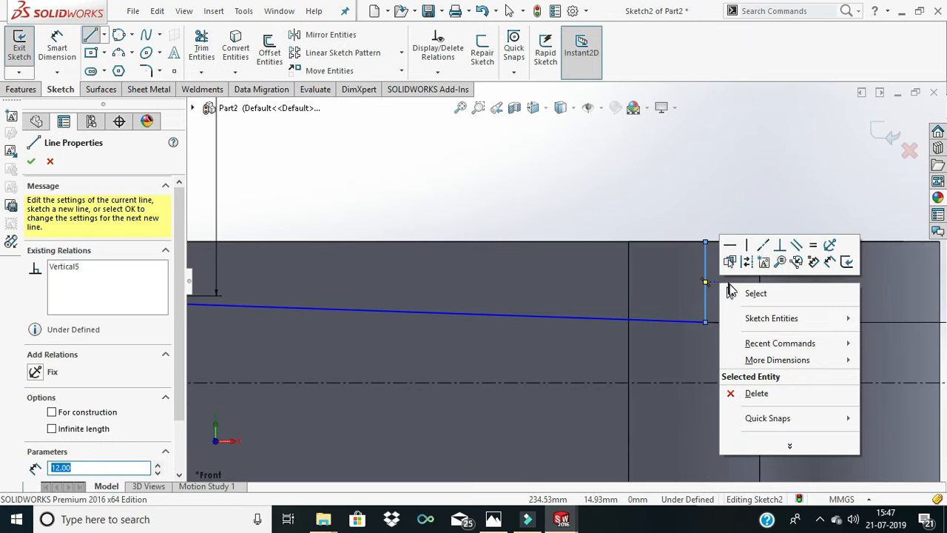
click(731, 290)
scroll(736, 289, up, 2)
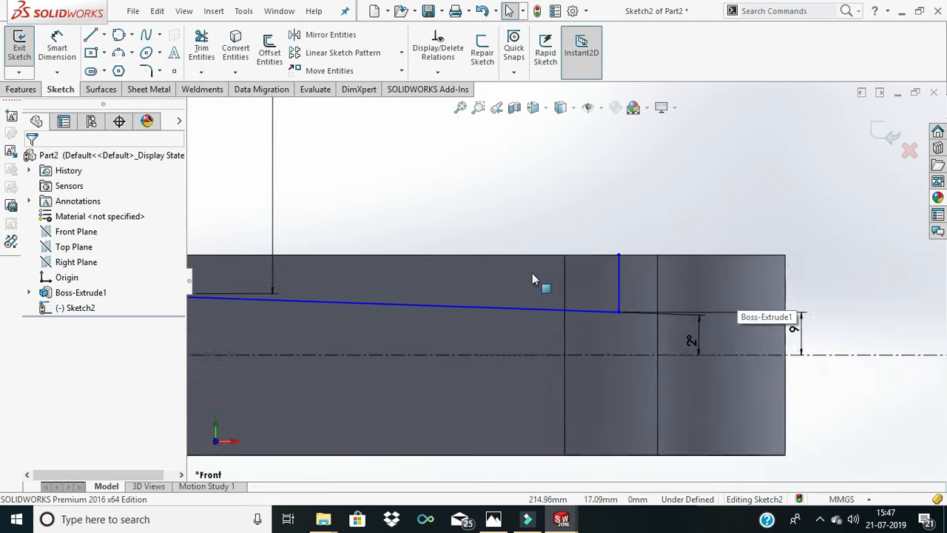
scroll(594, 252, down, 3)
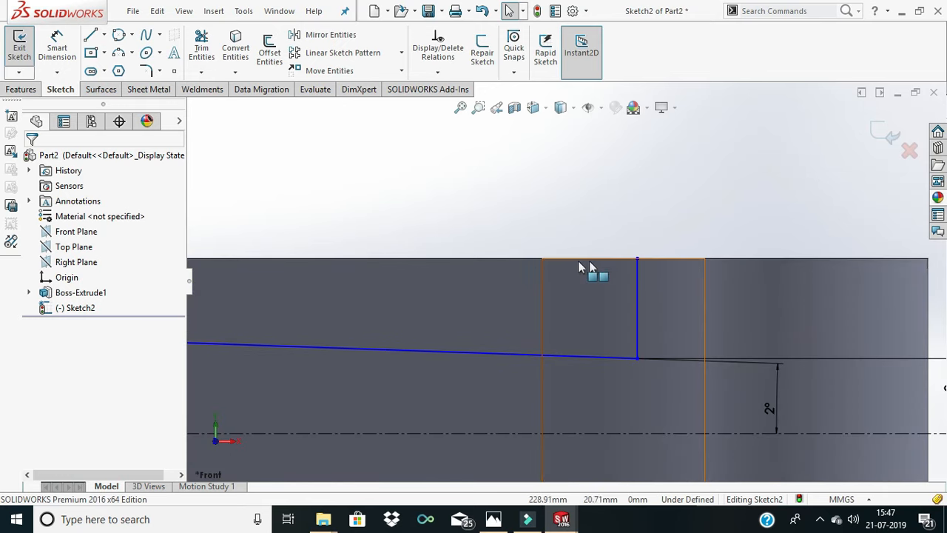
scroll(657, 260, up, 2)
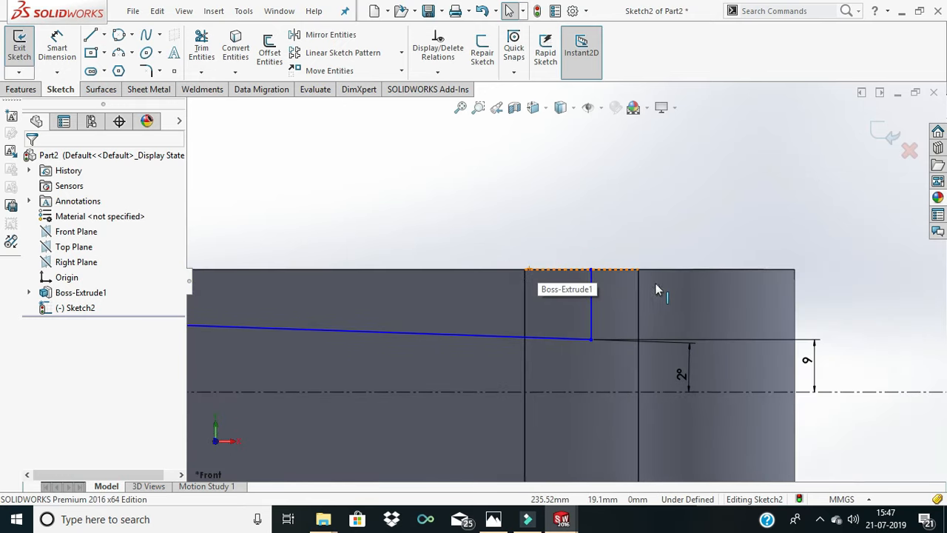
scroll(655, 285, up, 3)
scroll(414, 282, up, 4)
scroll(384, 277, down, 2)
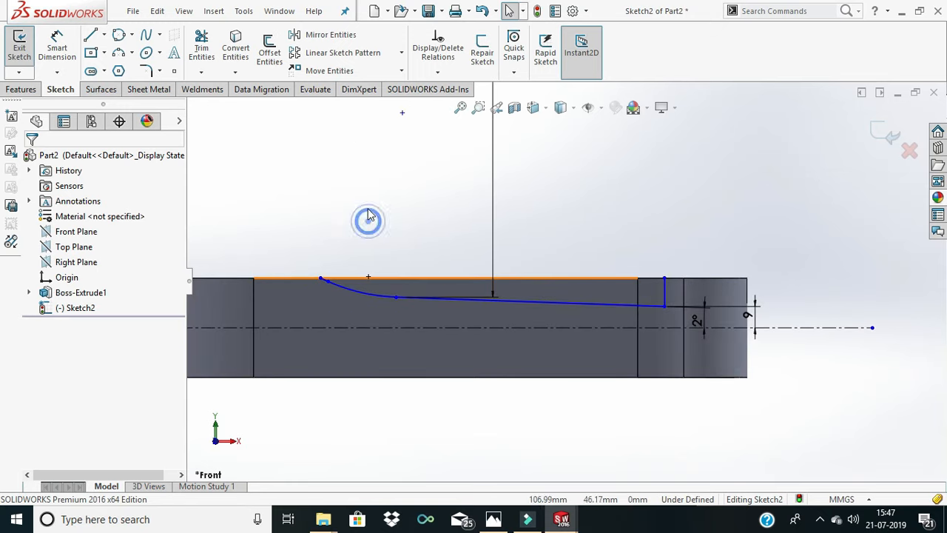
- Delete the short leftover line overlapping the arc's upper end
mouse_move(482, 276)
middle_down()
mouse_move(486, 295)
mouse_move(484, 281)
mouse_move(425, 253)
mouse_move(419, 274)
mouse_move(443, 342)
mouse_move(449, 200)
mouse_move(454, 231)
middle_up()
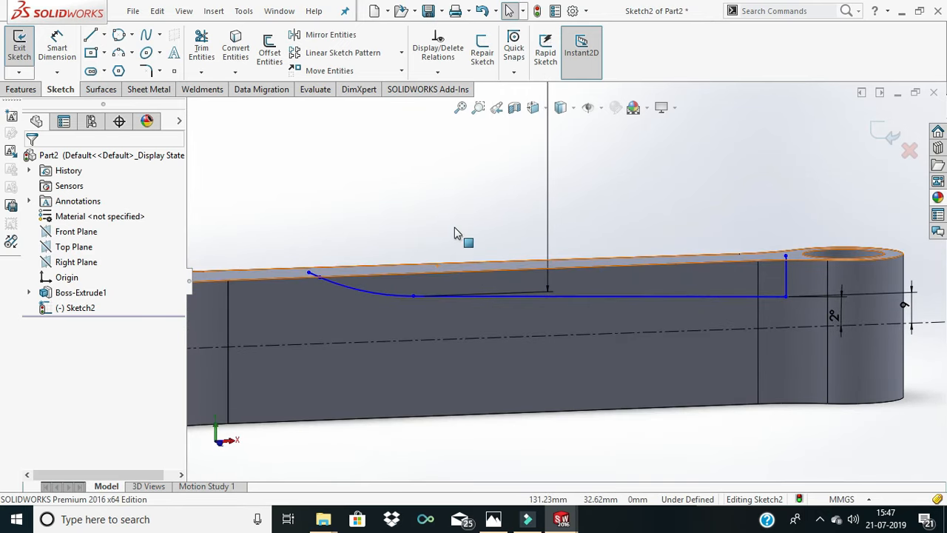
key(ctrl+8)
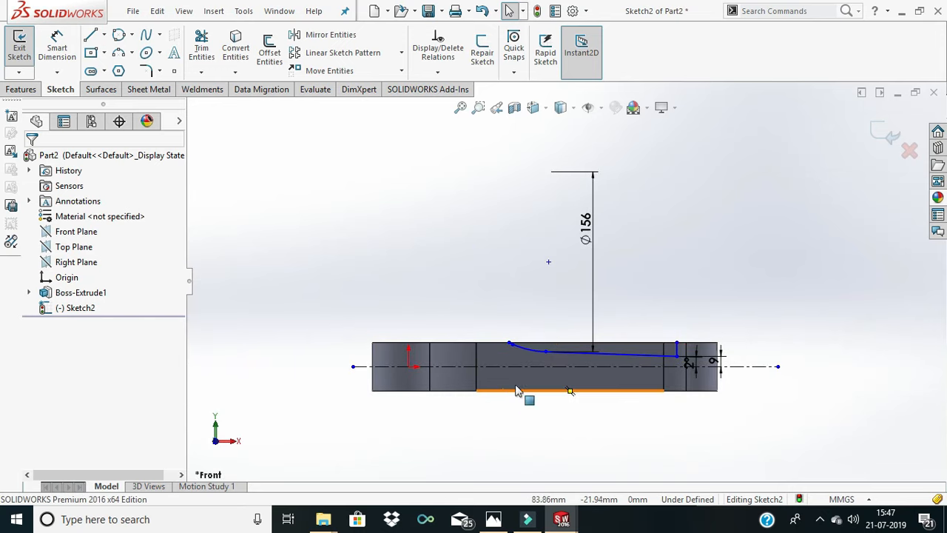
scroll(548, 337, down, 5)
scroll(385, 326, down, 5)
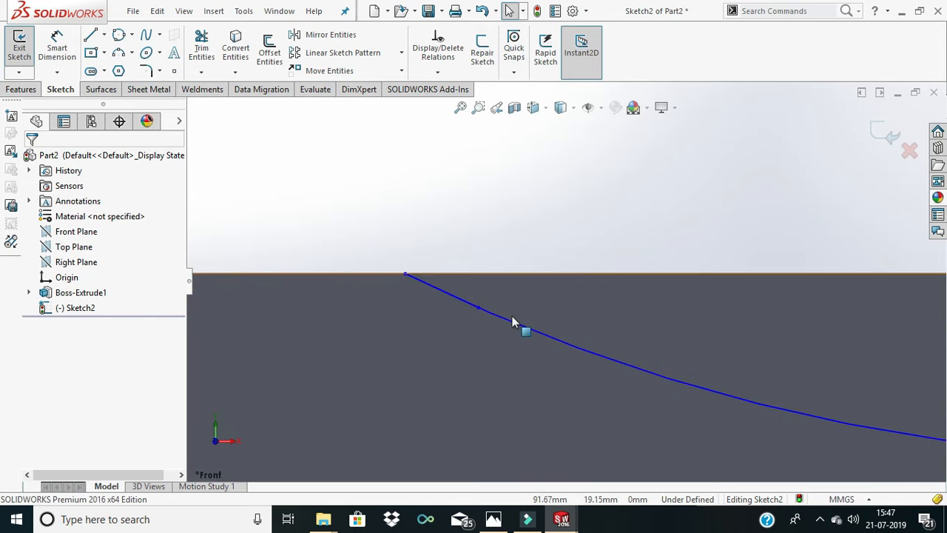
scroll(615, 351, up, 2)
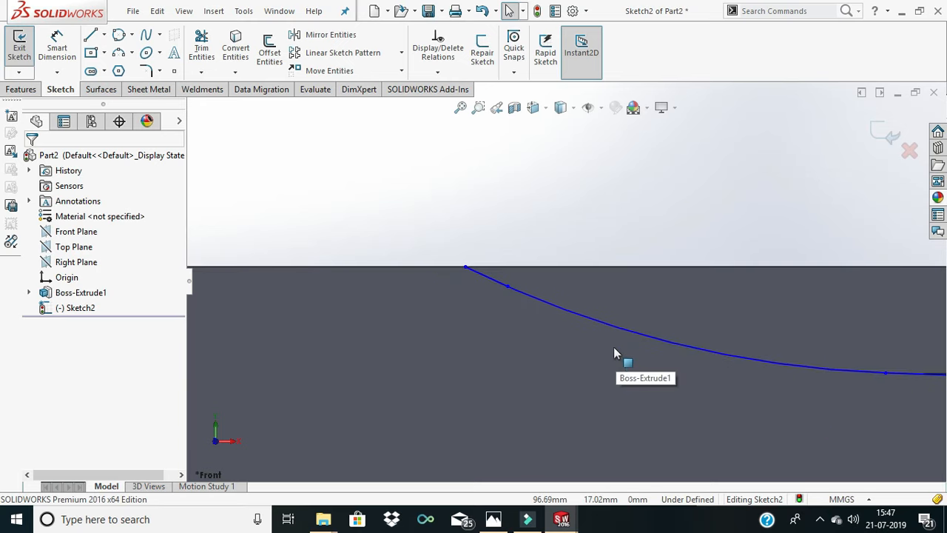
click(489, 284)
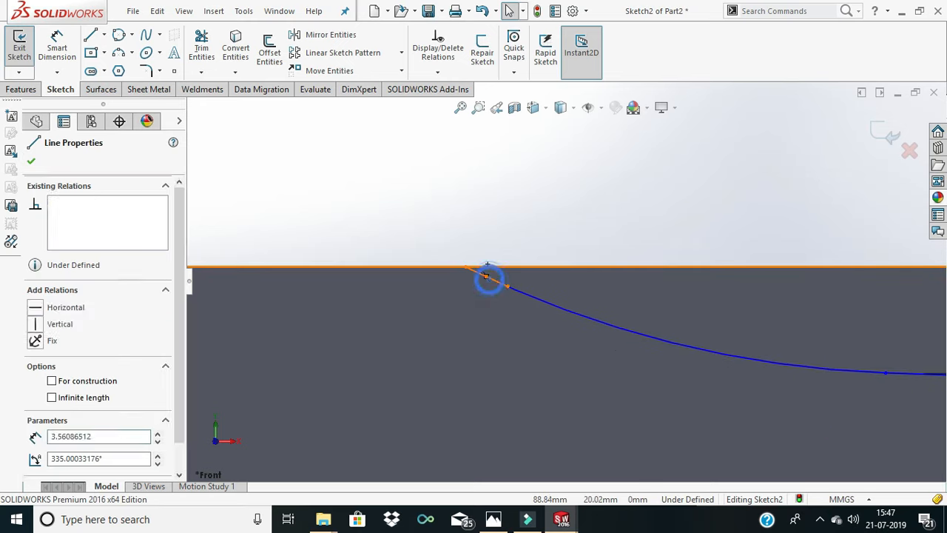
key(Delete)
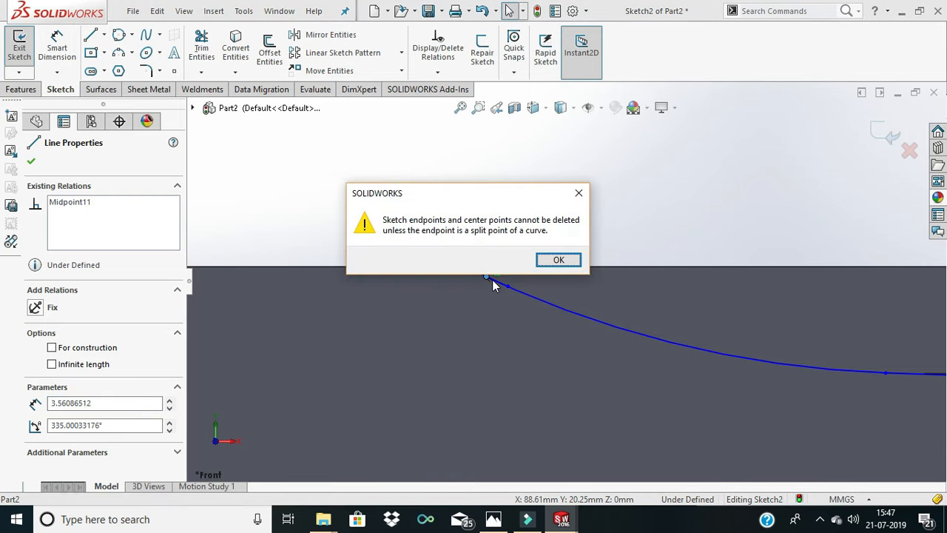
click(560, 260)
scroll(599, 277, up, 3)
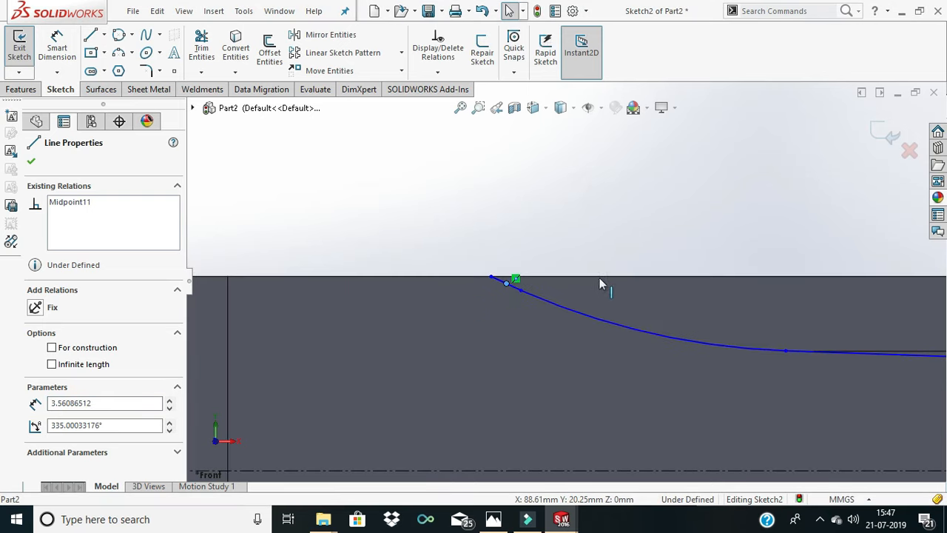
click(628, 214)
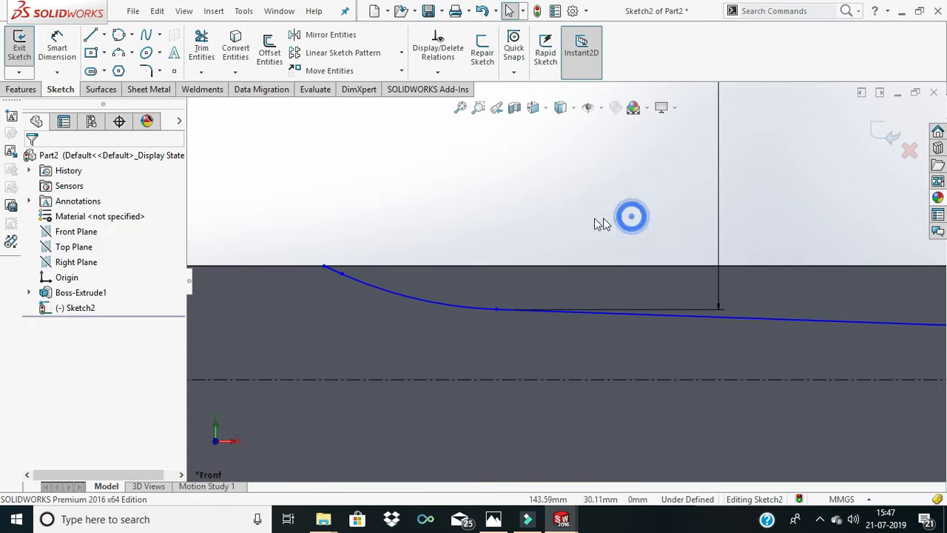
click(333, 276)
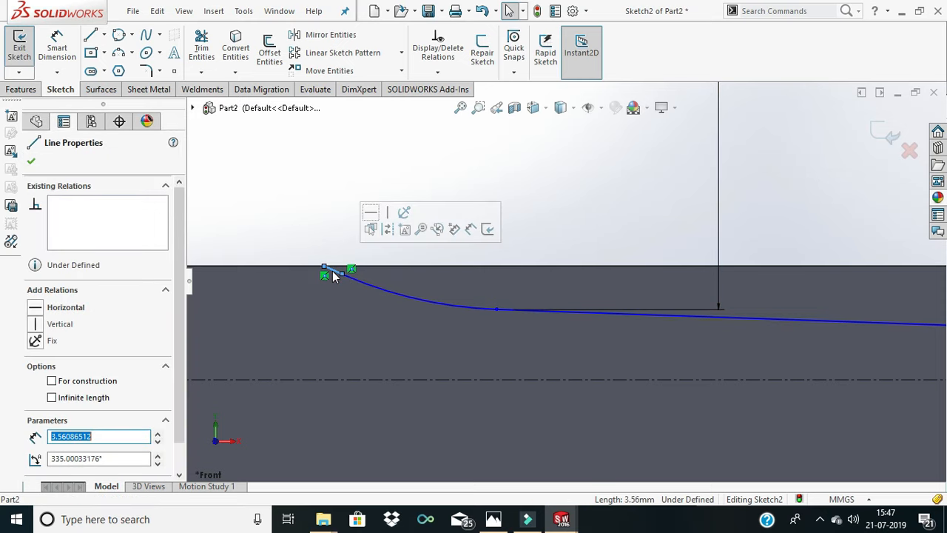
key(Escape)
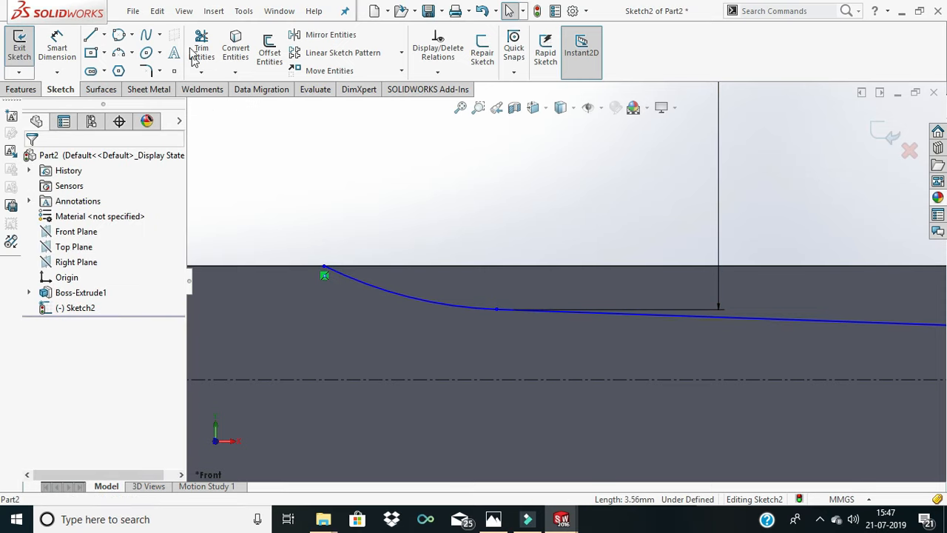
- Draw a horizontal line along the upper edge from the arc's upper endpoint to the vertical line's upper endpoint
click(91, 37)
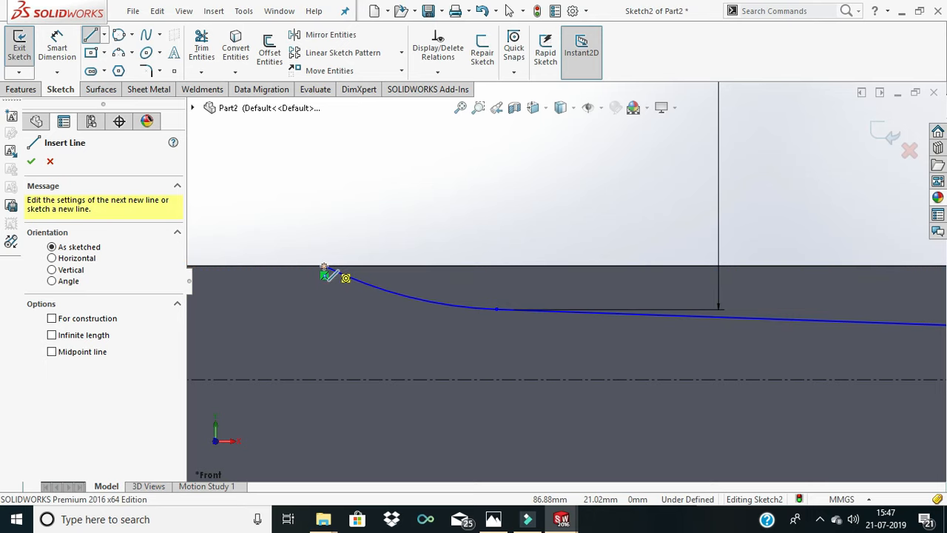
click(324, 266)
scroll(751, 270, down, 2)
scroll(756, 270, up, 6)
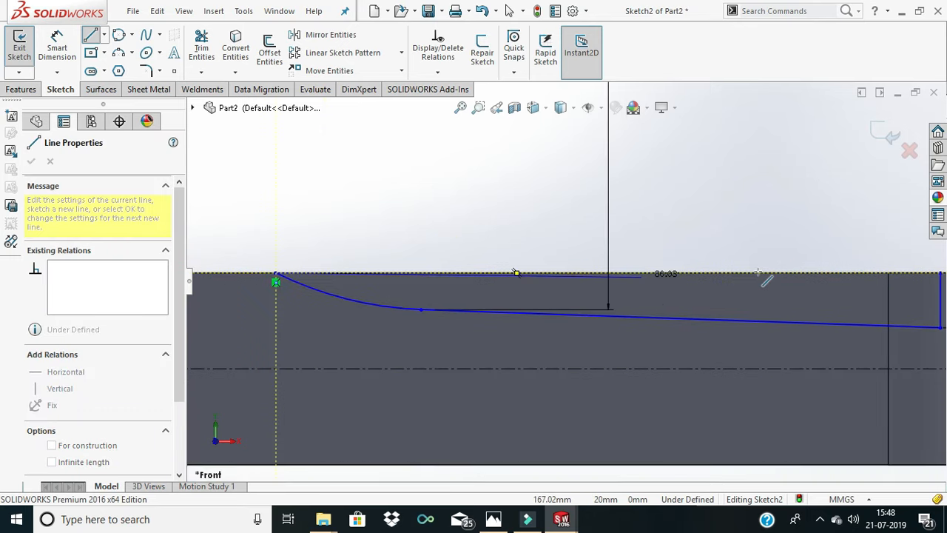
scroll(781, 277, down, 5)
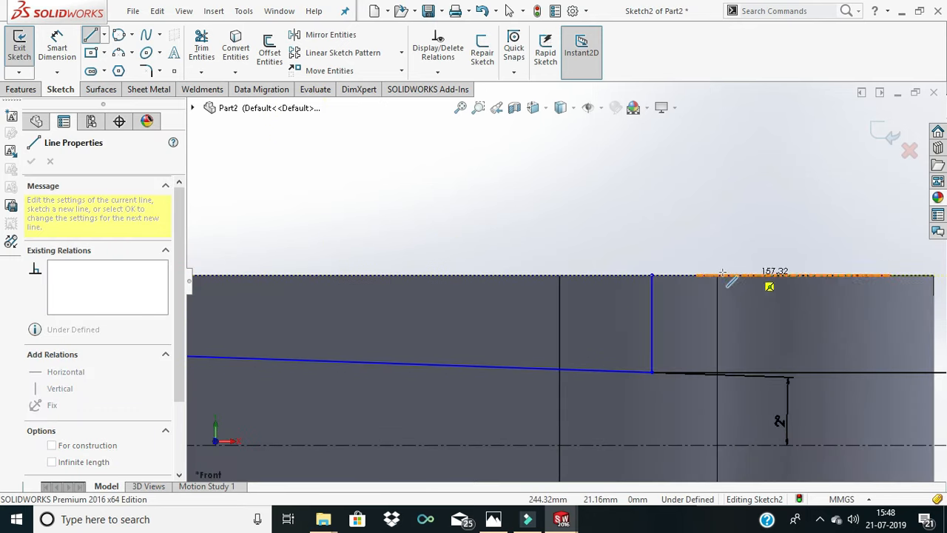
click(652, 275)
right_click(617, 237)
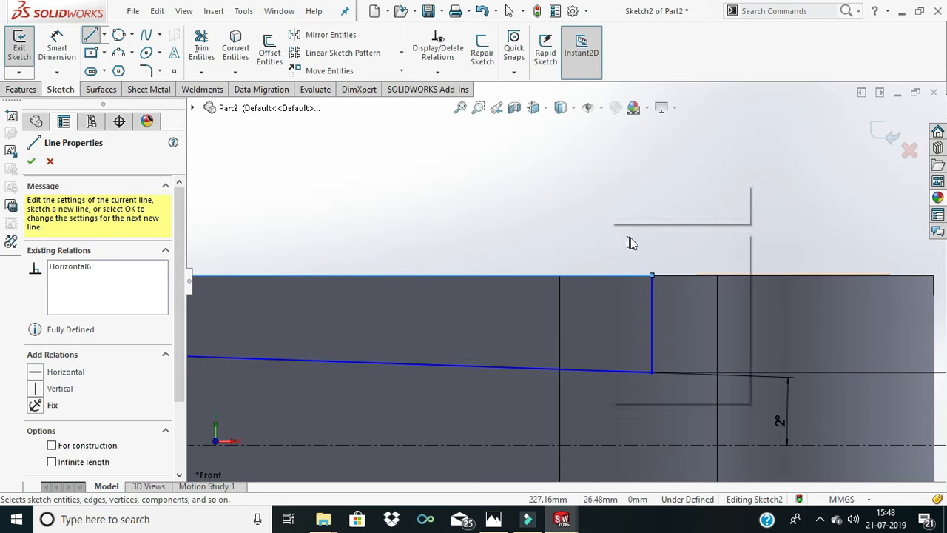
click(640, 242)
scroll(604, 258, down, 2)
scroll(581, 279, up, 5)
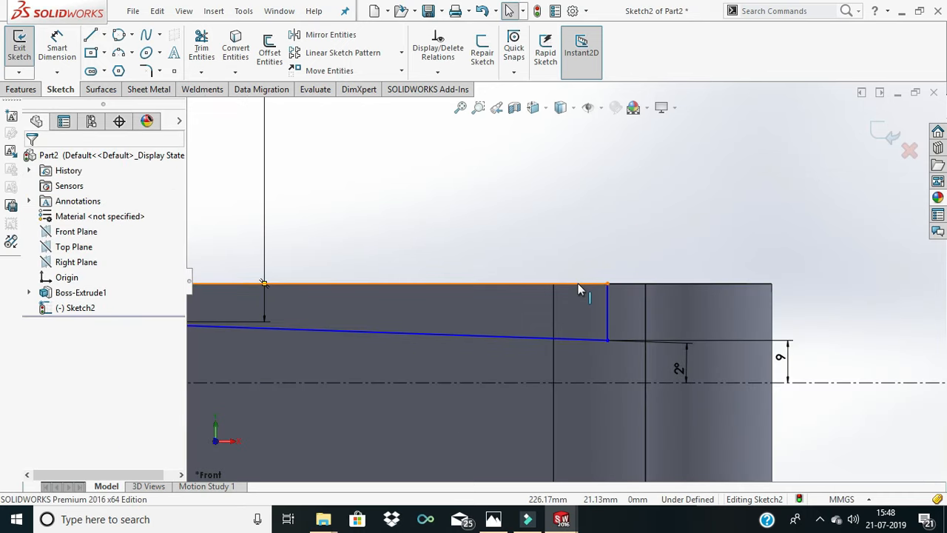
scroll(548, 229, down, 3)
scroll(550, 232, up, 5)
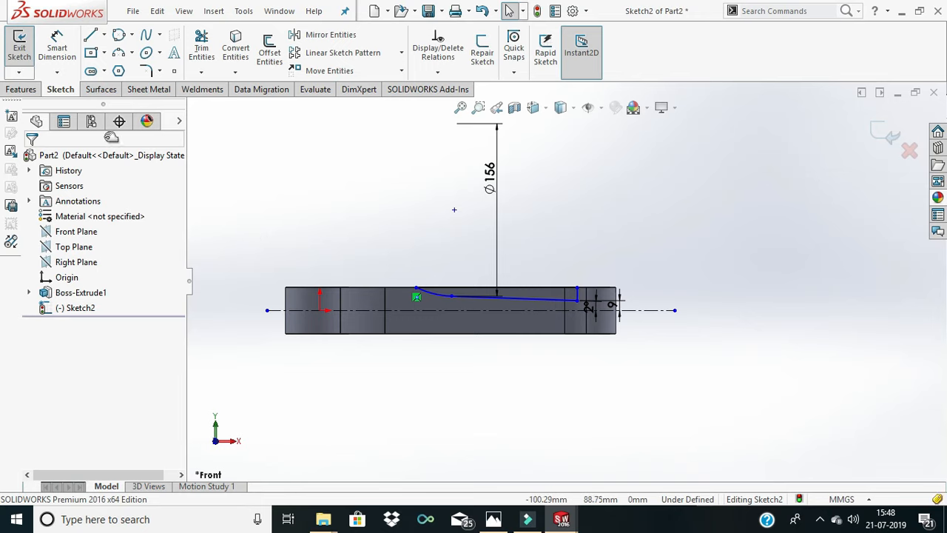
- Cut the closed side profile out of the rod body with an Extruded Cut set to Through All - Both
scroll(597, 316, down, 3)
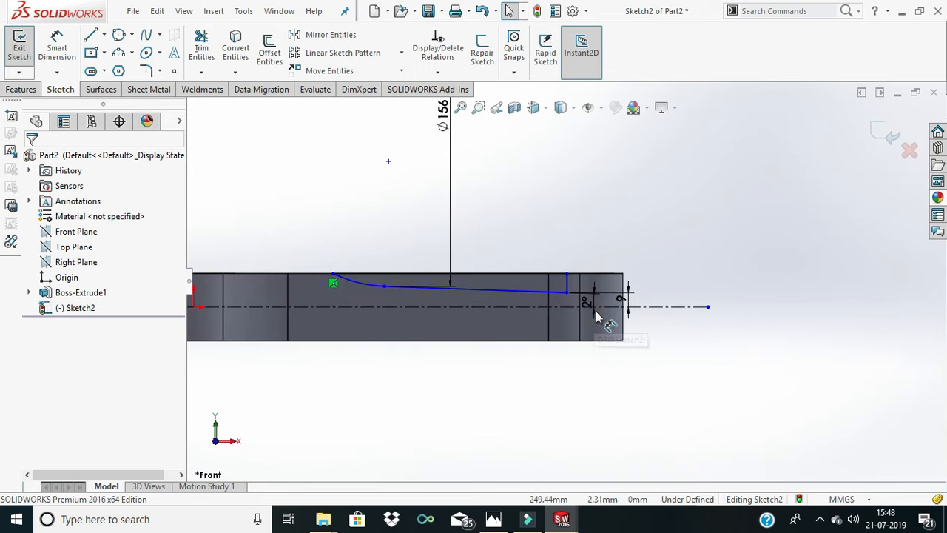
scroll(597, 315, up, 4)
click(20, 90)
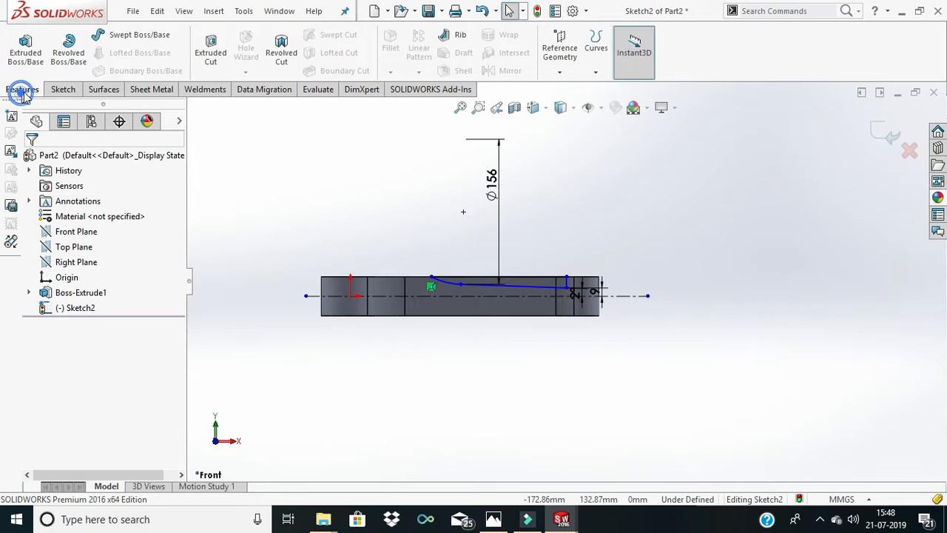
click(211, 66)
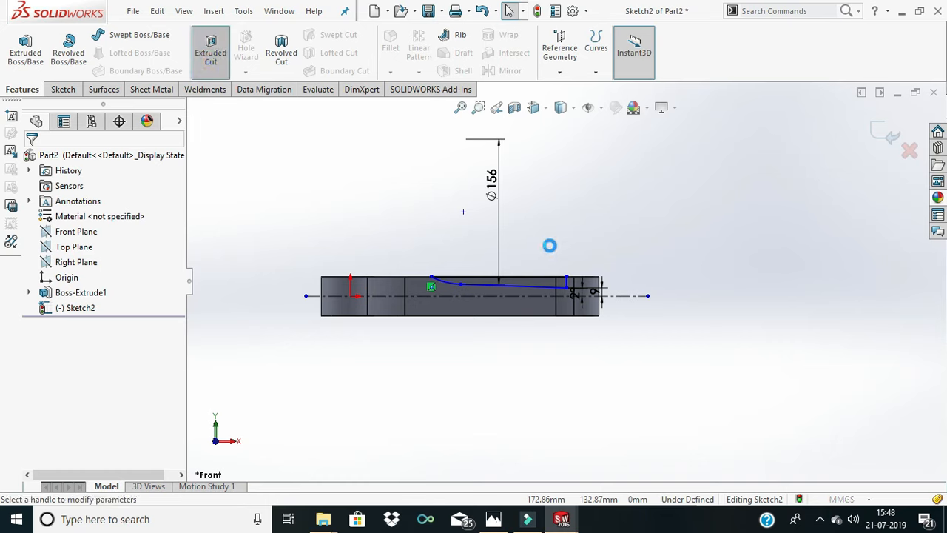
scroll(543, 275, down, 4)
middle_drag(542, 275, 551, 333)
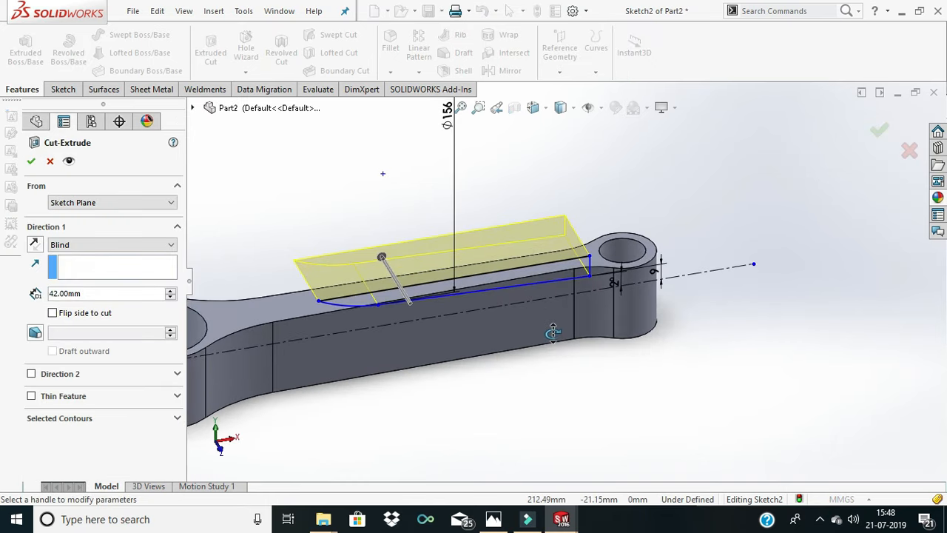
click(101, 244)
click(102, 329)
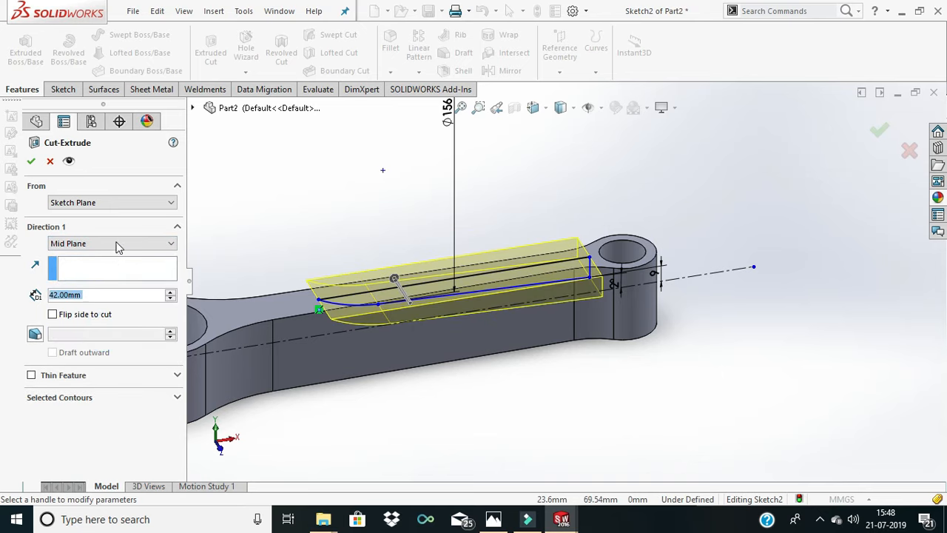
click(146, 243)
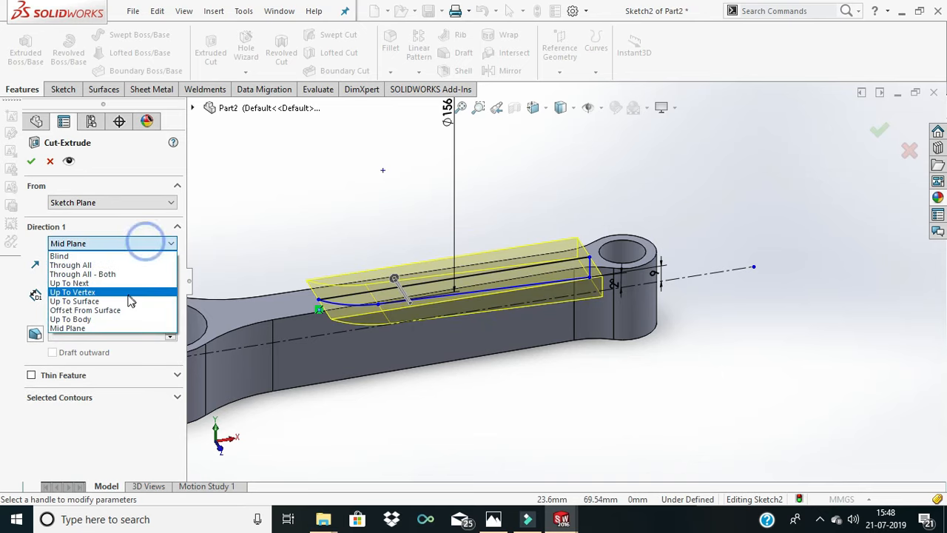
click(104, 274)
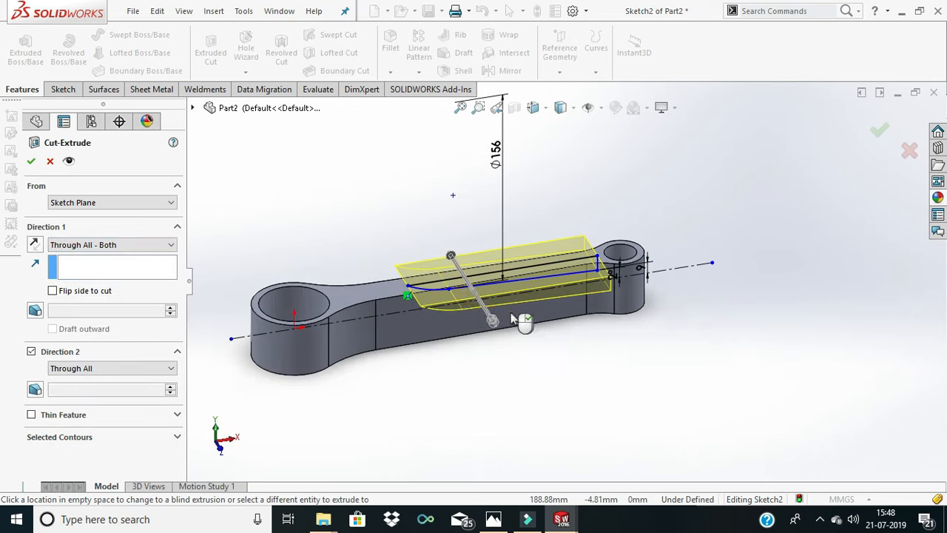
click(30, 161)
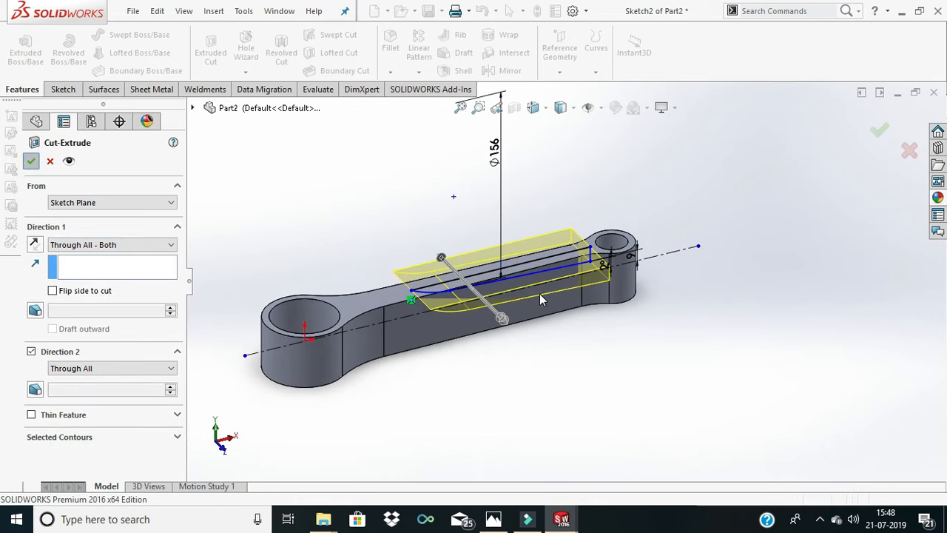
- Mirror the extruded cut about the Top Plane onto the rod's underside
middle_drag(538, 311, 503, 298)
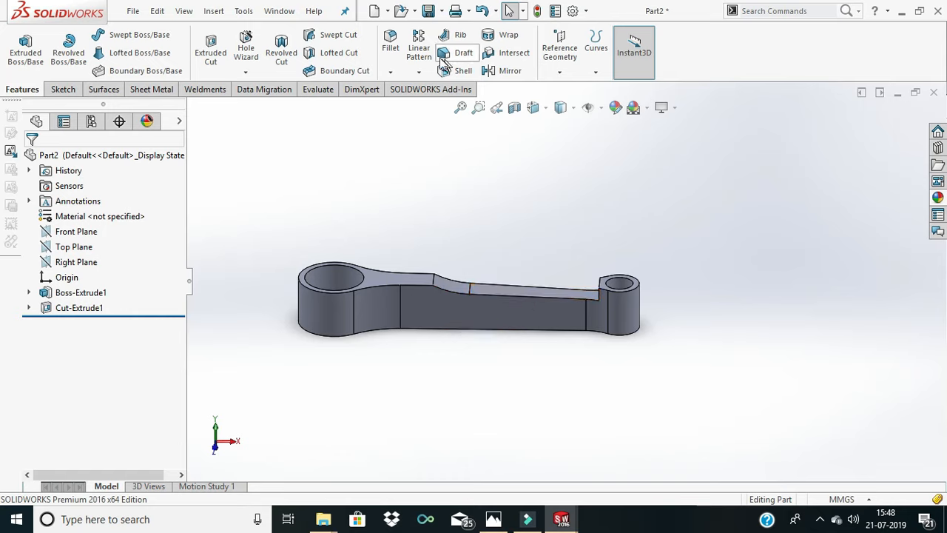
click(505, 71)
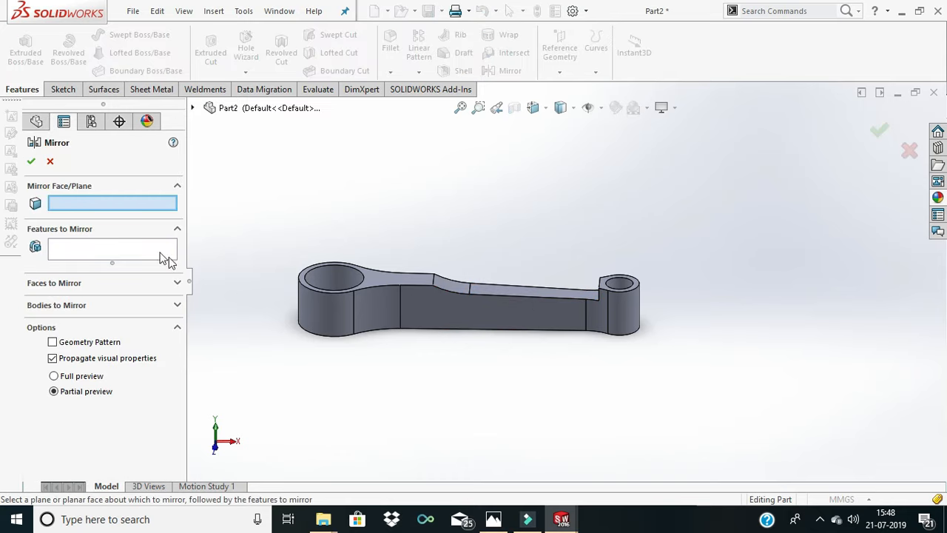
click(193, 108)
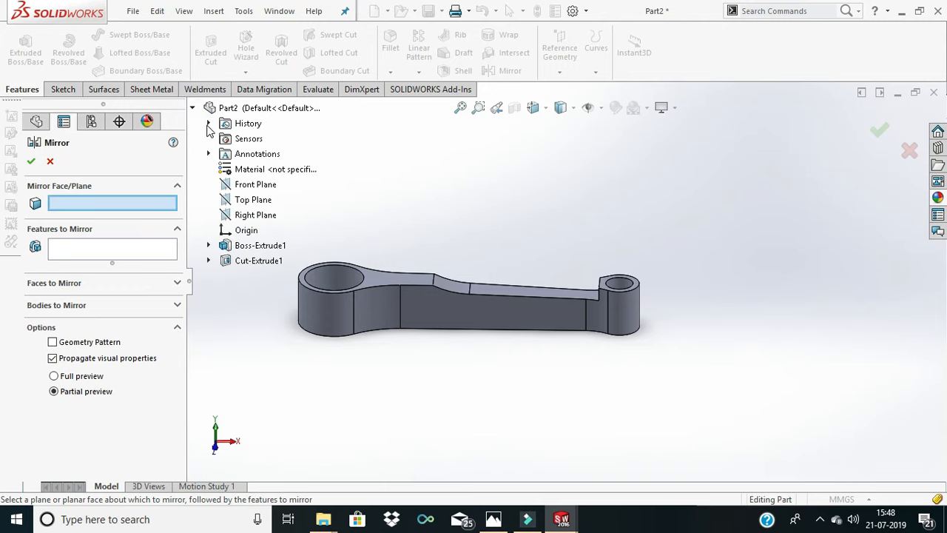
click(254, 205)
middle_drag(524, 302, 527, 260)
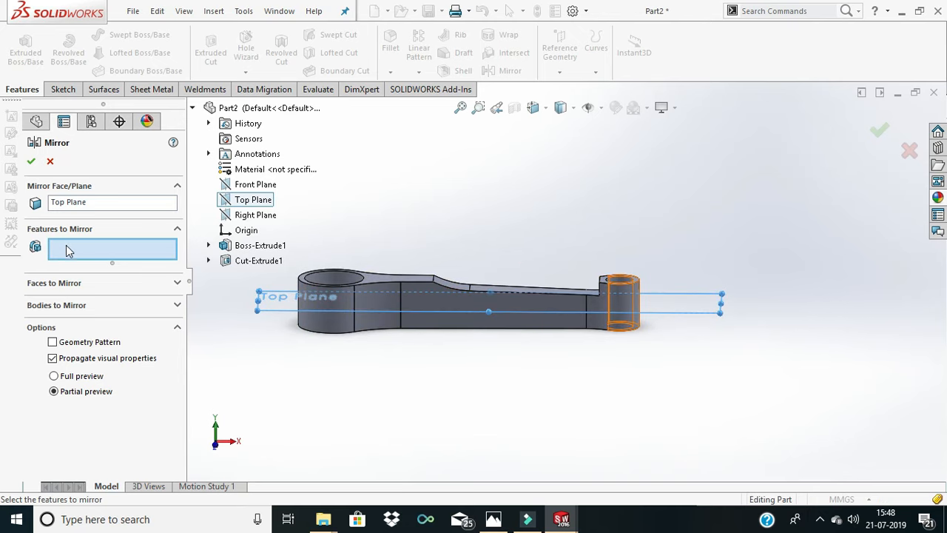
click(251, 260)
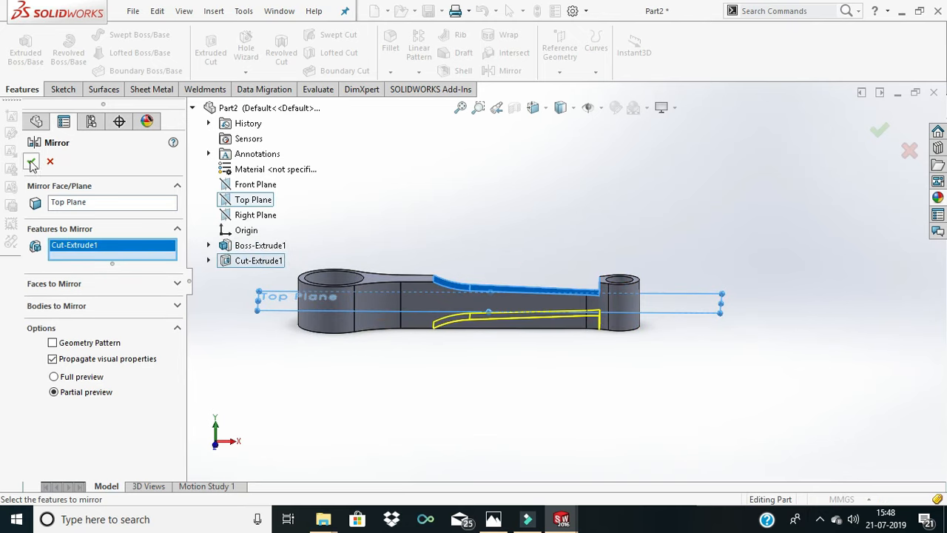
key(Return)
- Start a new sketch on the Top Plane and view it face-on
middle_drag(554, 250, 482, 311)
click(522, 253)
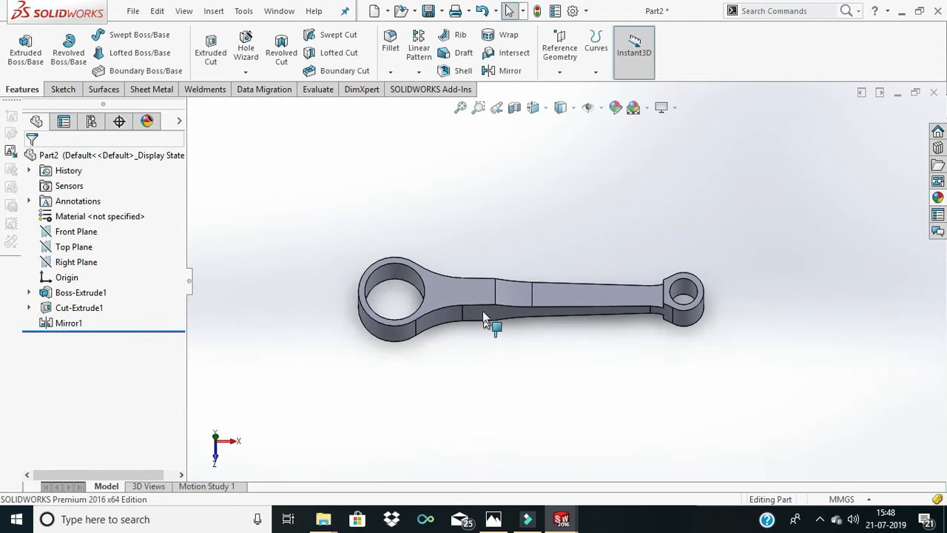
right_click(80, 246)
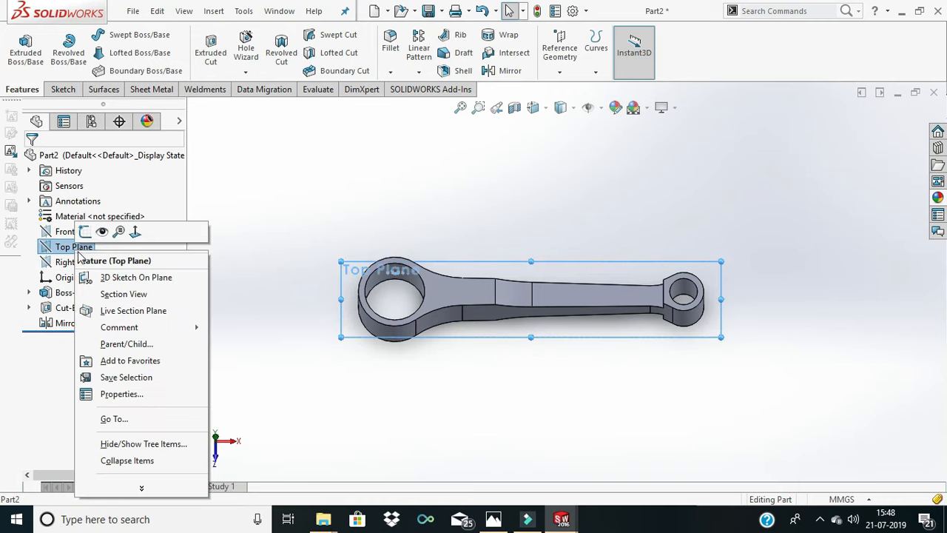
click(85, 236)
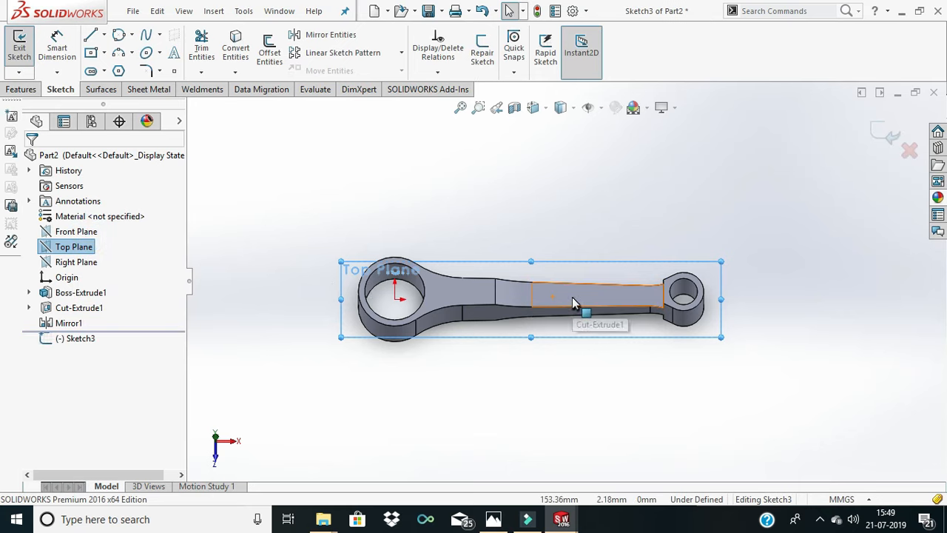
click(541, 200)
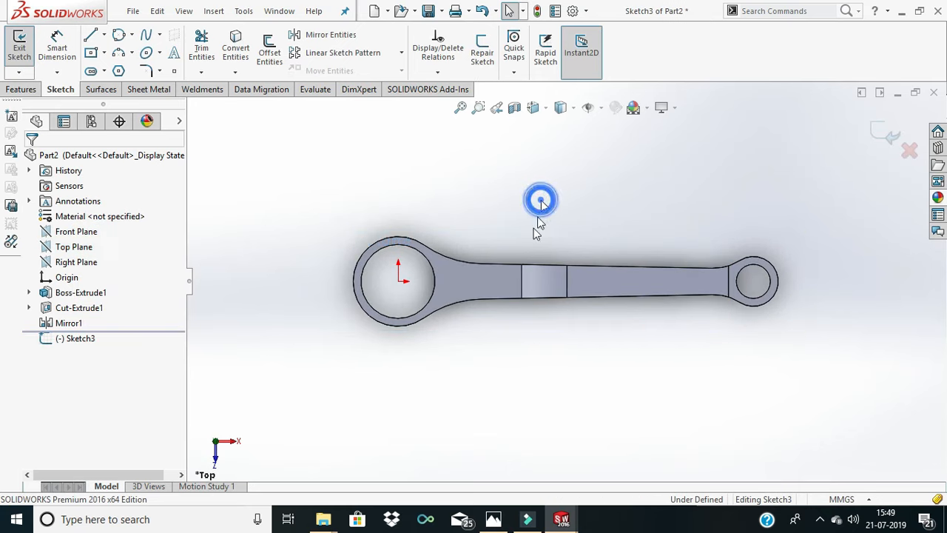
click(104, 70)
click(125, 102)
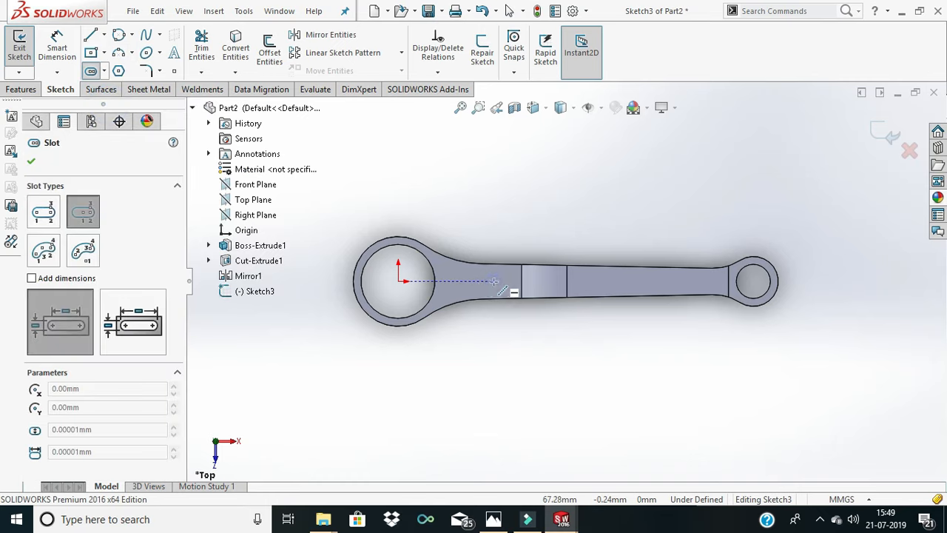
click(493, 281)
click(533, 284)
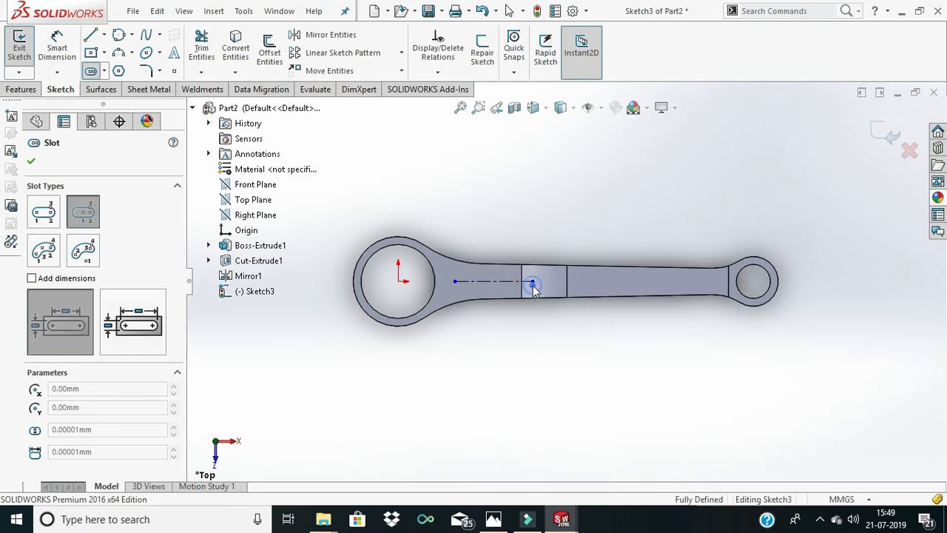
click(554, 268)
right_click(557, 262)
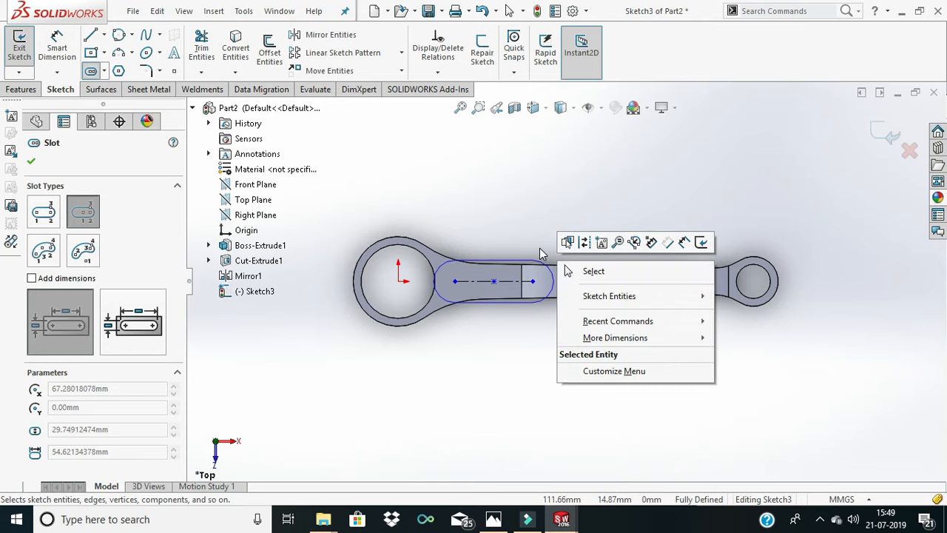
click(586, 271)
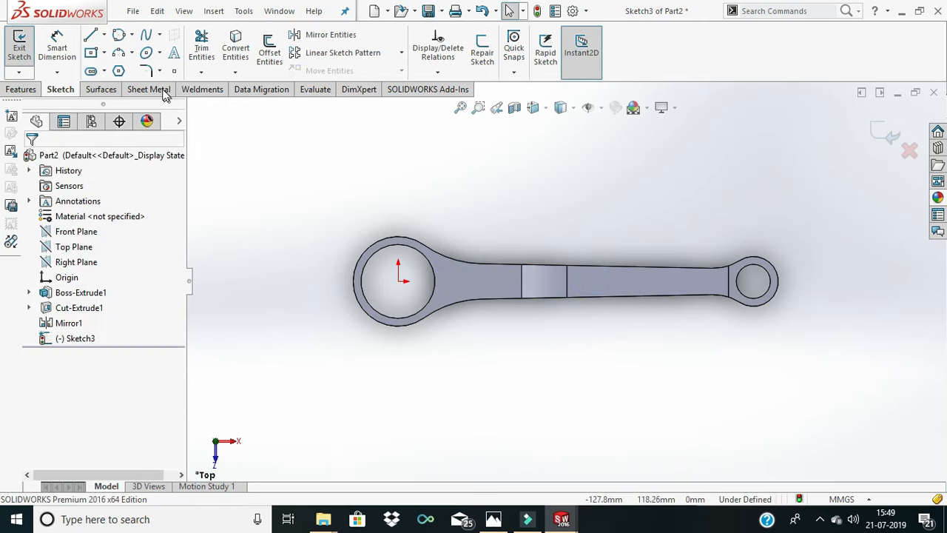
- Draw a centerpoint straight slot along the rod's centerline, about 139 mm between centers and about 28 mm wide
click(91, 71)
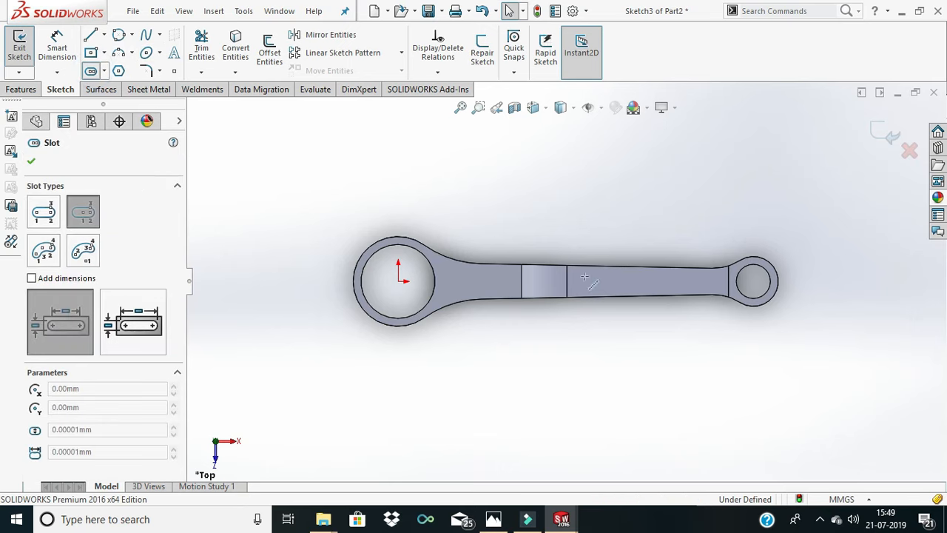
click(547, 280)
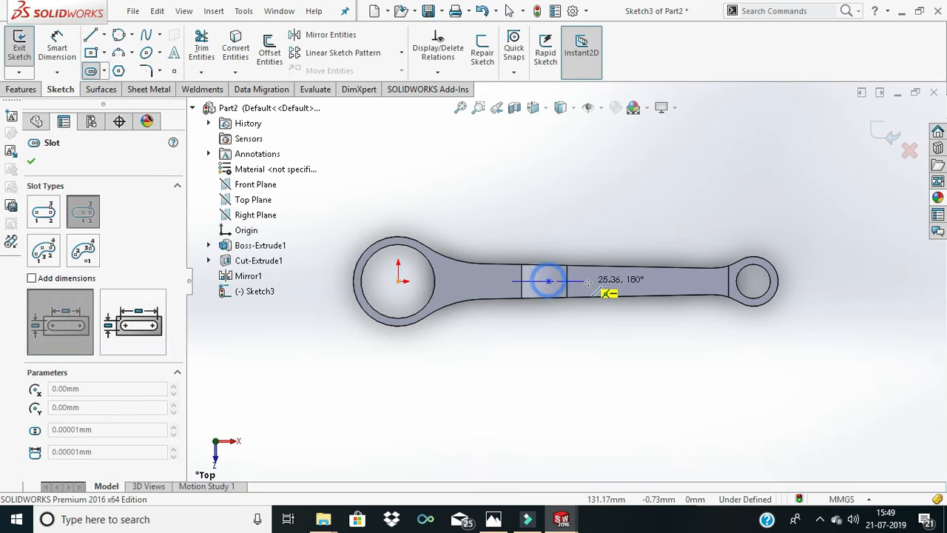
click(646, 281)
click(646, 270)
right_click(646, 270)
click(631, 271)
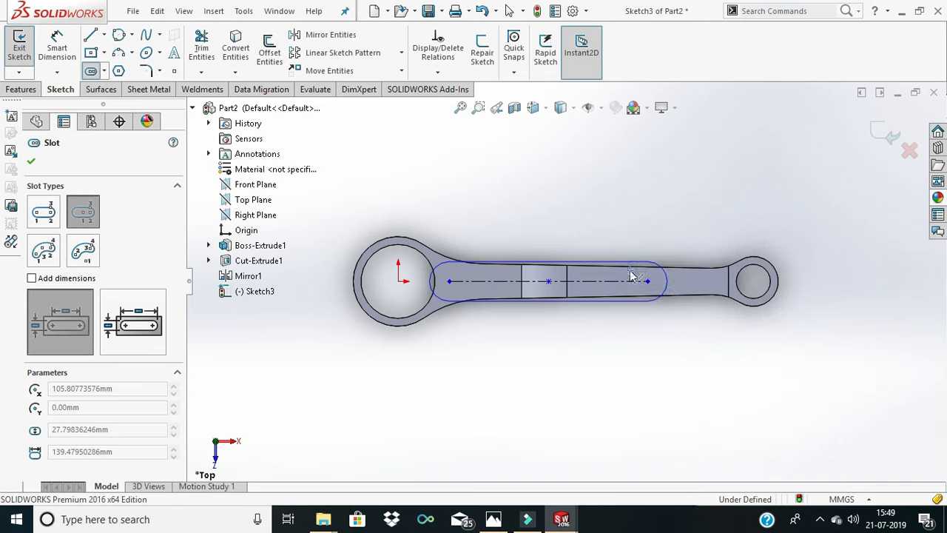
right_click(569, 237)
click(600, 249)
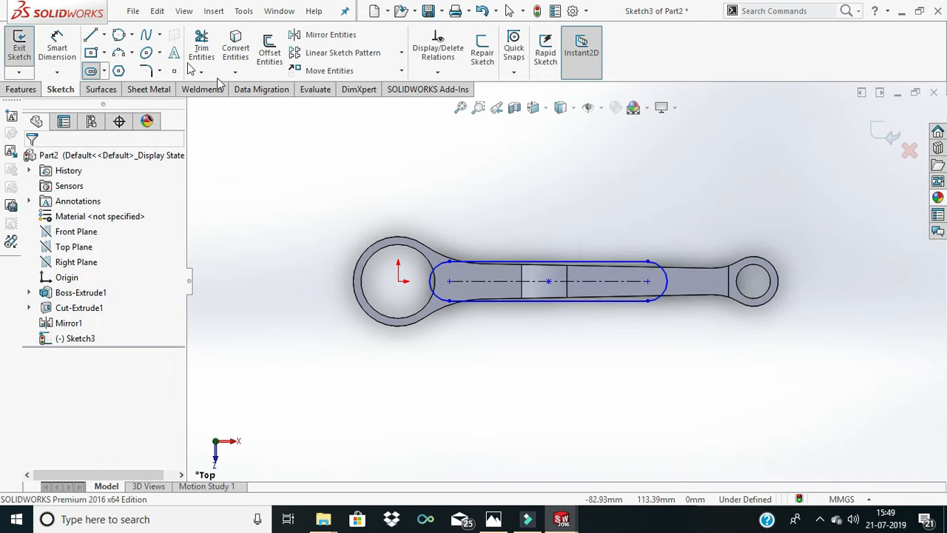
- Dimension the radius of the slot's end arc nearest the small eye as 6 mm
click(57, 46)
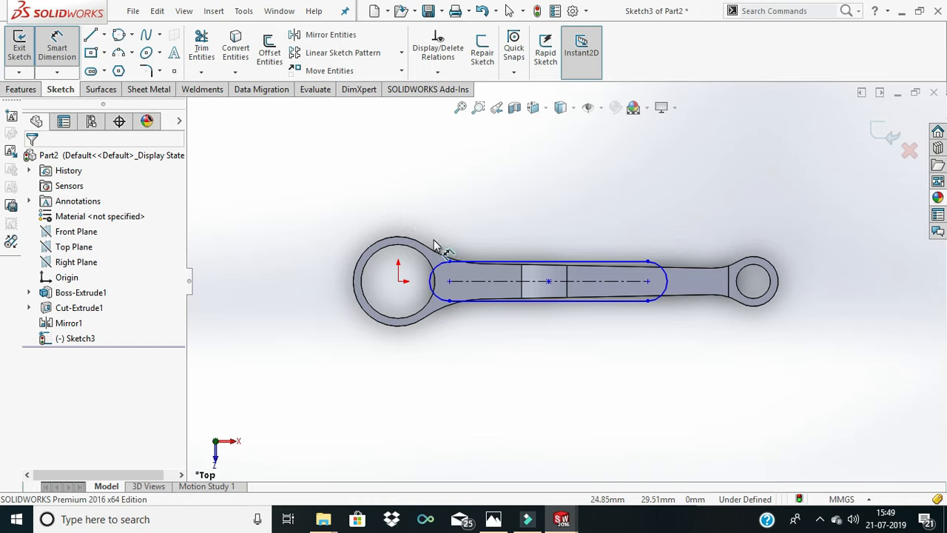
click(664, 268)
click(655, 241)
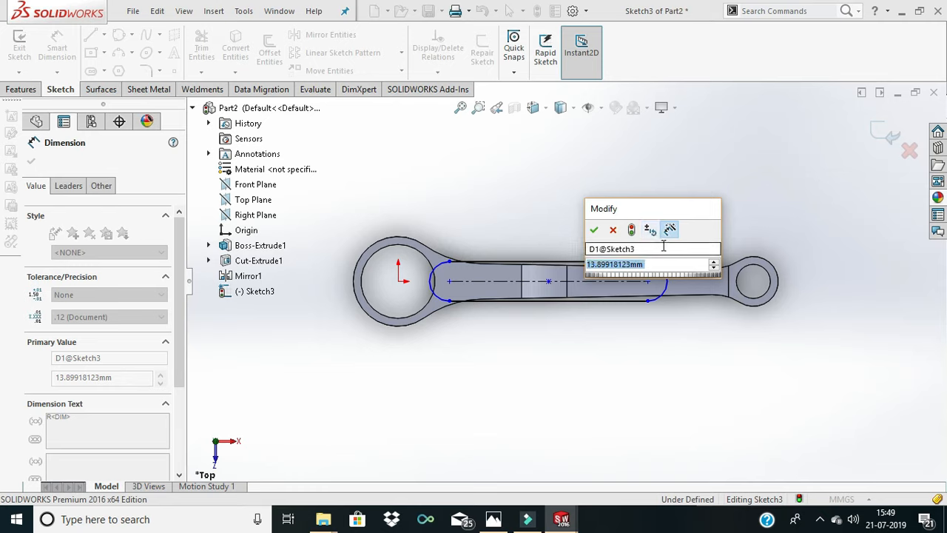
key(Return)
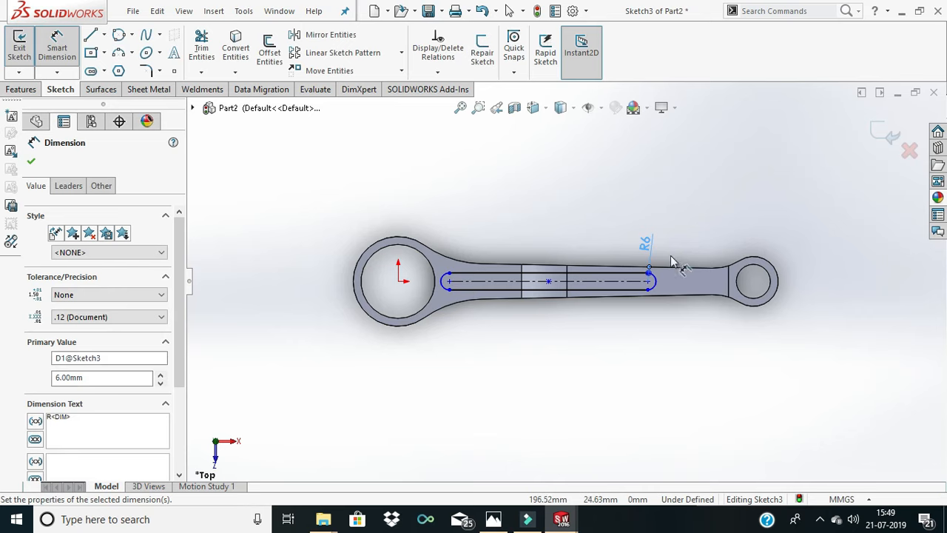
- Dimension the slot's center-to-center length as 150 mm
scroll(518, 288, down, 2)
click(518, 279)
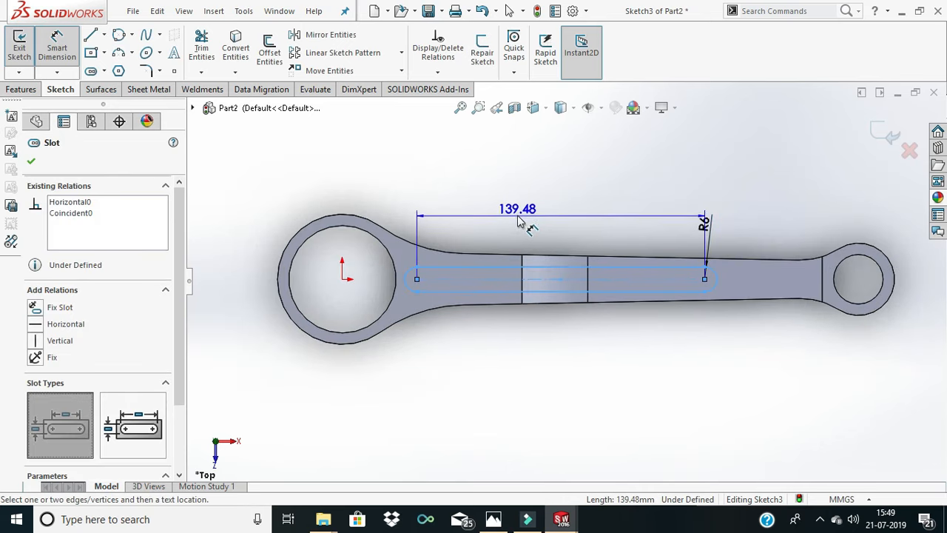
click(519, 216)
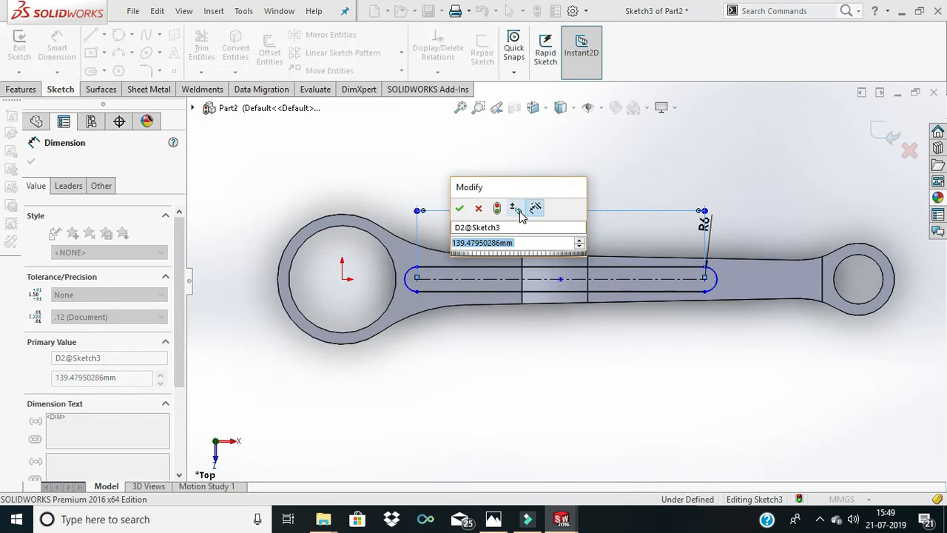
text(150)
key(Return)
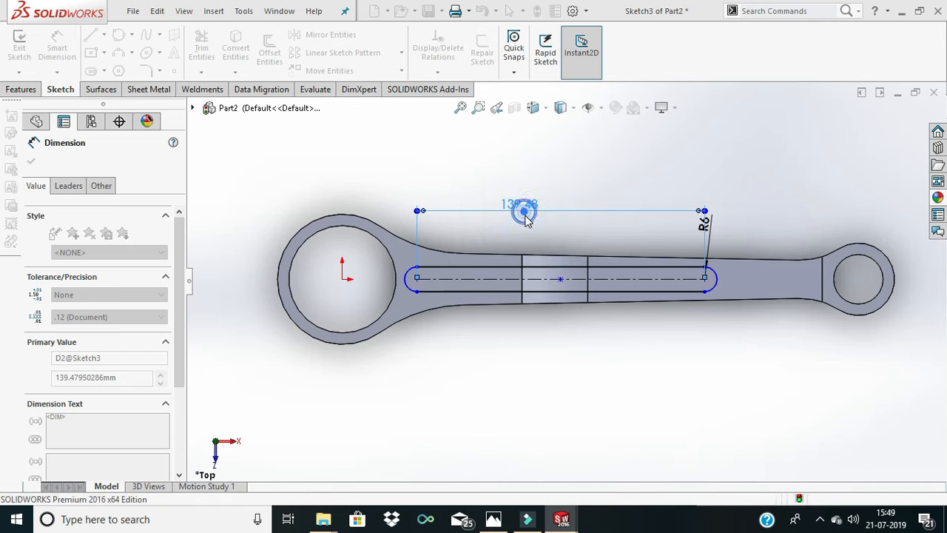
click(614, 178)
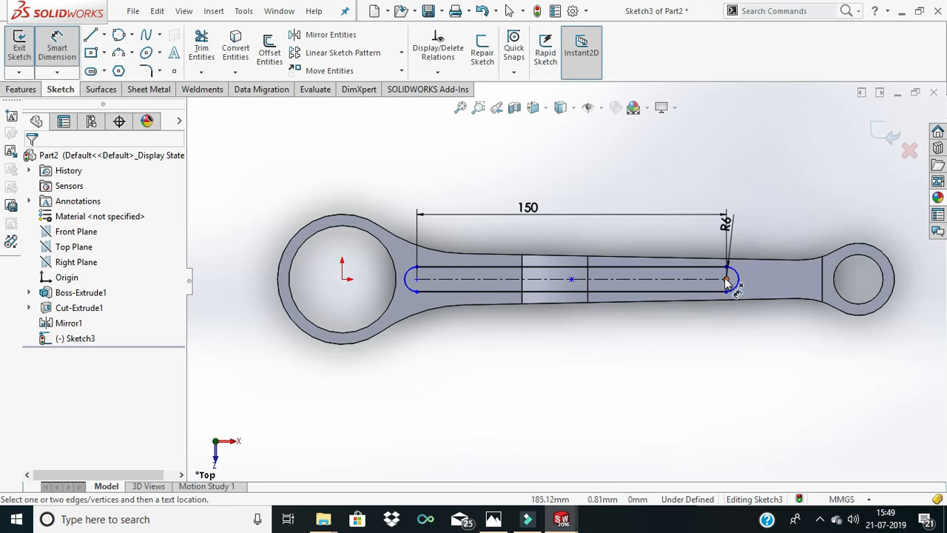
click(752, 284)
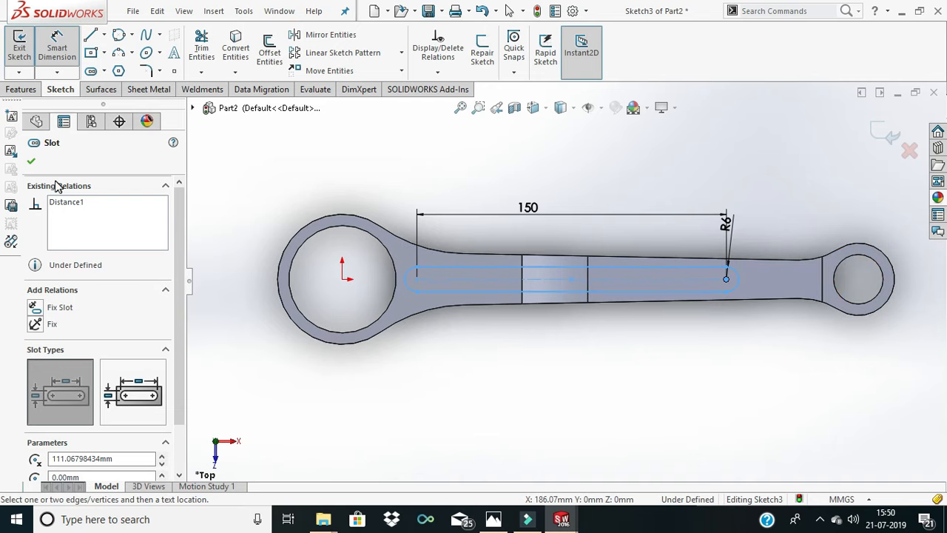
click(31, 162)
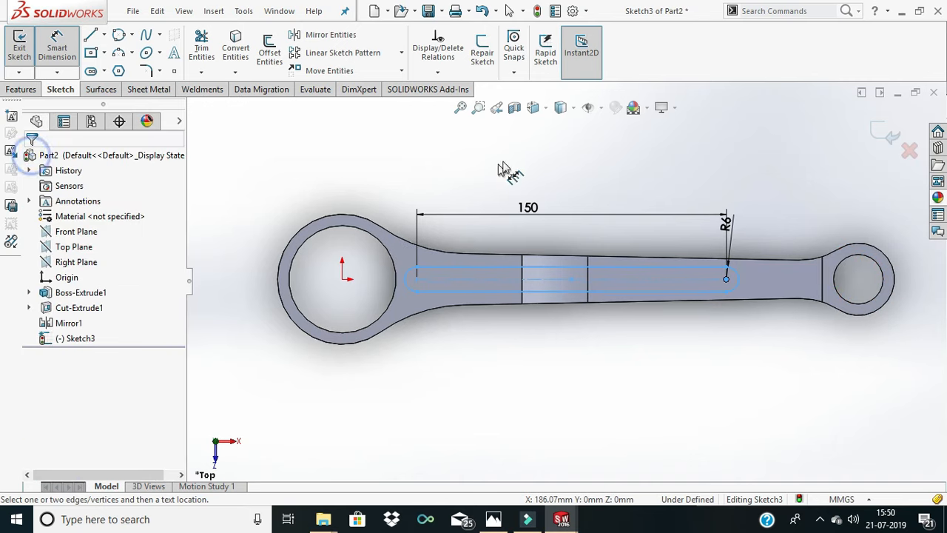
click(699, 178)
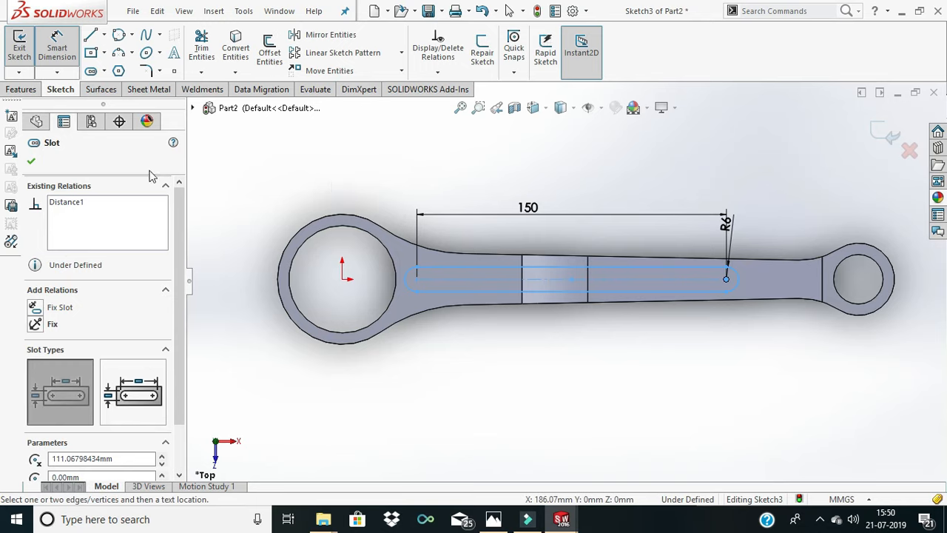
click(32, 161)
click(582, 164)
click(33, 161)
click(326, 189)
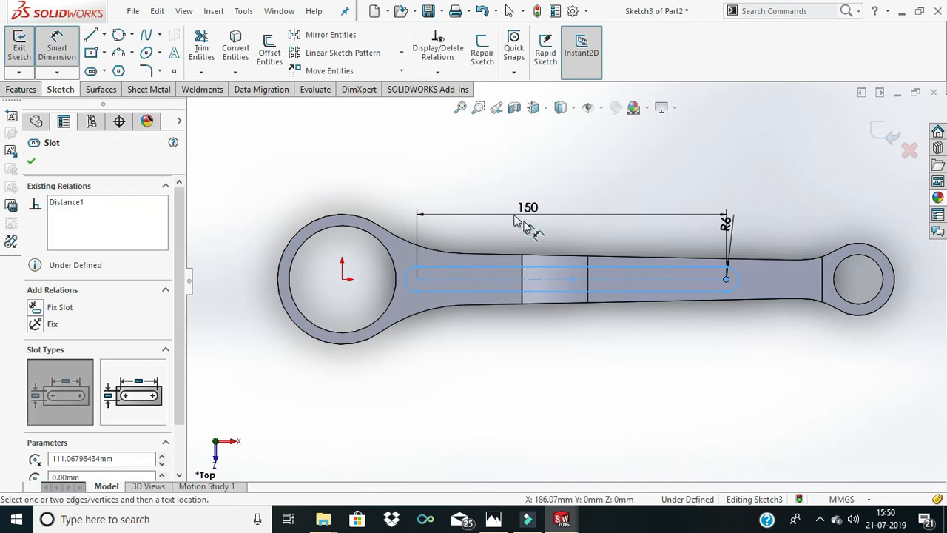
click(30, 162)
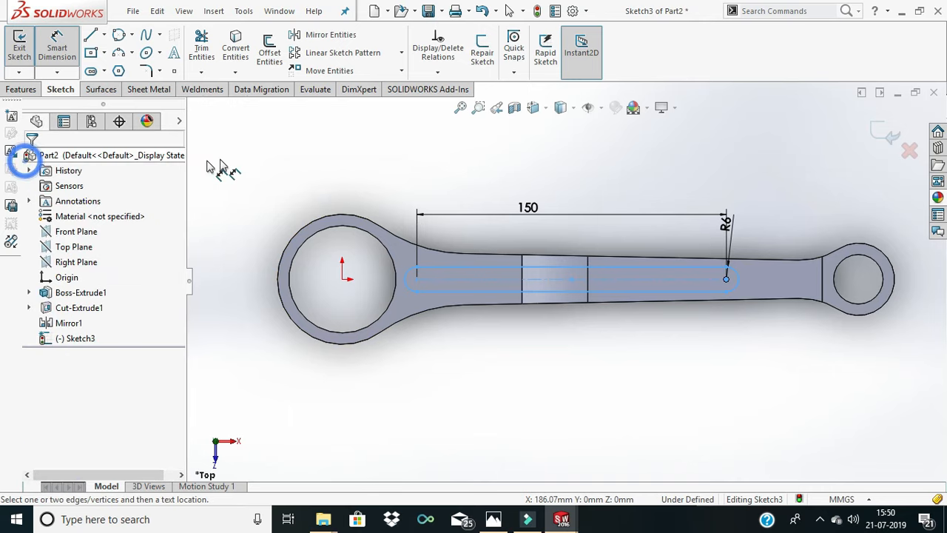
key(Escape)
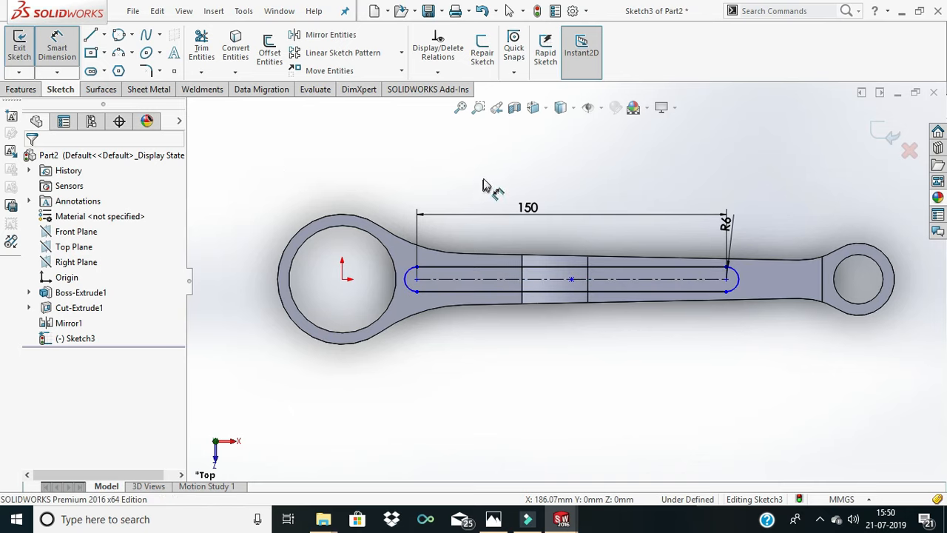
key(Escape)
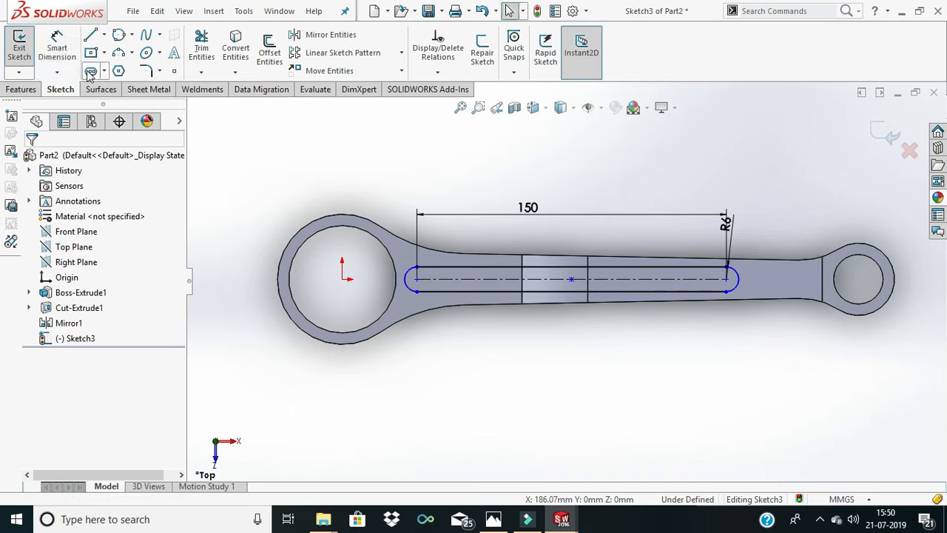
- Draw a circle of 12 mm radius coinciding with the hole in the rod's small end
click(132, 35)
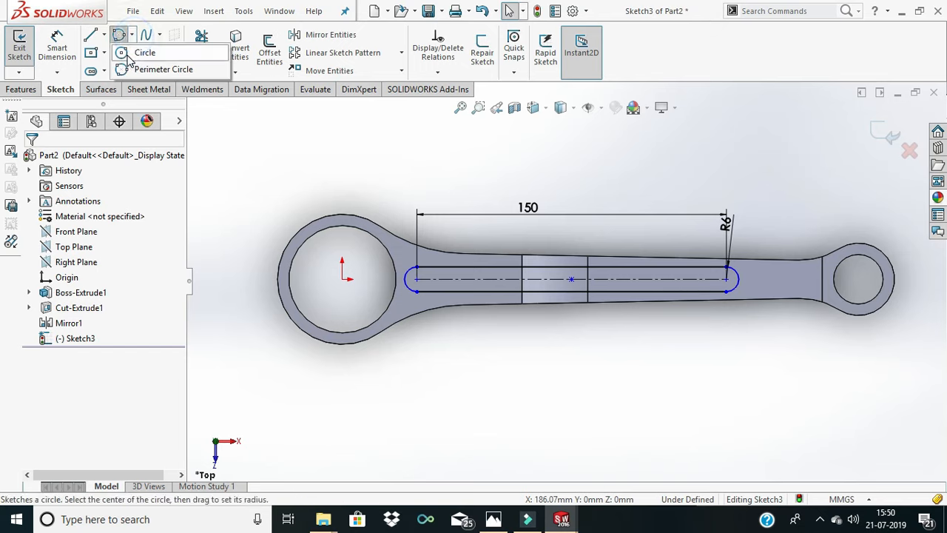
mouse_move(92, 40)
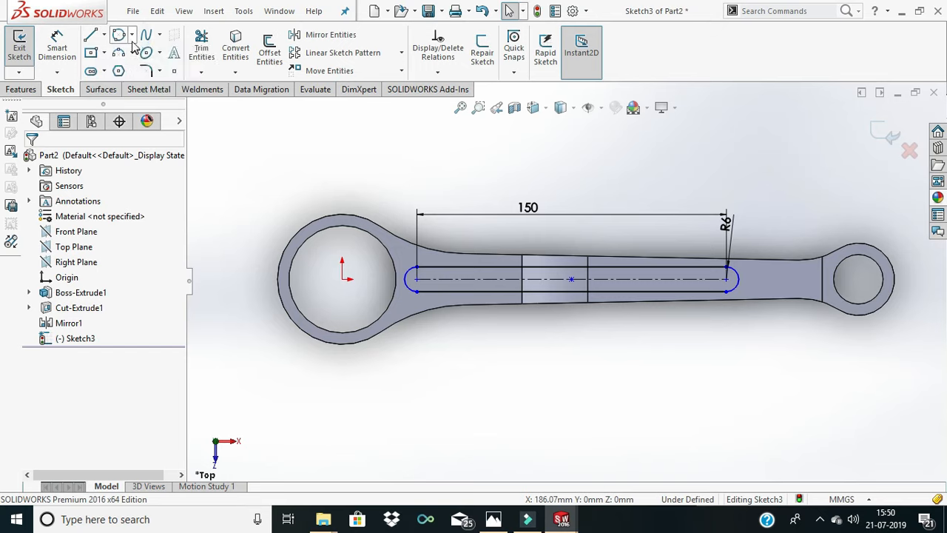
click(137, 50)
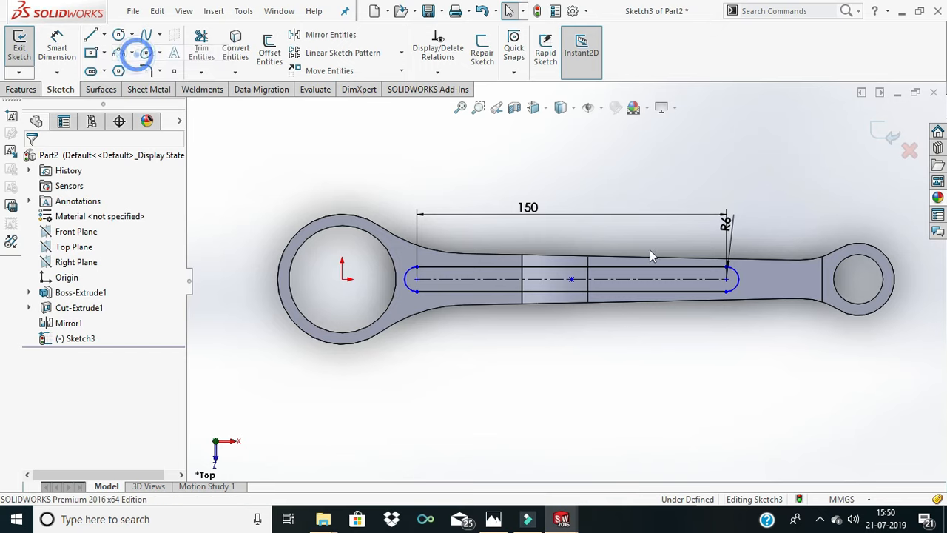
click(858, 279)
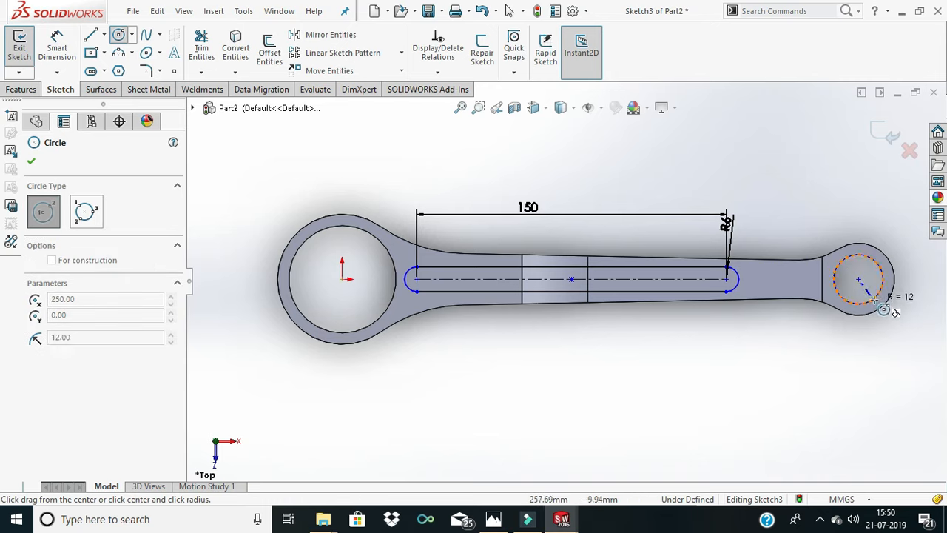
click(882, 309)
right_click(887, 305)
click(885, 300)
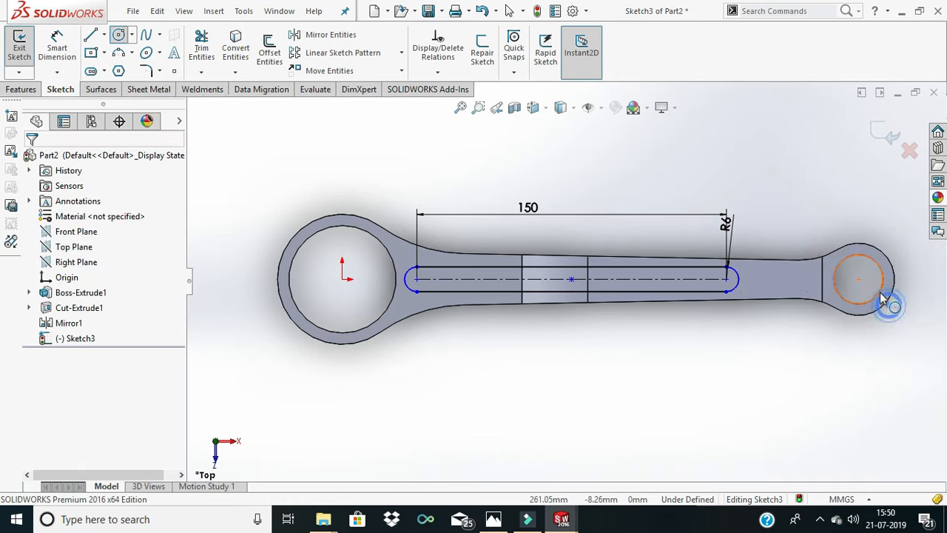
- Convert the circle on the small-end hole to construction geometry
right_click(880, 287)
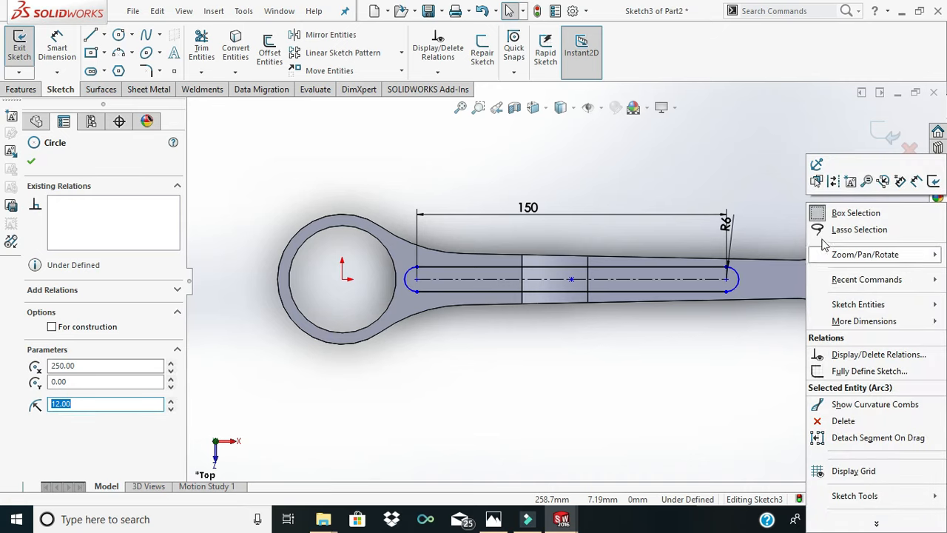
click(837, 183)
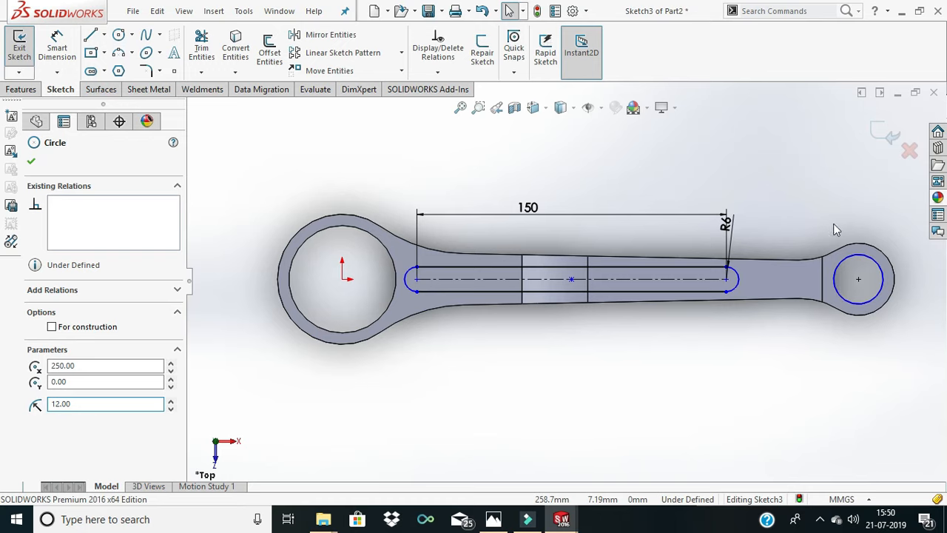
click(865, 287)
right_click(848, 298)
click(837, 184)
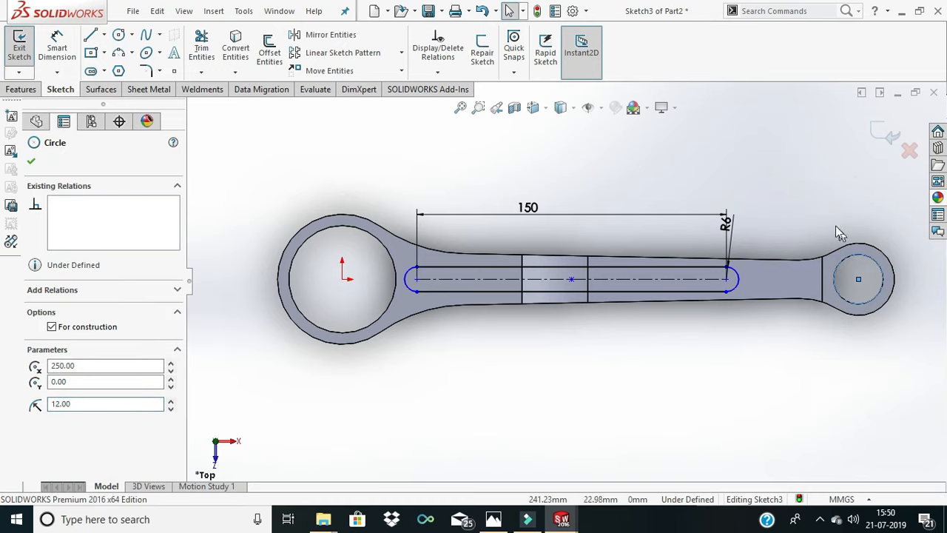
click(803, 200)
scroll(881, 273, down, 5)
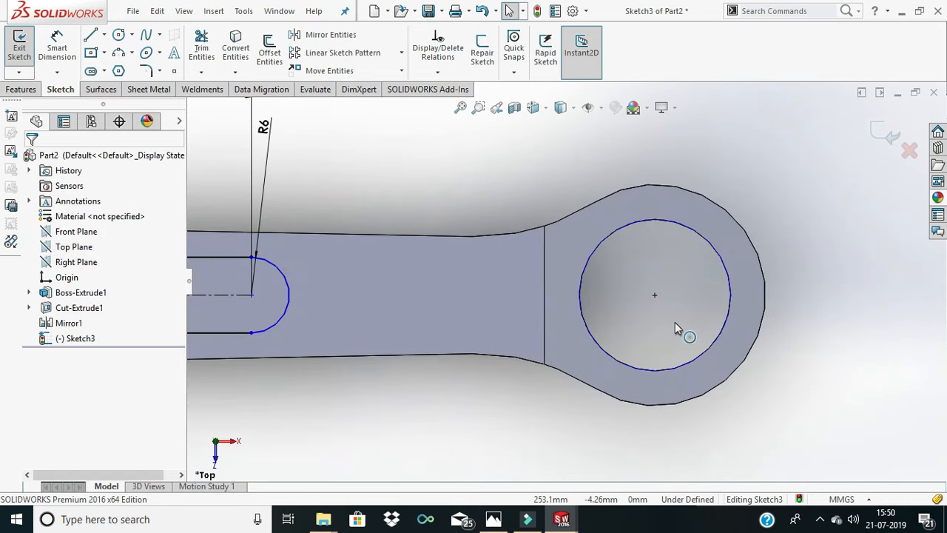
scroll(675, 323, down, 2)
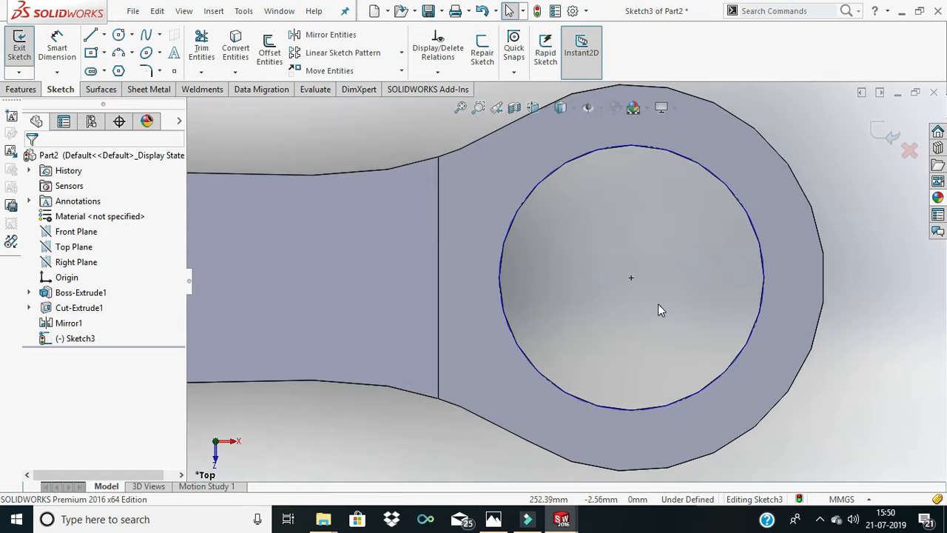
click(503, 257)
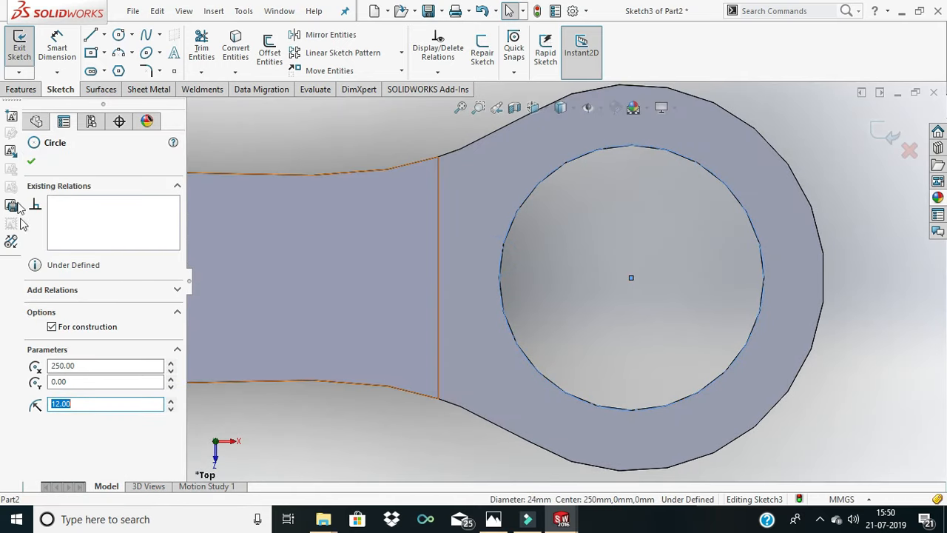
click(31, 162)
- Dimension the distance between the slot's right-hand arc center and the small-end hole's center as 30 mm
scroll(433, 221, up, 3)
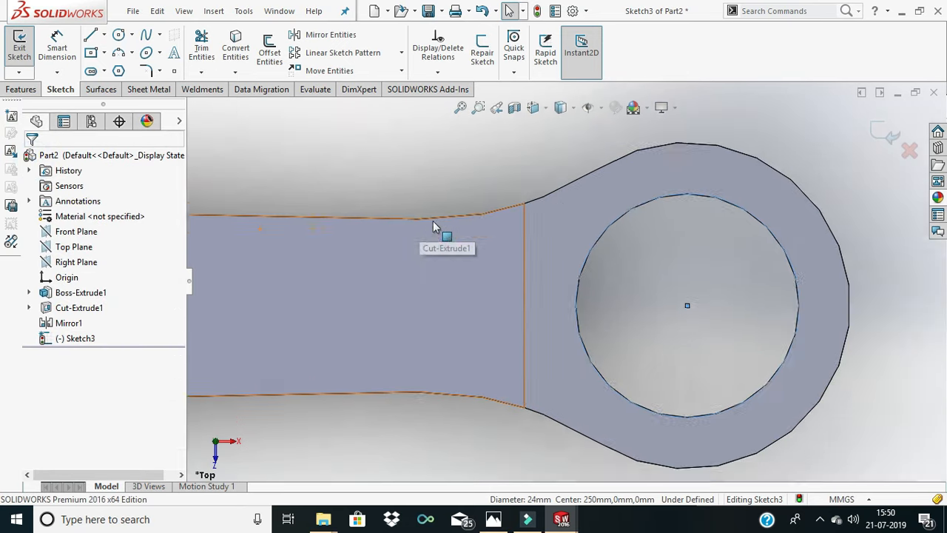
scroll(467, 247, up, 2)
click(57, 46)
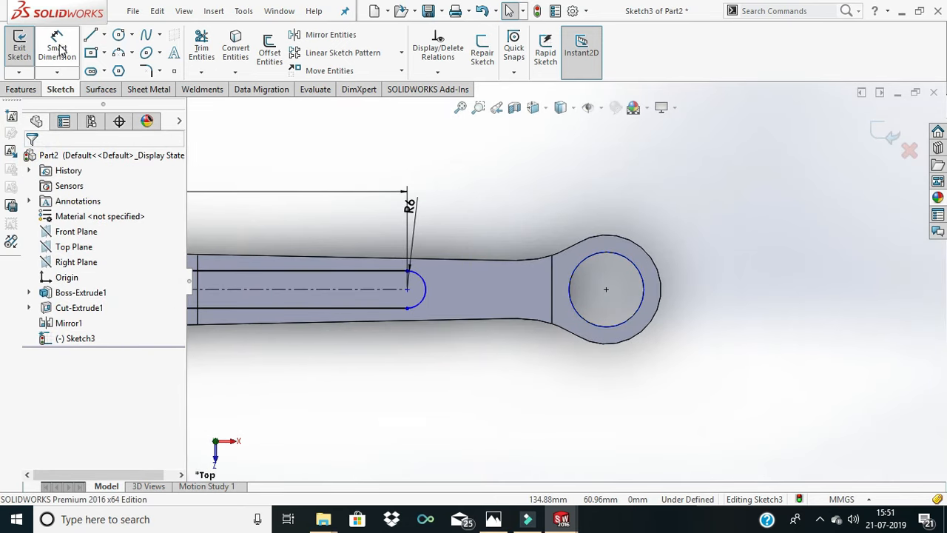
key(Escape)
click(406, 288)
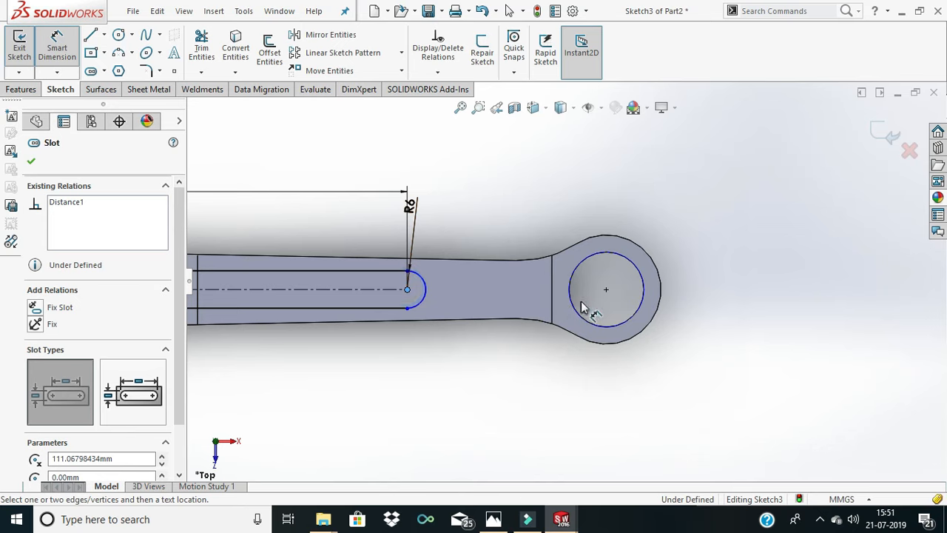
click(549, 206)
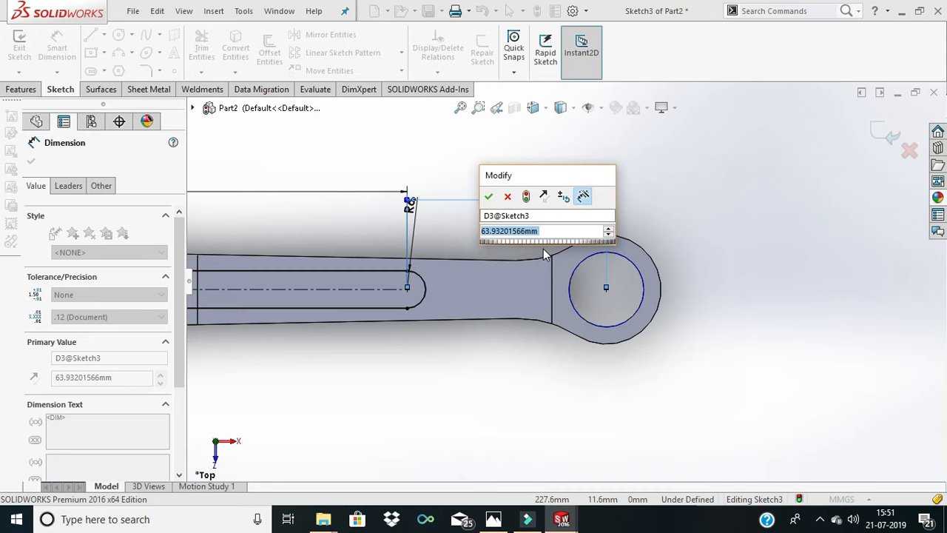
text(30)
key(Return)
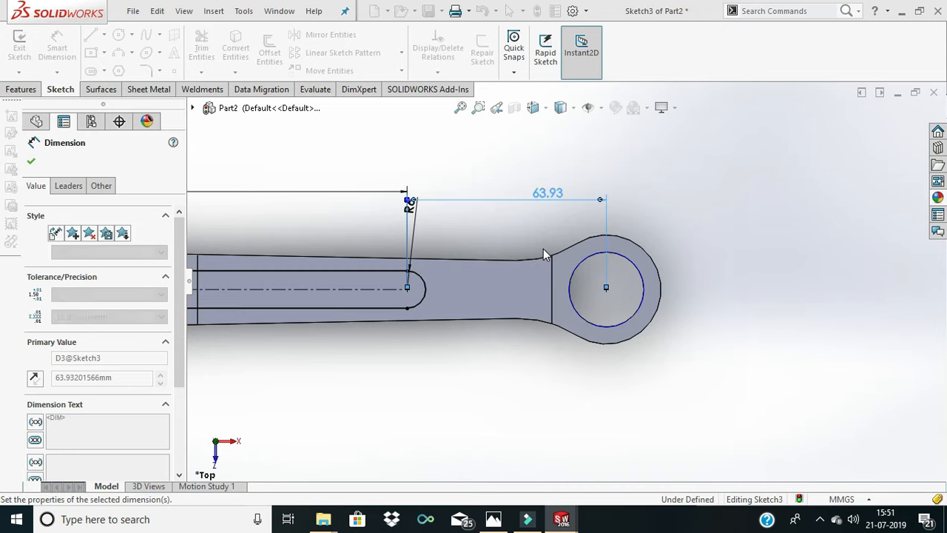
scroll(542, 248, up, 6)
scroll(476, 264, down, 3)
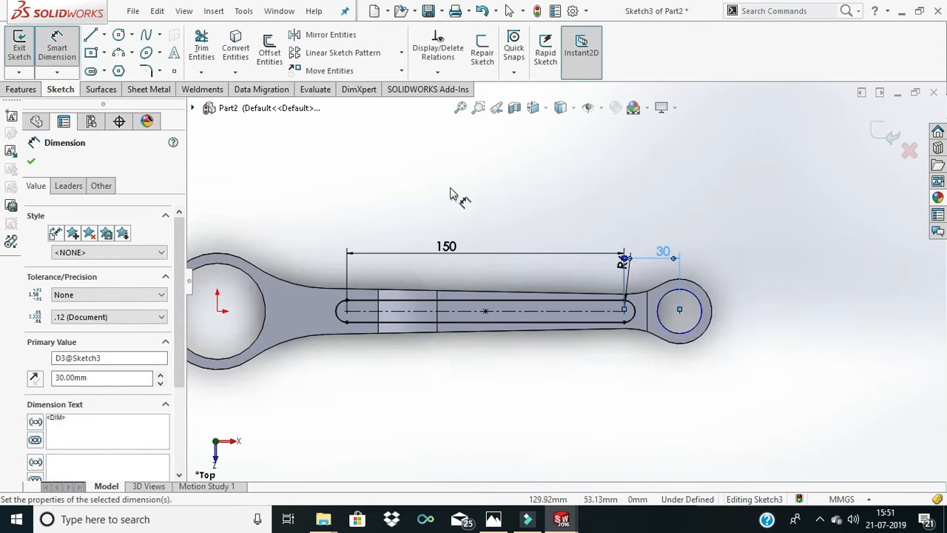
click(446, 178)
scroll(338, 302, down, 1)
scroll(336, 297, up, 3)
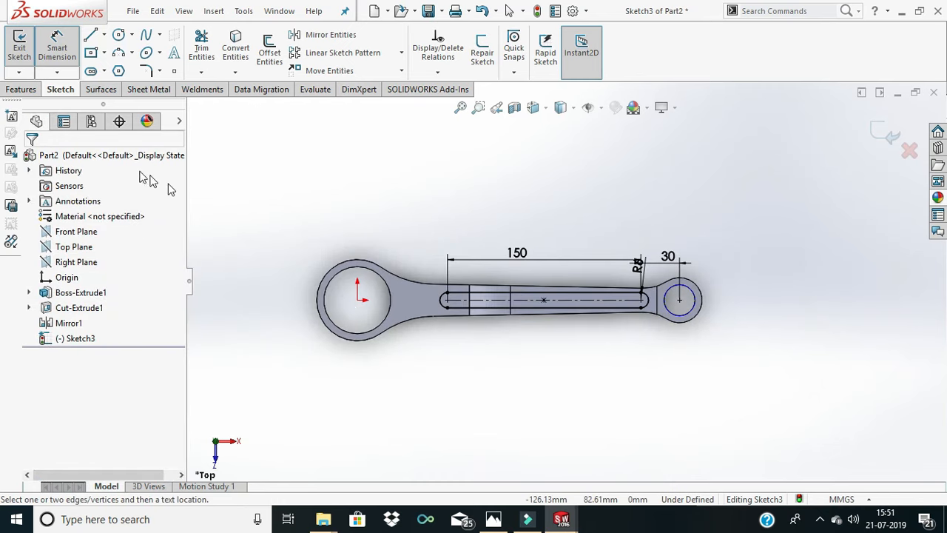
- Extrude-cut the slot sketch to a blind depth of 42 mm, using an Offset start condition
click(21, 90)
click(212, 51)
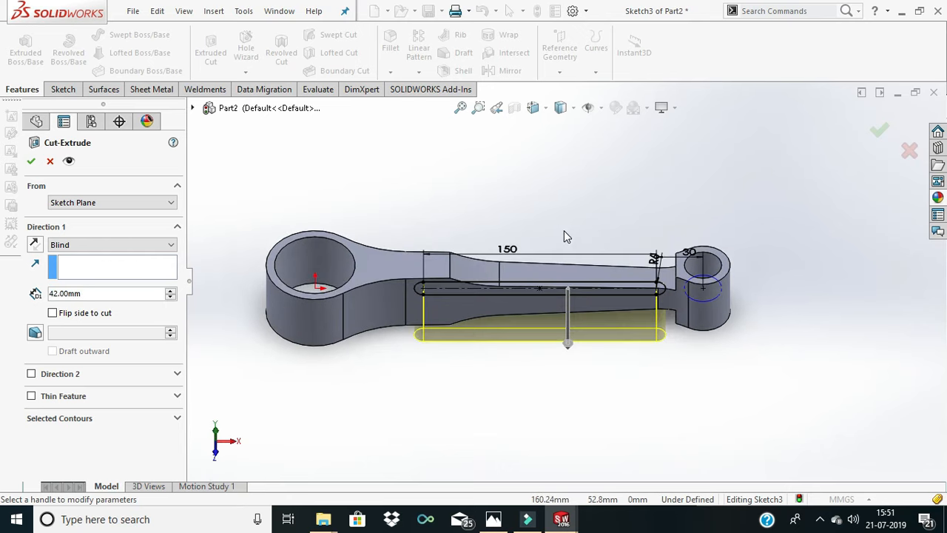
click(99, 204)
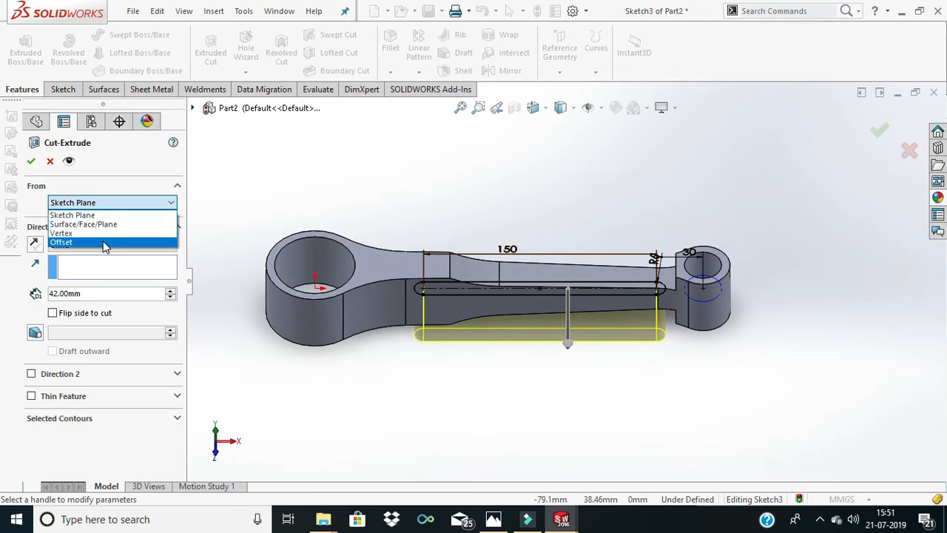
click(103, 237)
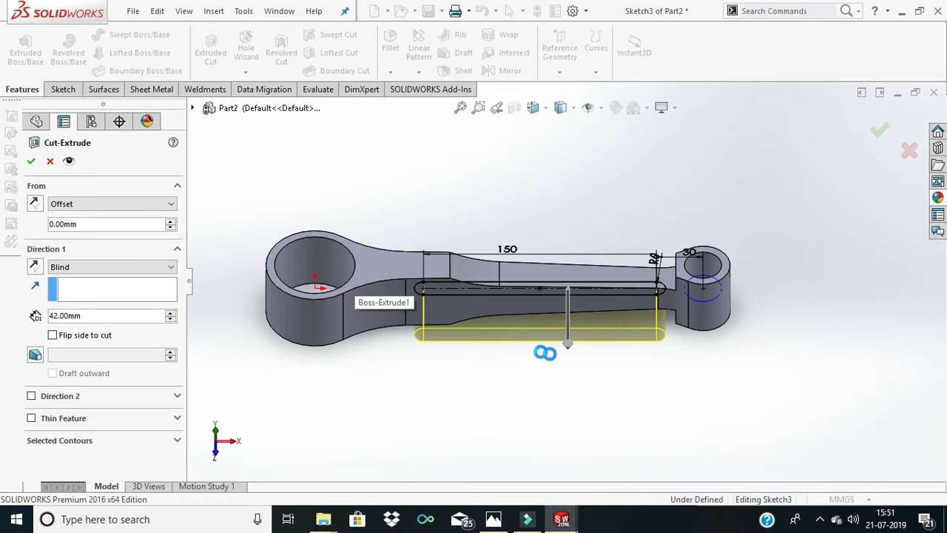
key(Return)
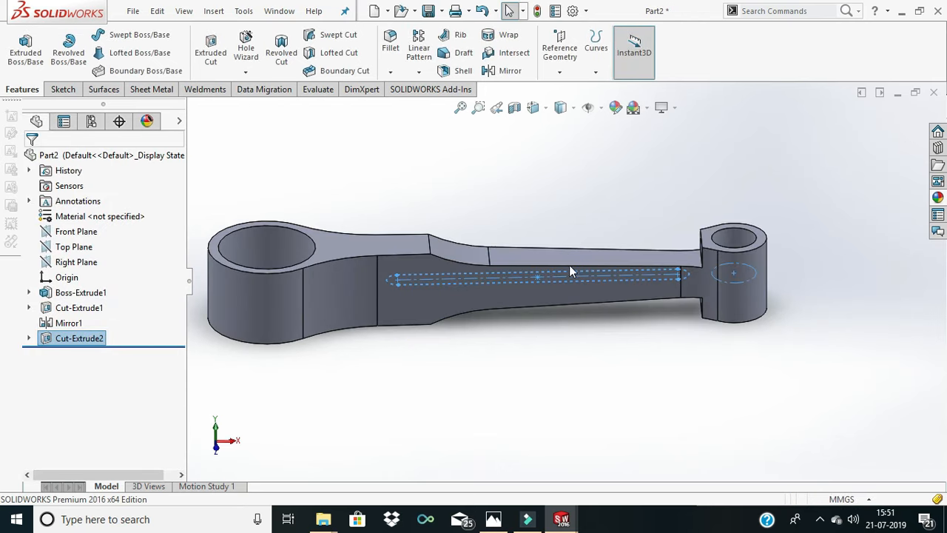
- Edit the slot's cut feature and set its start offset to 2.5 mm
right_click(79, 341)
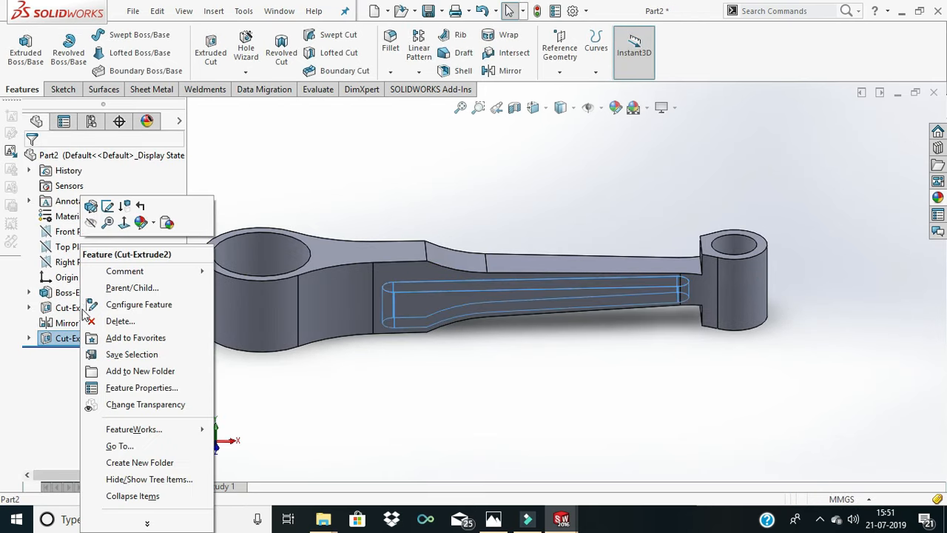
click(108, 206)
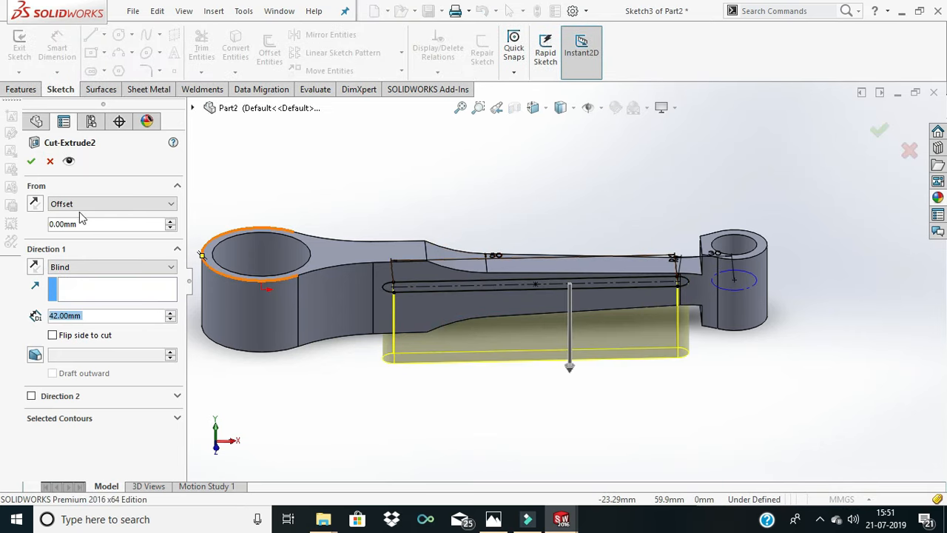
click(82, 224)
key(BackSpace)
key(BackSpace)
key(BackSpace)
key(BackSpace)
key(BackSpace)
key(BackSpace)
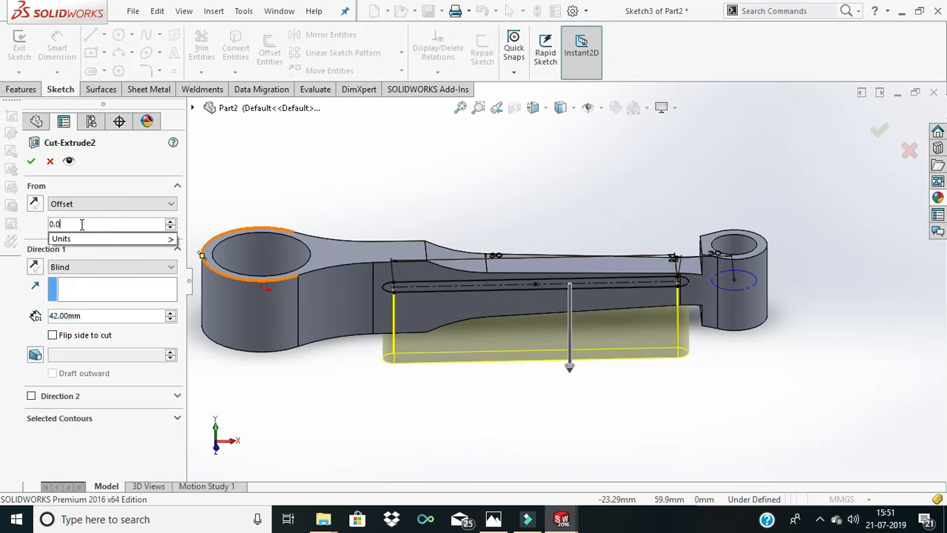
text(2.5)
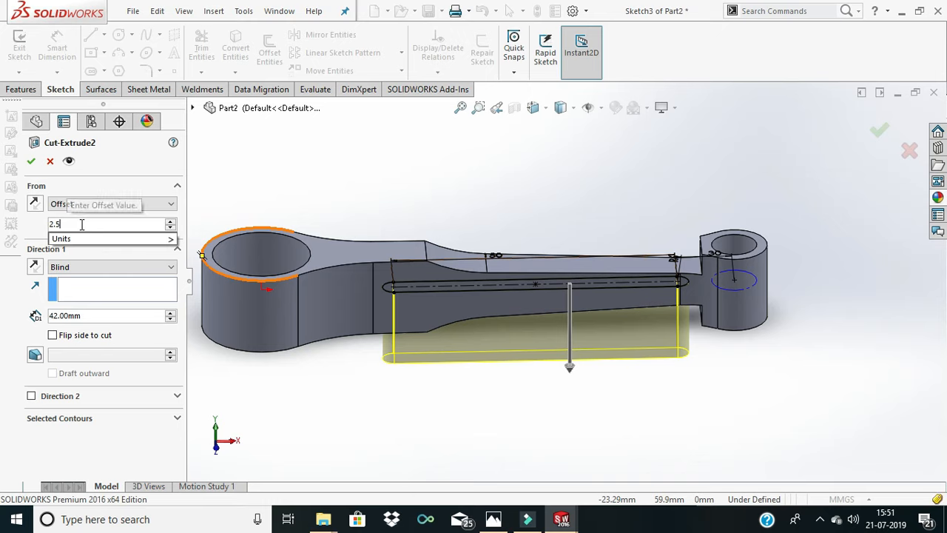
click(129, 173)
- Change the slot cut's end condition to Up To Next, reverse its direction to cut upward, and accept the feature
click(100, 268)
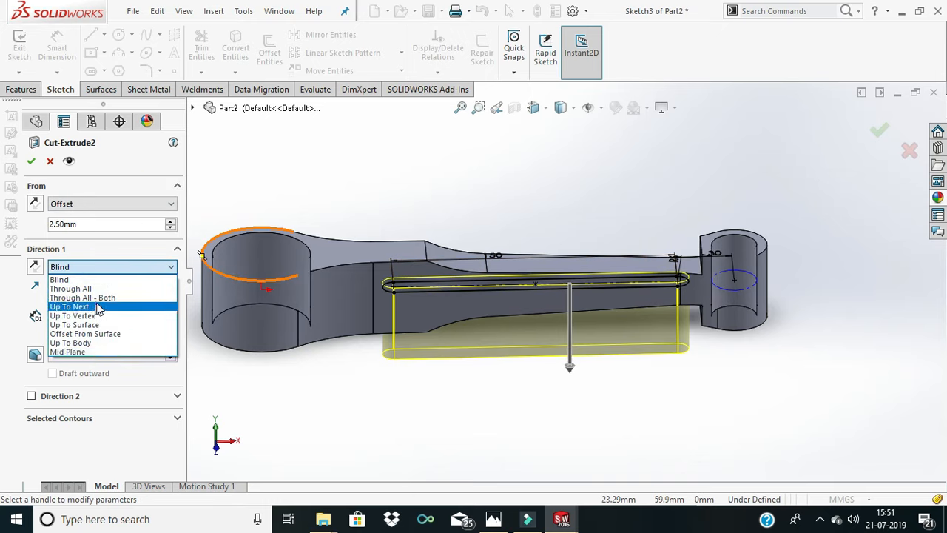
click(99, 306)
click(34, 267)
middle_drag(414, 320, 524, 256)
scroll(525, 253, down, 3)
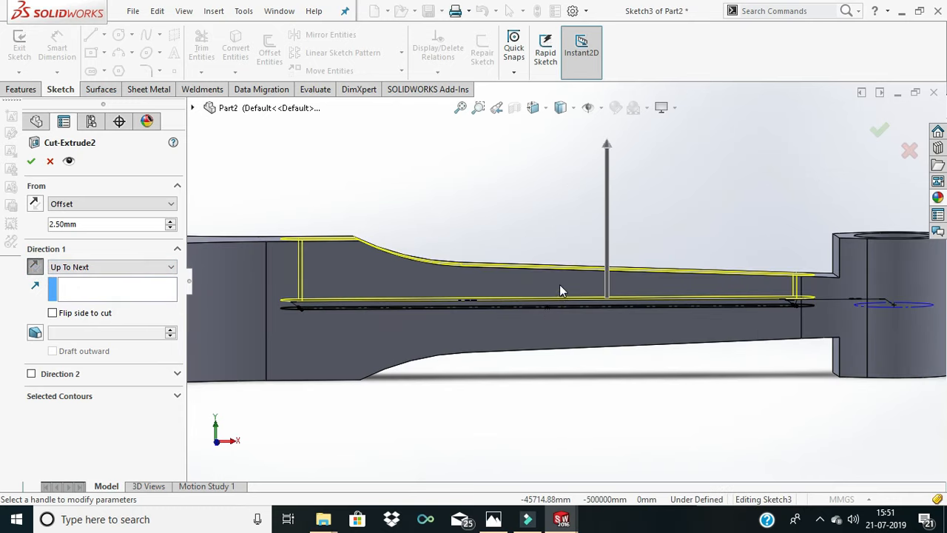
scroll(560, 284, up, 2)
click(32, 162)
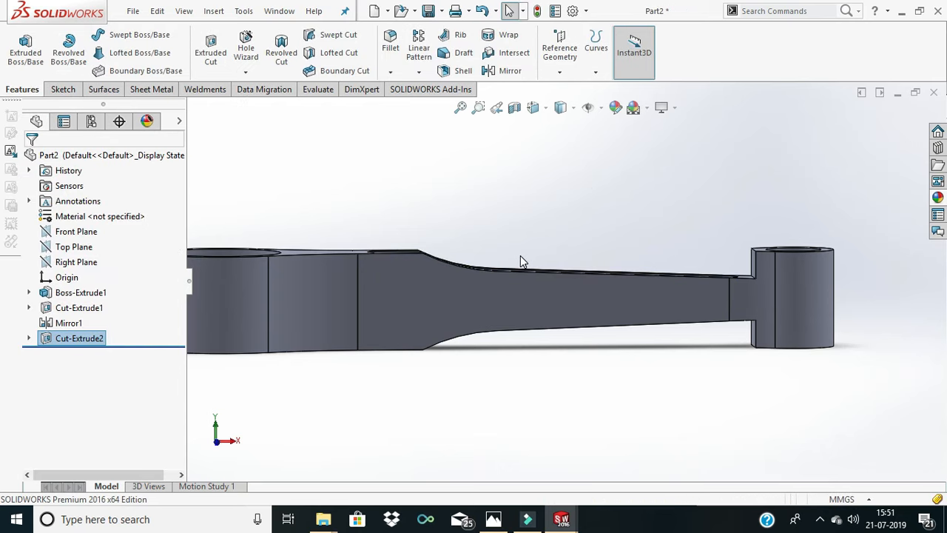
- Mirror the slot cut about the Top Plane
click(514, 71)
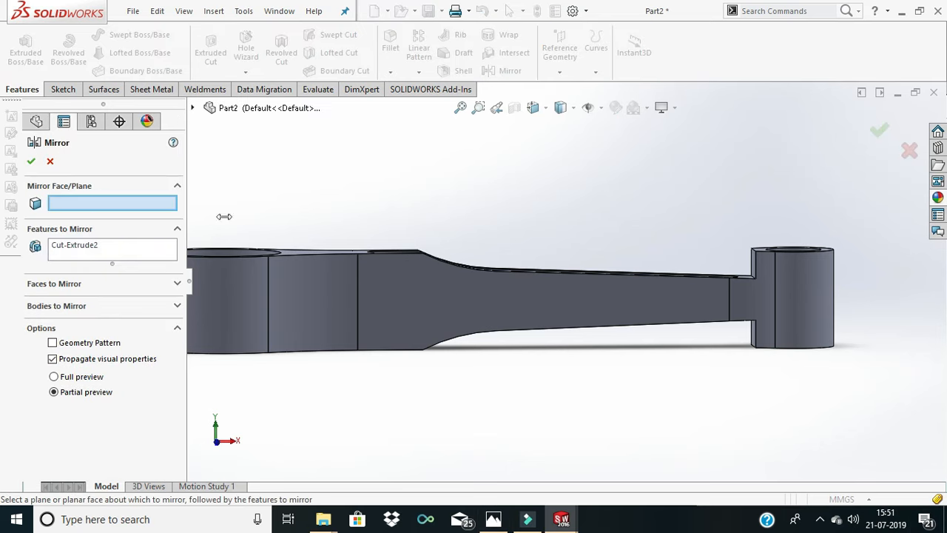
middle_drag(574, 259, 574, 306)
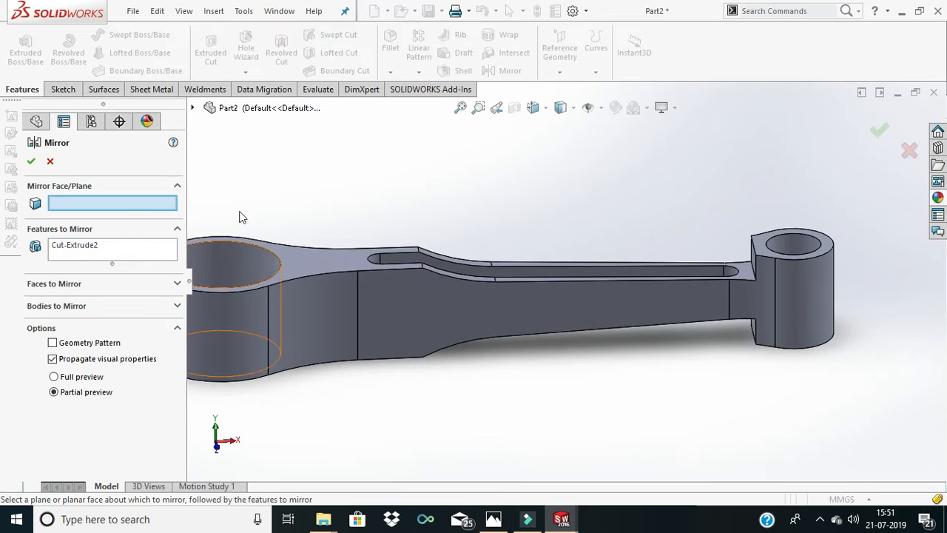
click(192, 104)
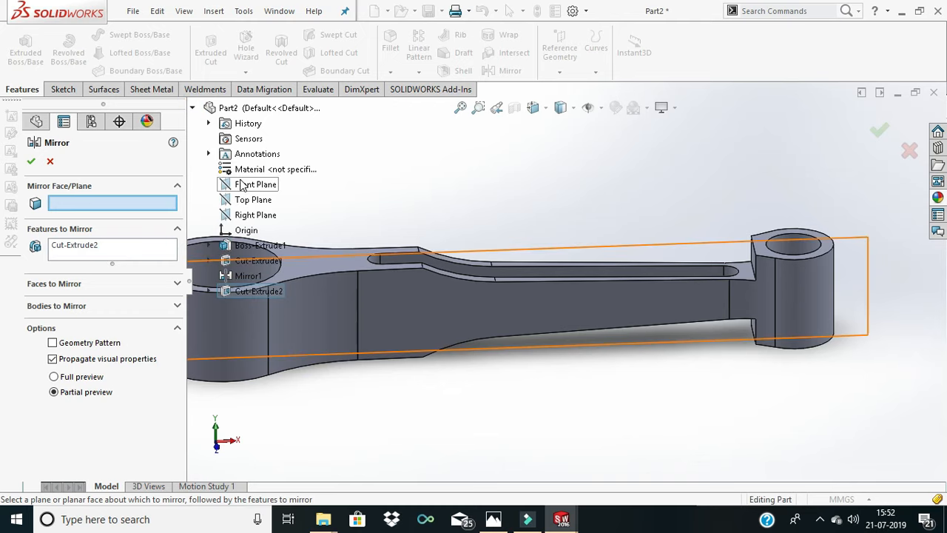
click(244, 200)
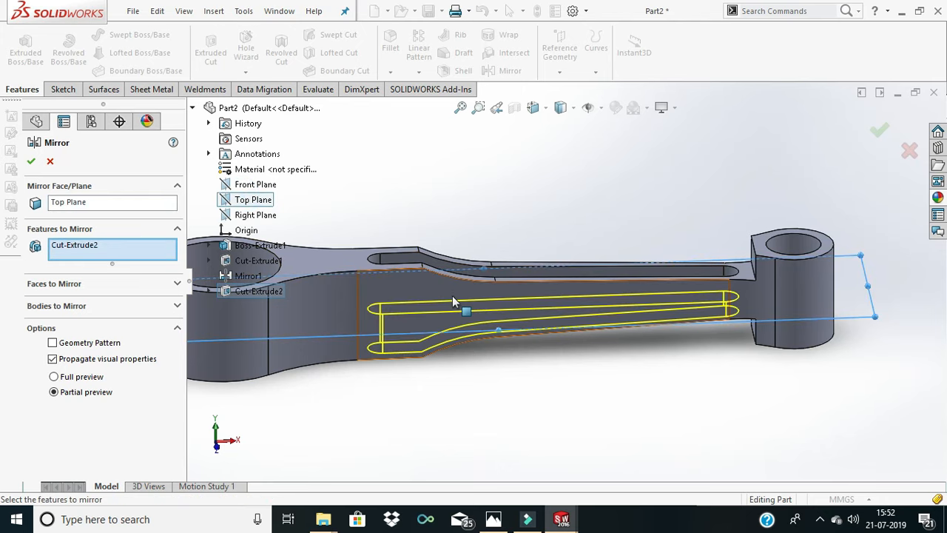
middle_drag(322, 268, 355, 219)
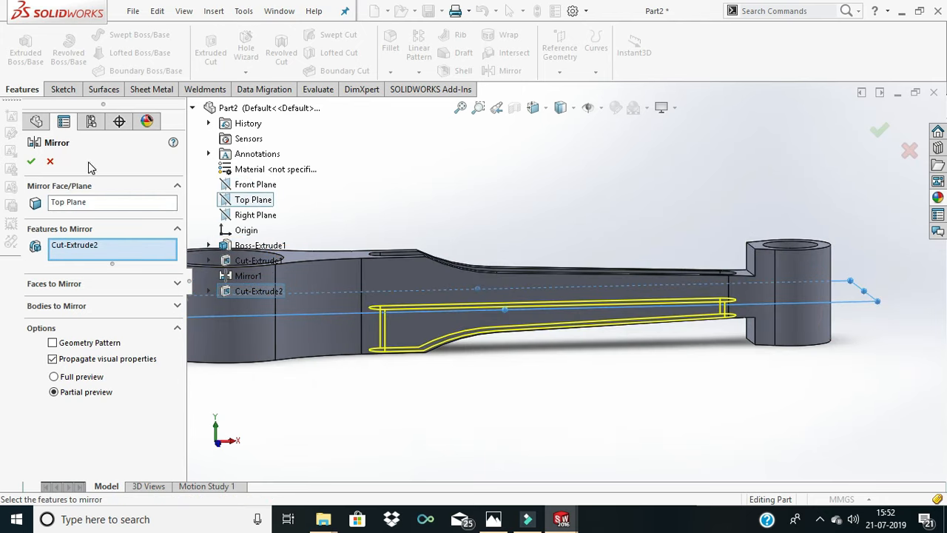
click(32, 162)
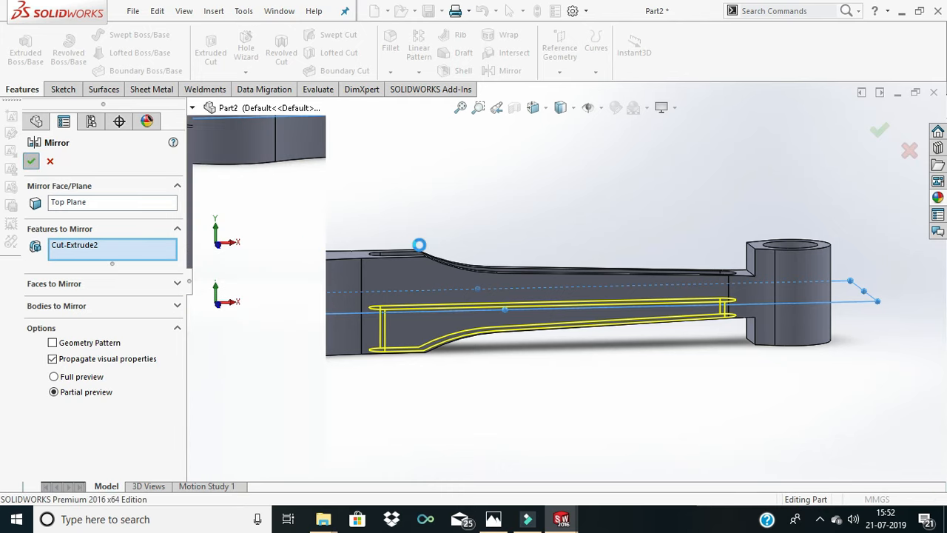
- Start a new sketch on the upper flat face around the rod's big end, viewed normal to the face
scroll(479, 271, down, 2)
scroll(479, 271, up, 2)
middle_drag(509, 313, 474, 335)
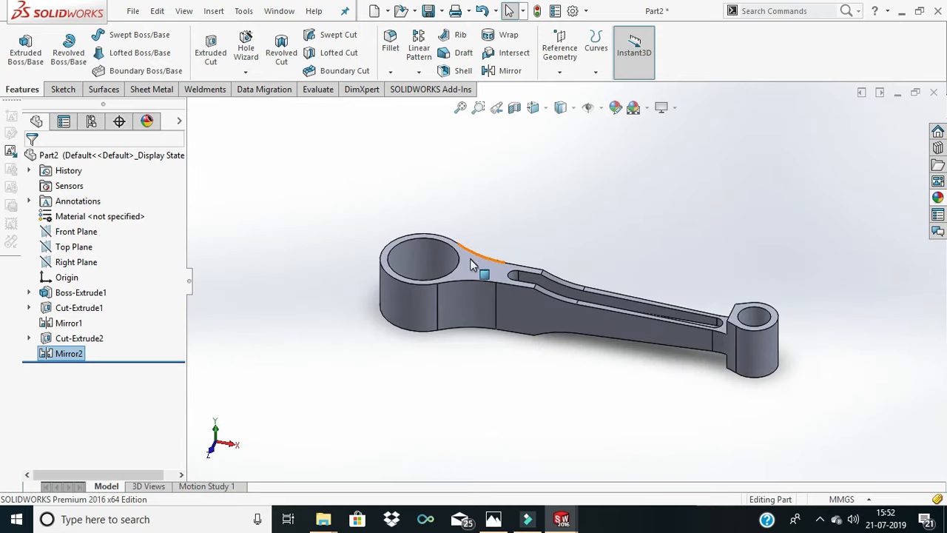
scroll(470, 265, down, 3)
scroll(475, 281, up, 2)
click(516, 281)
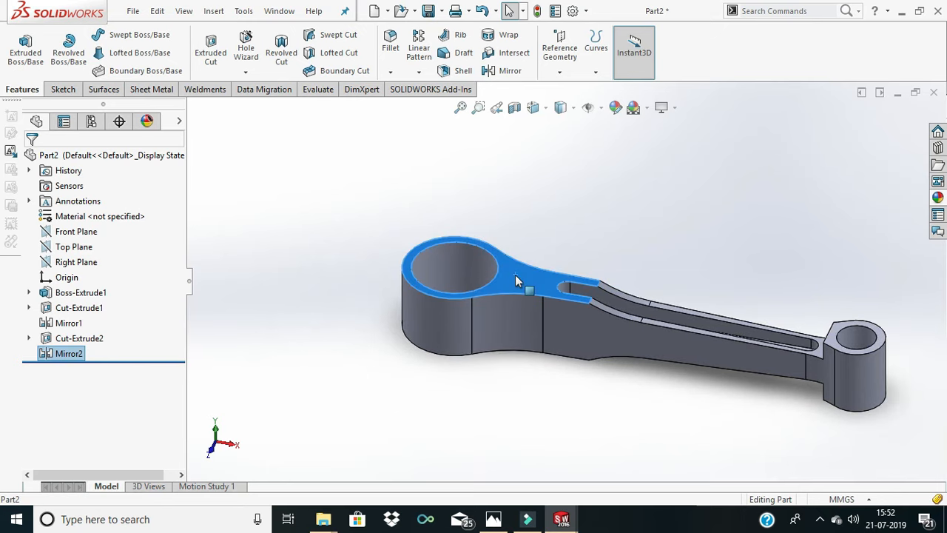
right_click(517, 281)
click(540, 127)
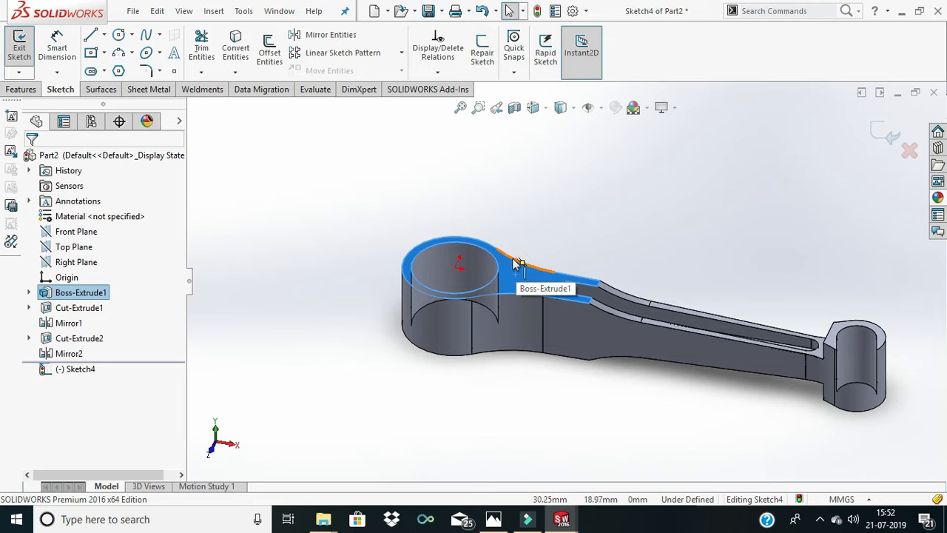
key(ctrl+8)
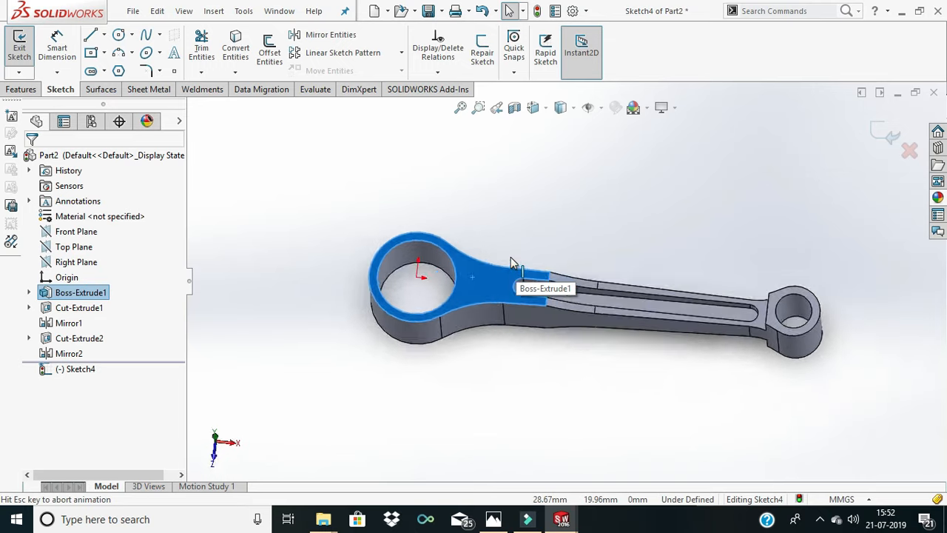
click(508, 231)
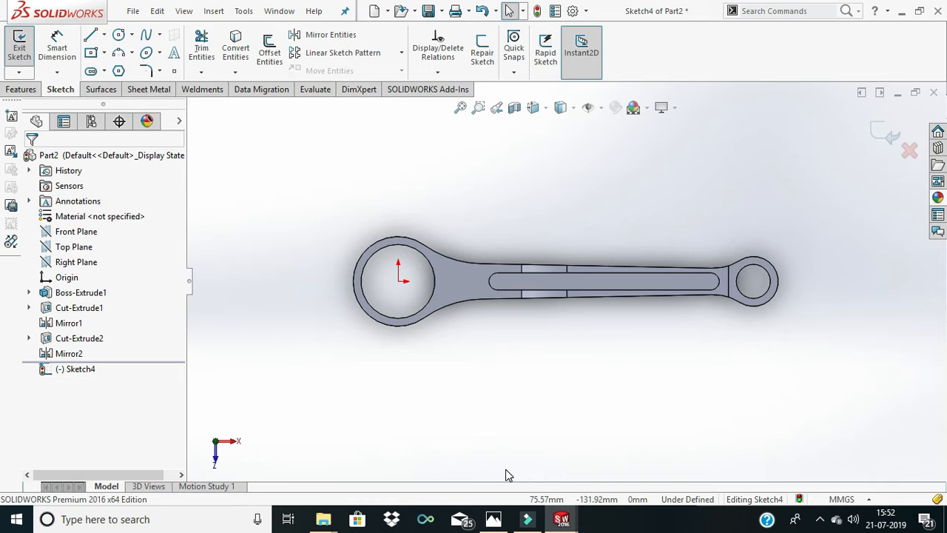
- Draw a vertical centerline about 72 mm long from the origin at the big-end hole's center upward past the rim
click(118, 37)
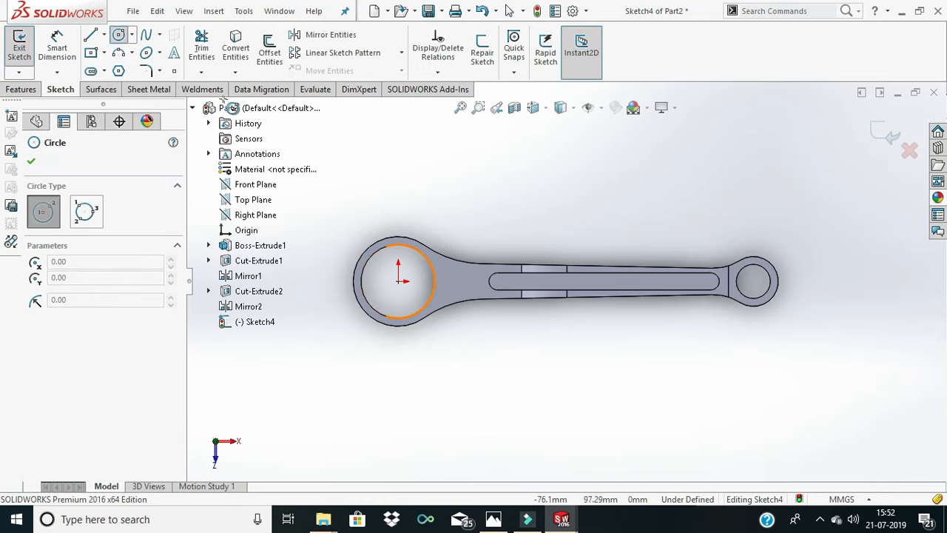
click(104, 35)
click(120, 66)
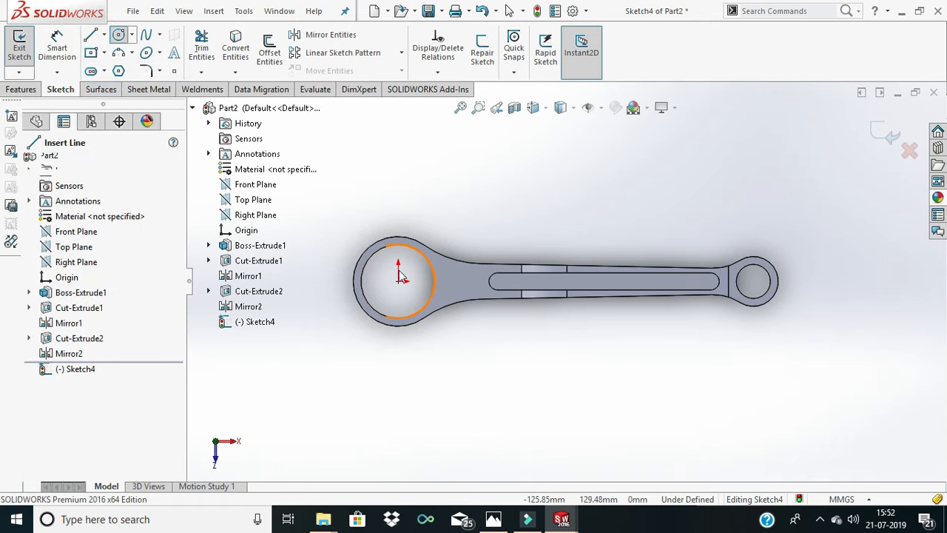
click(398, 281)
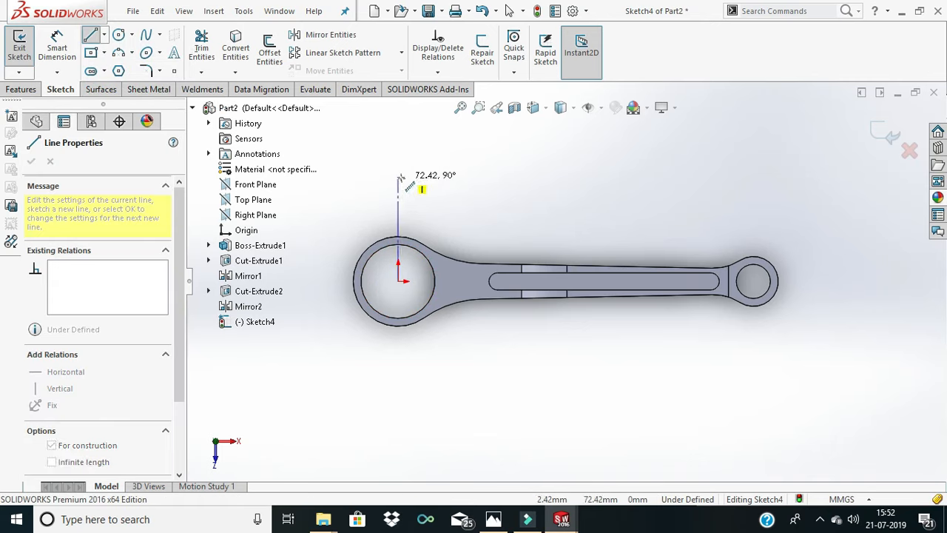
click(398, 176)
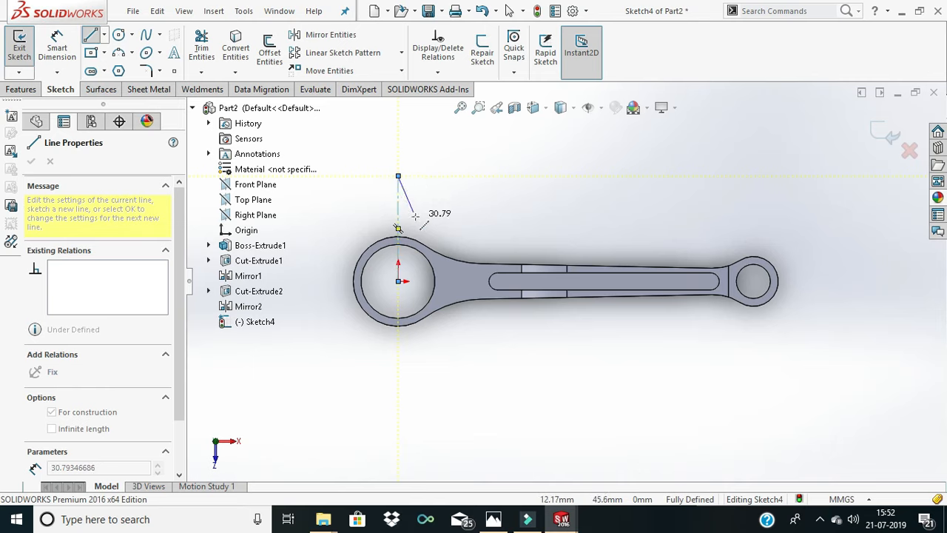
key(Escape)
key(Escape)
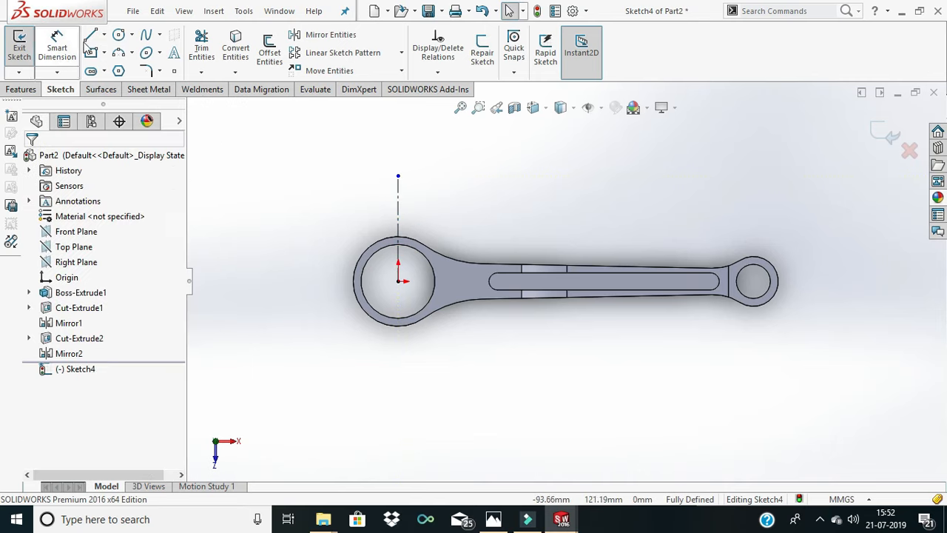
- Replace the vertical centerline with one about 122 mm long through the origin, extending beyond both sides of the big-end rim
click(106, 35)
click(125, 69)
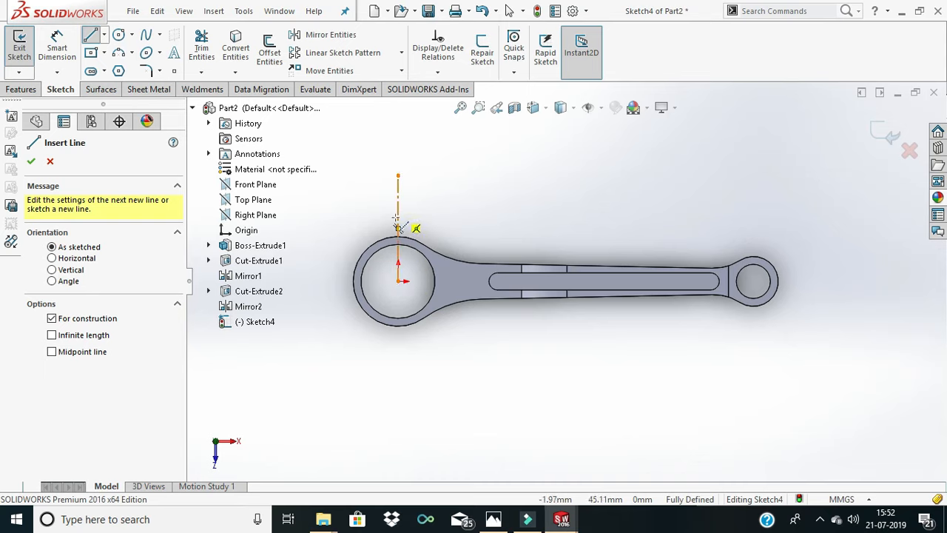
key(Escape)
click(106, 36)
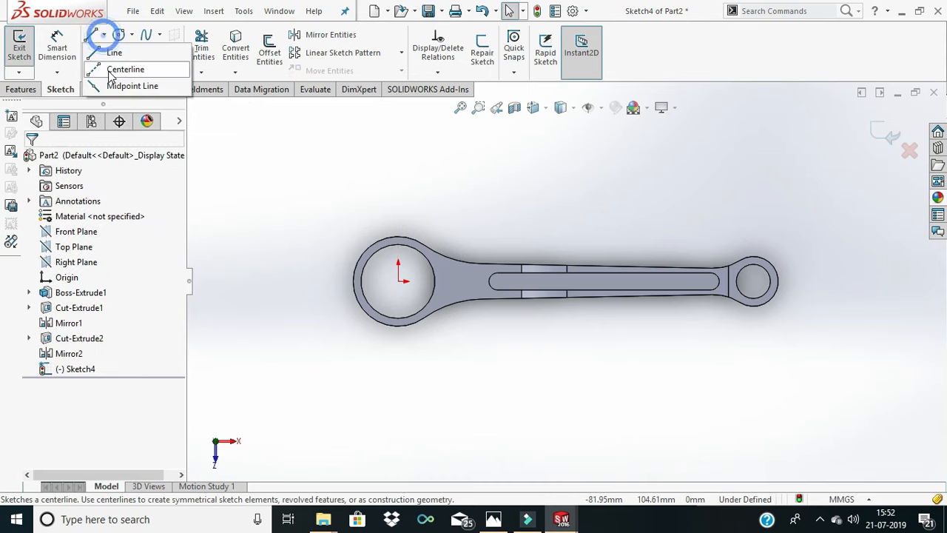
click(111, 68)
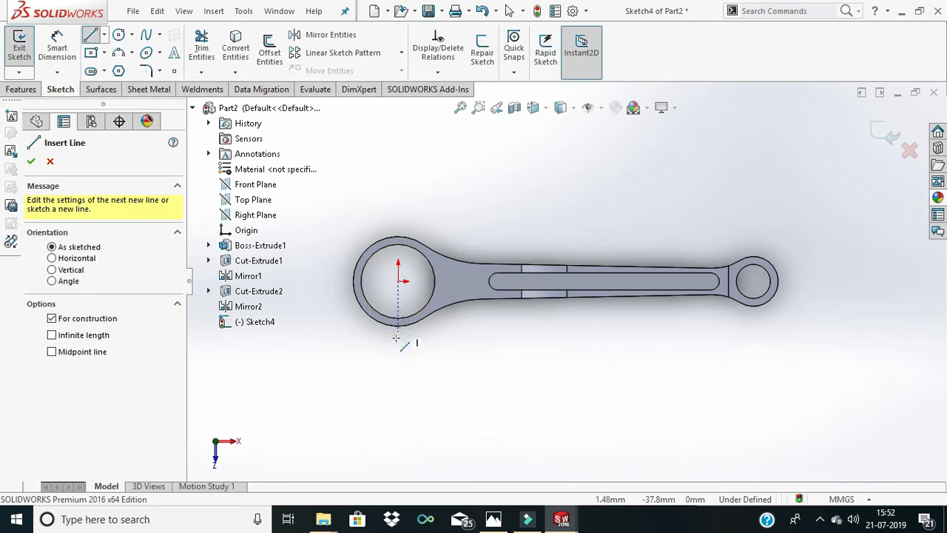
click(395, 363)
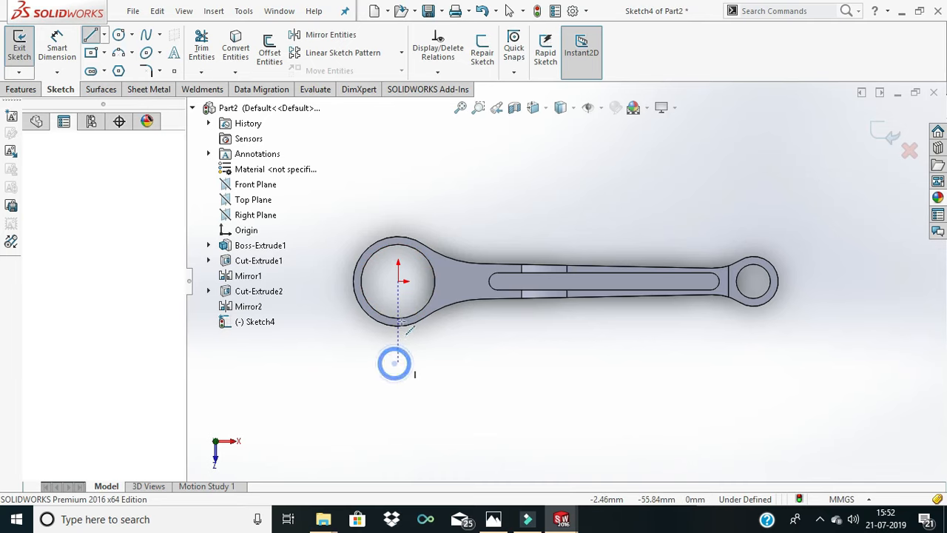
click(398, 190)
right_click(432, 187)
click(470, 198)
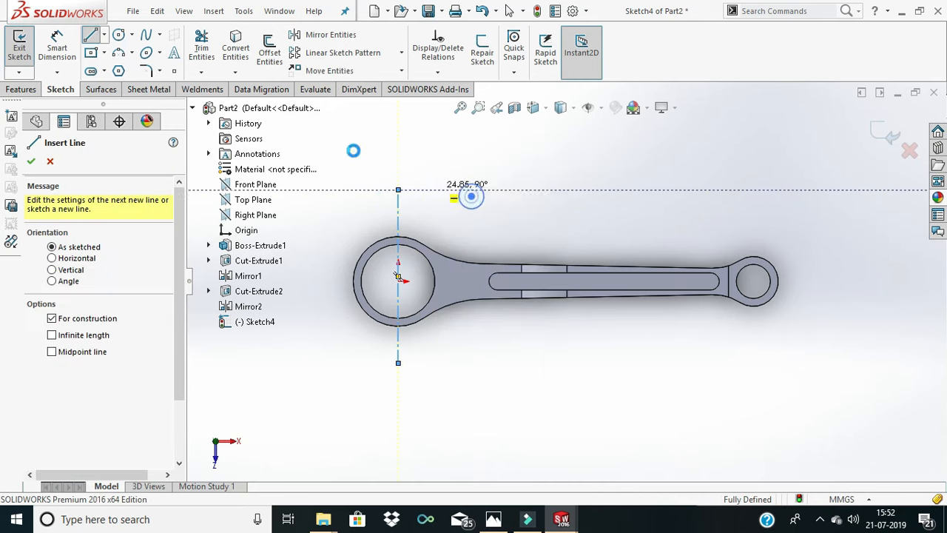
- Draw a horizontal centerline through the origin, from outside the big-end rim to the start of the shank
click(104, 34)
click(122, 63)
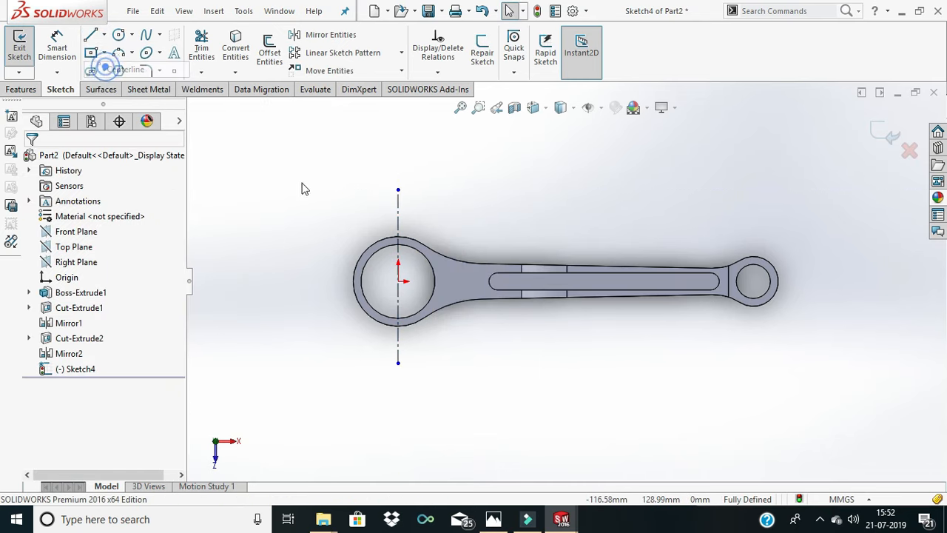
click(316, 282)
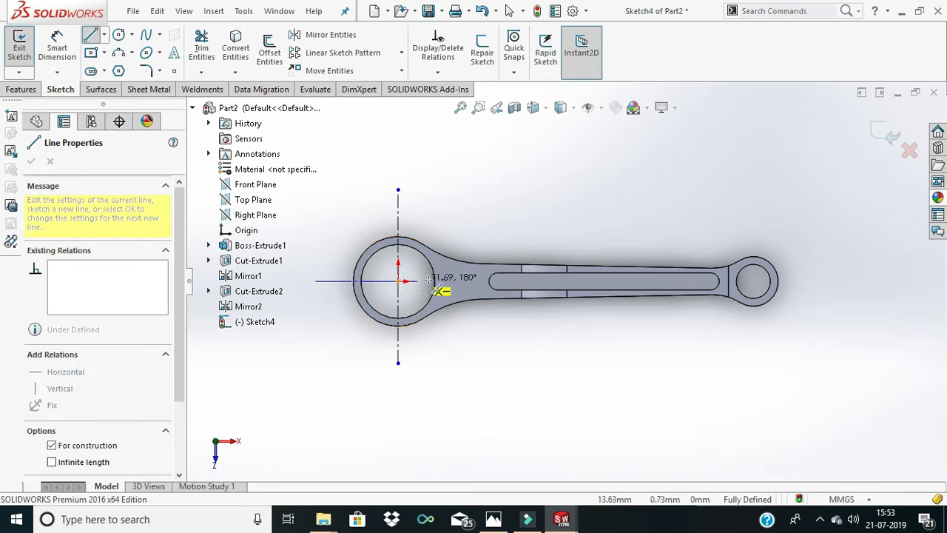
click(468, 281)
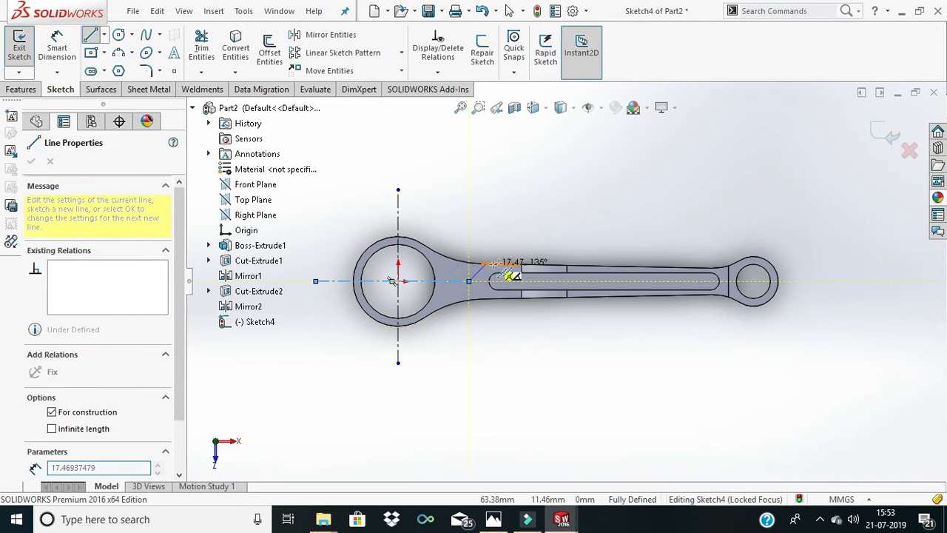
right_click(507, 262)
click(510, 275)
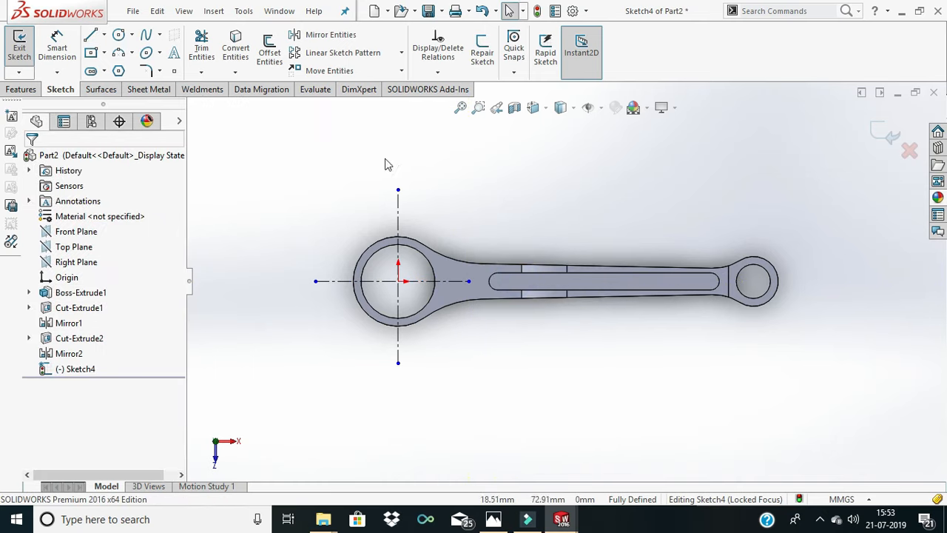
- Sketch two concentric circles, about 21.7 mm and 15.4 mm in diameter, above the big end beside the vertical centerline
click(121, 35)
click(431, 200)
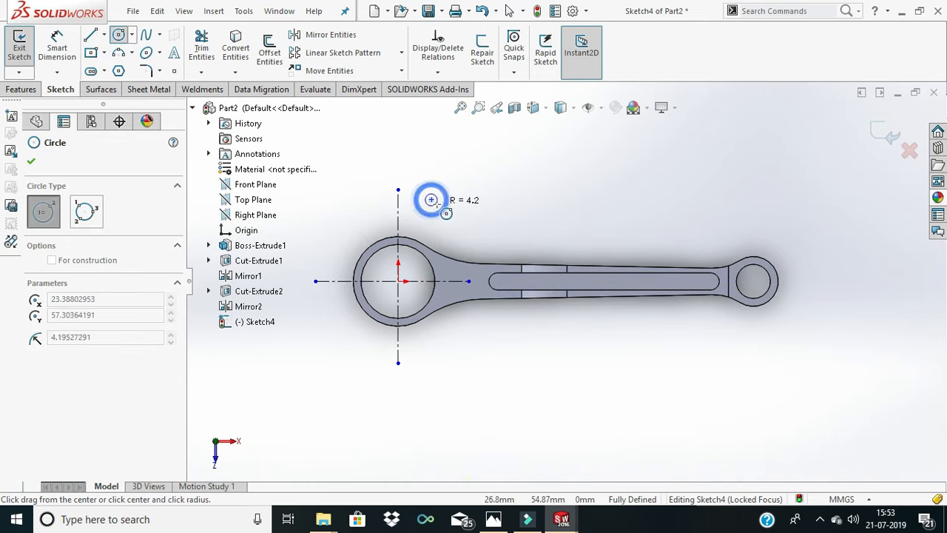
click(441, 212)
click(432, 199)
click(437, 209)
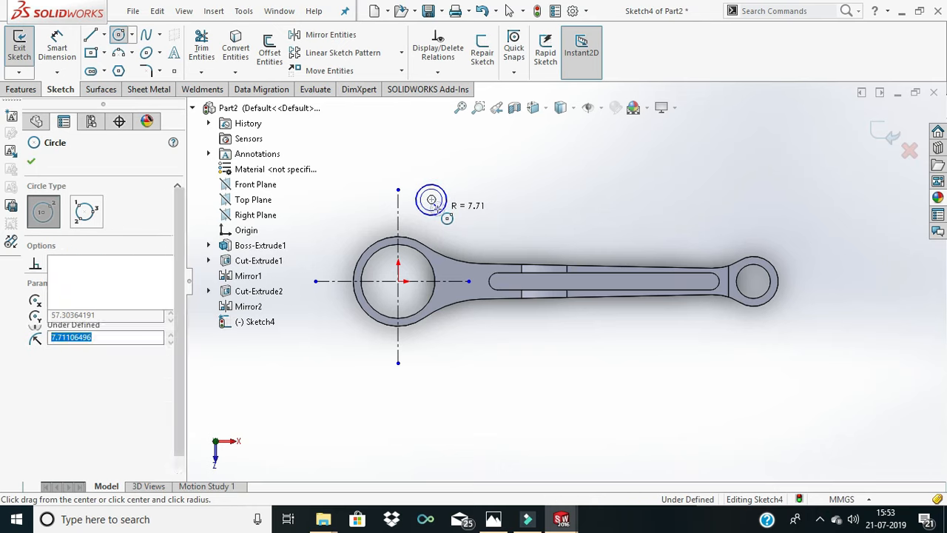
- Dimension the inner concentric circle to a diameter of 10 mm
scroll(437, 188, down, 2)
scroll(437, 188, down, 1)
click(59, 45)
click(436, 202)
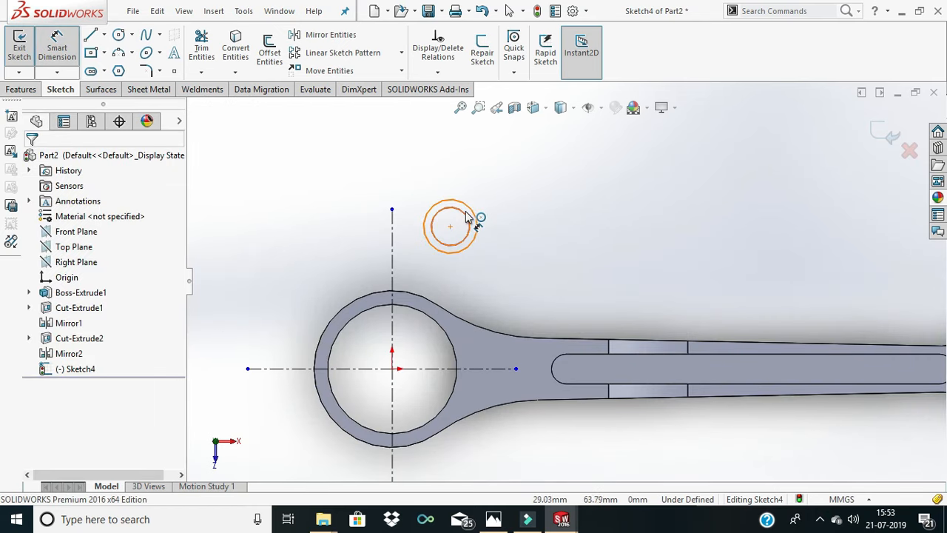
click(465, 212)
click(500, 210)
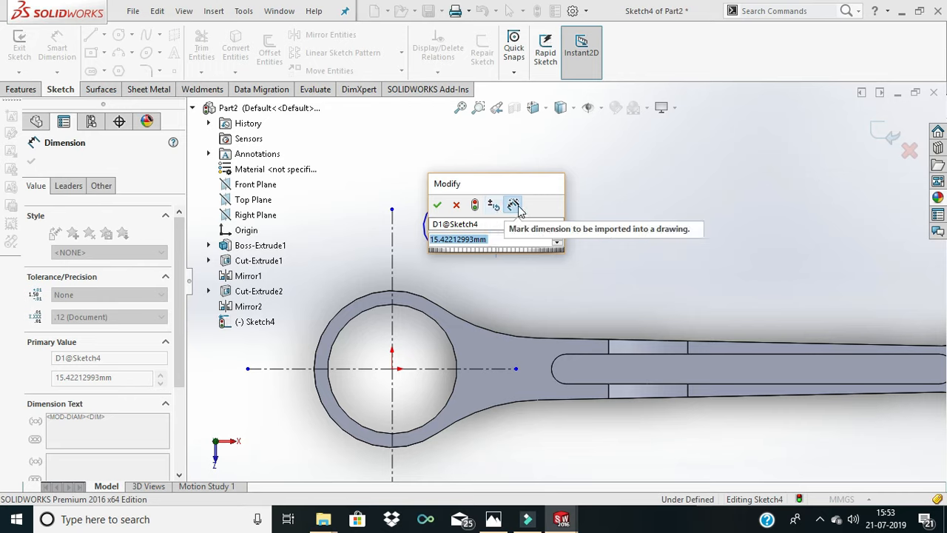
text(10)
key(Return)
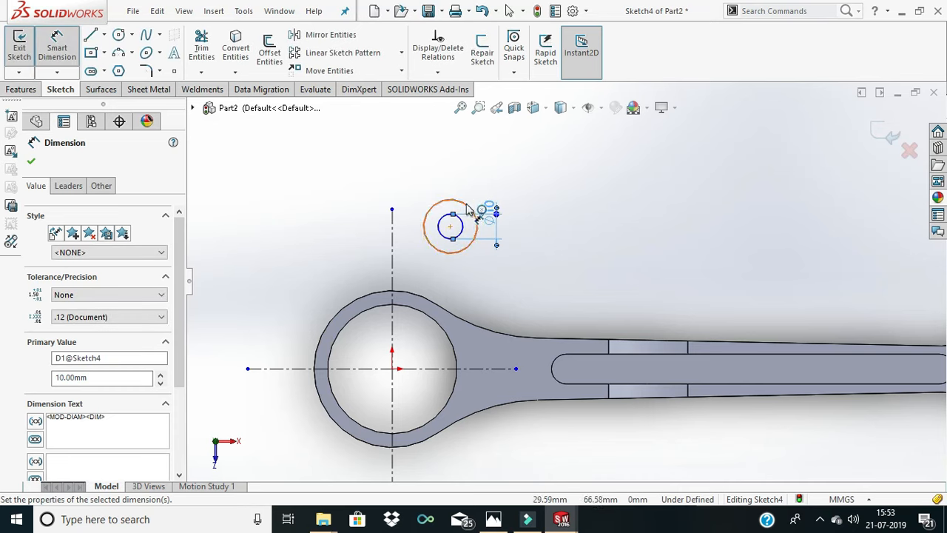
- Dimension the outer concentric circle to a diameter of 26 mm
click(466, 210)
click(488, 191)
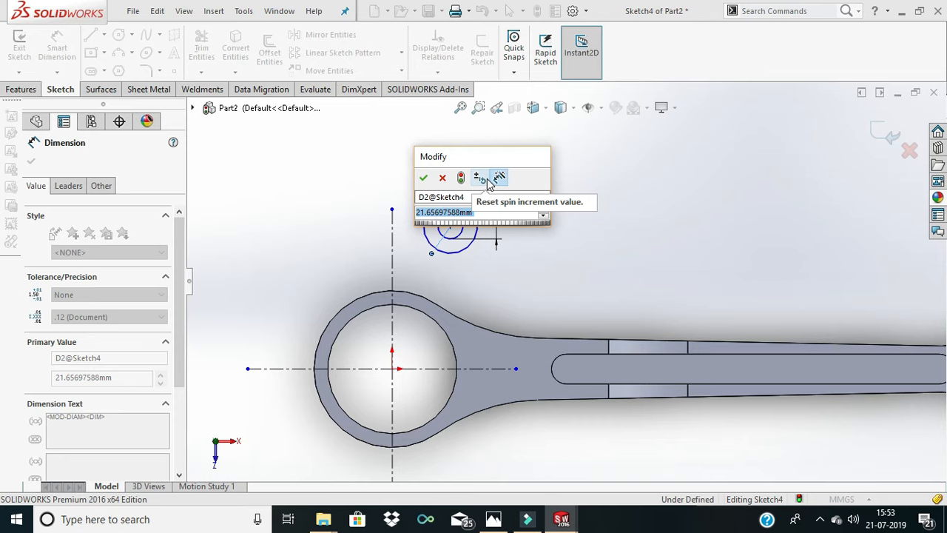
text(20)
key(Return)
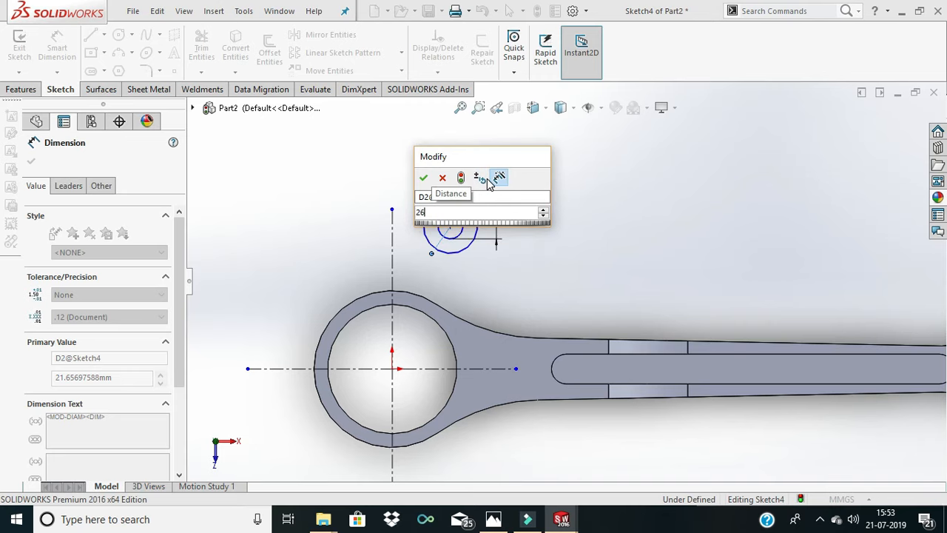
click(549, 193)
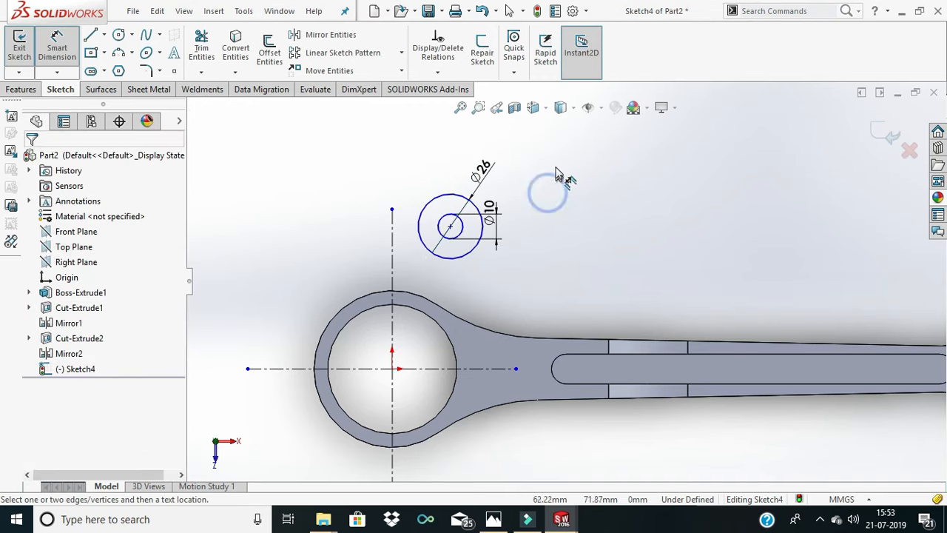
- Dimension the circles' shared center 15 mm from the vertical centerline
scroll(486, 232, down, 2)
scroll(488, 234, up, 2)
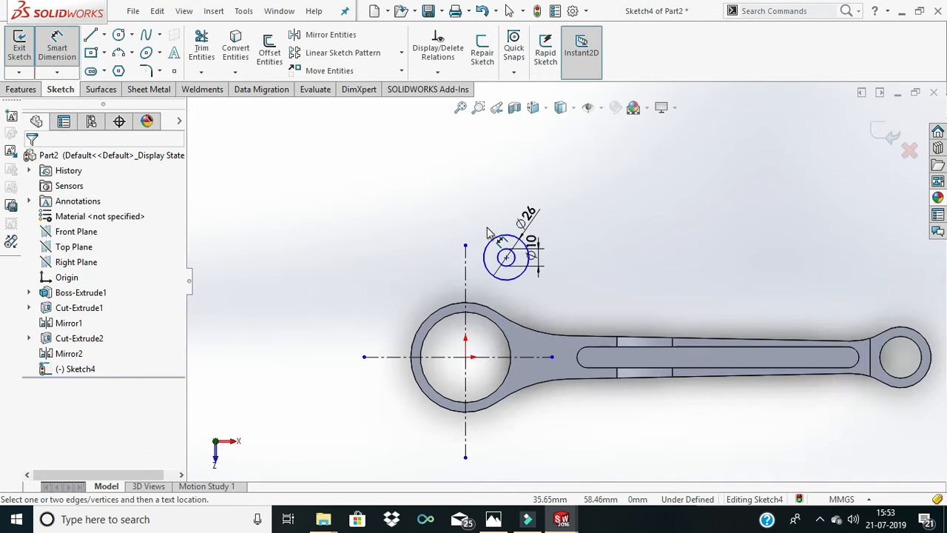
click(466, 280)
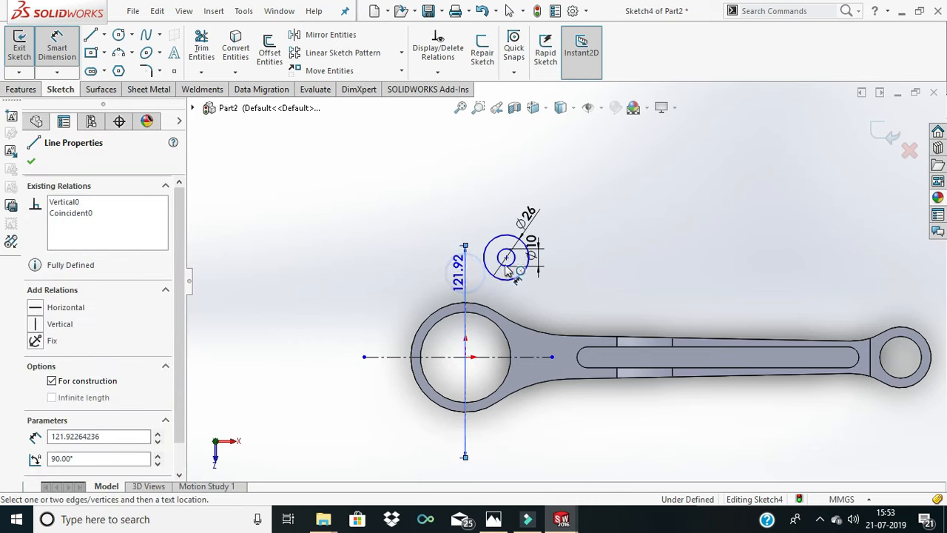
click(506, 256)
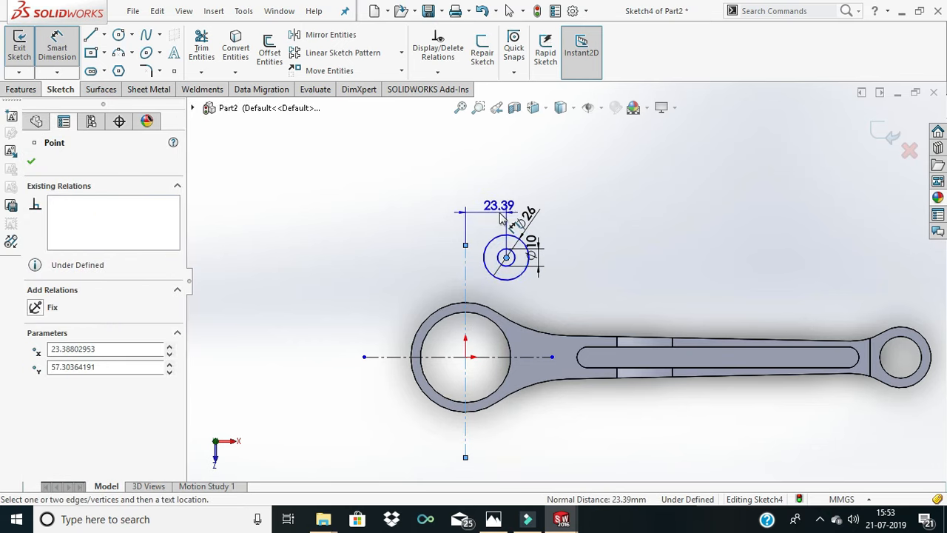
click(501, 207)
text(15)
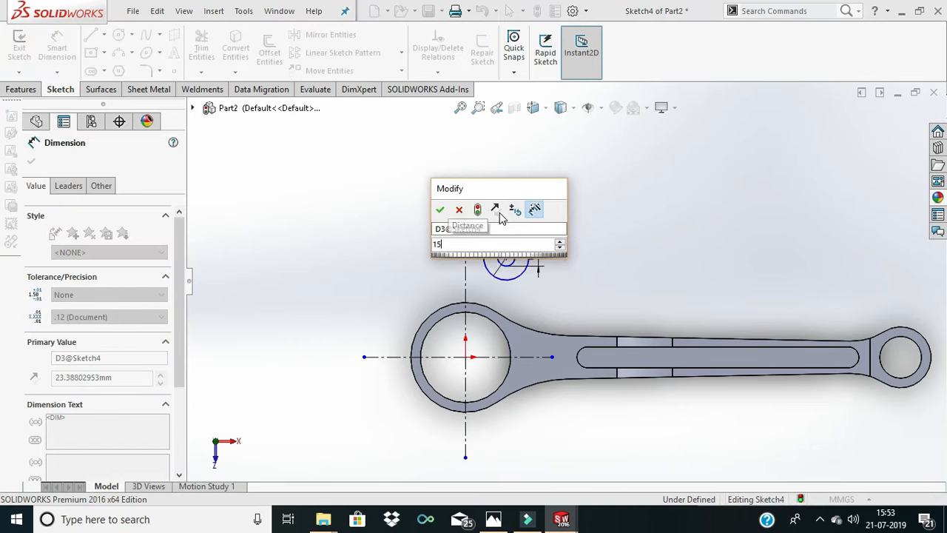
key(Return)
click(547, 218)
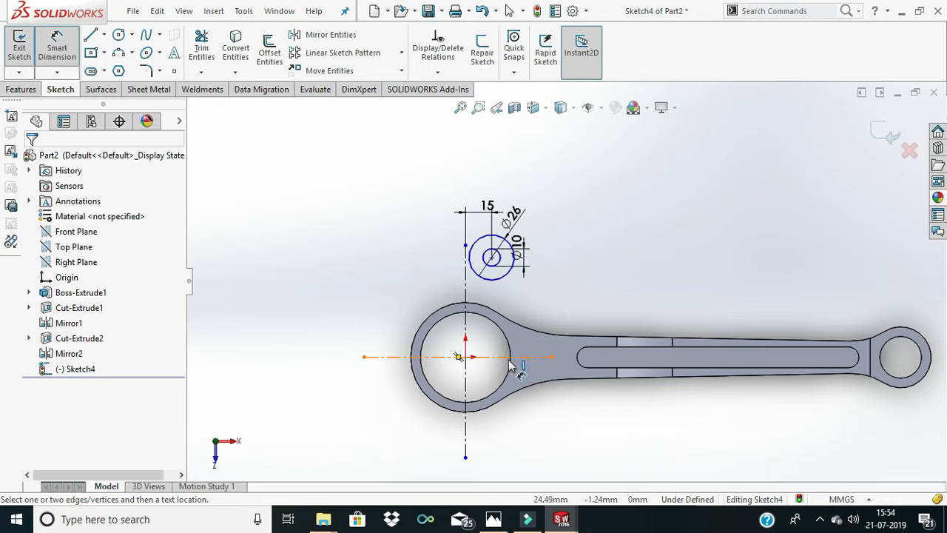
- Dimension the circles' shared center 43 mm from the horizontal centerline
click(509, 359)
click(492, 256)
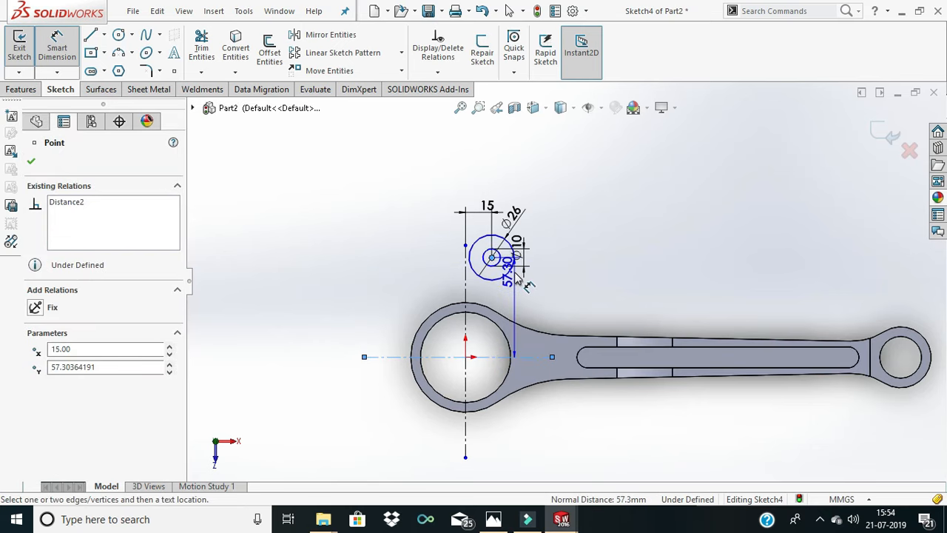
click(549, 275)
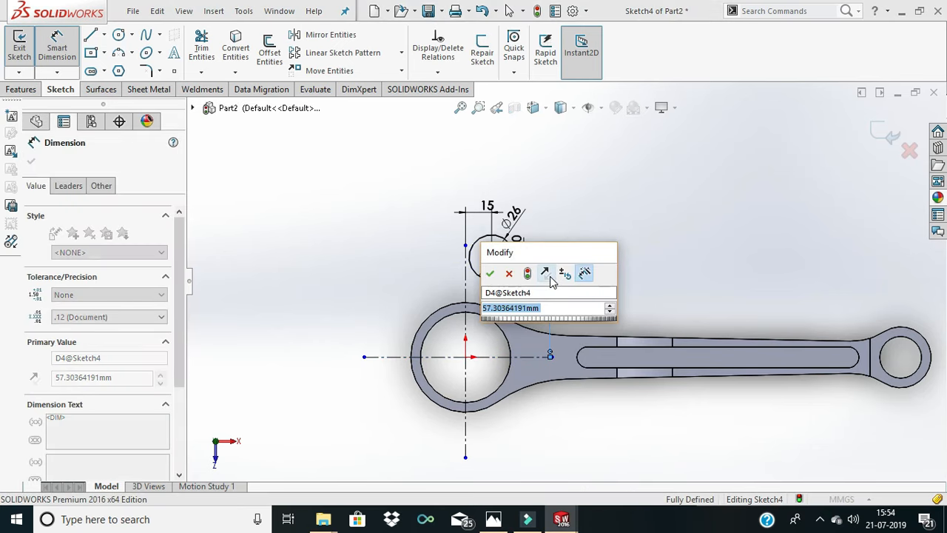
text(43)
key(Return)
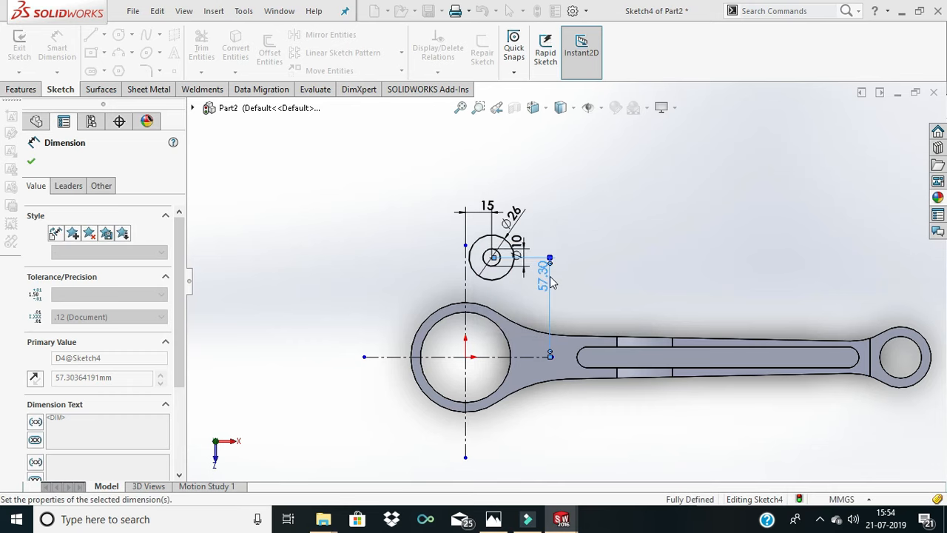
click(592, 269)
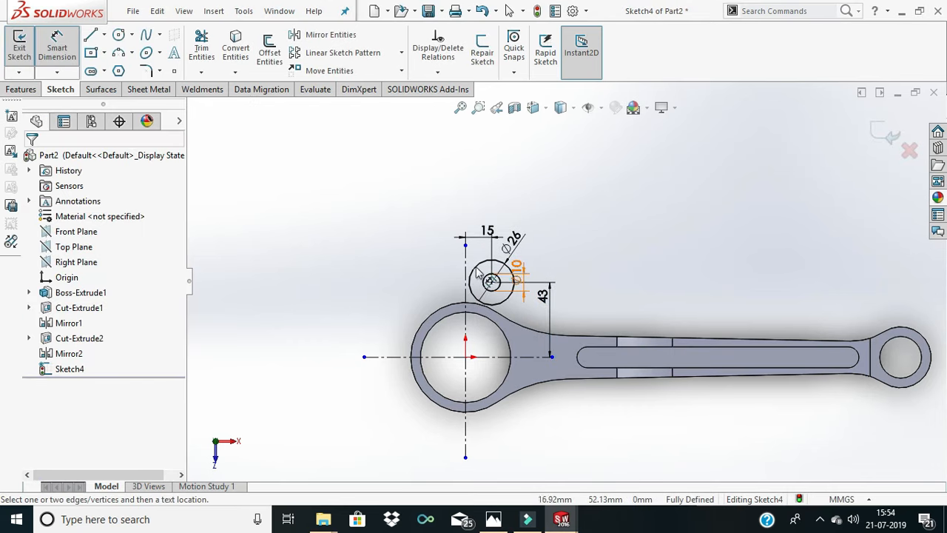
- Try to copy both concentric circles to the opposite side of the vertical centerline
scroll(466, 273, down, 2)
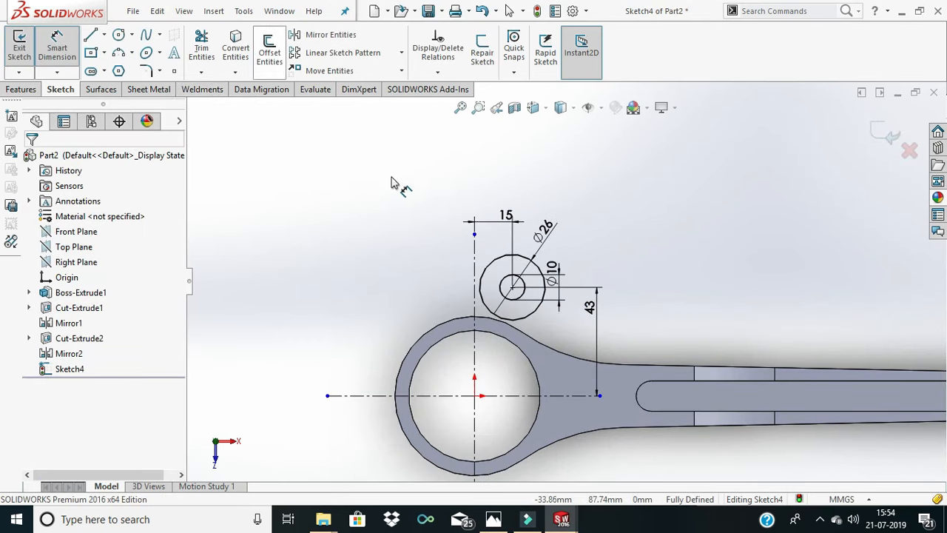
click(59, 46)
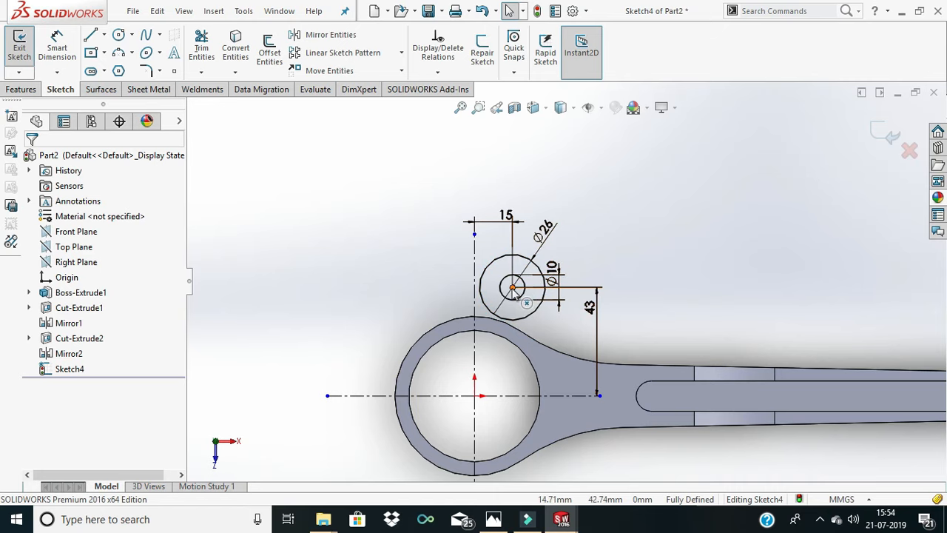
click(503, 257)
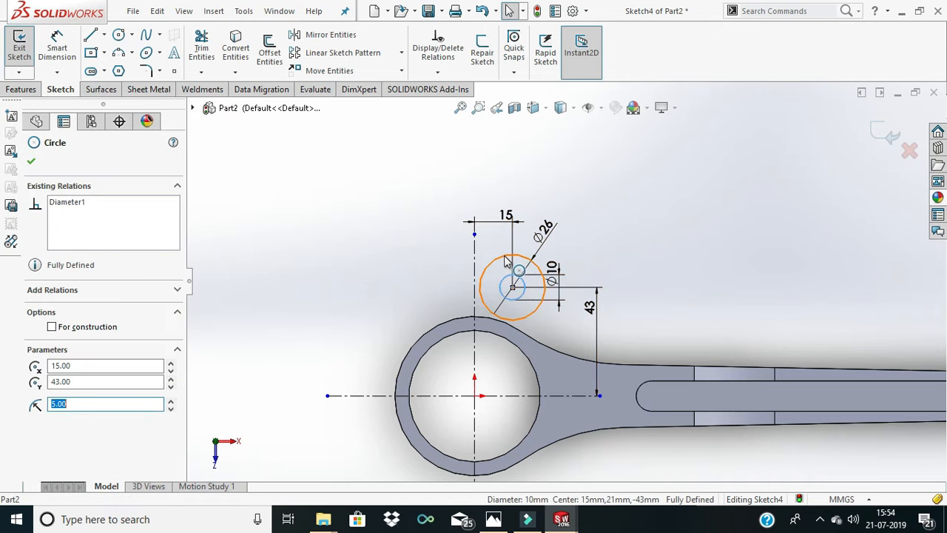
ctrl+click(518, 294)
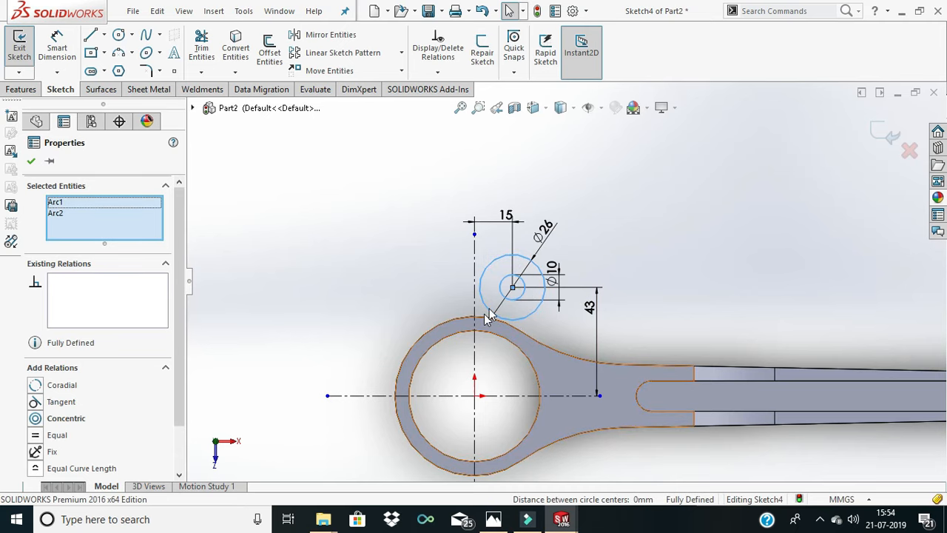
drag(513, 288, 395, 295)
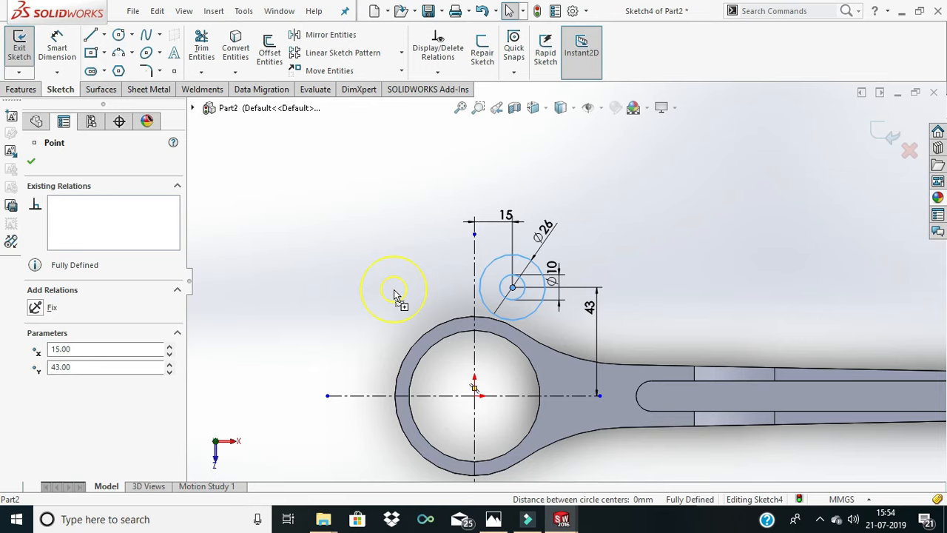
drag(407, 292, 407, 290)
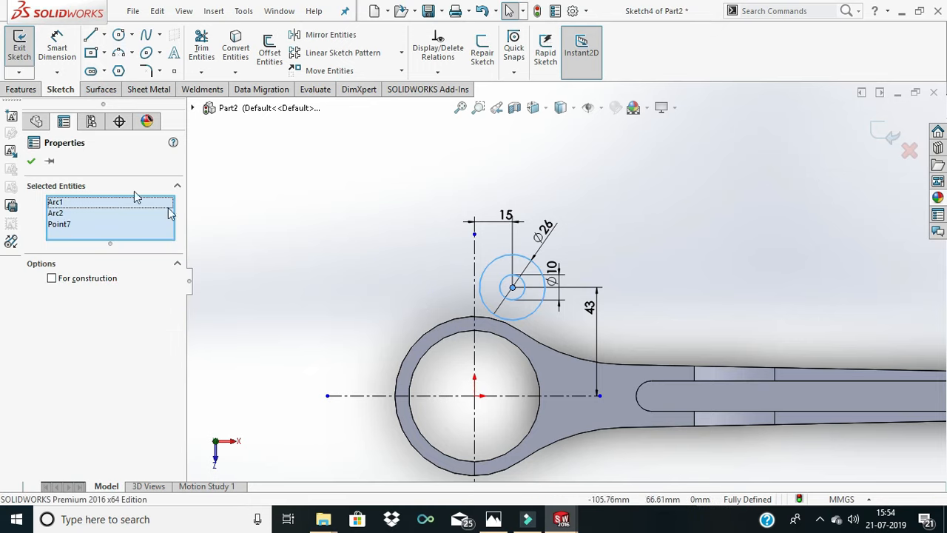
click(31, 161)
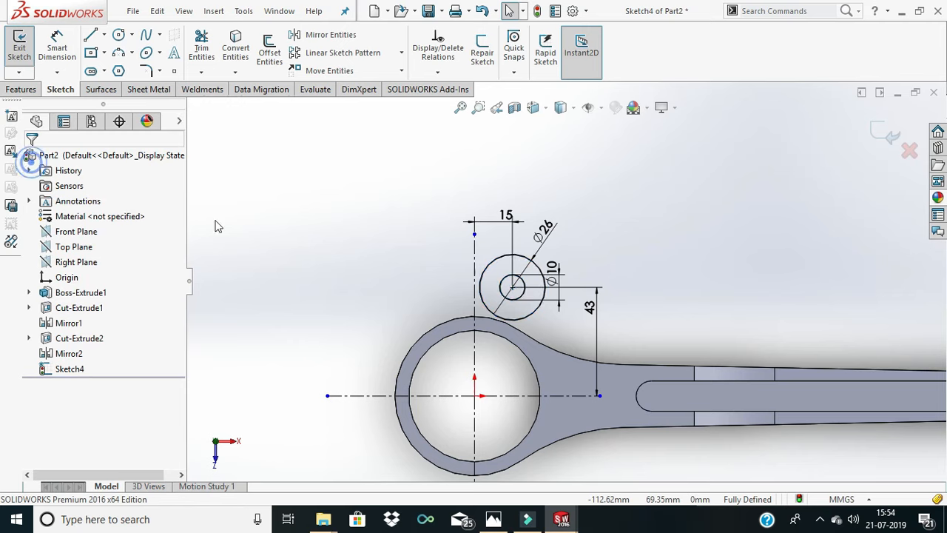
- Copy the 10 mm and 26 mm concentric circles together to the opposite side of the vertical centerline, above the big end
click(511, 278)
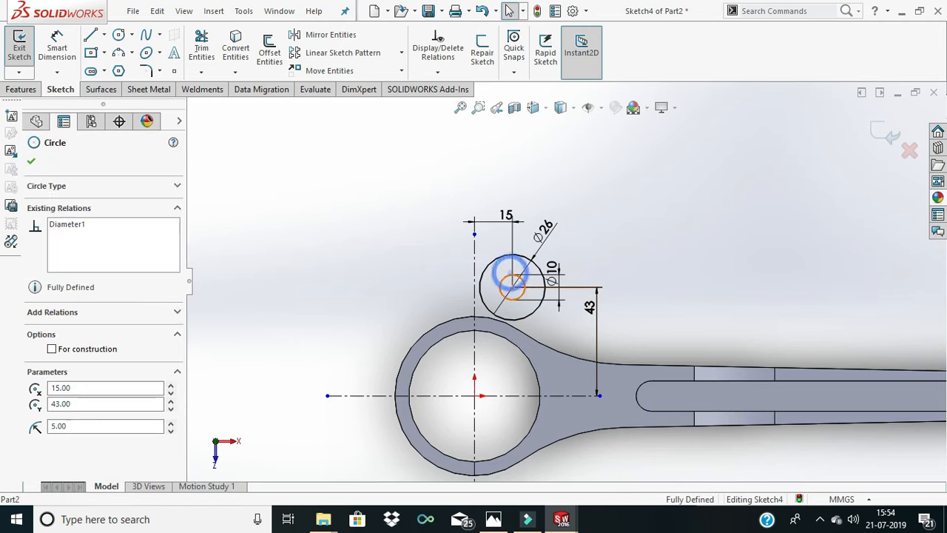
ctrl+click(493, 262)
ctrl+drag(512, 287, 425, 291)
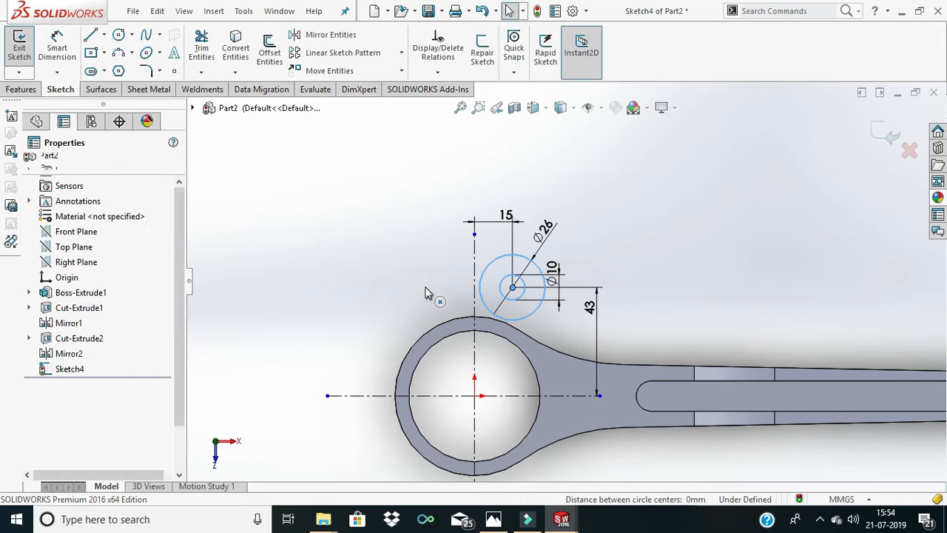
click(437, 231)
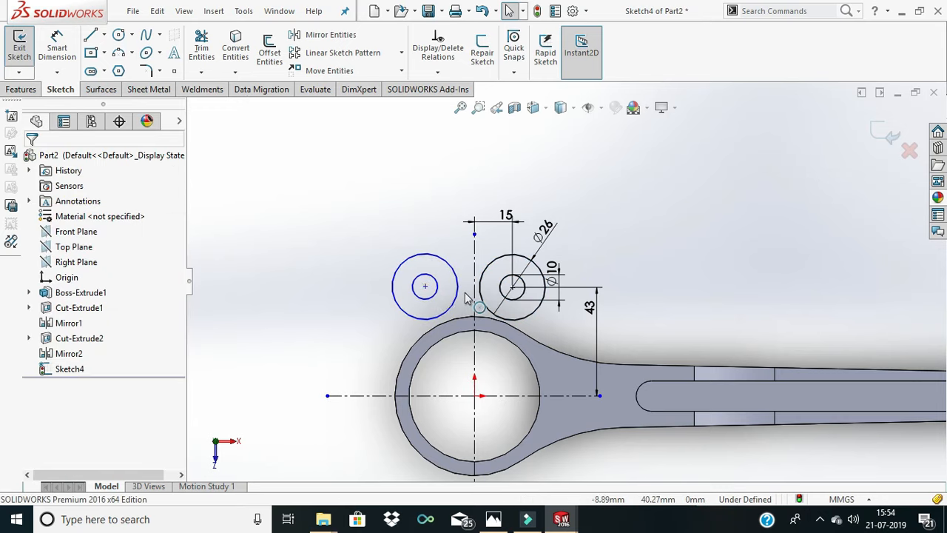
- Dimension the copied circles' shared center 40 mm from the vertical centerline
scroll(510, 296, up, 1)
scroll(542, 320, up, 1)
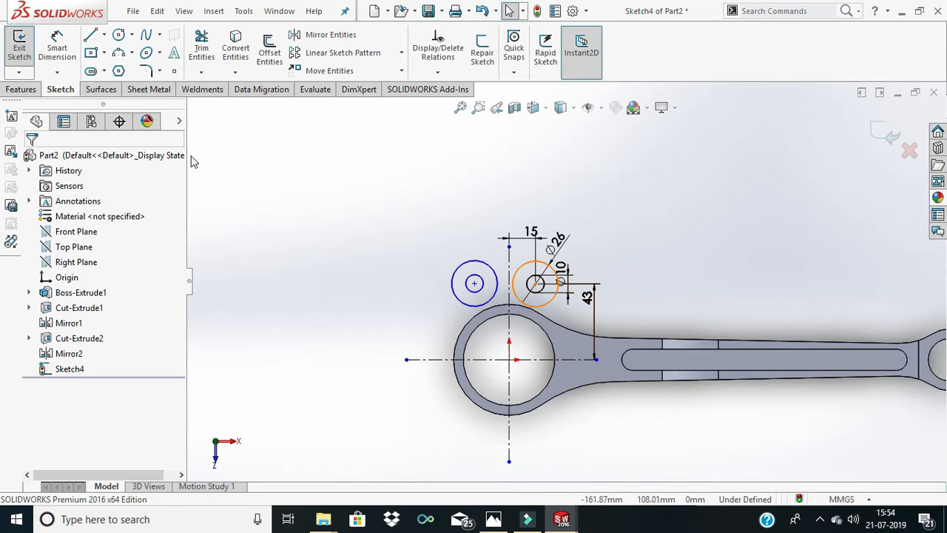
click(57, 46)
scroll(494, 296, down, 2)
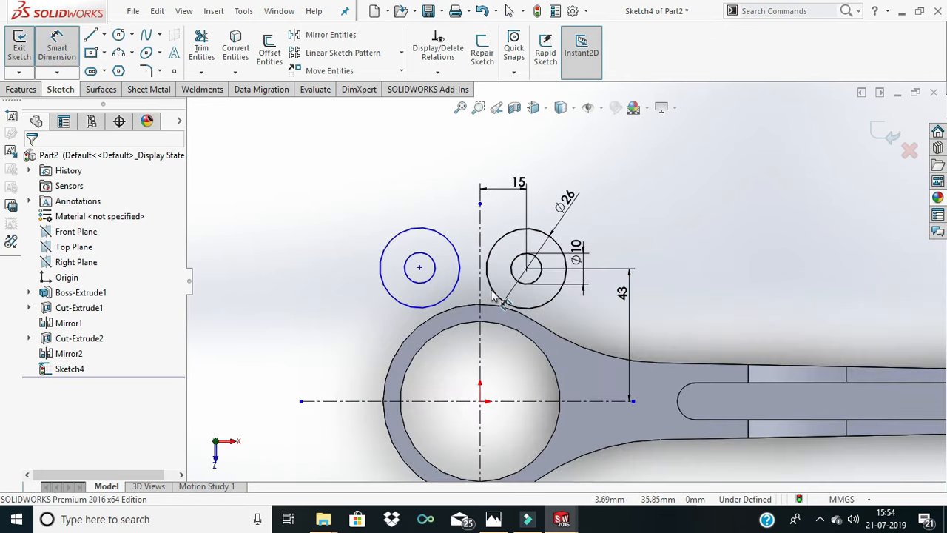
click(482, 291)
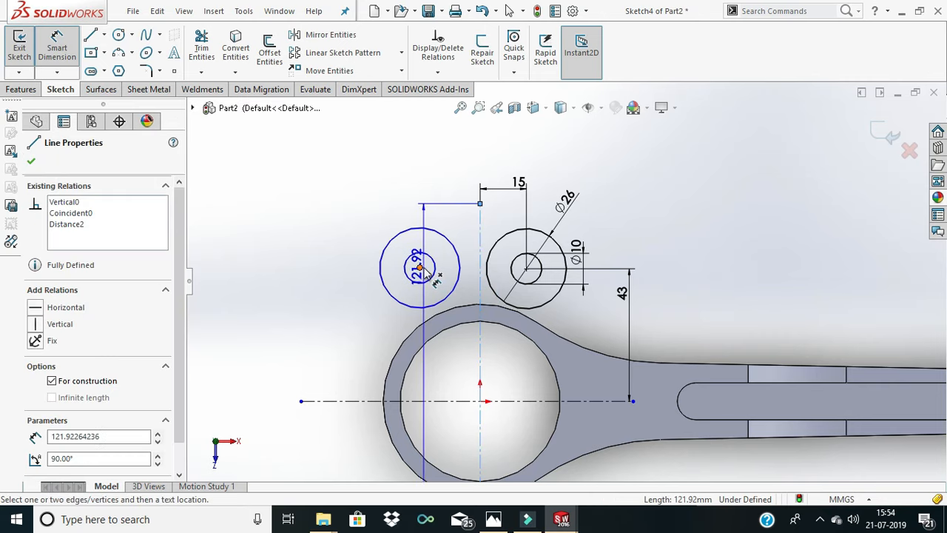
click(419, 267)
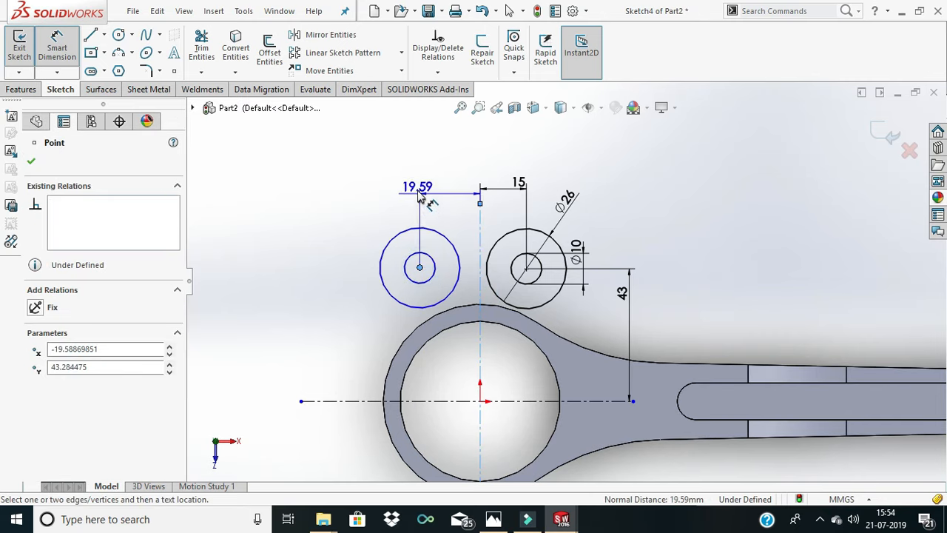
click(417, 189)
text(40)
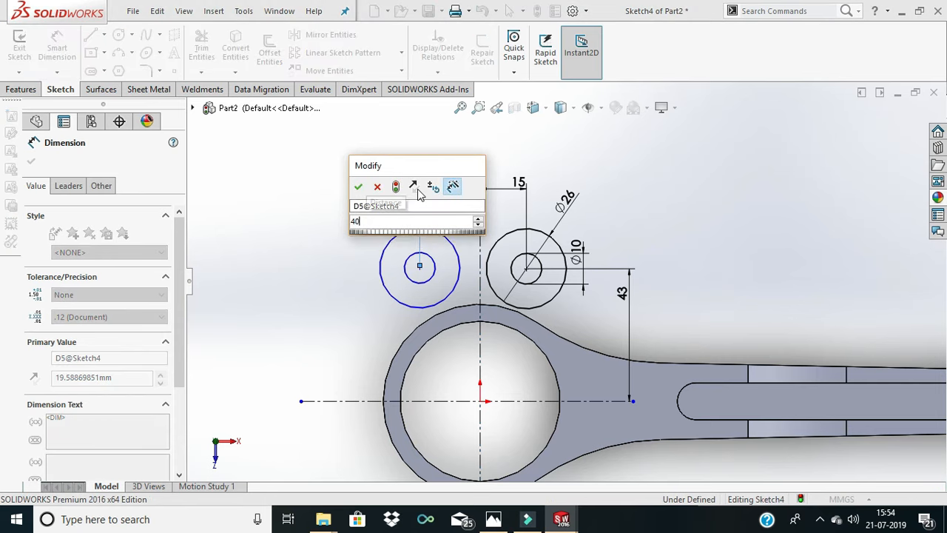
key(Return)
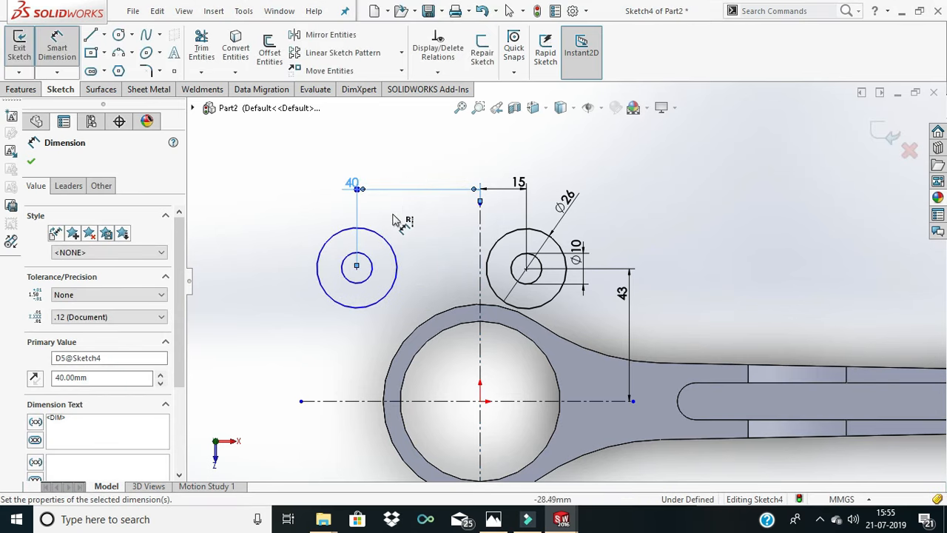
- Dimension the copied circles' shared center 26 mm from the horizontal centerline
click(353, 400)
click(357, 267)
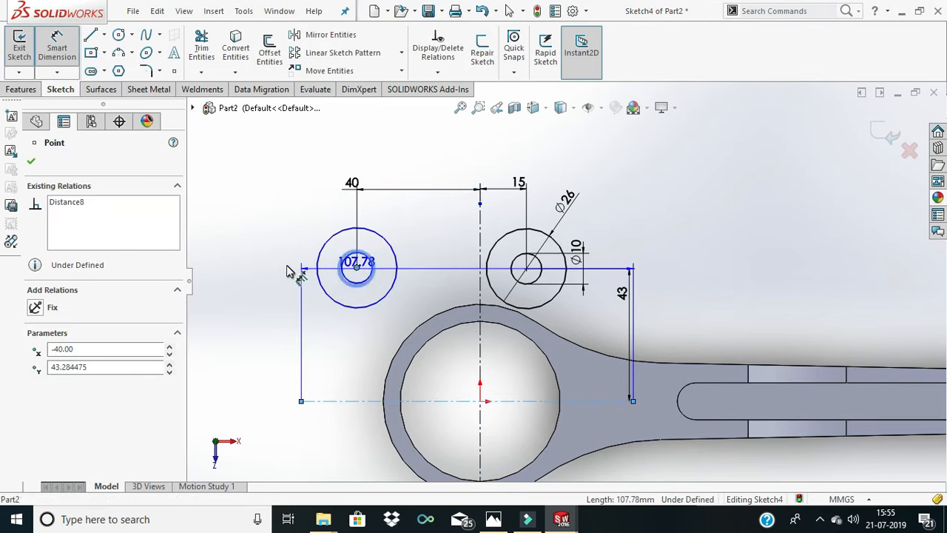
click(275, 263)
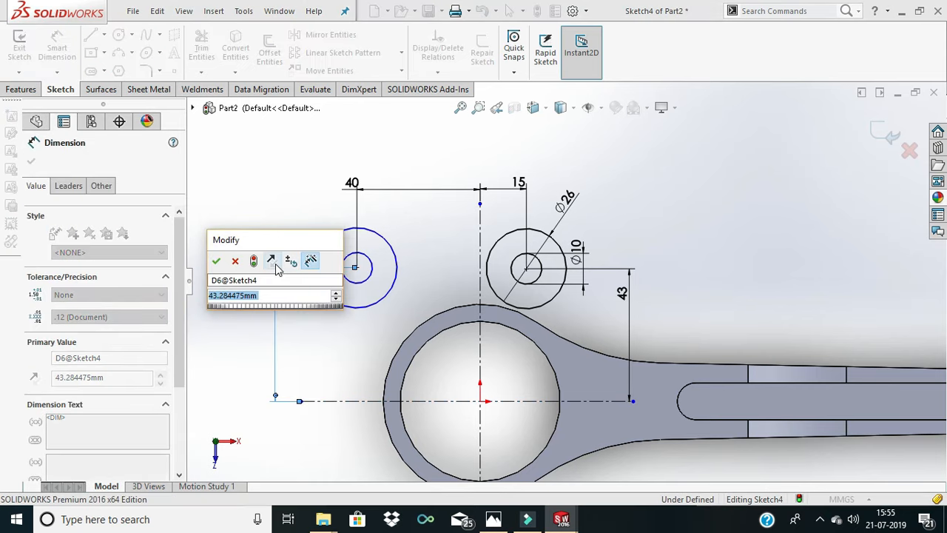
text(26)
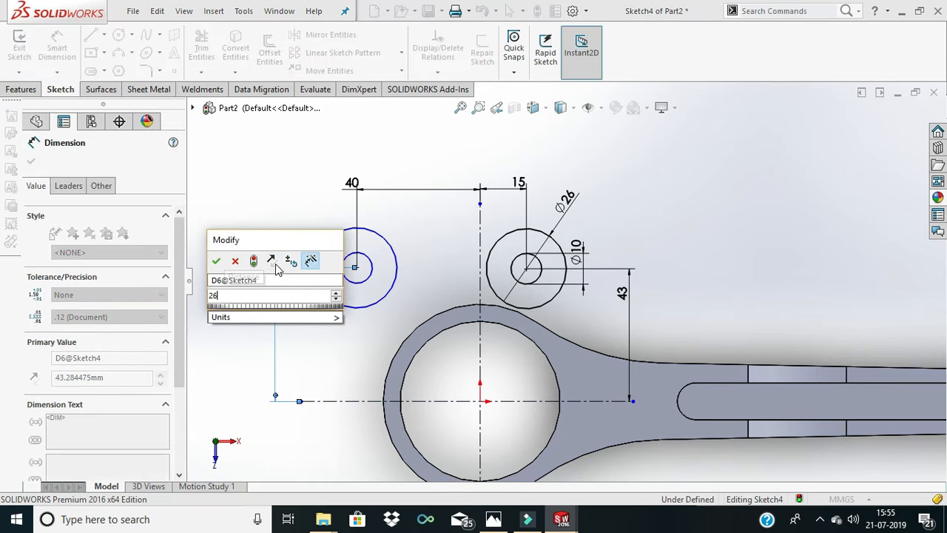
key(Return)
scroll(518, 362, down, 3)
scroll(516, 348, up, 6)
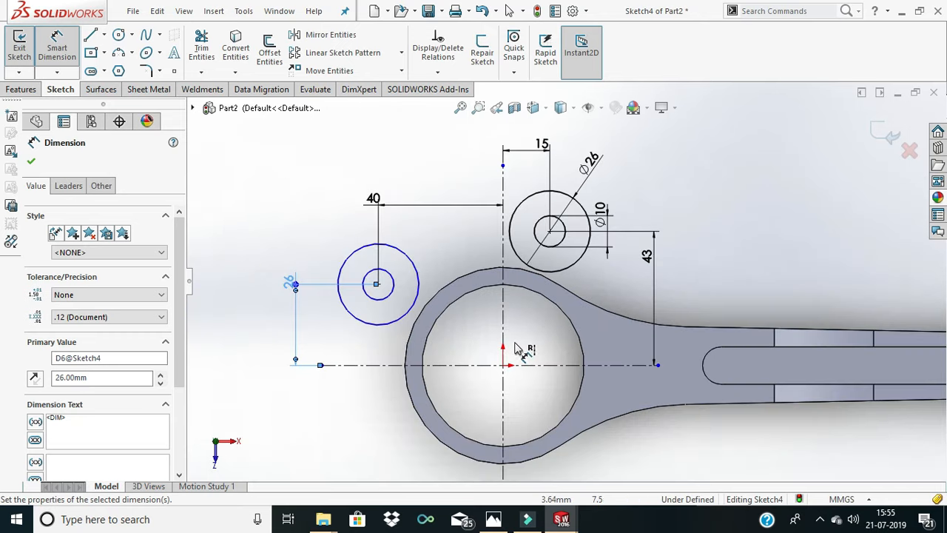
scroll(509, 317, down, 2)
click(392, 228)
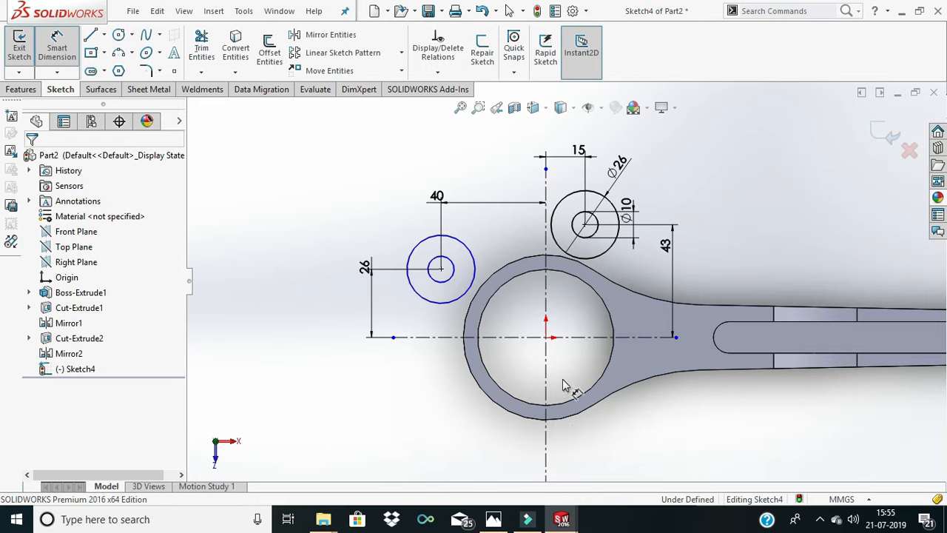
- Mirror both pairs of concentric circles about the horizontal centerline, keeping the originals
click(336, 35)
click(474, 266)
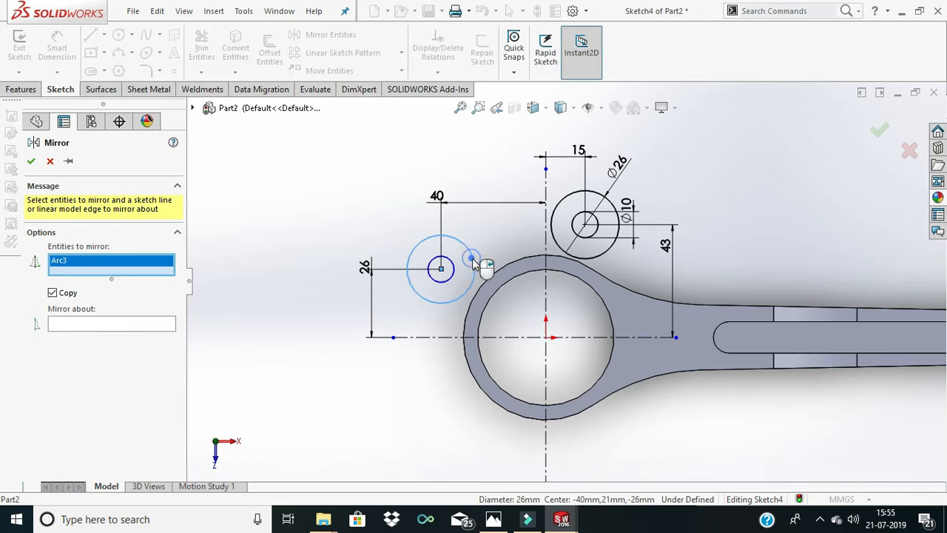
click(451, 271)
click(557, 230)
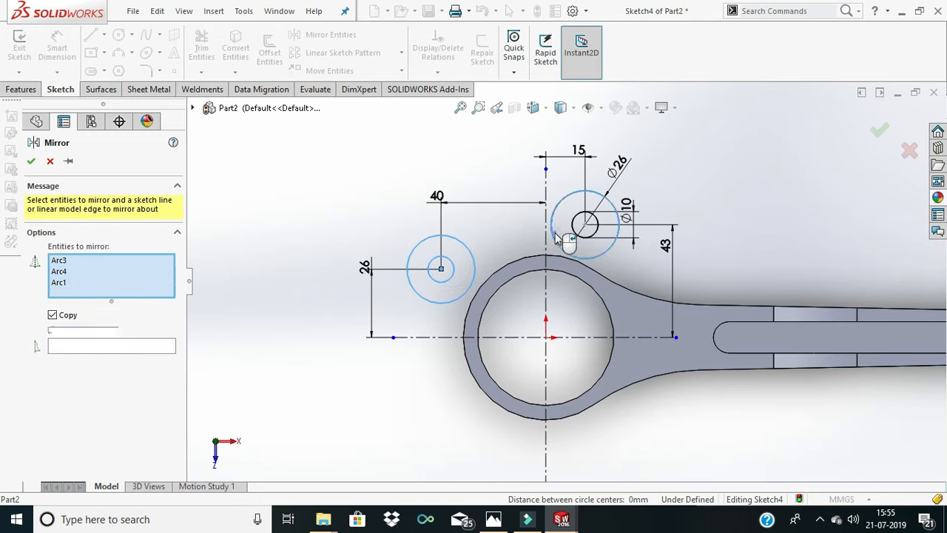
click(578, 232)
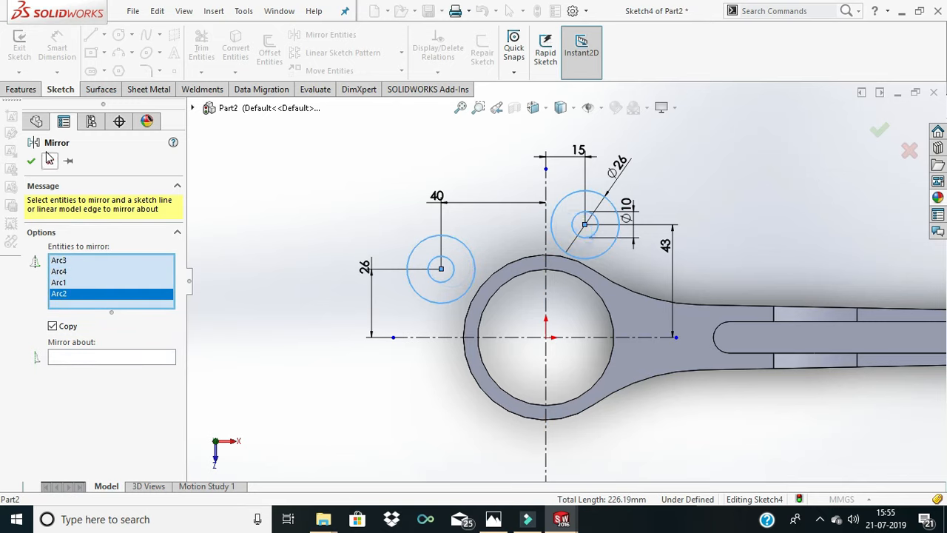
click(94, 355)
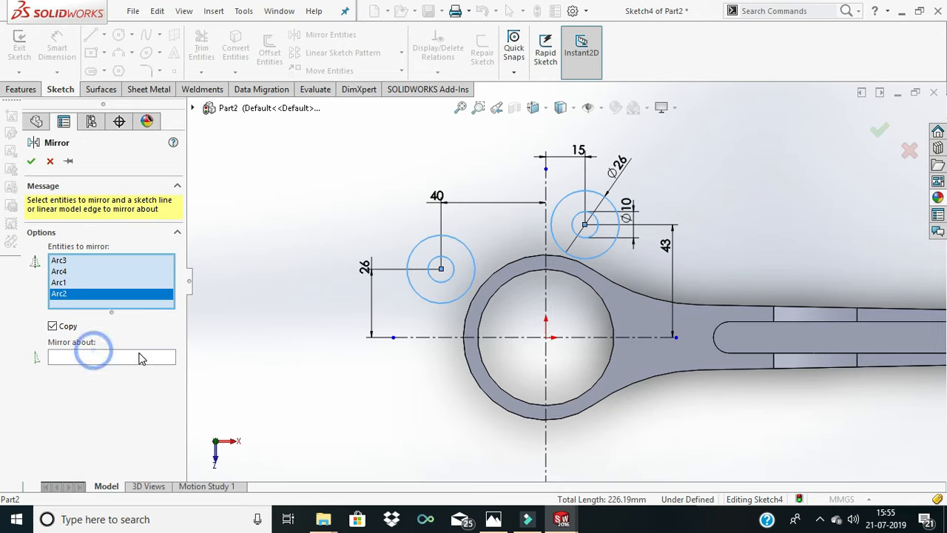
click(414, 337)
scroll(589, 381, down, 2)
scroll(592, 362, up, 3)
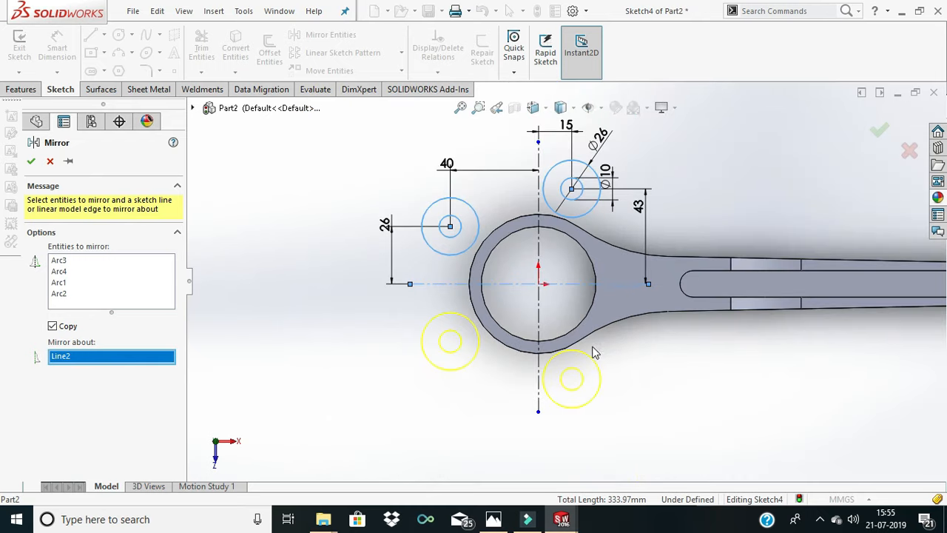
click(32, 161)
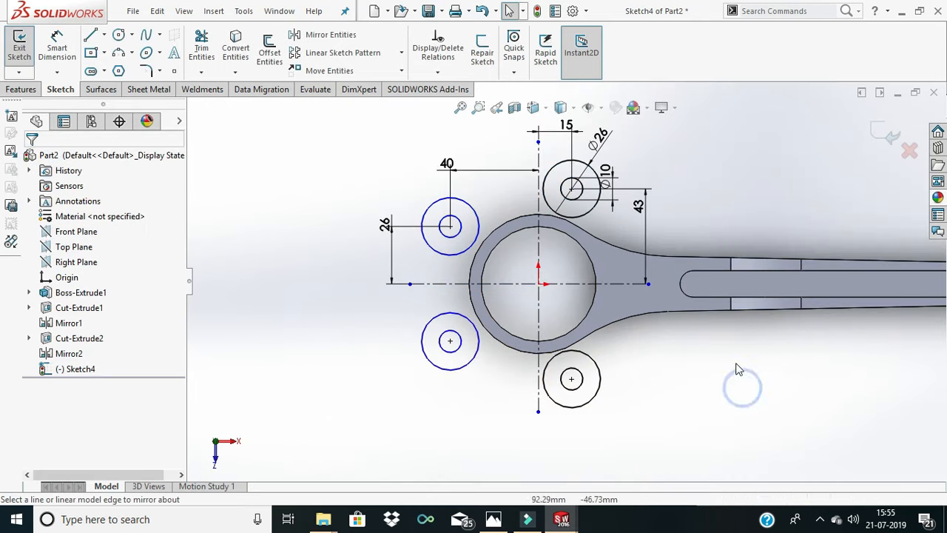
- Convert only the short straight upper shank edge nearest the big end into sketch geometry, leaving out the other upper edges
scroll(692, 313, down, 2)
scroll(690, 313, up, 3)
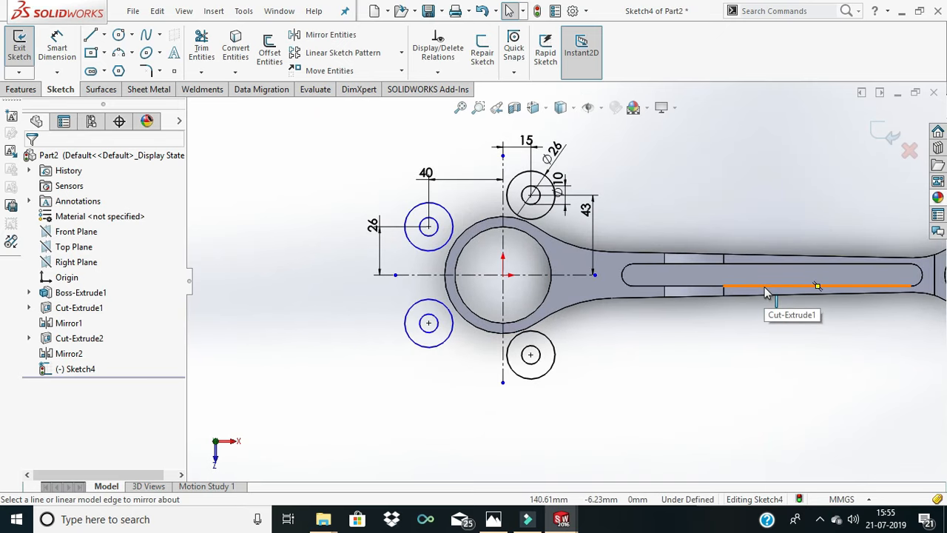
scroll(814, 283, down, 2)
scroll(769, 251, up, 3)
scroll(650, 248, down, 2)
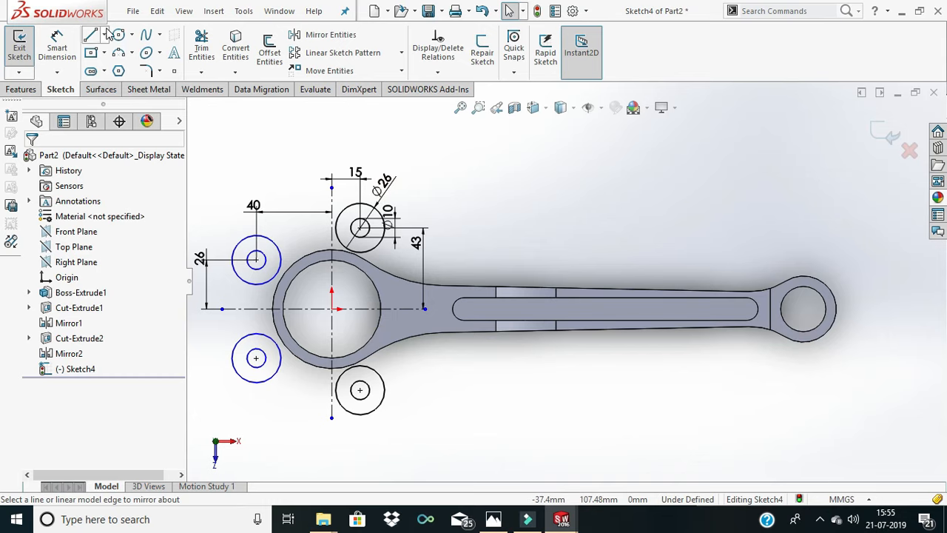
click(235, 49)
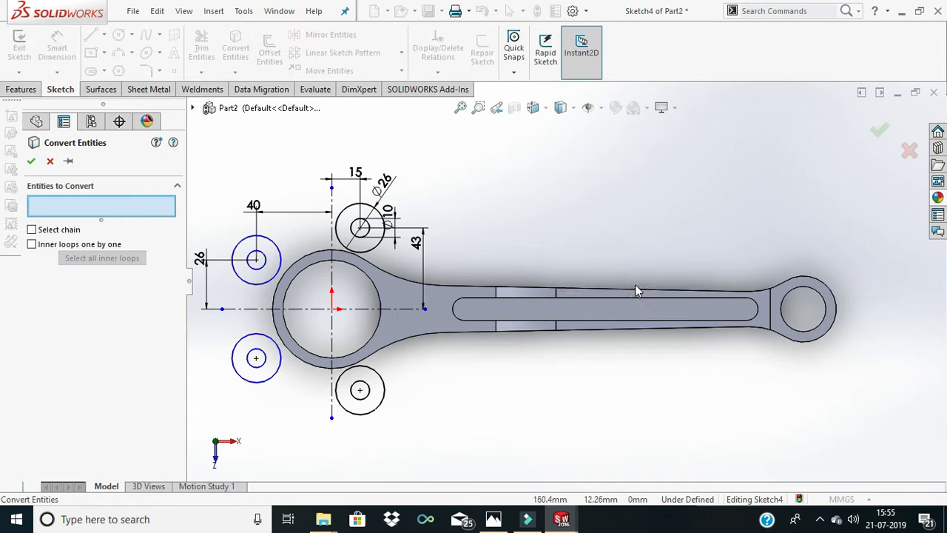
click(640, 290)
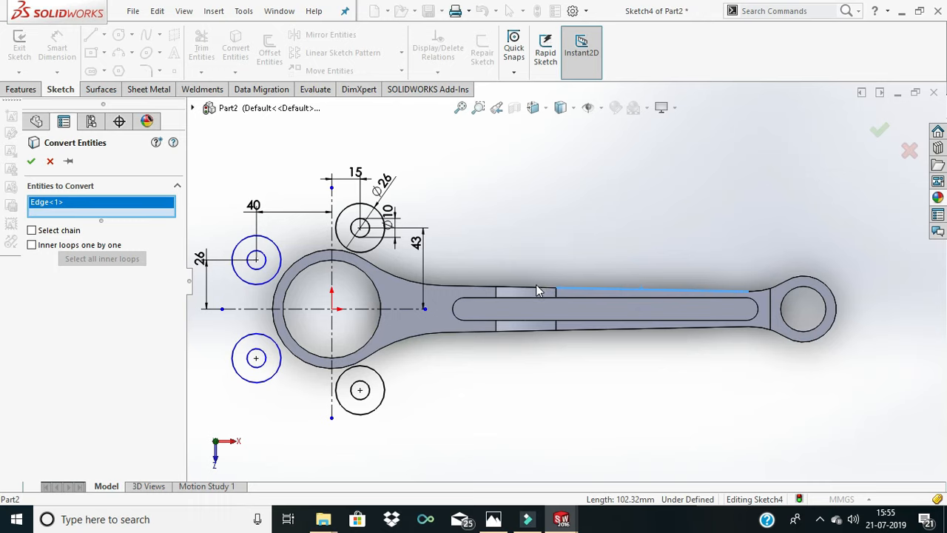
click(538, 289)
click(474, 286)
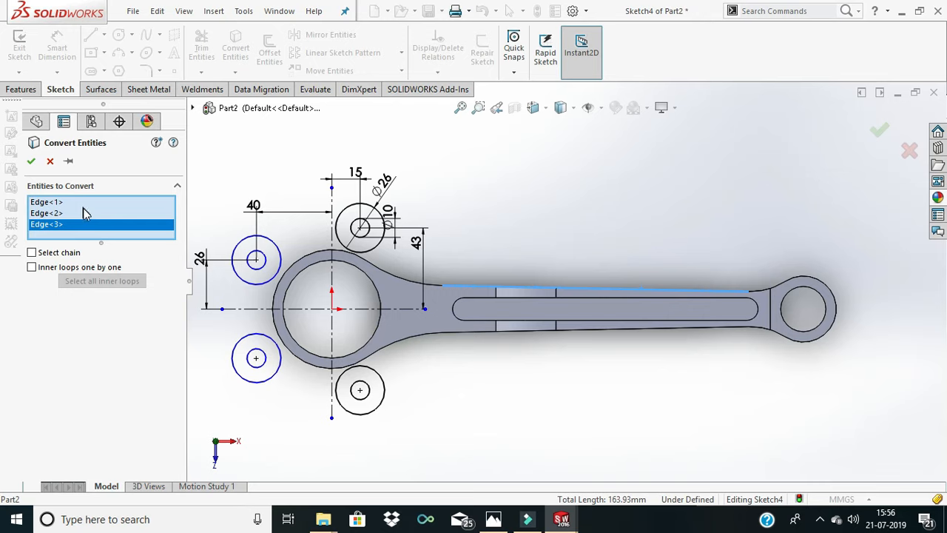
right_click(89, 230)
click(125, 235)
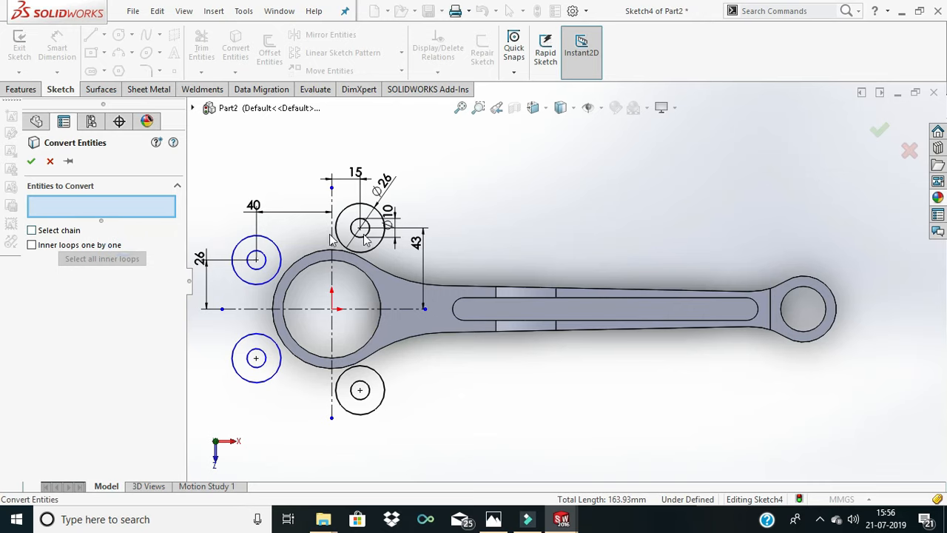
click(477, 292)
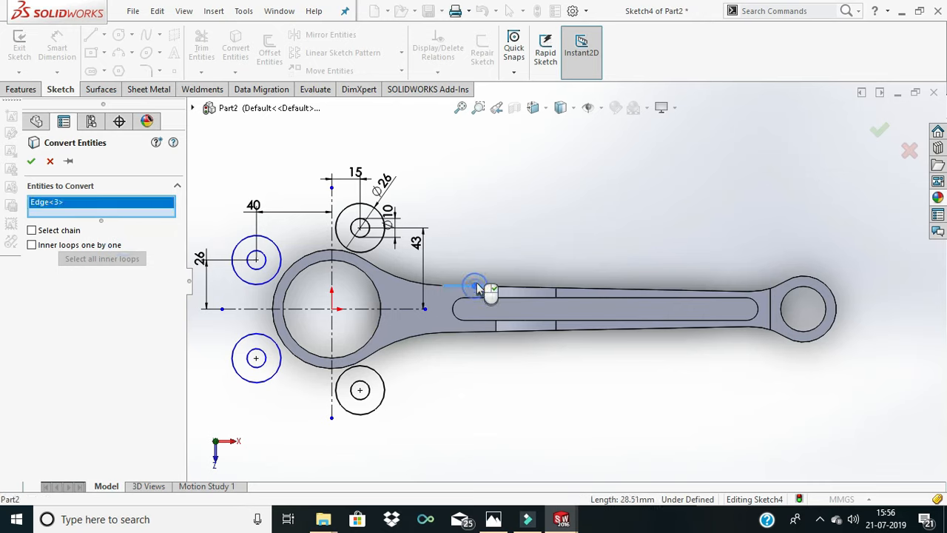
click(31, 161)
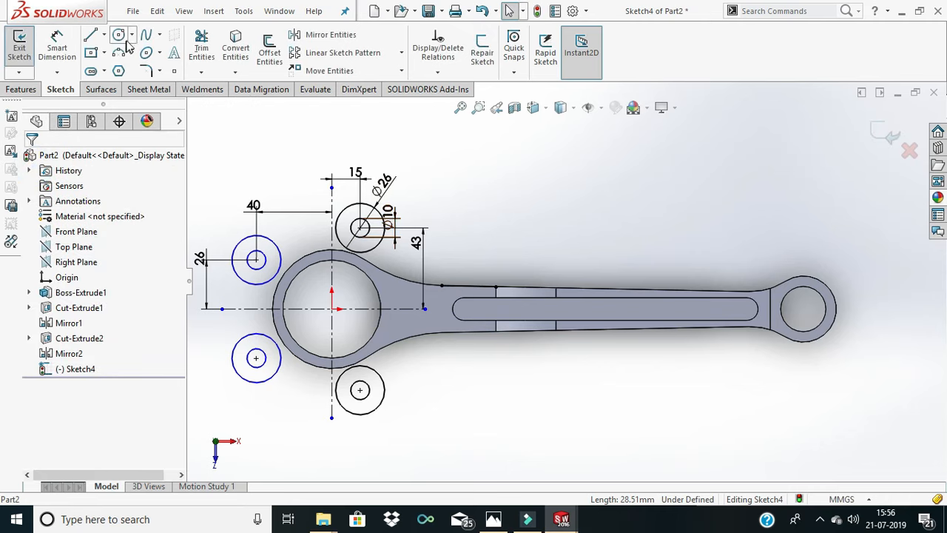
- Sketch a perimeter circle of about 84 mm radius above the shank, tangent to the upper 26 mm circle nearest the shank and the converted edge
click(131, 34)
click(151, 68)
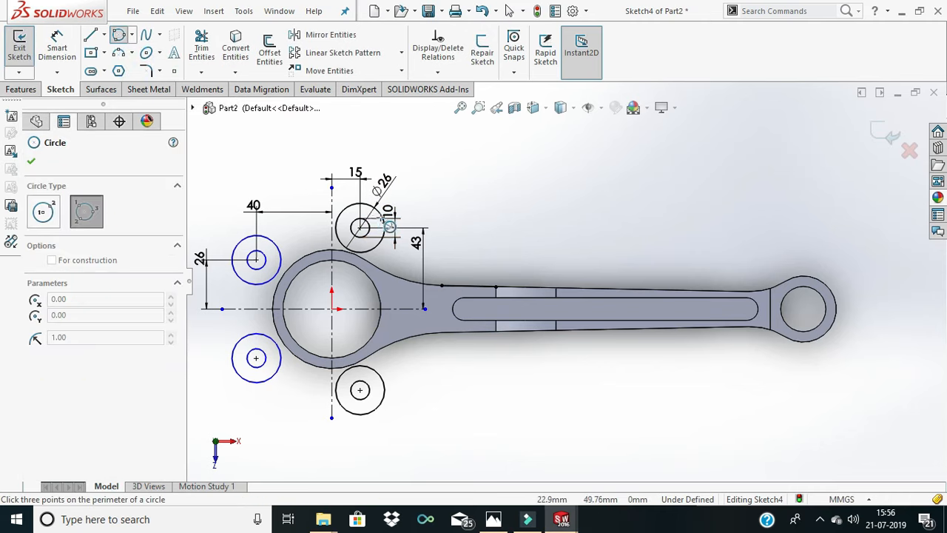
click(383, 216)
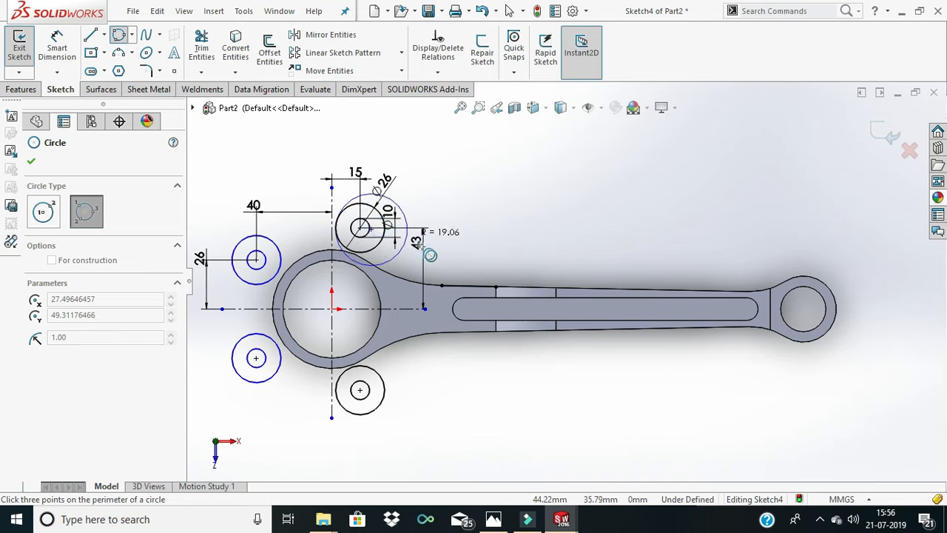
click(473, 289)
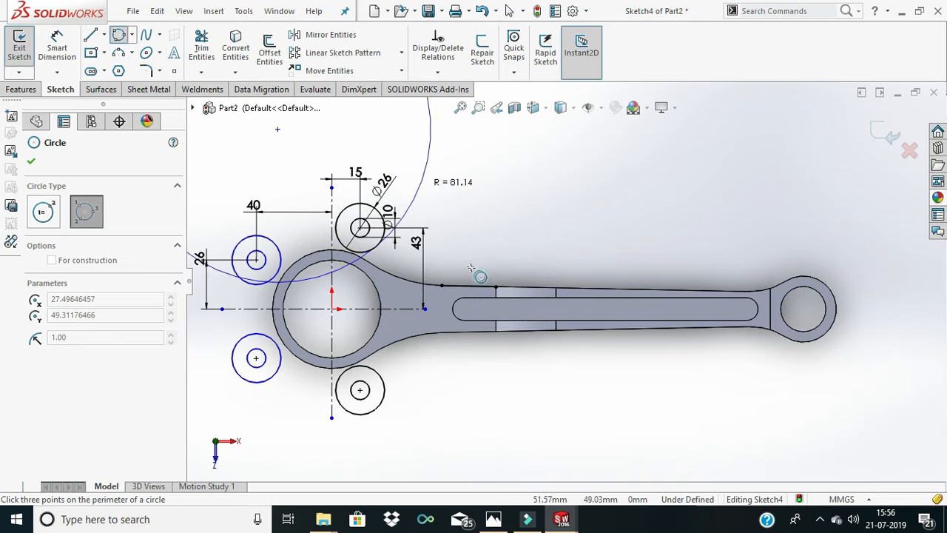
click(429, 263)
scroll(581, 310, up, 5)
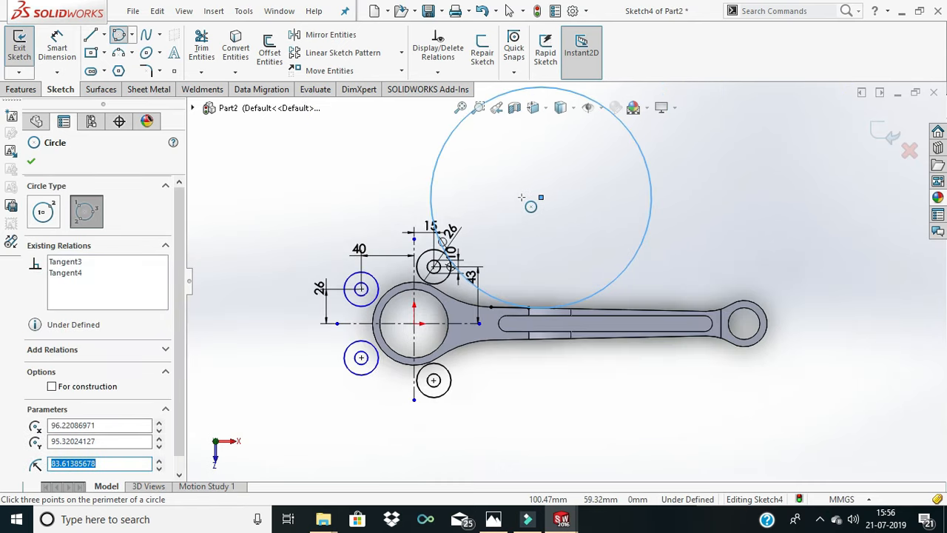
right_click(430, 182)
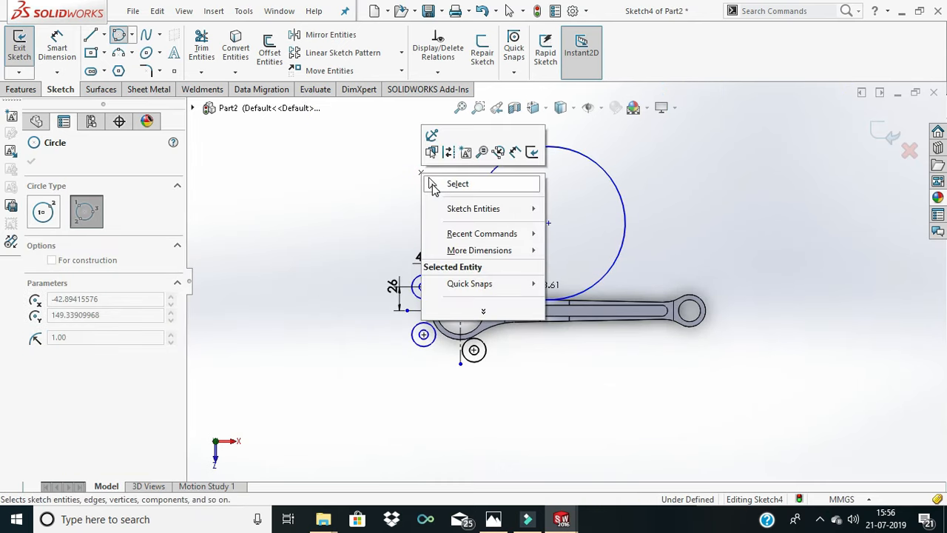
click(438, 187)
- Dimension the large tangent circle above the shank with a diameter of 72*2 mm
click(68, 50)
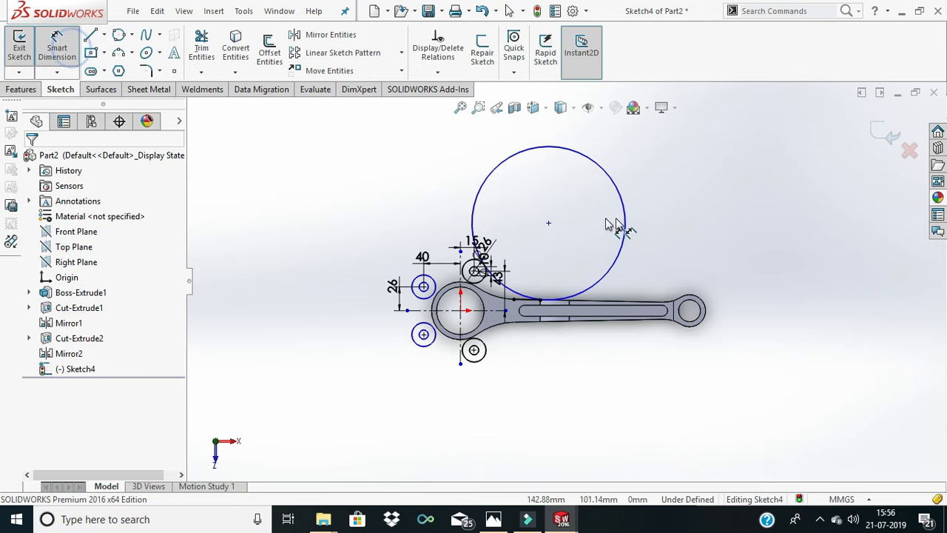
click(625, 219)
click(660, 229)
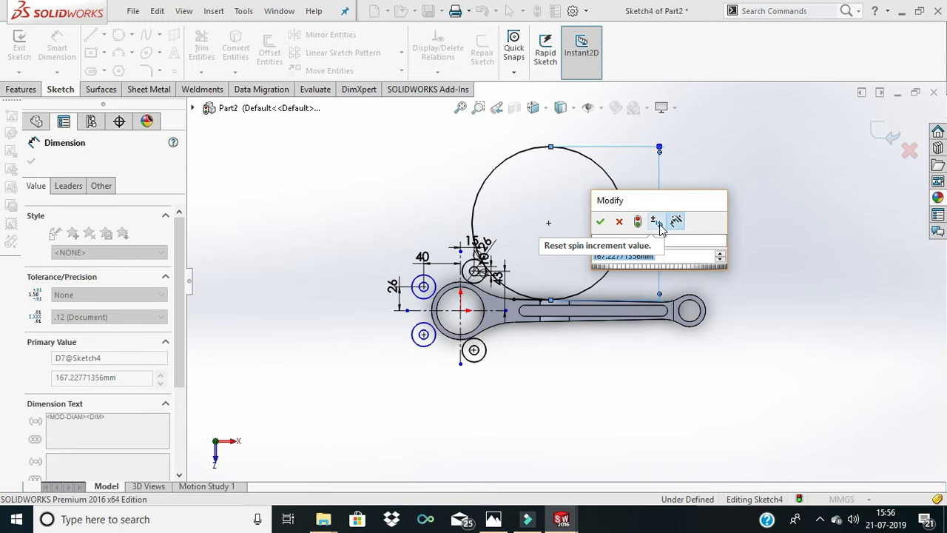
text(72)
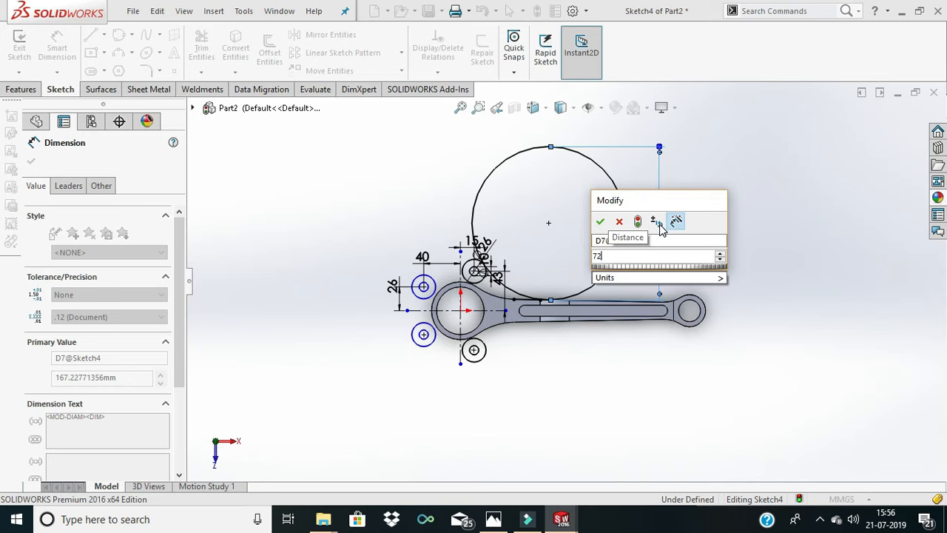
text(*2)
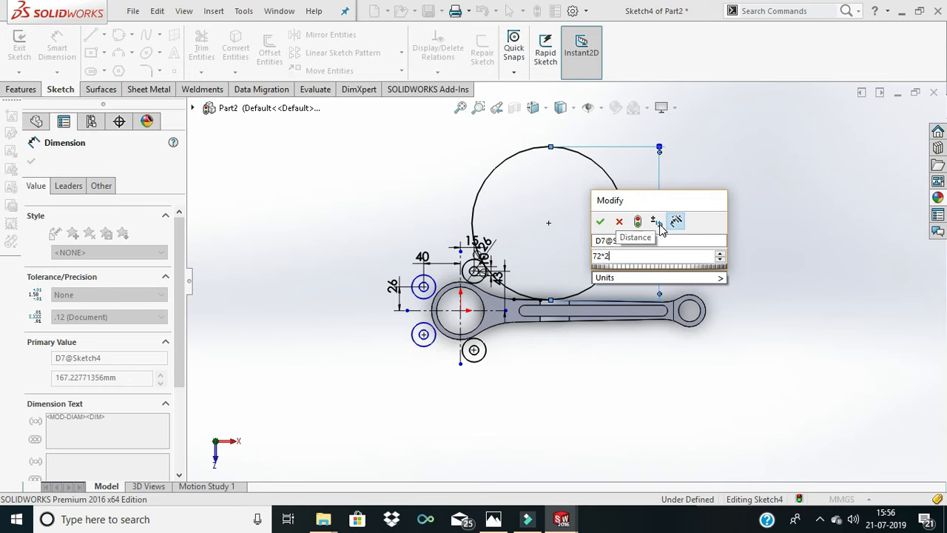
key(Return)
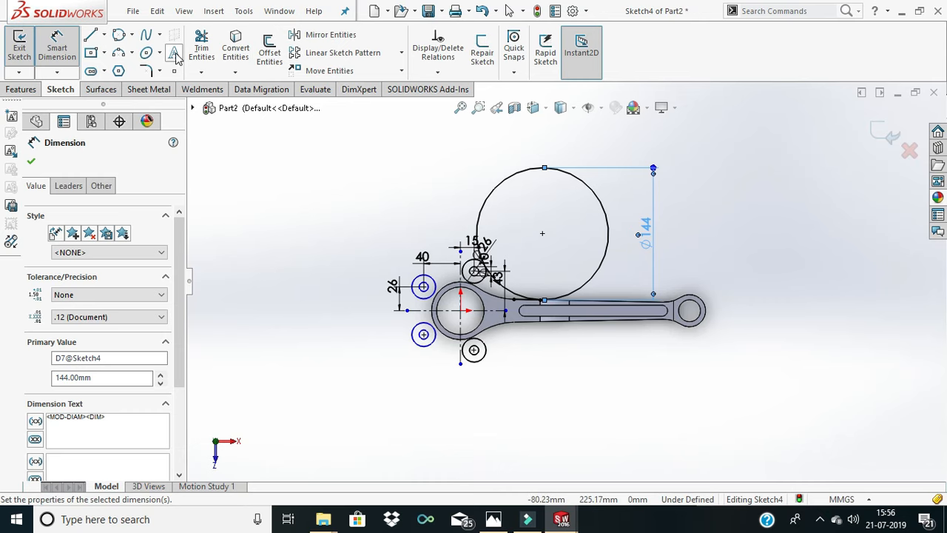
- Try to trim the large circle above the shank, and undo the trim
click(202, 46)
click(491, 185)
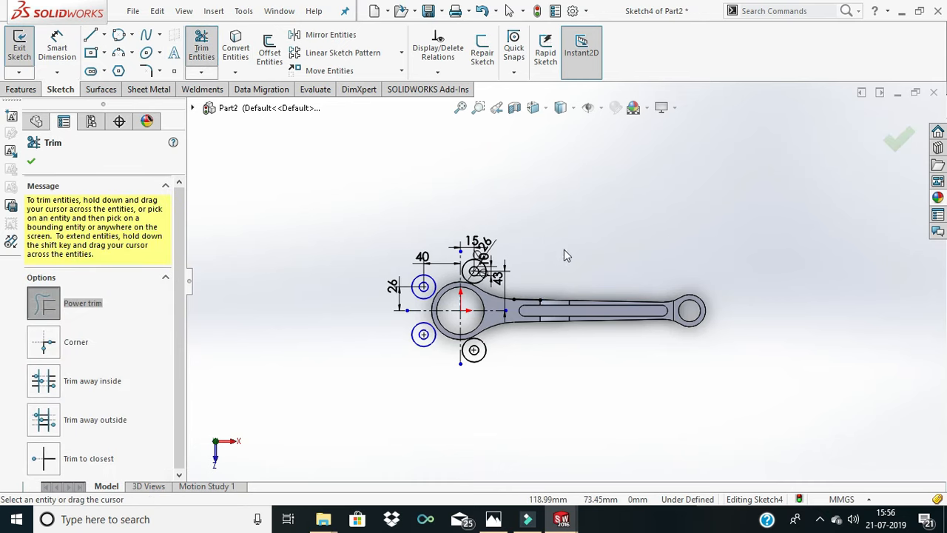
scroll(522, 279, down, 5)
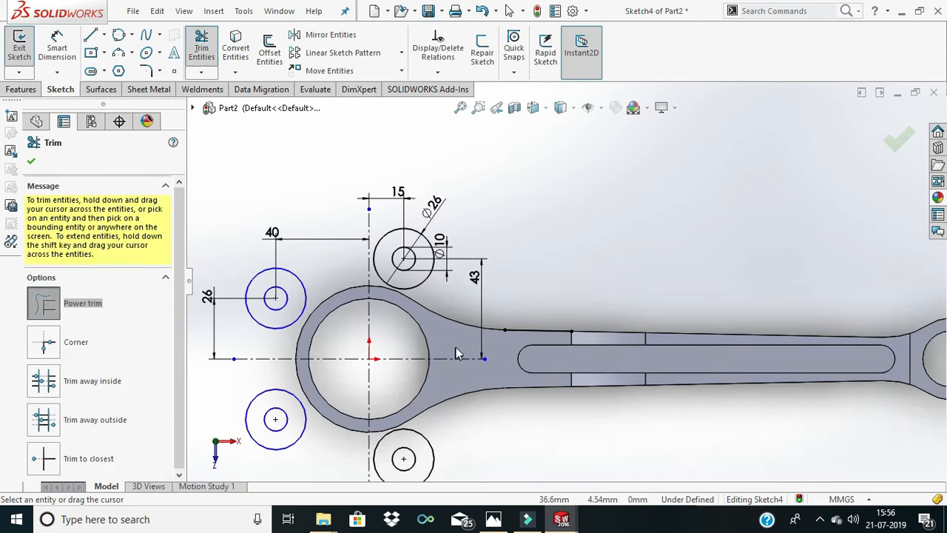
key(Escape)
key(ctrl+z)
- Examine where the large circle touches the upper shank edge relative to the end of the converted edge
scroll(585, 328, down, 1)
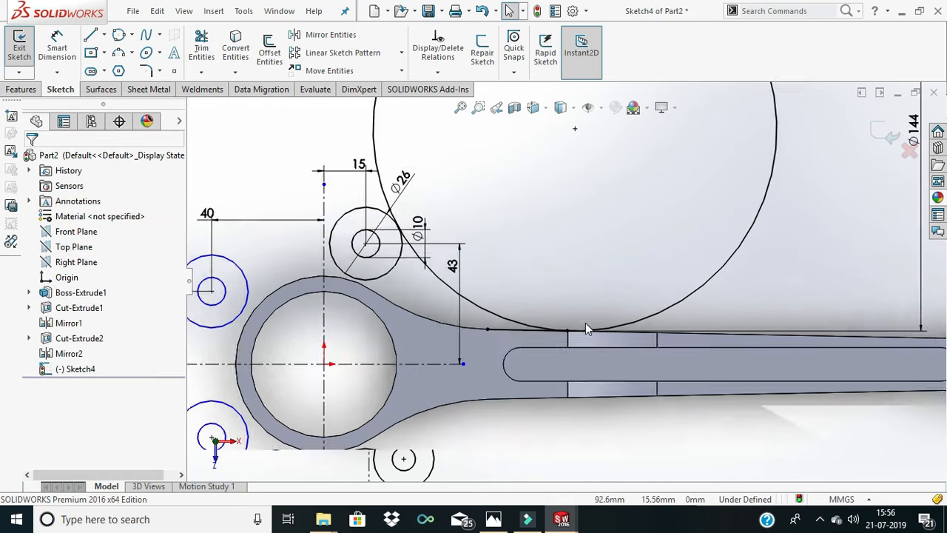
scroll(585, 323, down, 1)
scroll(588, 324, up, 2)
scroll(574, 326, down, 5)
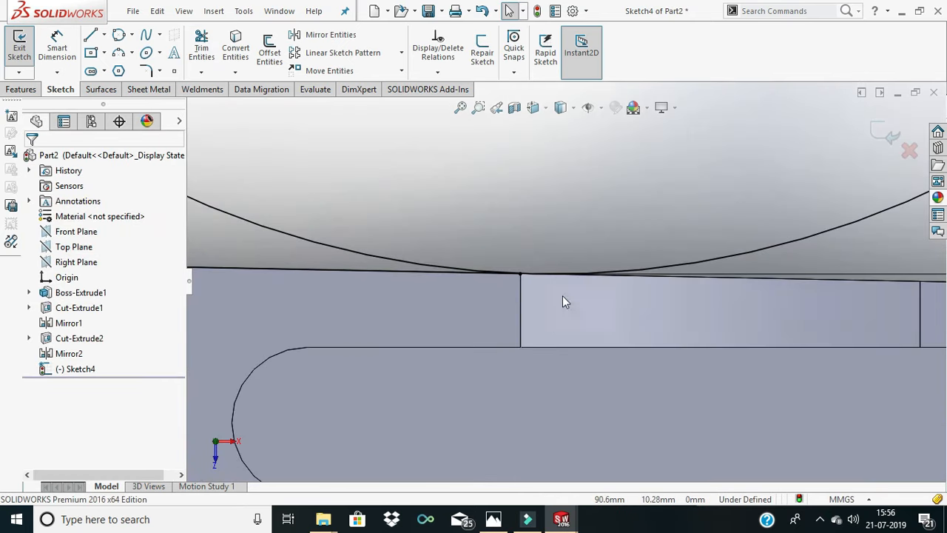
scroll(522, 279, down, 4)
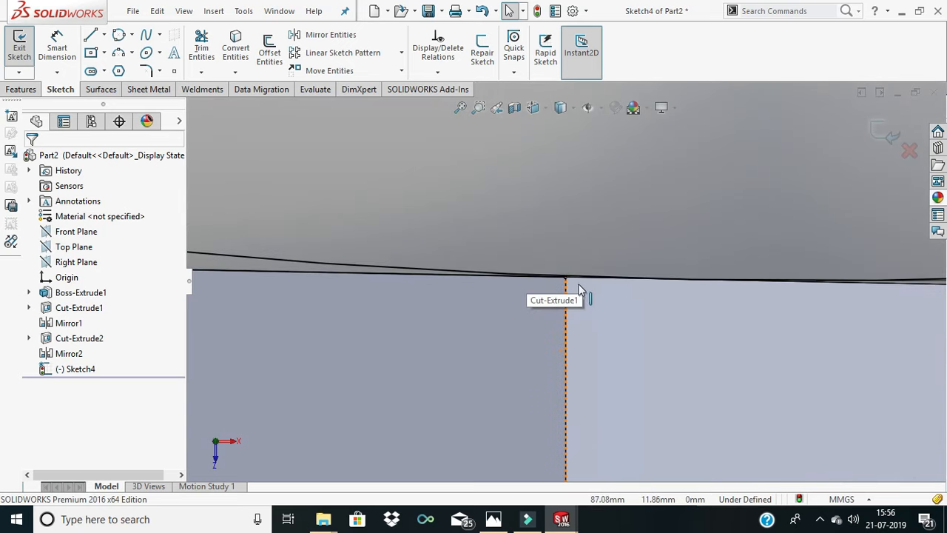
scroll(583, 287, up, 8)
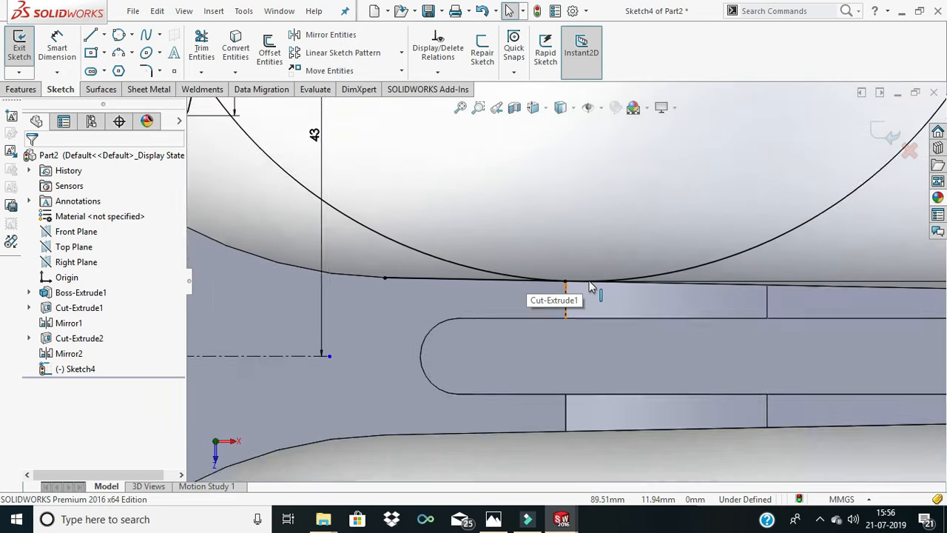
scroll(594, 281, up, 2)
scroll(588, 250, down, 3)
scroll(585, 230, up, 3)
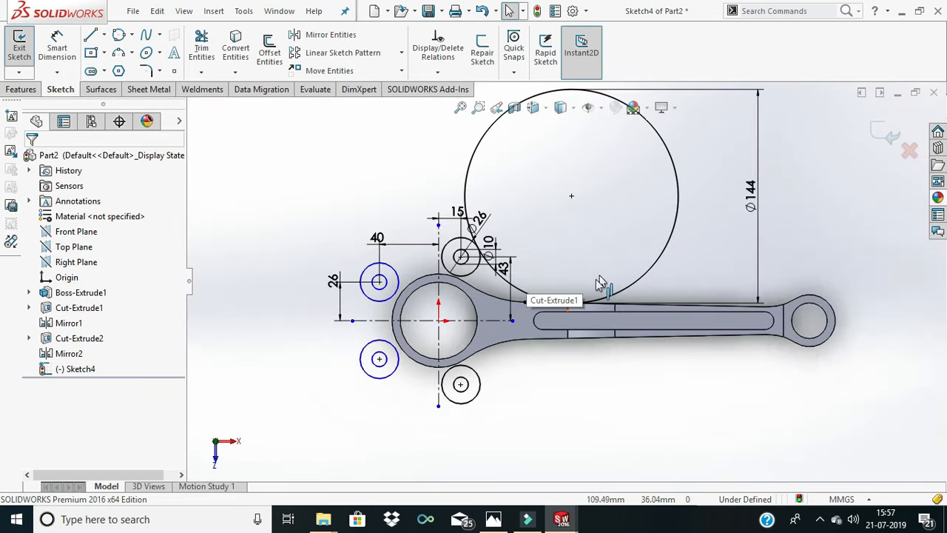
scroll(595, 279, down, 3)
scroll(595, 292, down, 1)
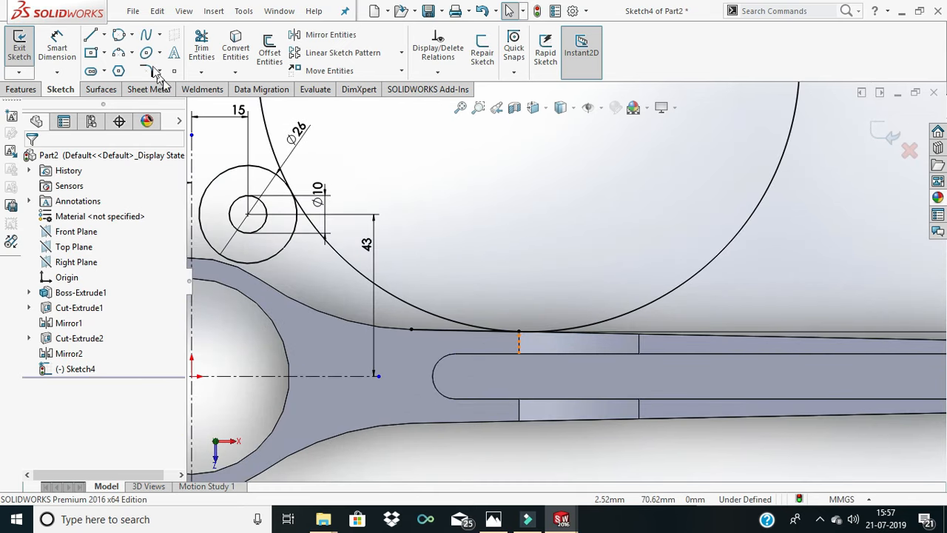
- Convert the adjoining upper shank edge under the large circle, just beyond the already converted edge, into sketch geometry
click(200, 48)
click(201, 48)
click(235, 48)
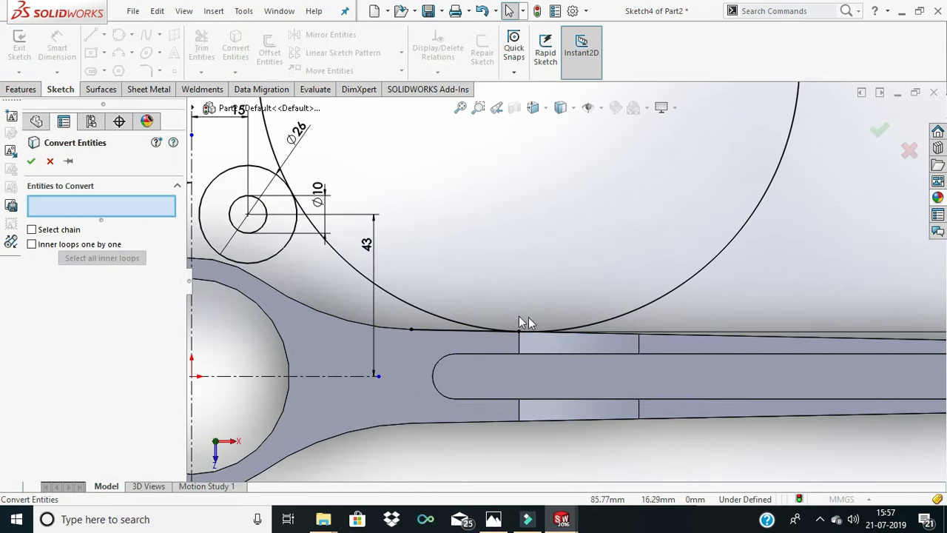
click(586, 334)
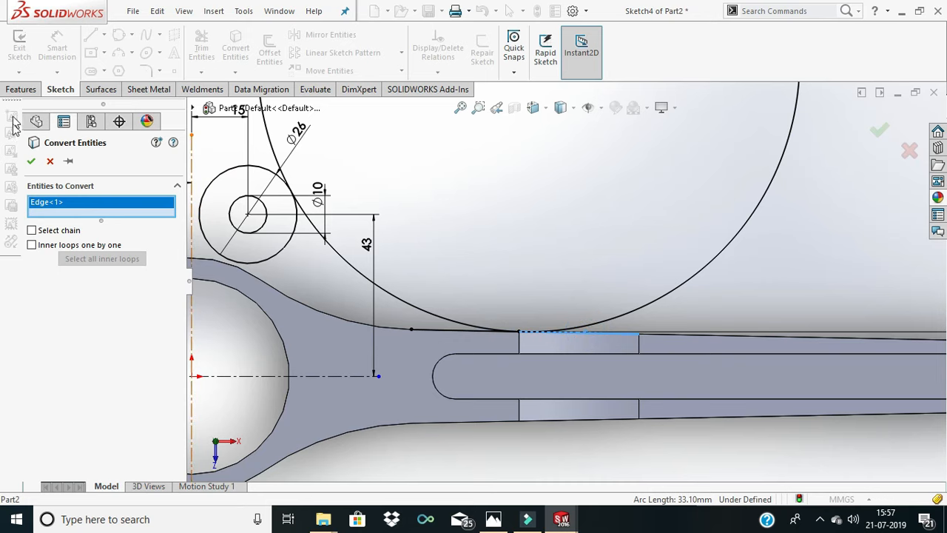
click(32, 161)
key(f)
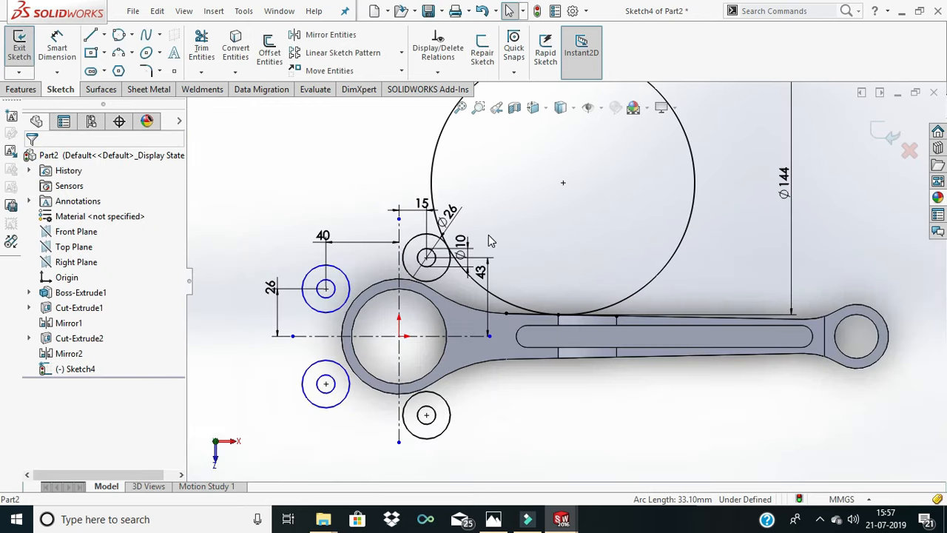
- Trim the large circle to the arc between the 26 mm circle and the shank, and trim away the first converted edge
click(201, 48)
drag(408, 138, 451, 156)
scroll(582, 267, down, 5)
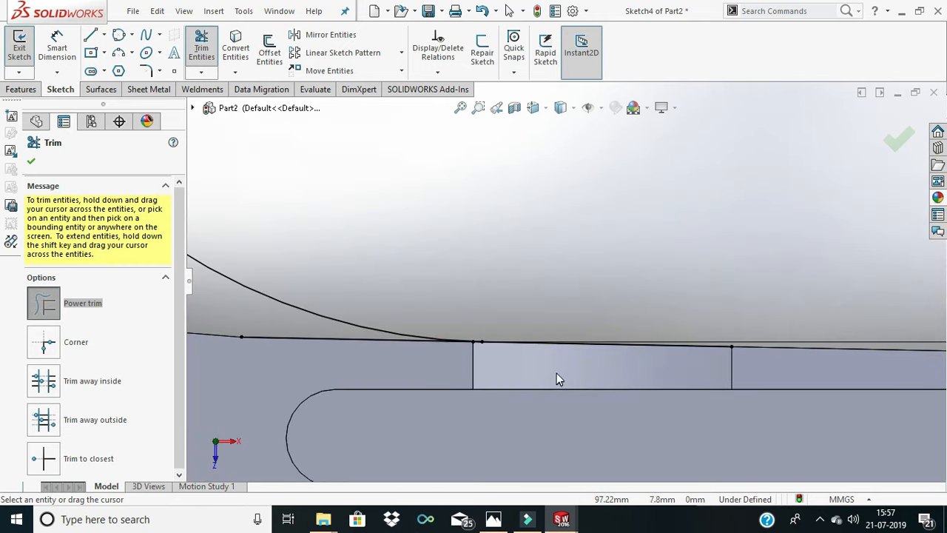
scroll(497, 356, up, 4)
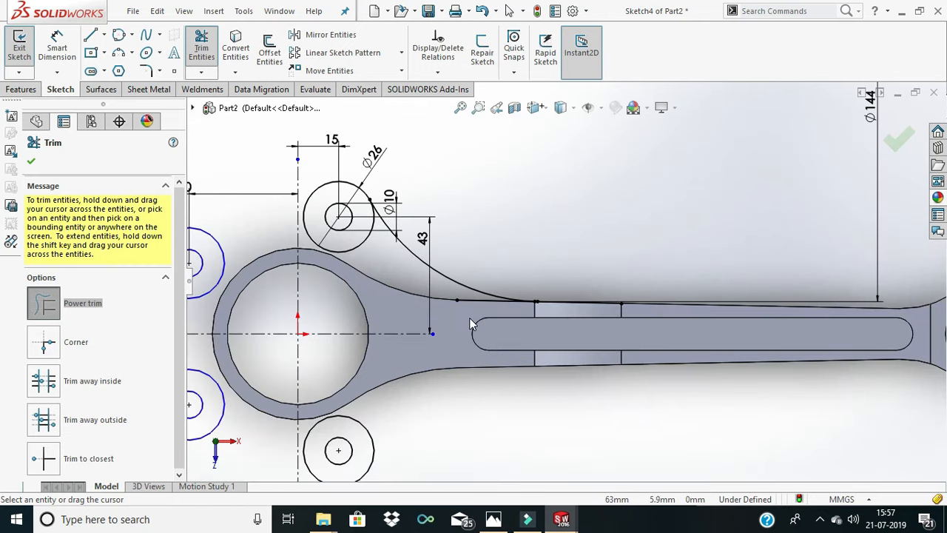
drag(456, 295, 477, 303)
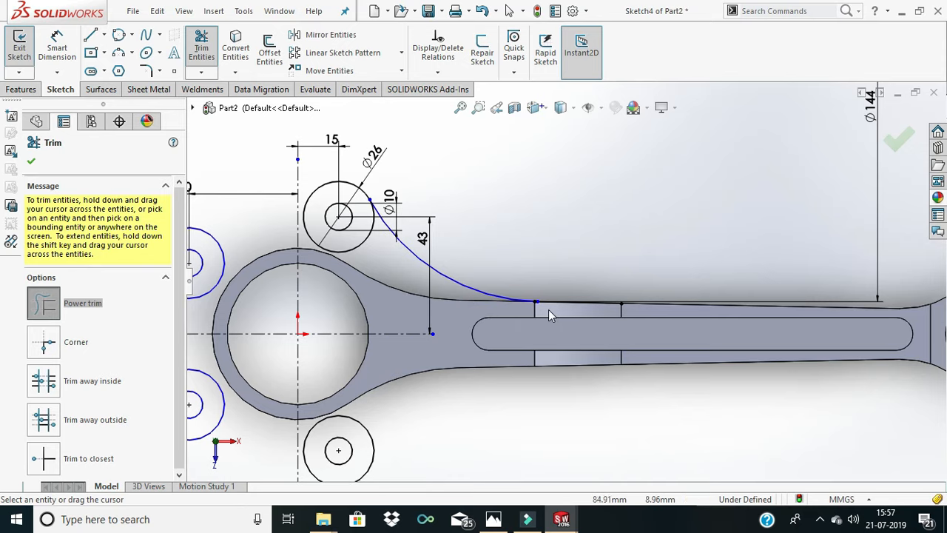
- Trim away the tiny piece of the second converted edge between its big-end-side endpoint and the arc's tangent point
scroll(548, 309, down, 6)
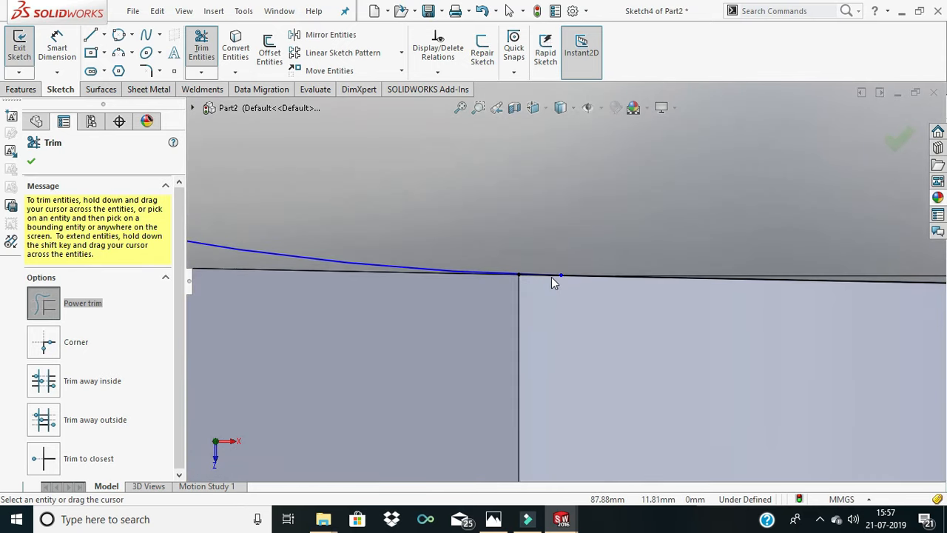
scroll(552, 277, down, 3)
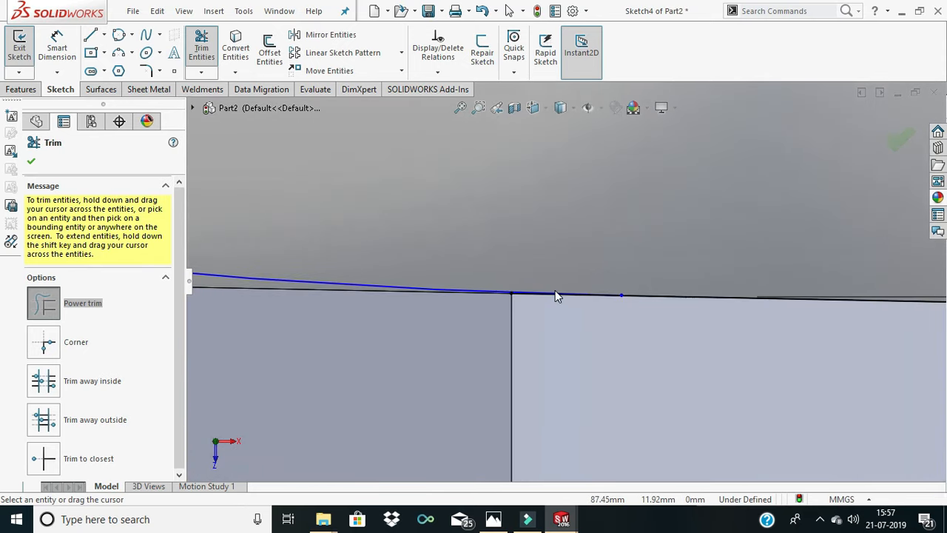
scroll(555, 290, down, 4)
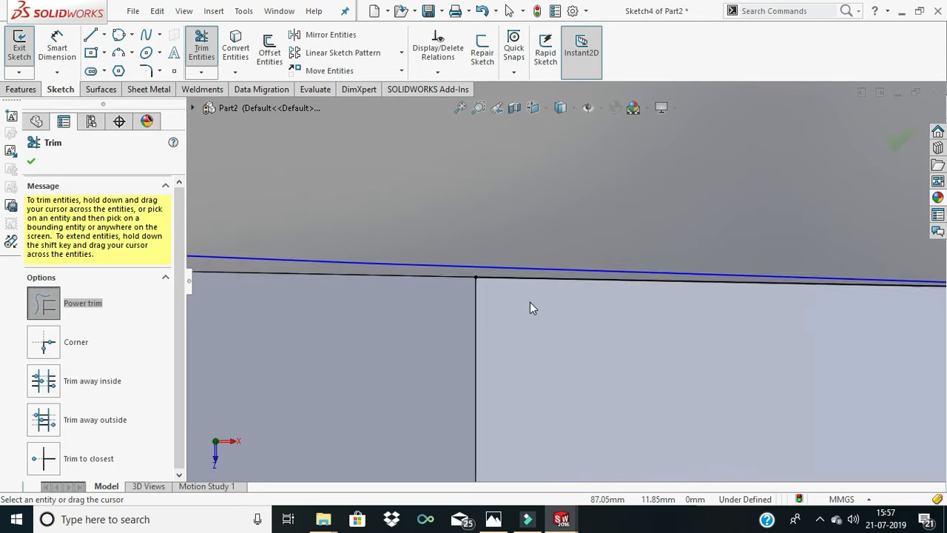
scroll(529, 309, down, 1)
scroll(547, 295, down, 1)
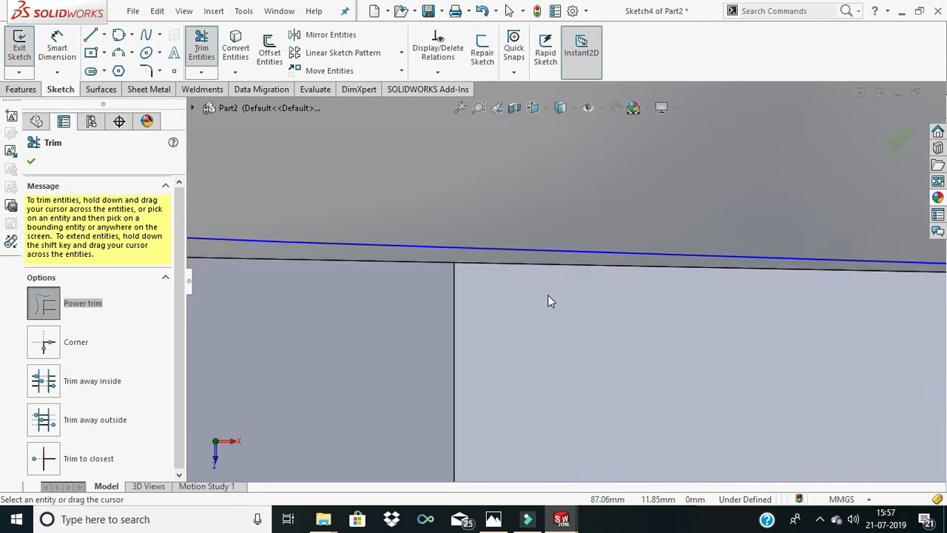
scroll(562, 295, up, 7)
scroll(660, 295, up, 5)
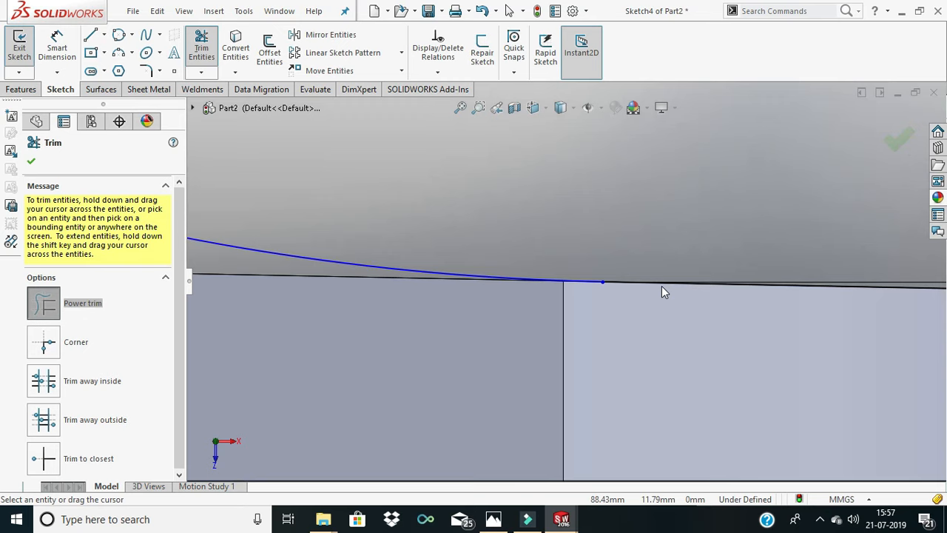
scroll(651, 290, up, 3)
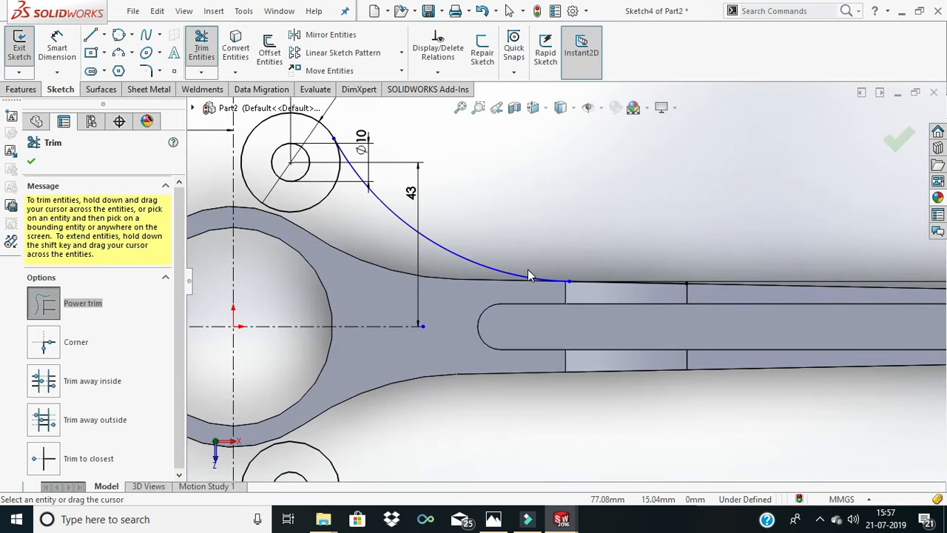
scroll(527, 266, up, 1)
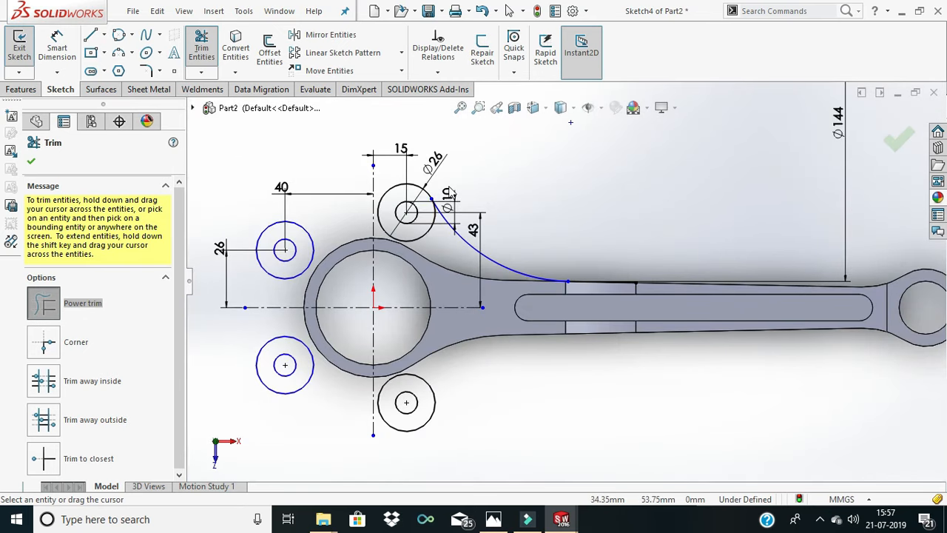
click(33, 159)
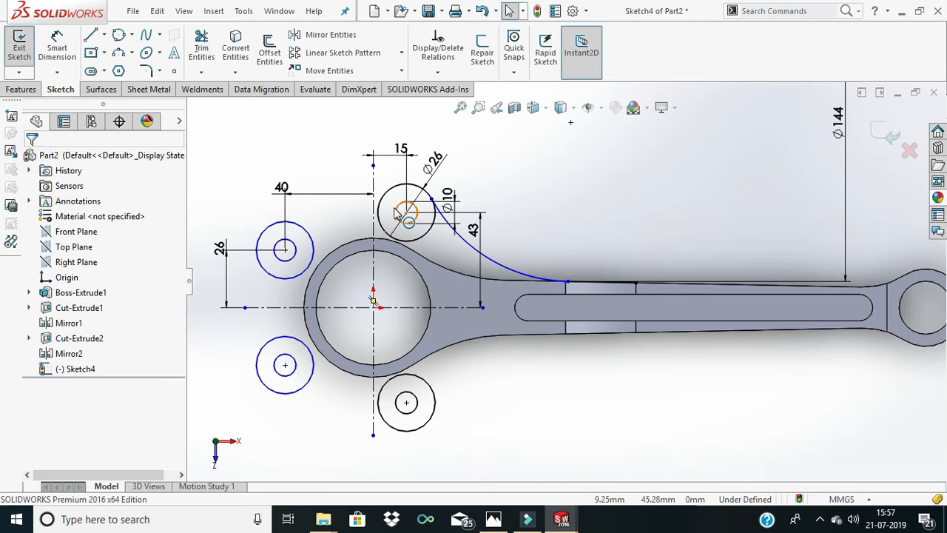
- Sketch a perimeter circle of about 37 mm radius above the big end, tangent to both upper 26 mm circles
scroll(474, 197, up, 2)
scroll(474, 198, up, 1)
scroll(474, 197, down, 1)
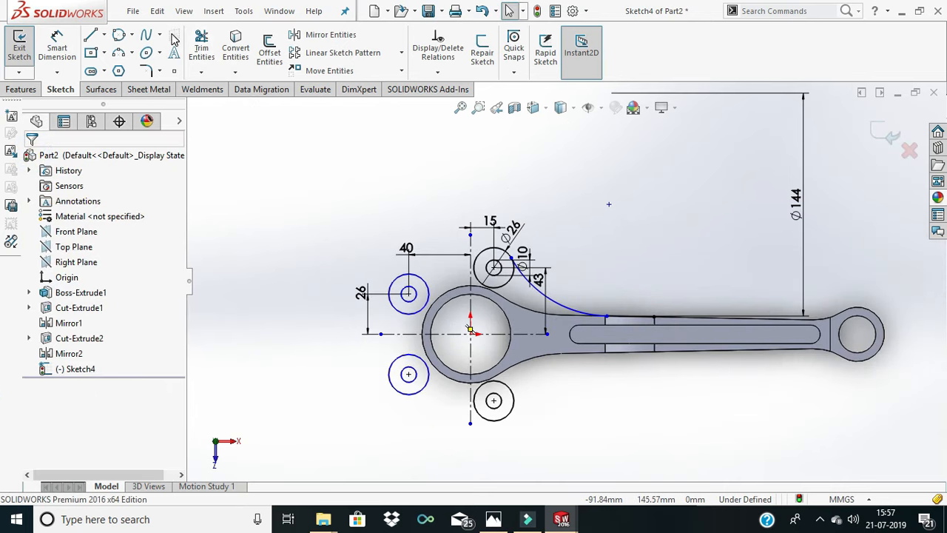
click(118, 36)
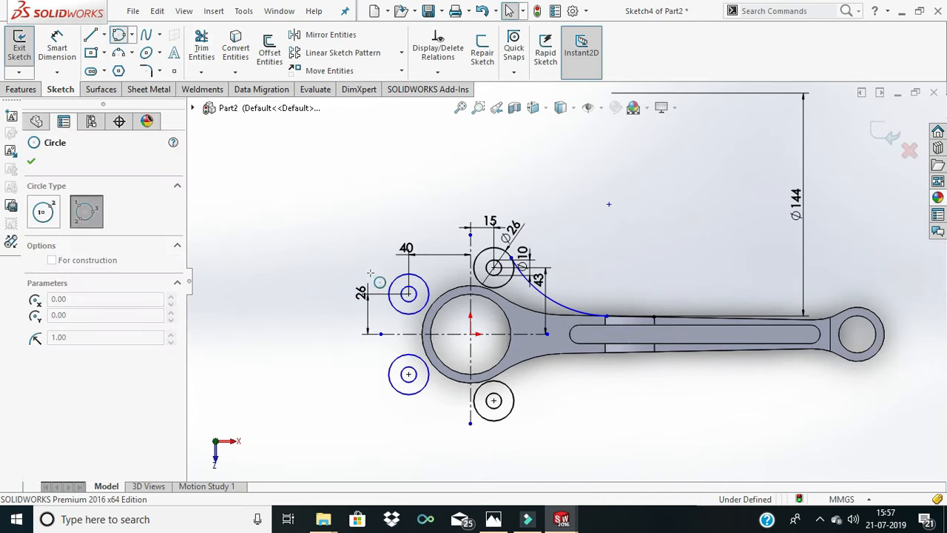
click(399, 276)
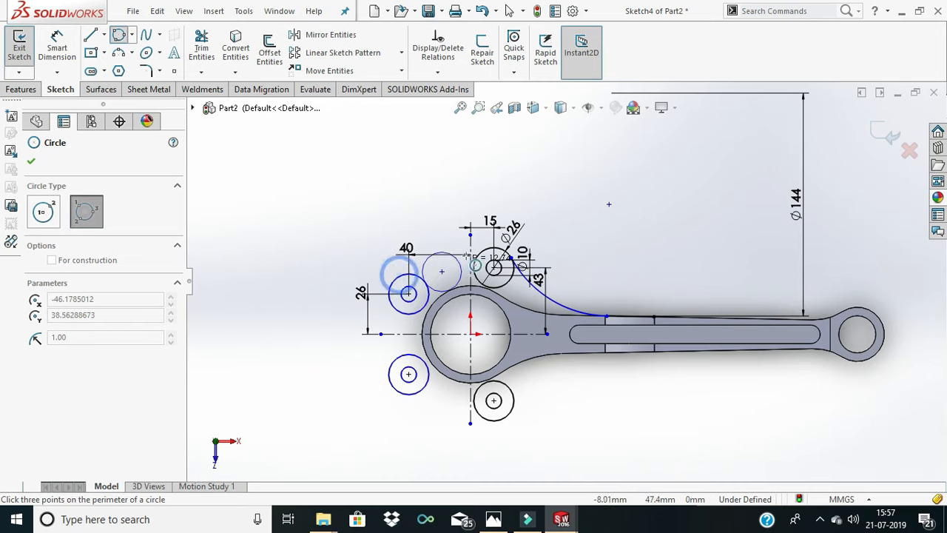
click(380, 195)
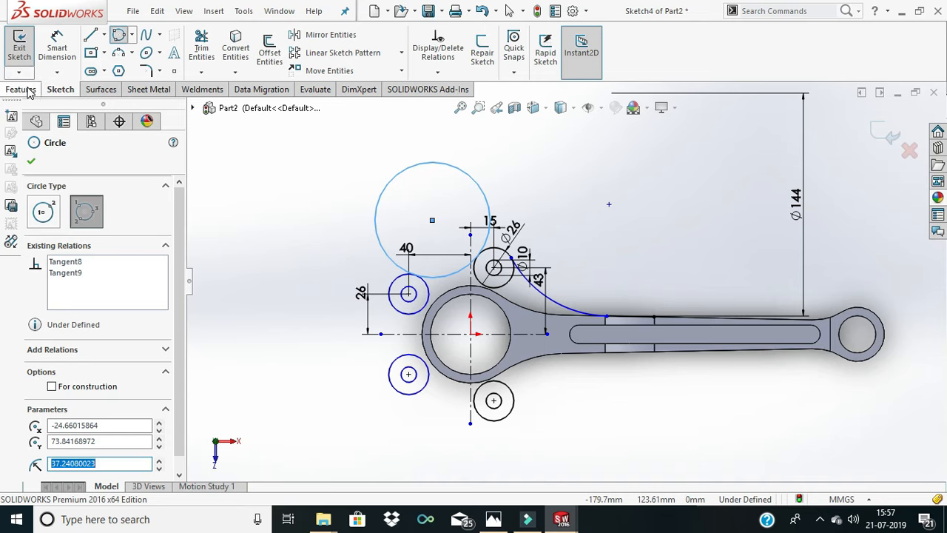
click(65, 56)
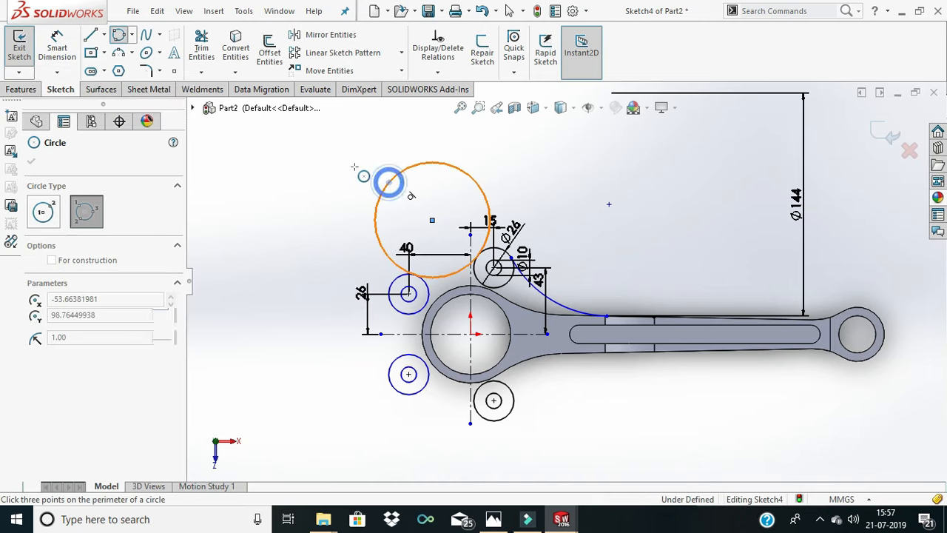
click(353, 166)
right_click(368, 214)
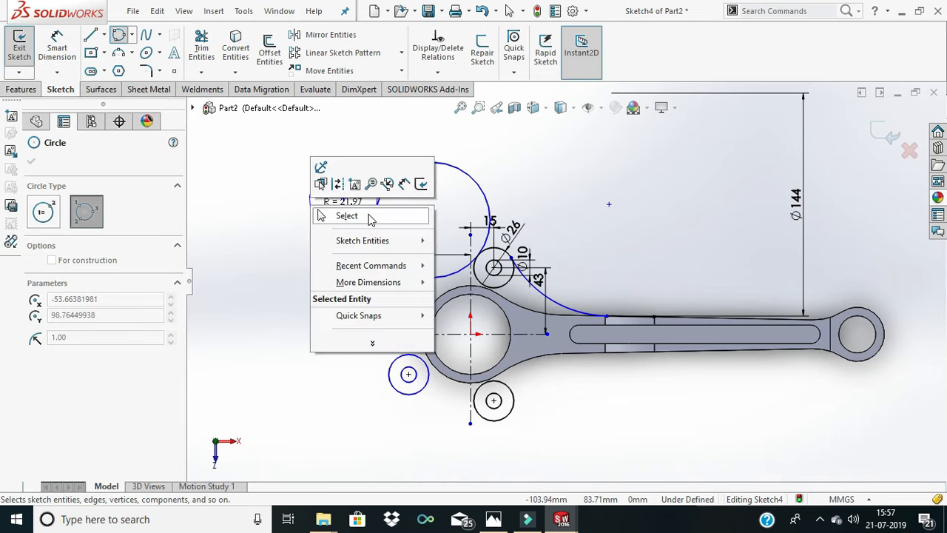
click(370, 218)
- Add a diameter dimension to the perimeter circle above the big end
click(57, 45)
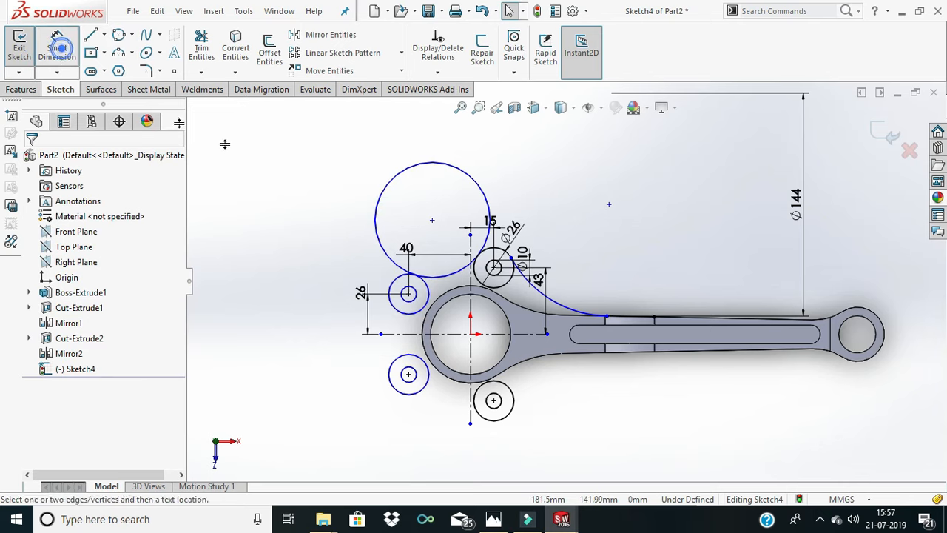
click(386, 186)
click(359, 180)
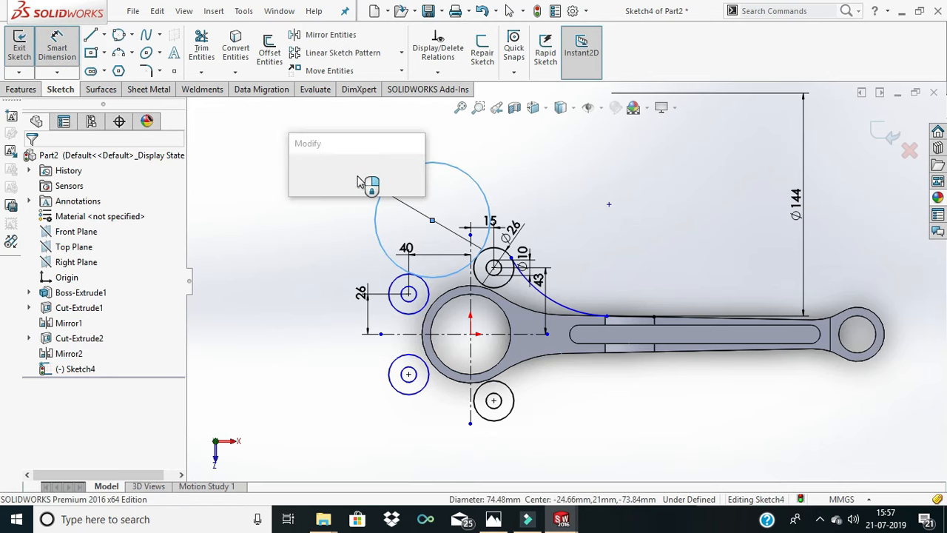
- Try a diameter of 72*2 mm on the perimeter circle above the big end, and undo that change
text(72*2)
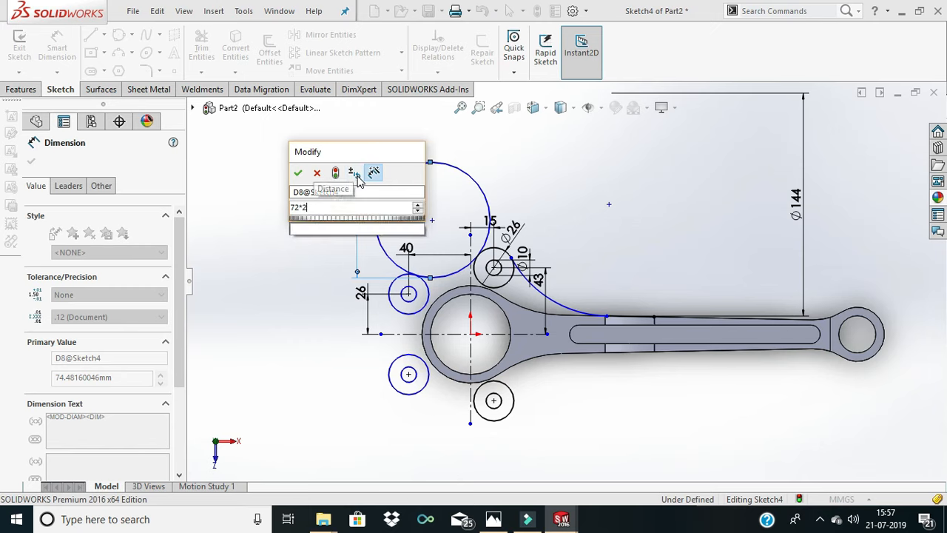
key(Return)
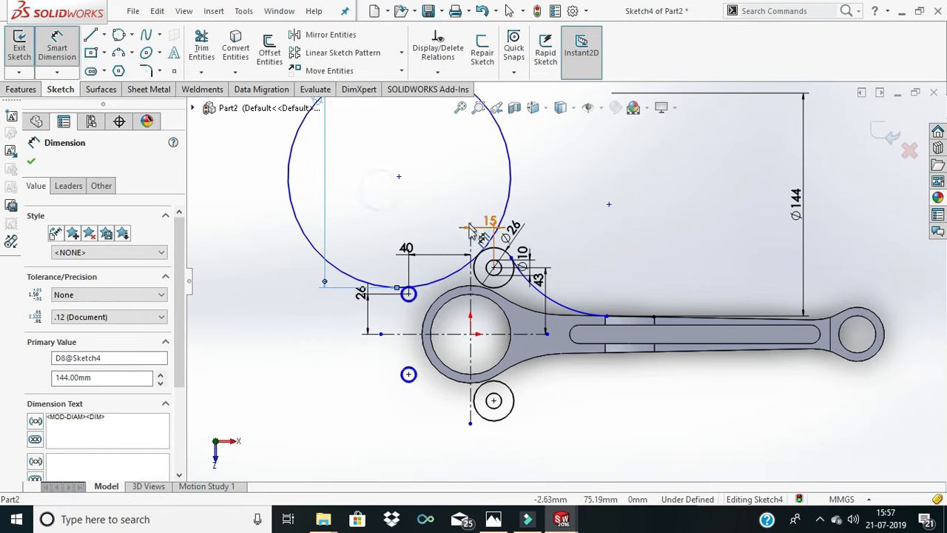
key(Escape)
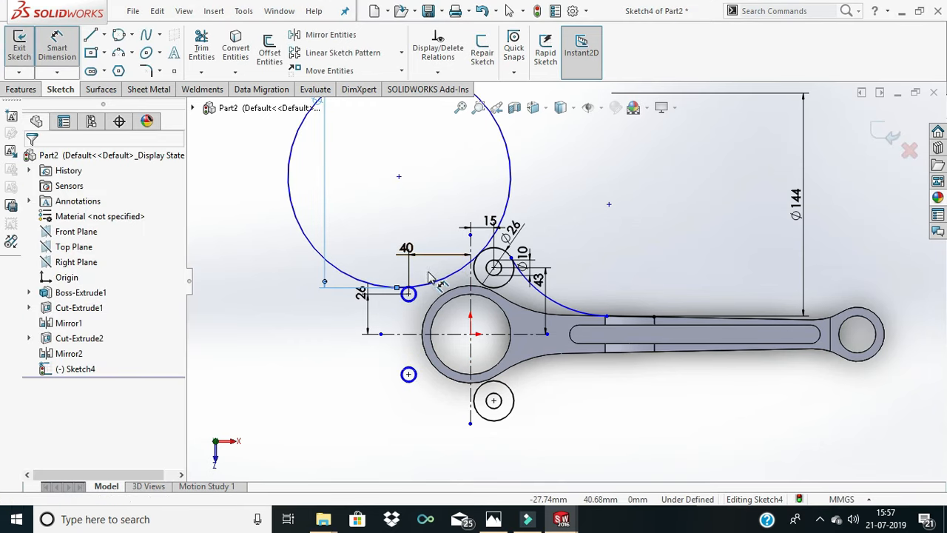
key(ctrl+z)
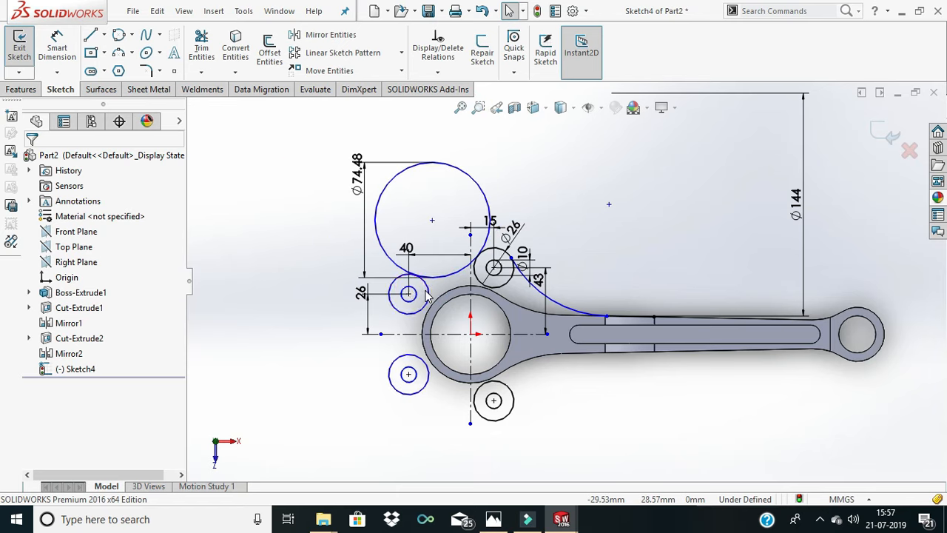
- Dimension the upper link-pin circles farthest from the shank with diameters of 10 mm for the inner and 26 mm for the outer
scroll(416, 296, down, 2)
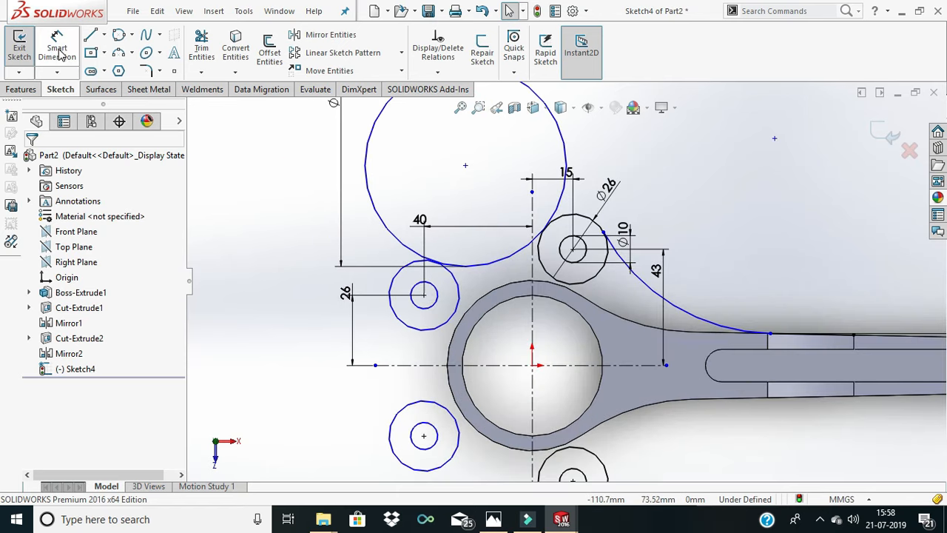
click(57, 50)
click(420, 287)
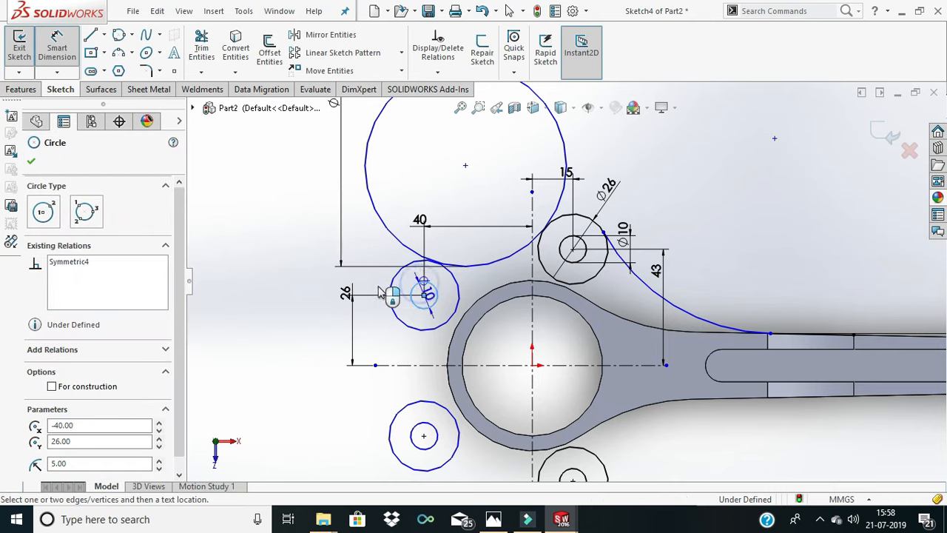
click(371, 277)
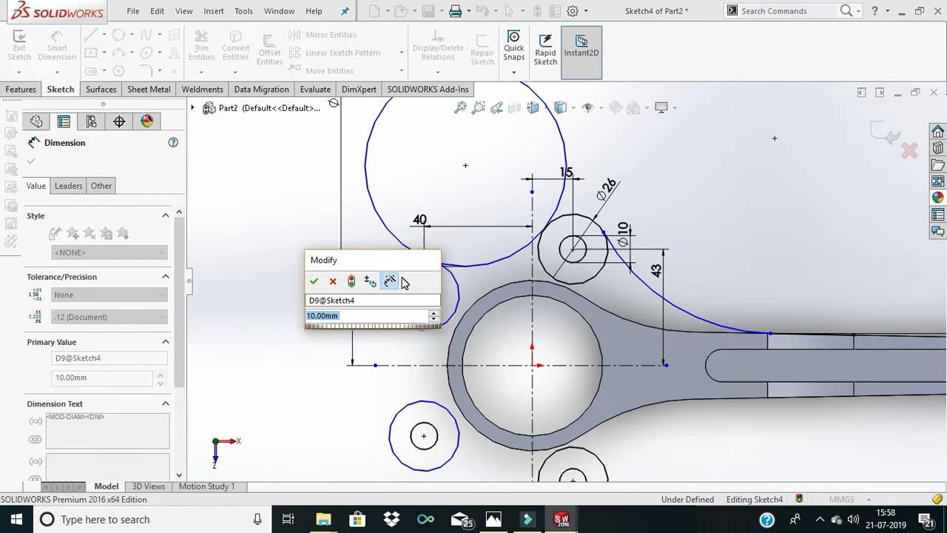
key(Return)
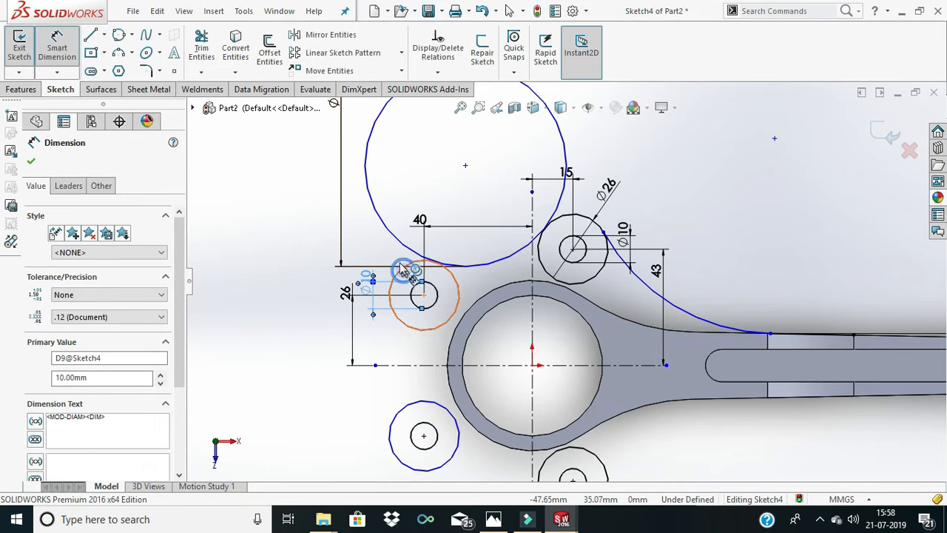
click(401, 270)
click(392, 259)
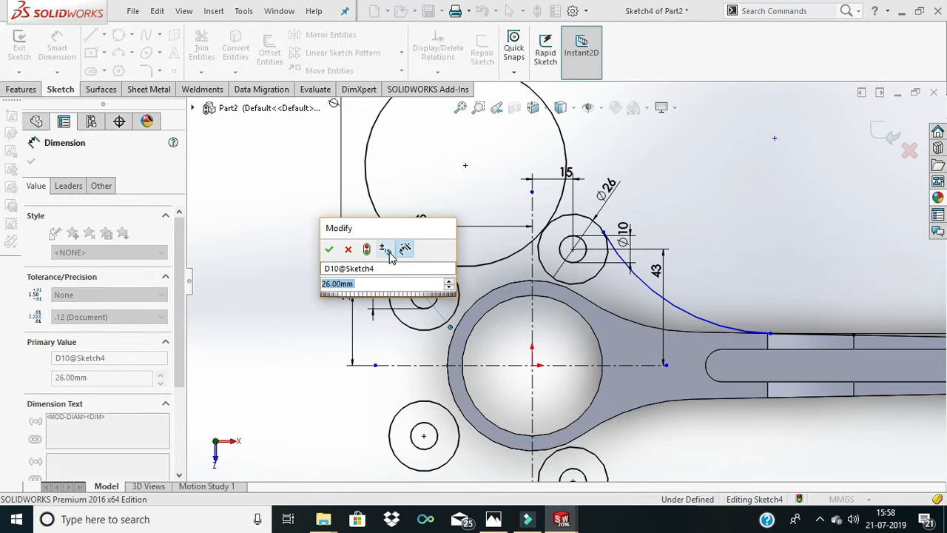
key(Return)
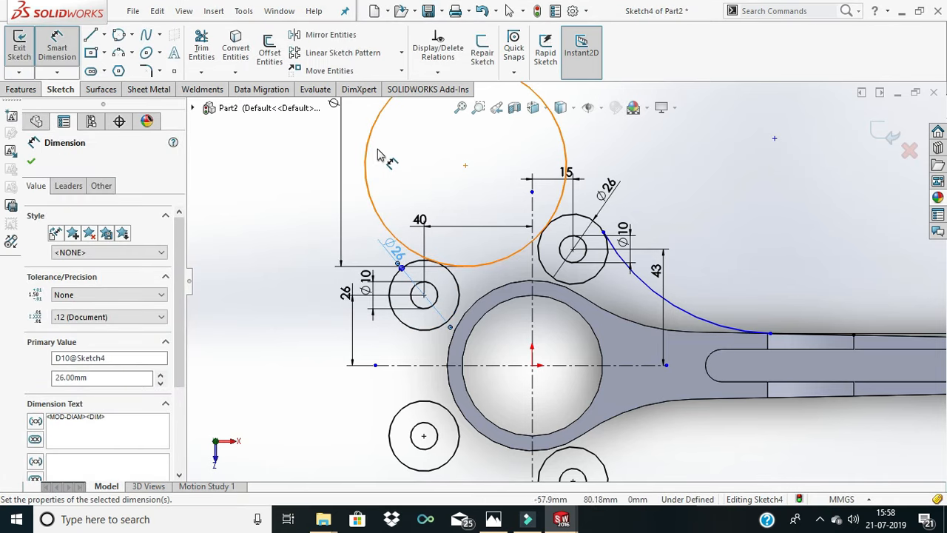
- Set the diameter of the perimeter circle above the big end to 72*2 mm
scroll(378, 154, up, 2)
double_click(429, 161)
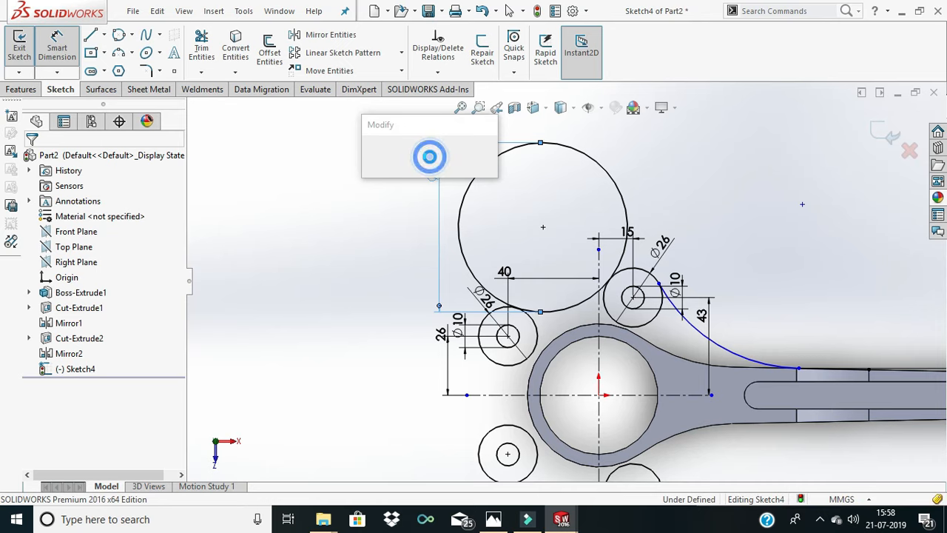
text(75*2)
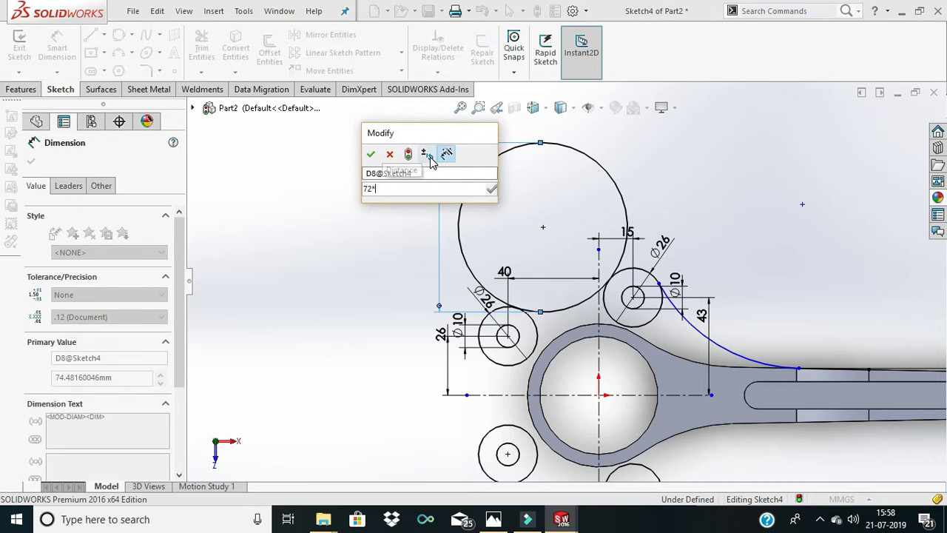
key(Return)
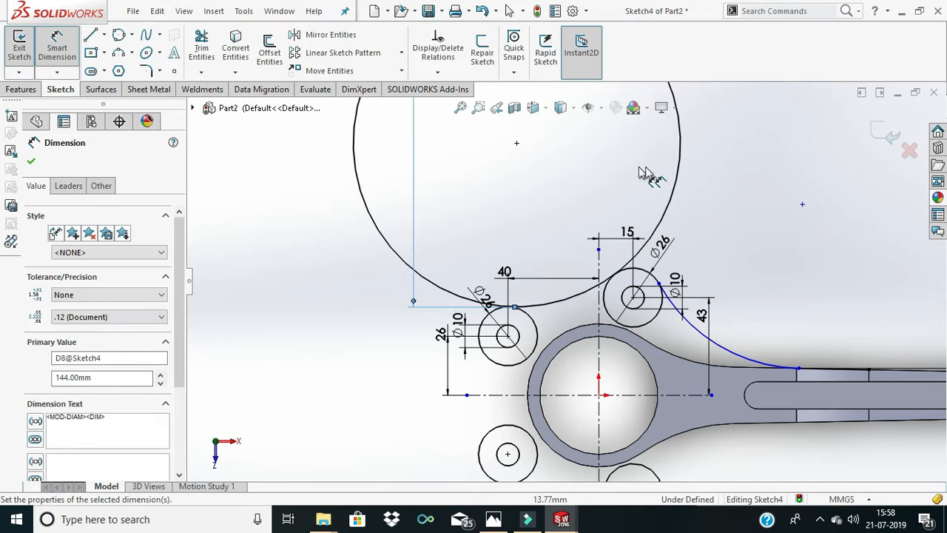
- Trim the 144 mm circle above the big end to the short arc between the two upper 26 mm circles
scroll(669, 178, up, 2)
scroll(671, 177, down, 2)
scroll(672, 178, up, 1)
click(200, 36)
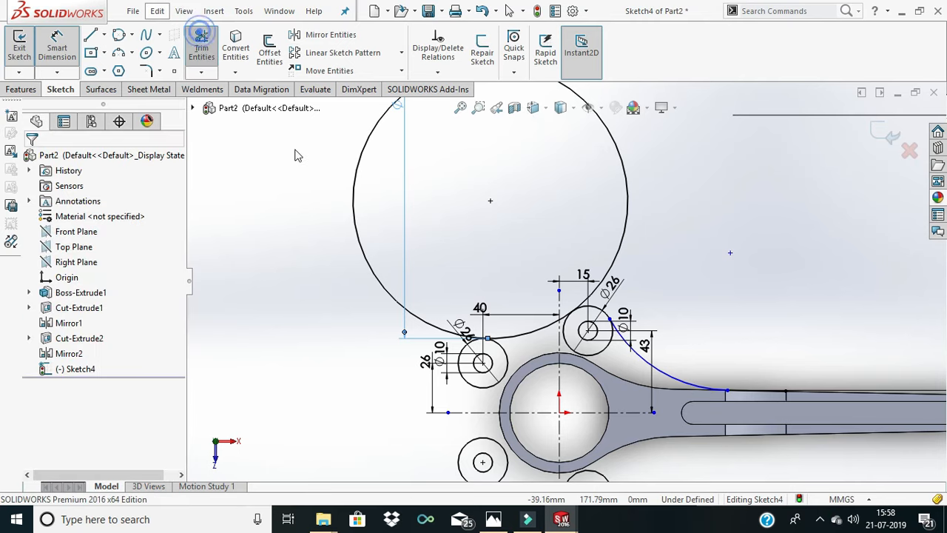
drag(313, 207, 364, 220)
scroll(491, 293, down, 2)
scroll(592, 362, up, 2)
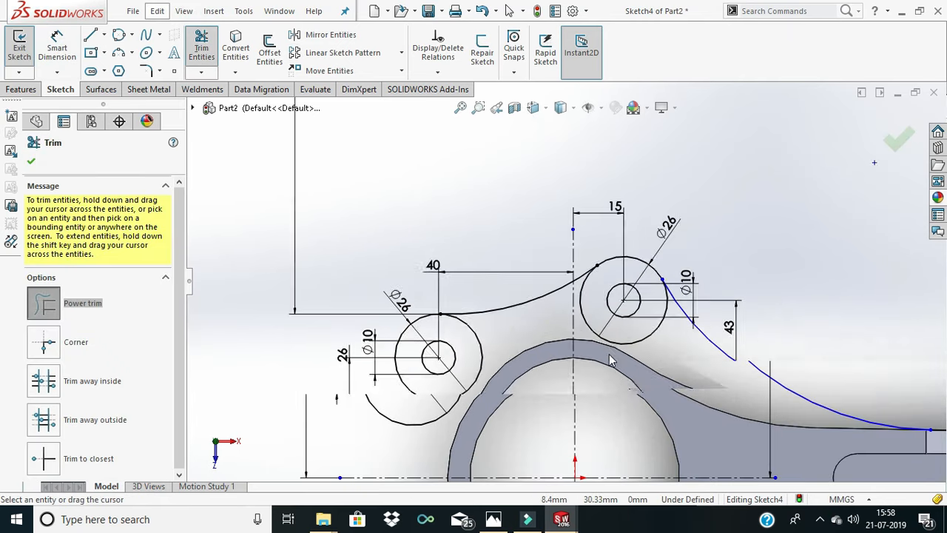
- Examine where the trimmed arc meets the upper 26 mm circles and review the sketch around the whole rod
scroll(529, 284, down, 4)
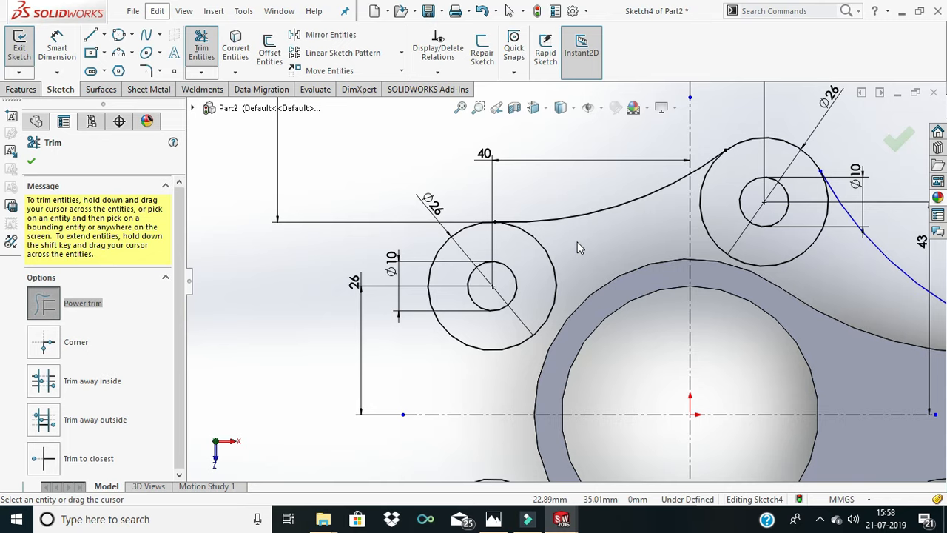
scroll(572, 269, down, 2)
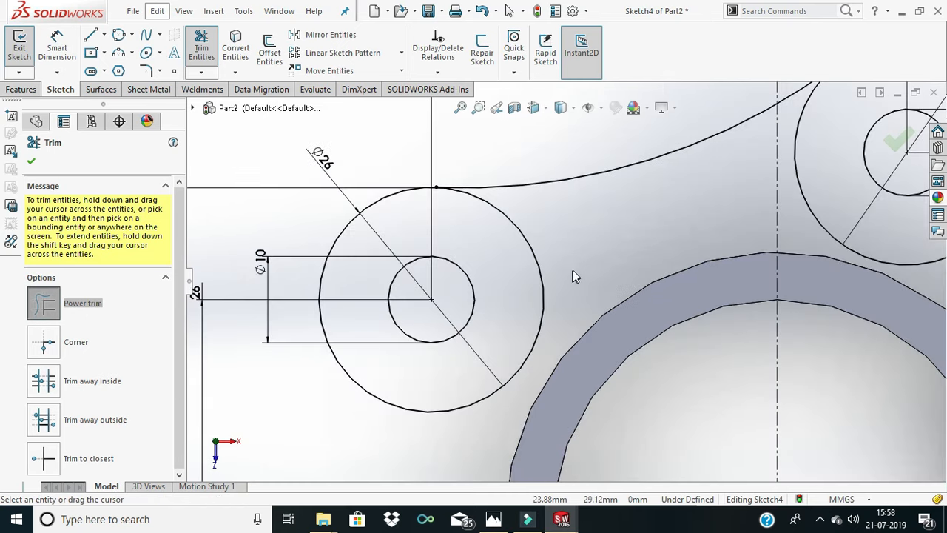
scroll(573, 270, up, 5)
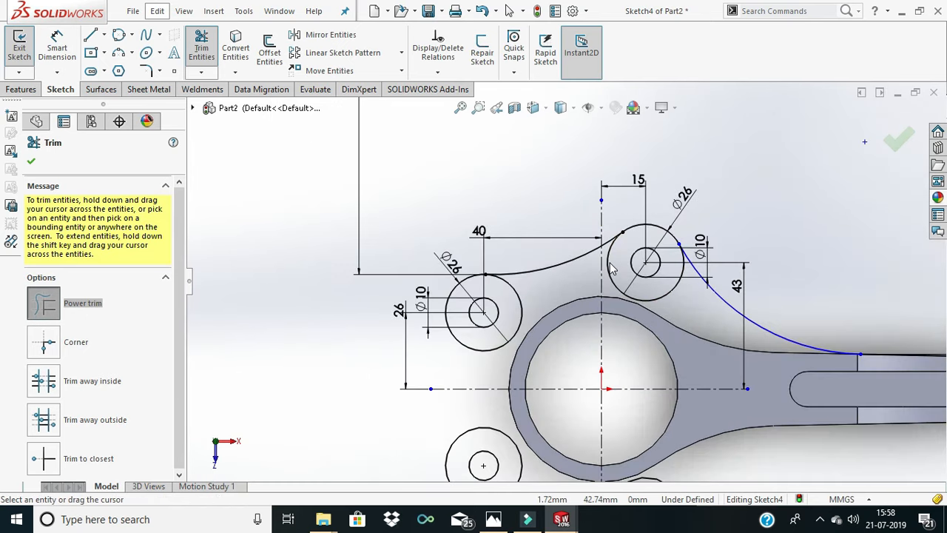
scroll(684, 306, up, 4)
scroll(684, 305, down, 3)
scroll(684, 305, up, 2)
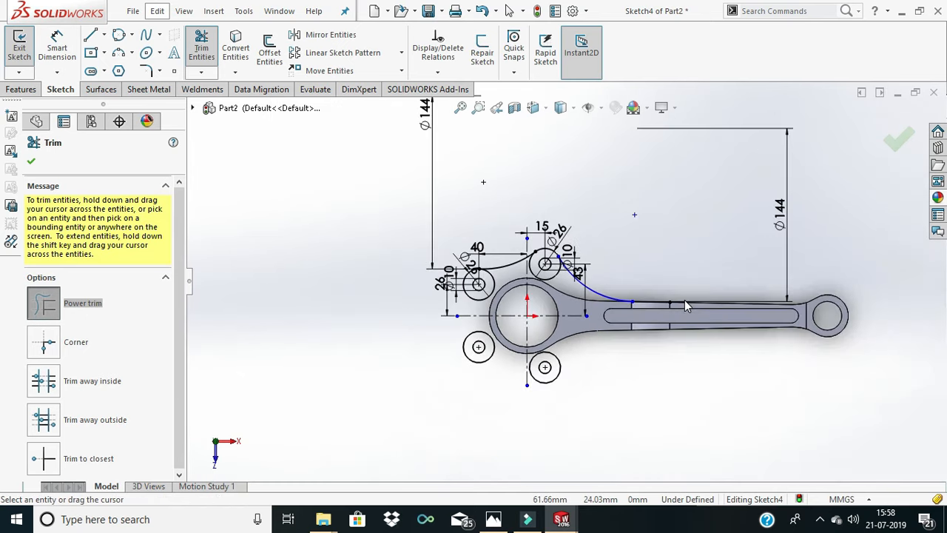
scroll(684, 299, up, 2)
scroll(684, 299, down, 3)
scroll(644, 298, up, 2)
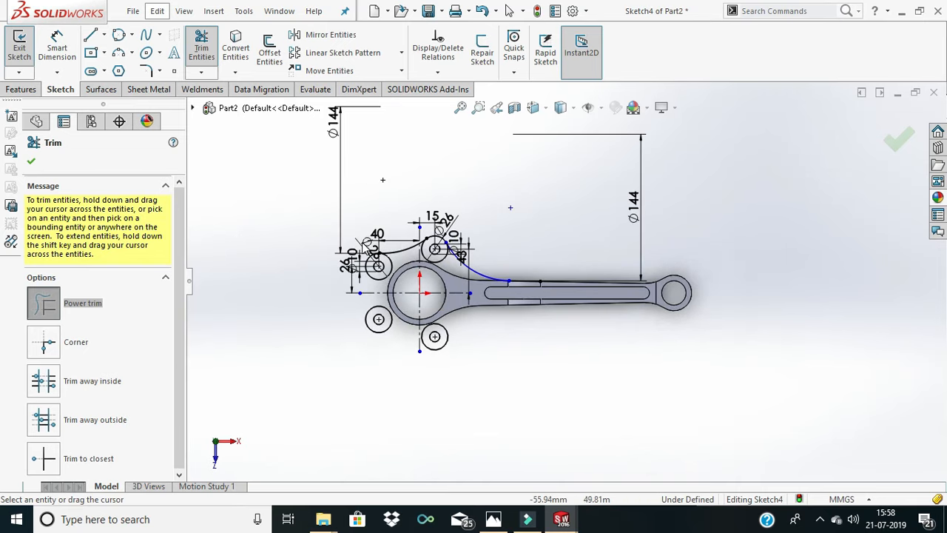
scroll(366, 245, down, 2)
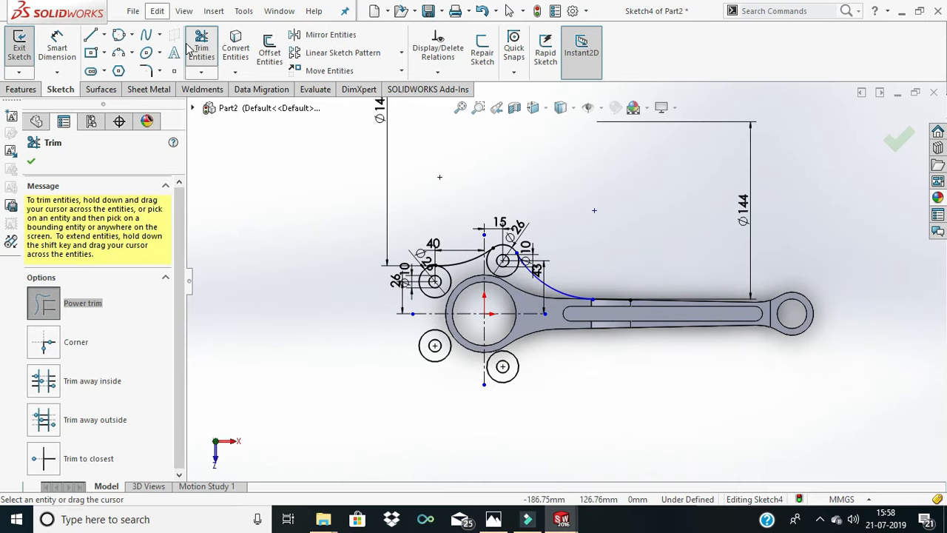
- Sketch a perimeter circle of about 46 mm radius beyond the big end, tangent to the two 26 mm circles farthest from the shank
click(118, 35)
scroll(438, 302, down, 3)
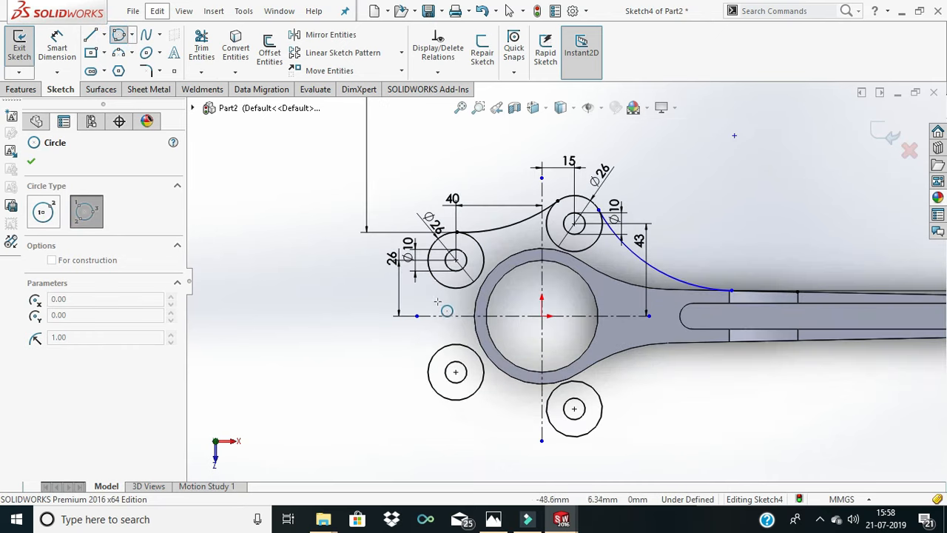
click(430, 275)
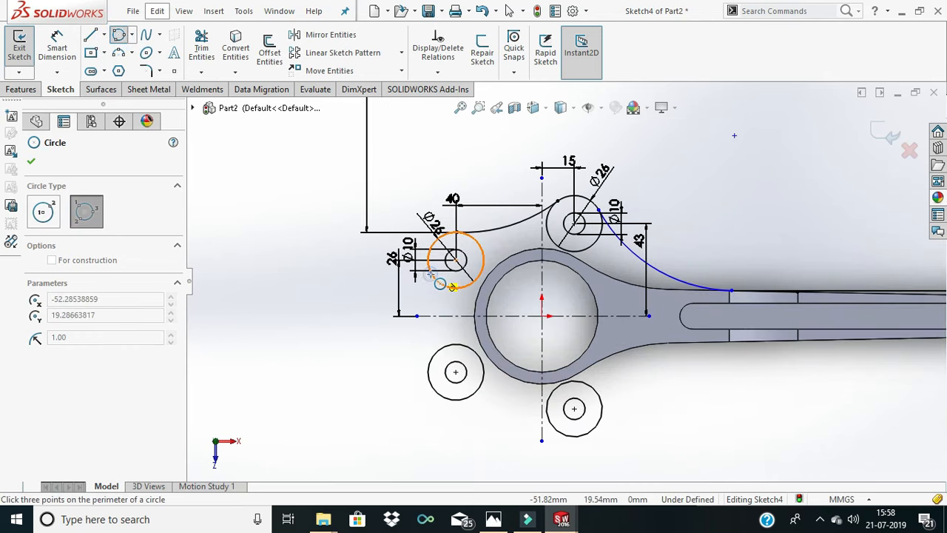
click(435, 351)
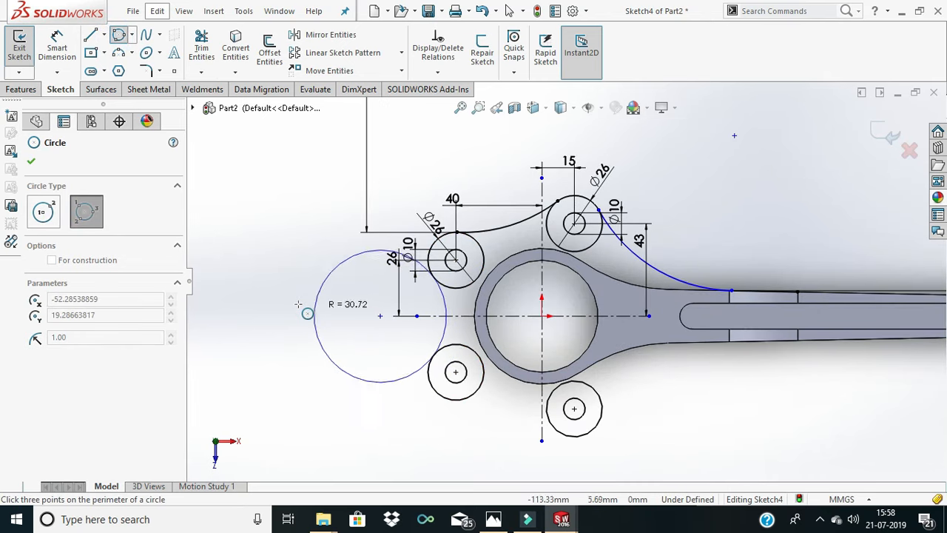
click(248, 287)
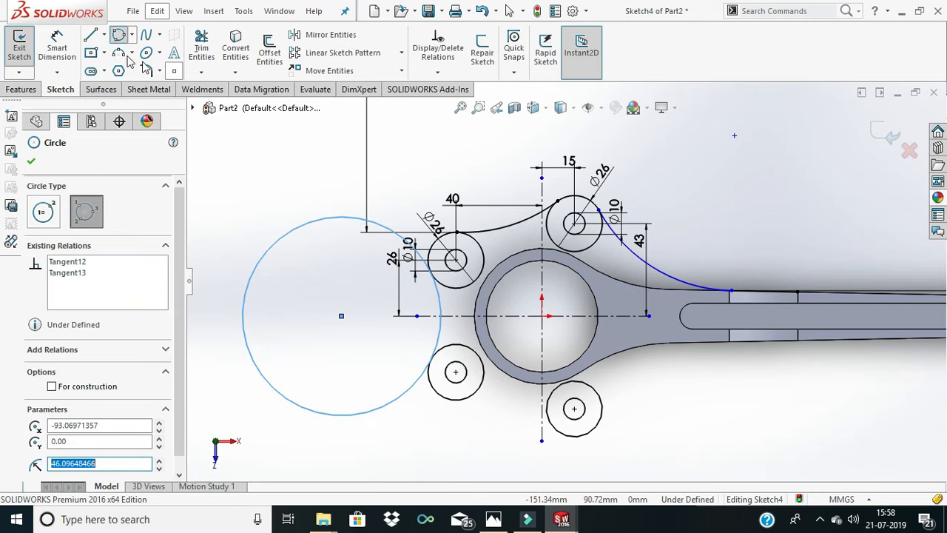
- Dimension the new perimeter circle beyond the big end with a diameter of 72*2 mm
click(57, 48)
click(264, 209)
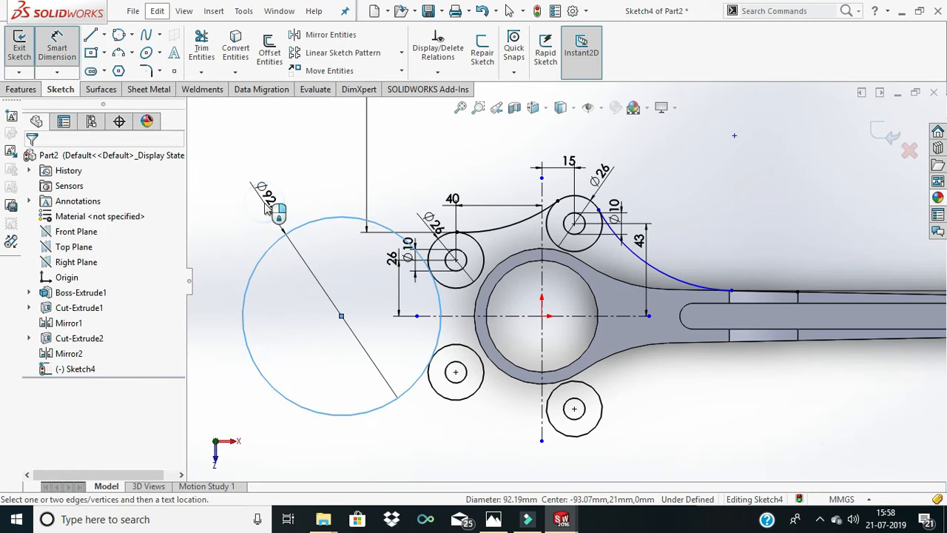
click(268, 206)
text(72)
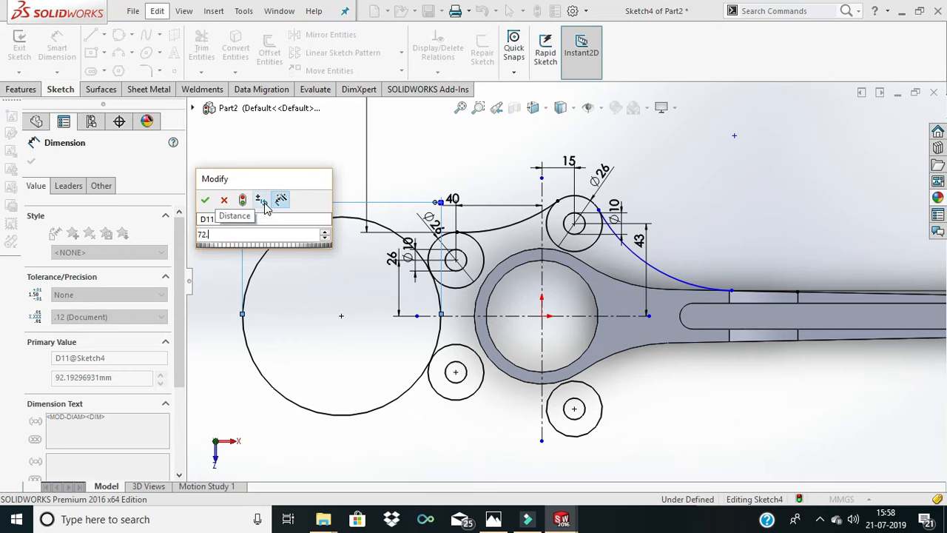
text(*2)
key(Return)
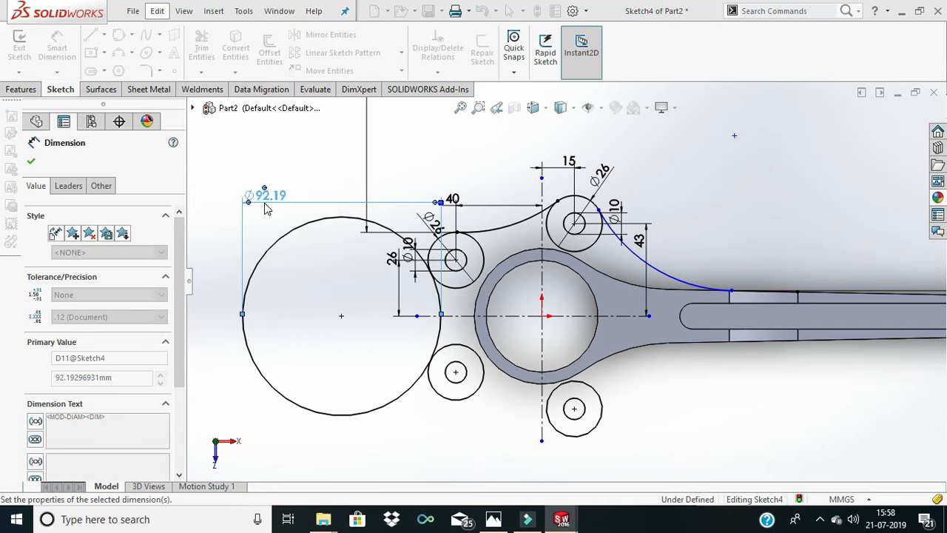
- Trim the new 144 mm circle to the arc joining the two 26 mm circles farthest from the shank
scroll(343, 260, down, 1)
scroll(343, 260, up, 3)
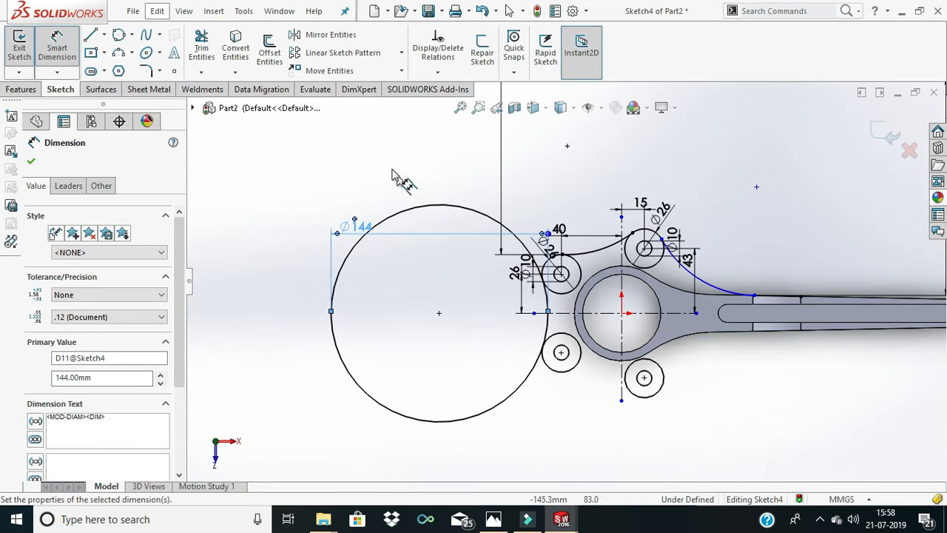
click(201, 48)
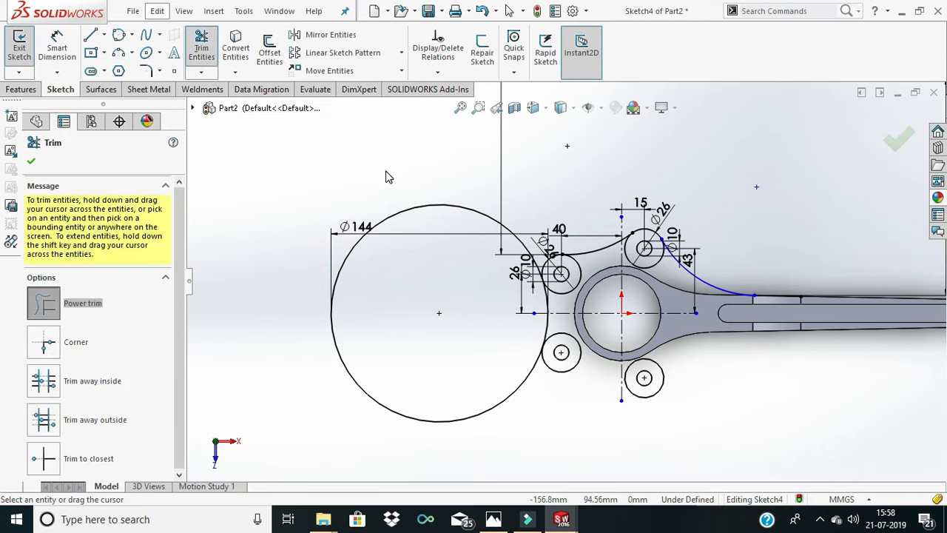
drag(385, 173, 413, 214)
scroll(697, 313, down, 2)
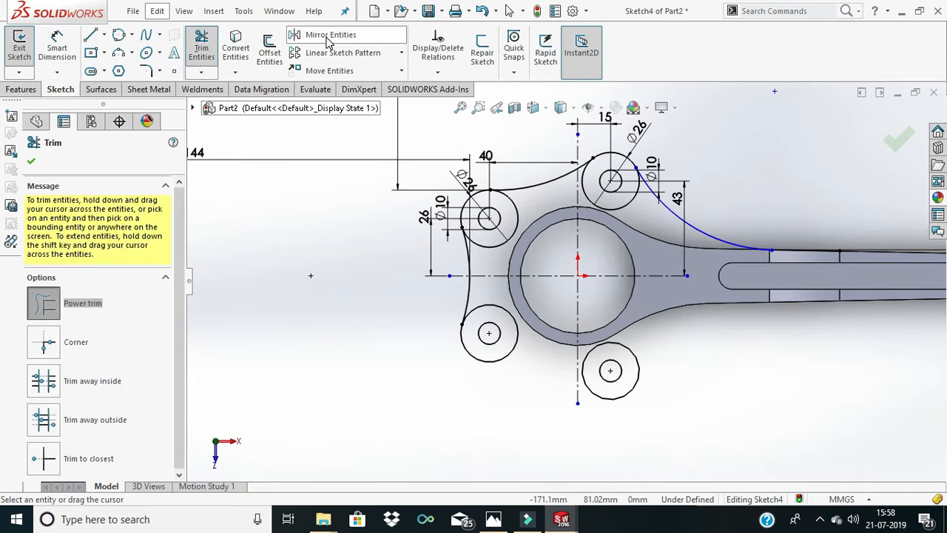
click(31, 159)
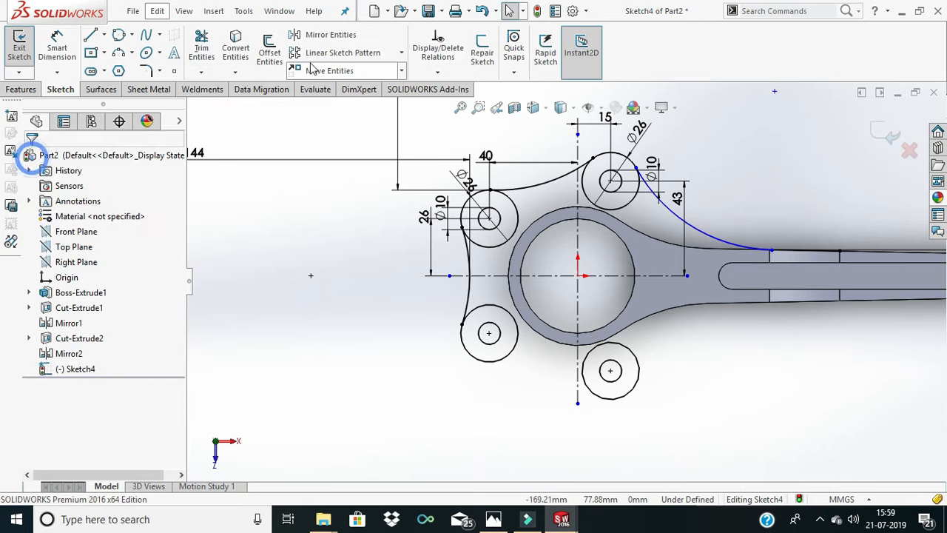
- Choose the two 144 mm arcs on the upper half, one meeting the shank and one joining the 26 mm circles, as entities to mirror
click(337, 39)
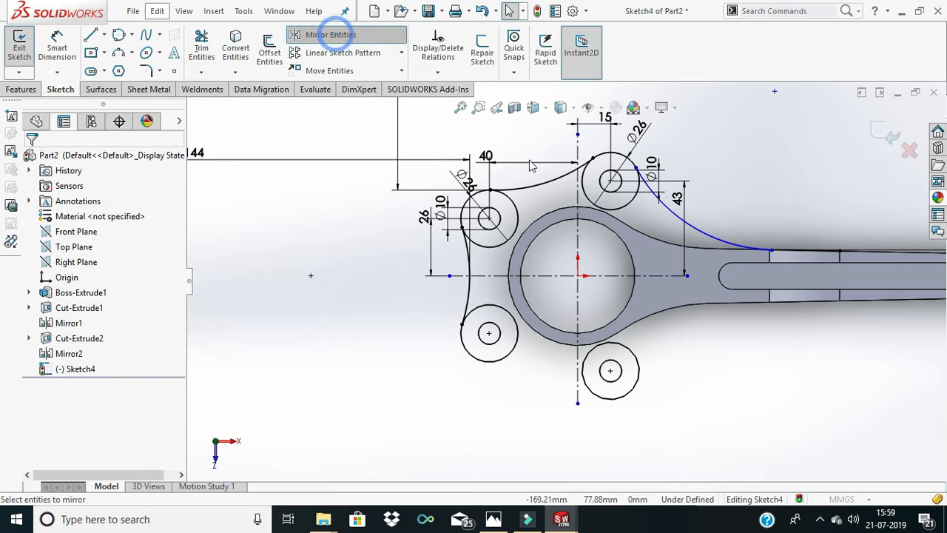
scroll(683, 333, up, 2)
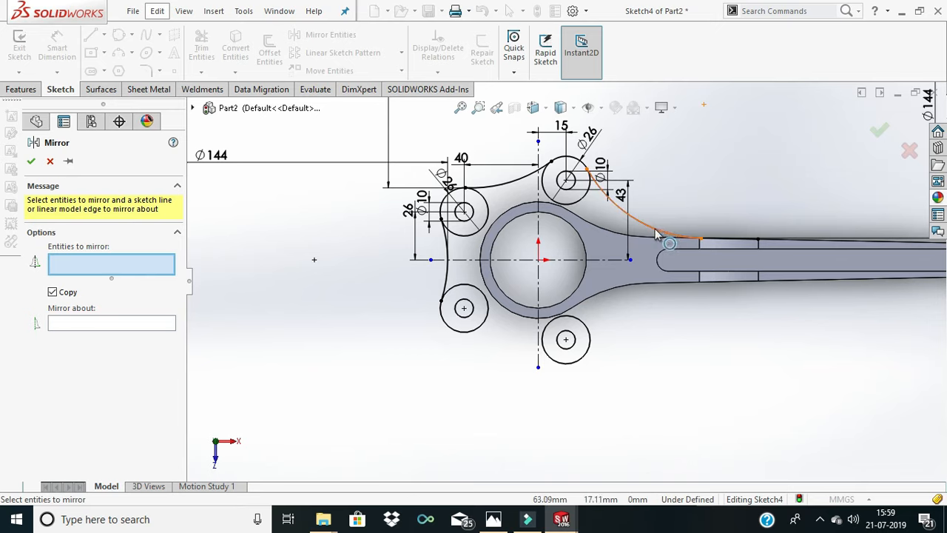
click(656, 235)
click(523, 172)
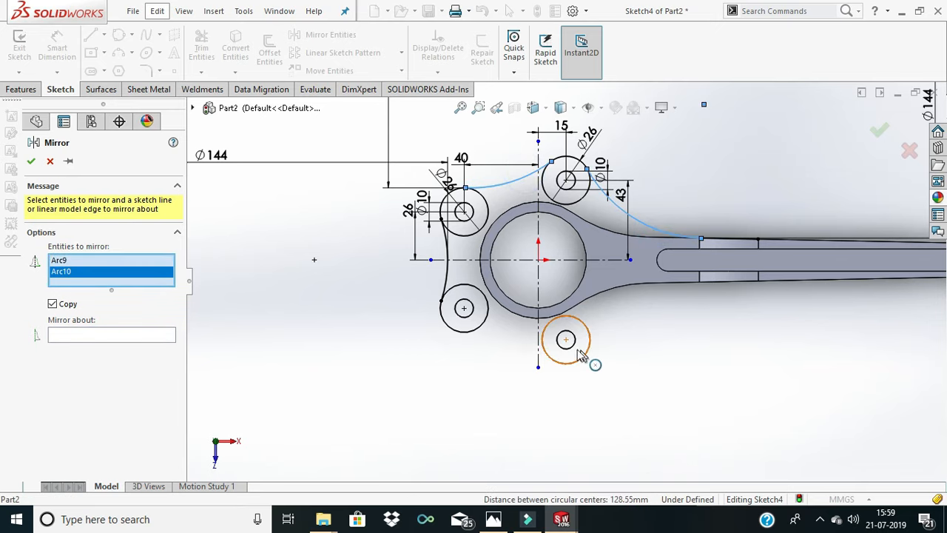
click(102, 335)
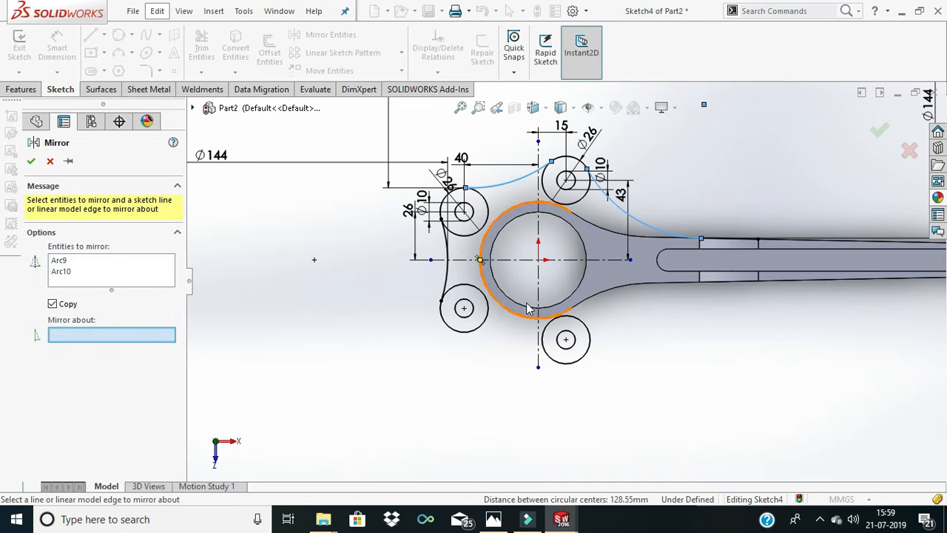
click(521, 260)
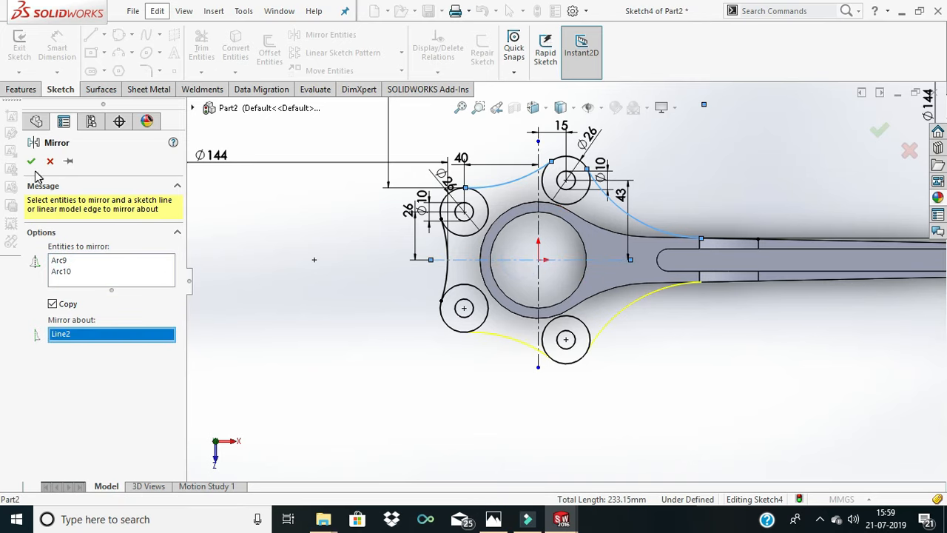
click(822, 239)
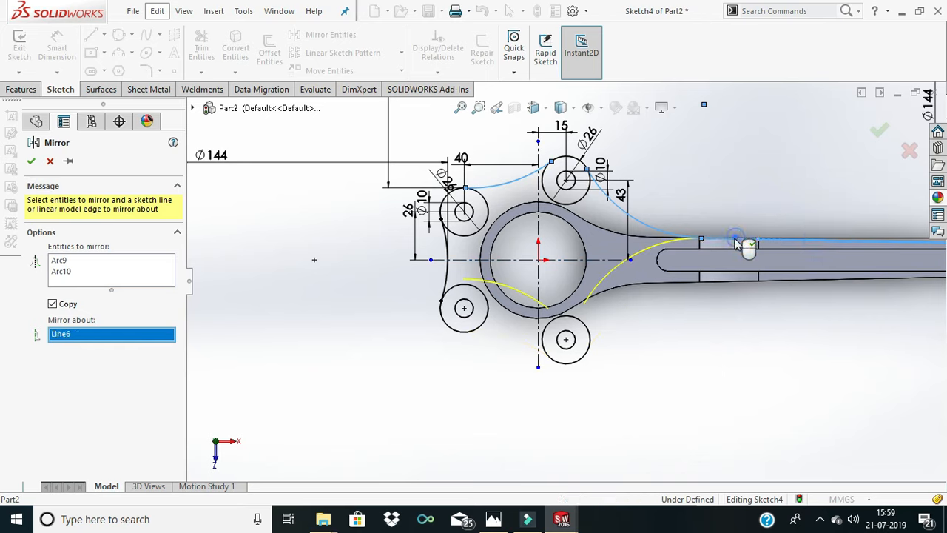
right_click(122, 337)
click(162, 341)
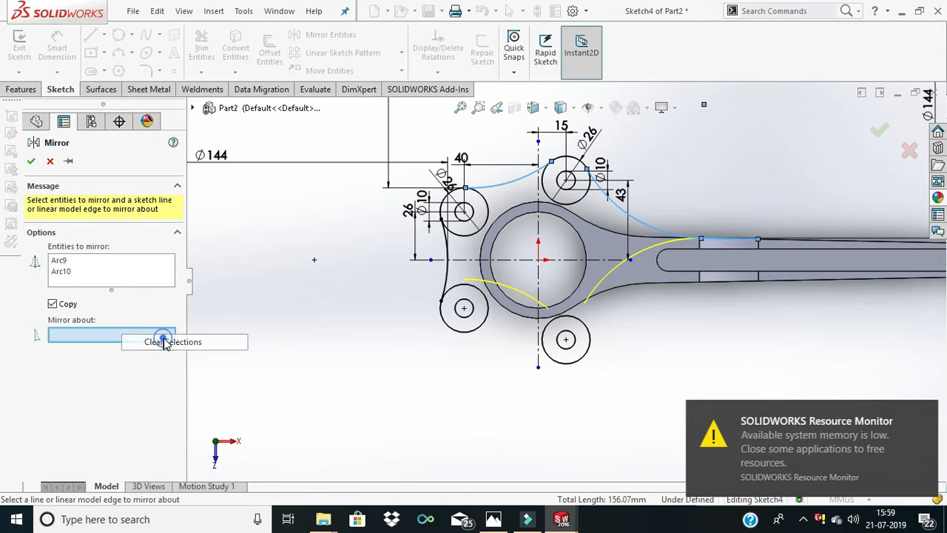
- Add the short line on the shank's upper edge to the selection and mirror it with both arcs about the horizontal centreline
click(119, 273)
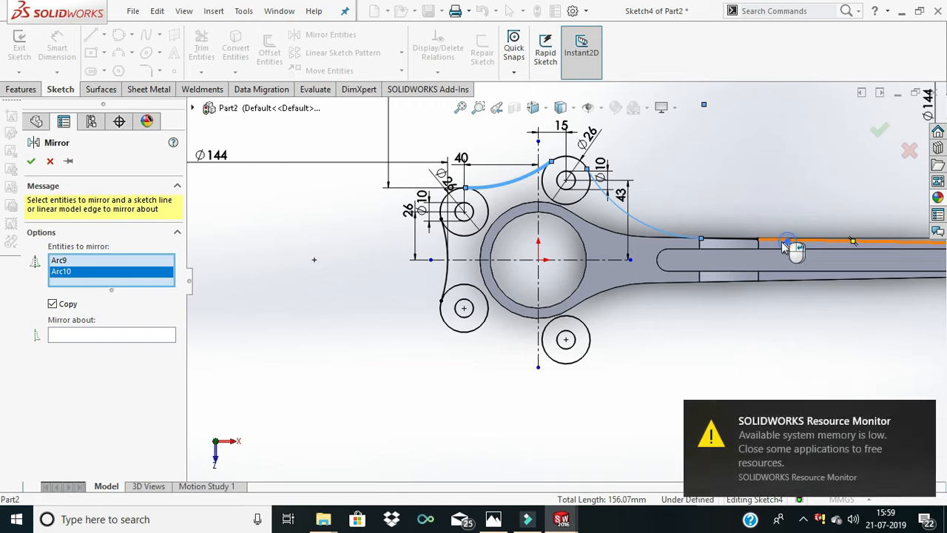
click(740, 243)
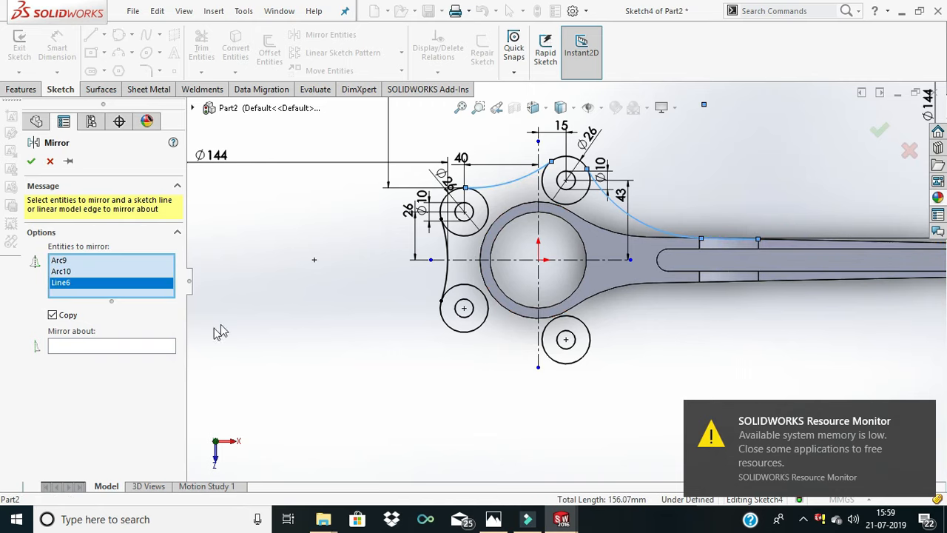
click(114, 350)
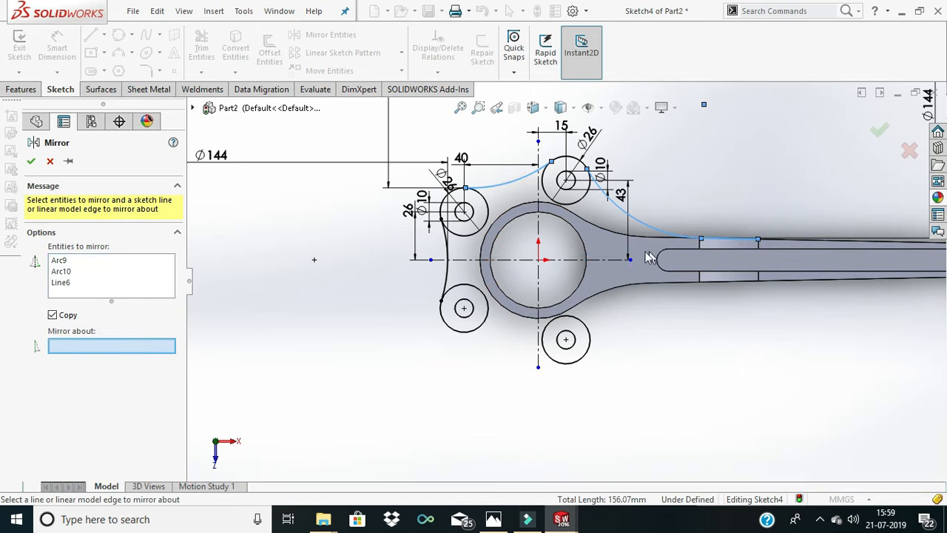
click(508, 262)
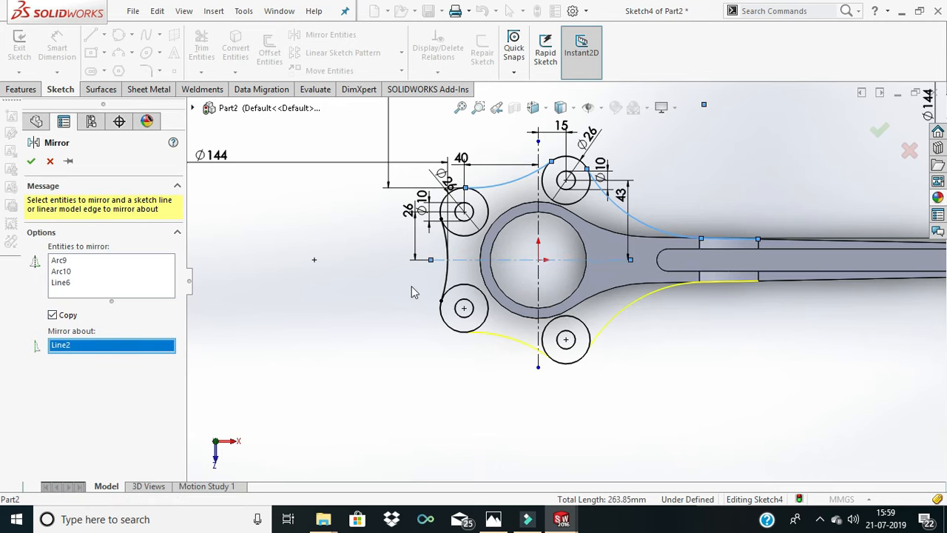
click(33, 162)
- Start the Line tool for a new line near the junction of the 144 mm arcs and the shank
scroll(748, 348, down, 5)
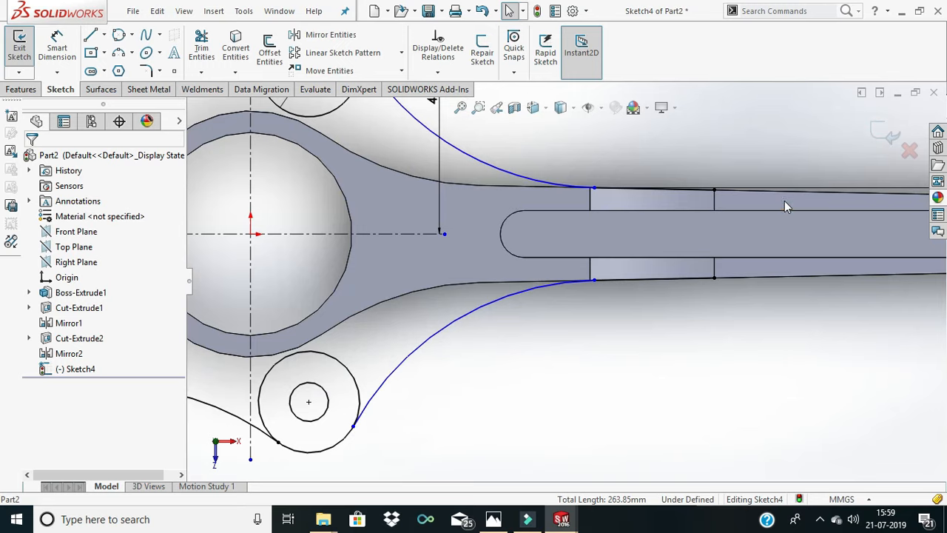
scroll(786, 201, down, 3)
scroll(696, 243, down, 3)
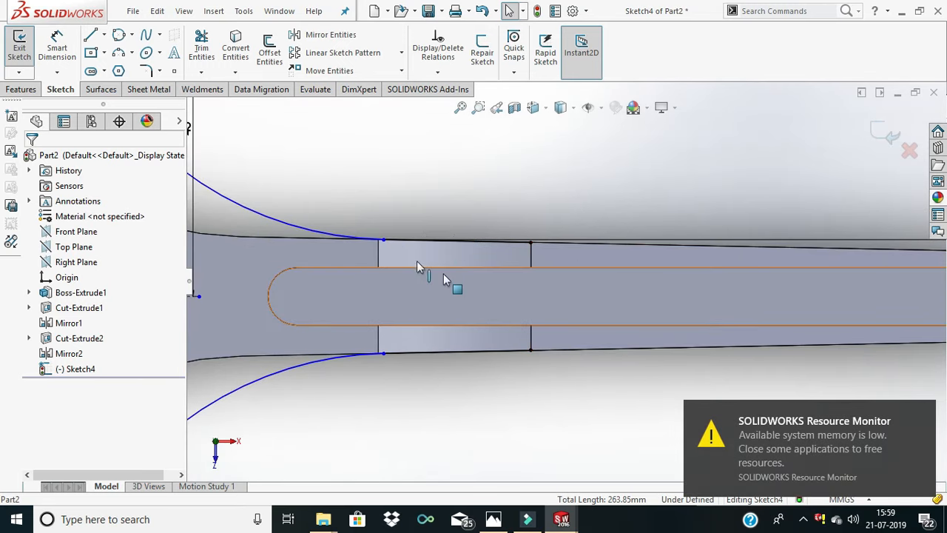
click(91, 37)
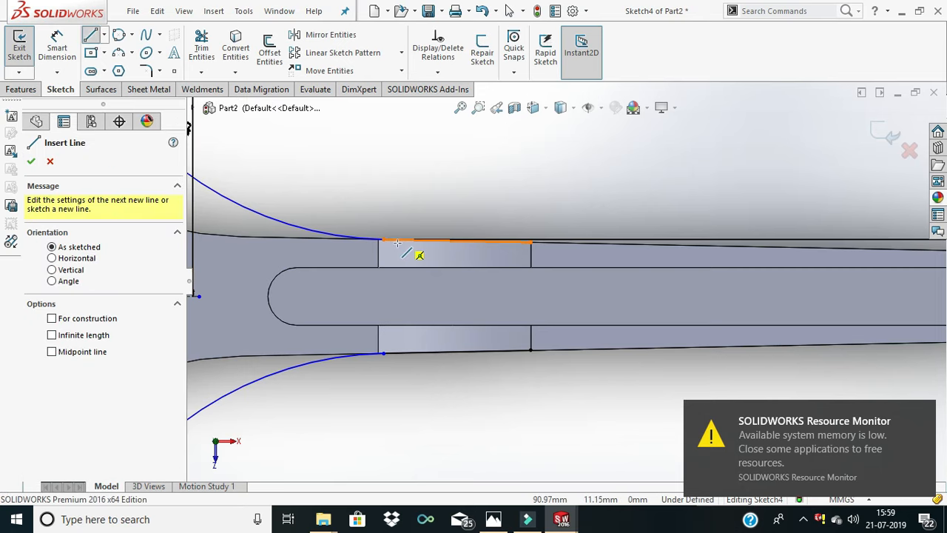
scroll(421, 241, up, 5)
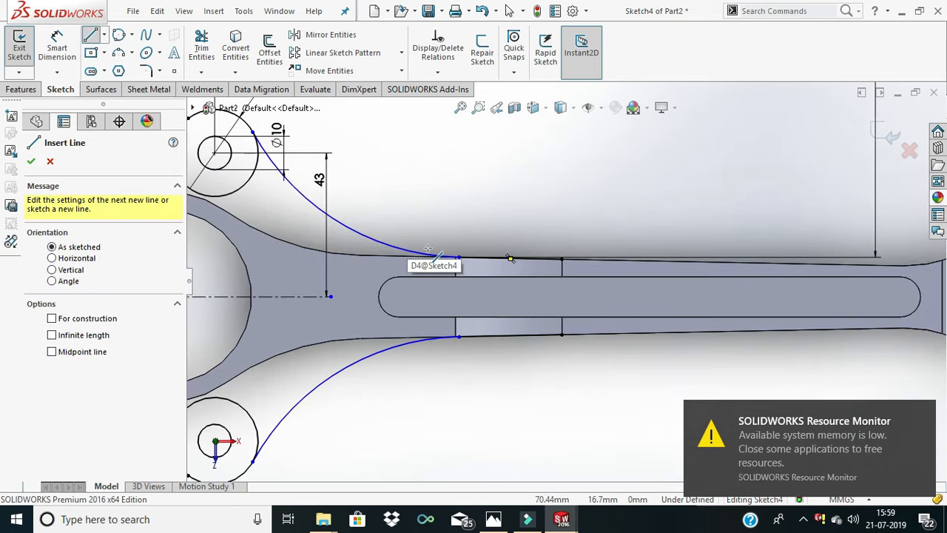
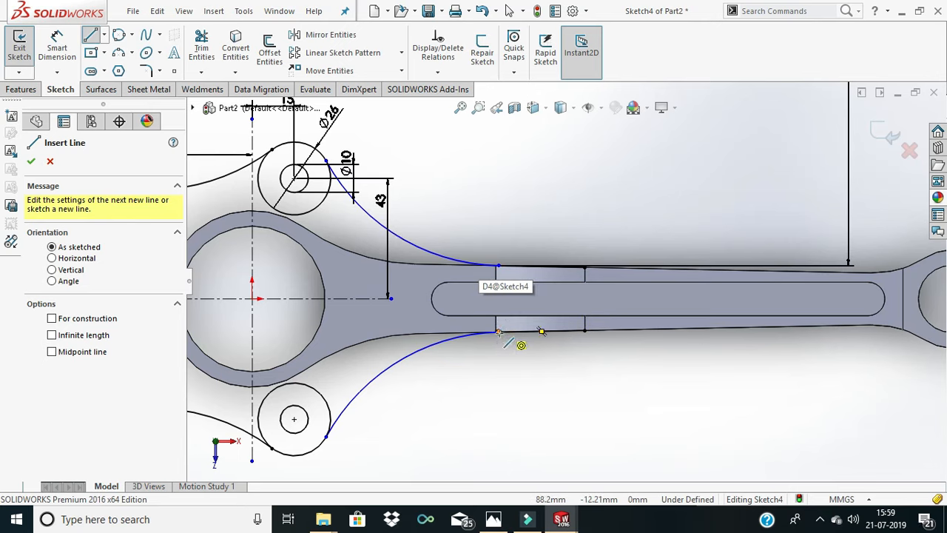
scroll(362, 354, down, 2)
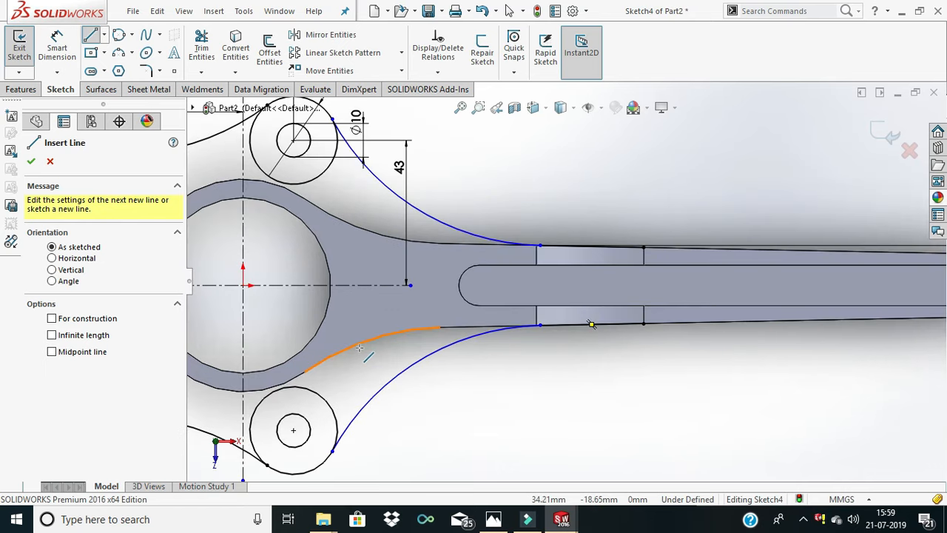
scroll(590, 295, up, 5)
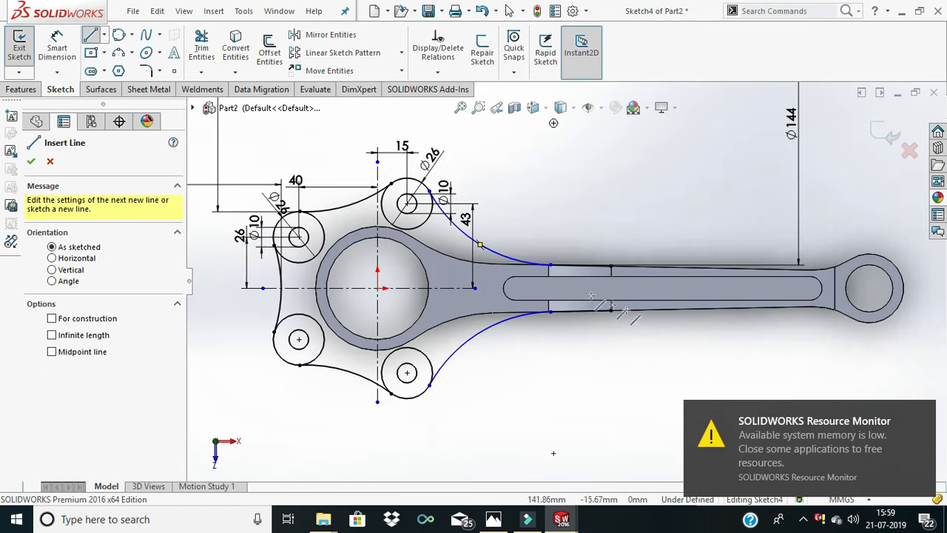
scroll(591, 296, up, 1)
scroll(544, 278, down, 2)
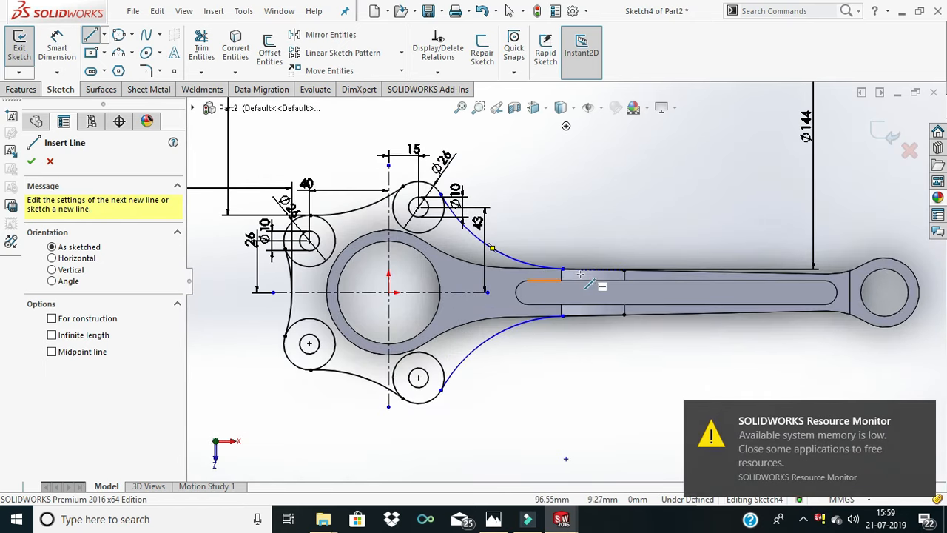
scroll(580, 275, down, 3)
scroll(564, 277, down, 2)
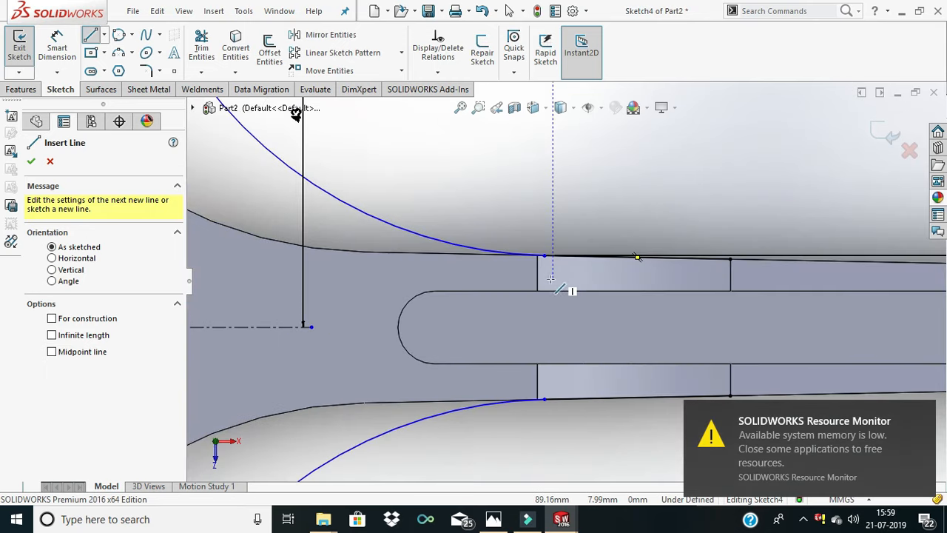
scroll(561, 270, up, 5)
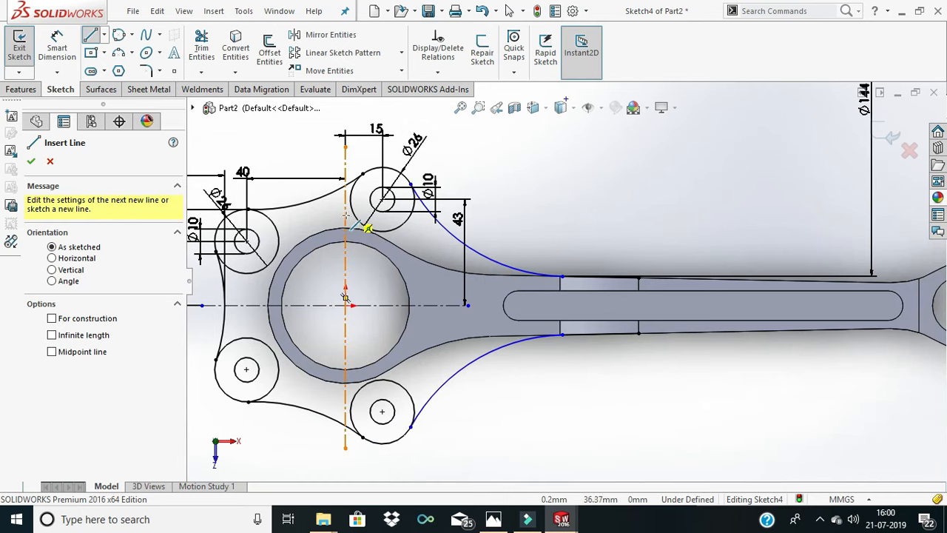
click(32, 161)
- Trim away the inner portions of all four 26 mm circles, leaving only their outer arcs in the outline
click(200, 48)
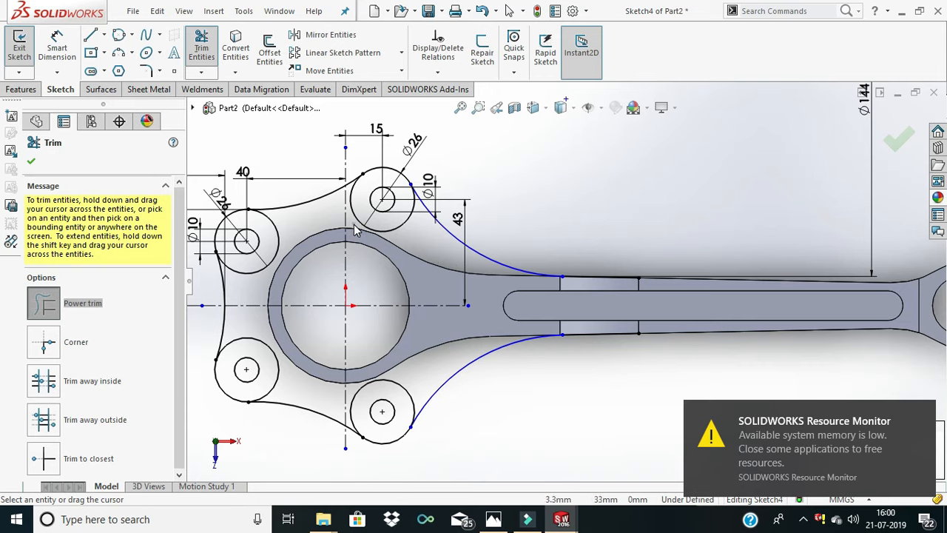
drag(355, 231, 362, 222)
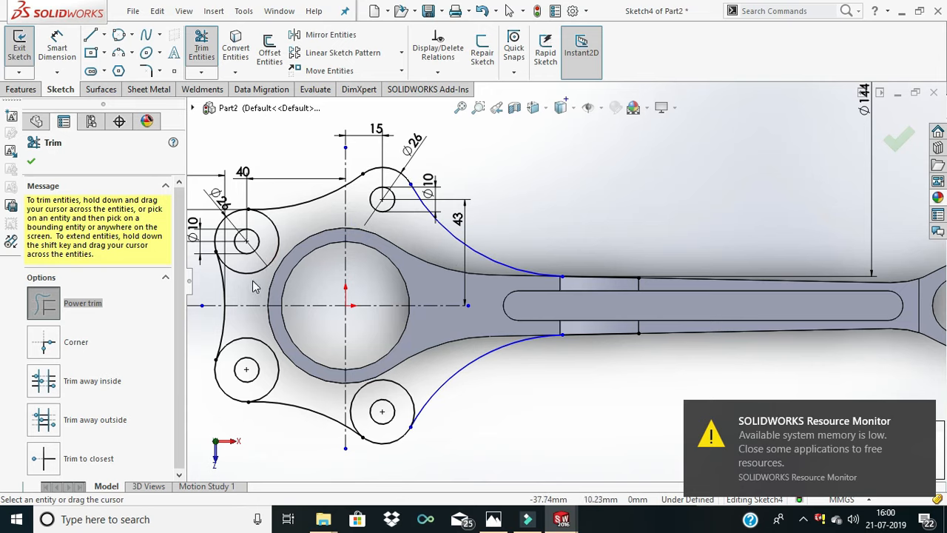
mouse_move(259, 325)
mouse_down()
mouse_move(254, 318)
mouse_move(355, 378)
mouse_up()
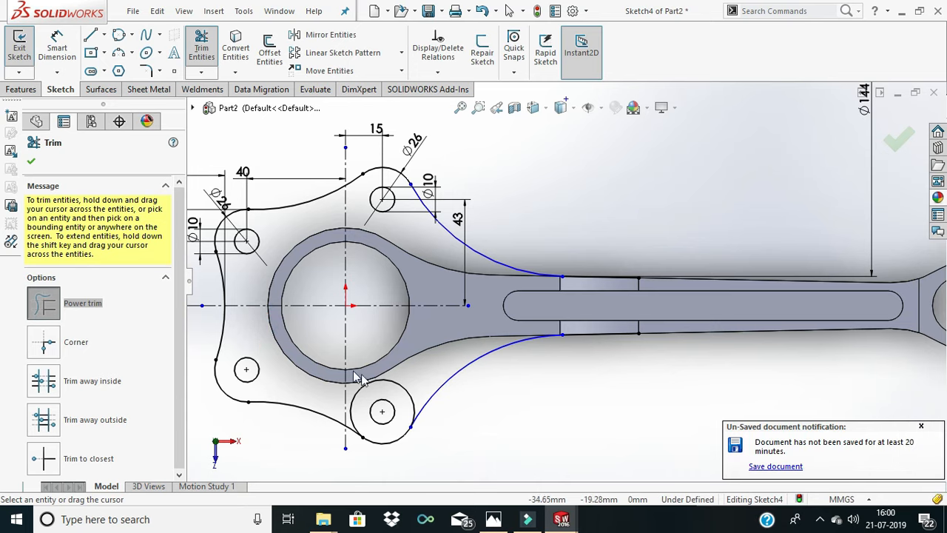
drag(410, 386, 383, 388)
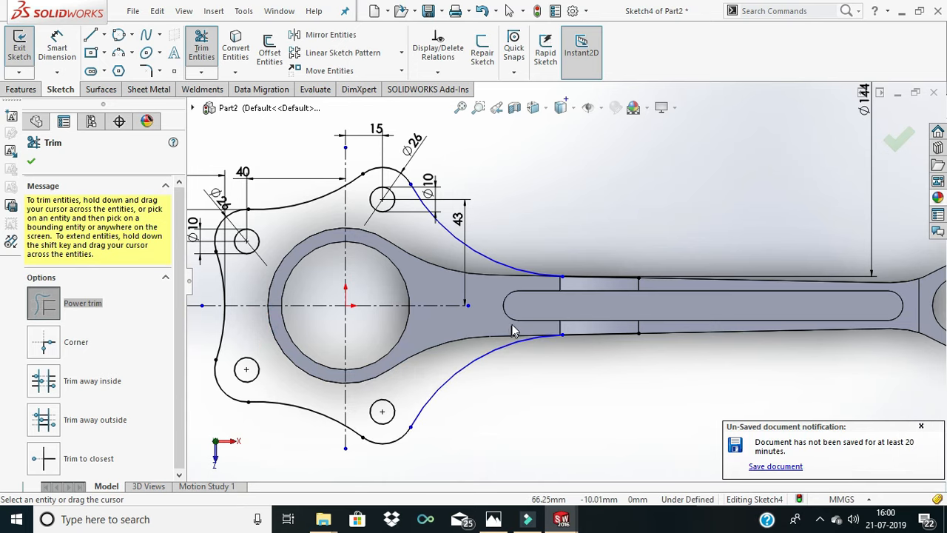
- Convert the outer circular edge of the rod's big end into a sketch entity
scroll(514, 330, down, 2)
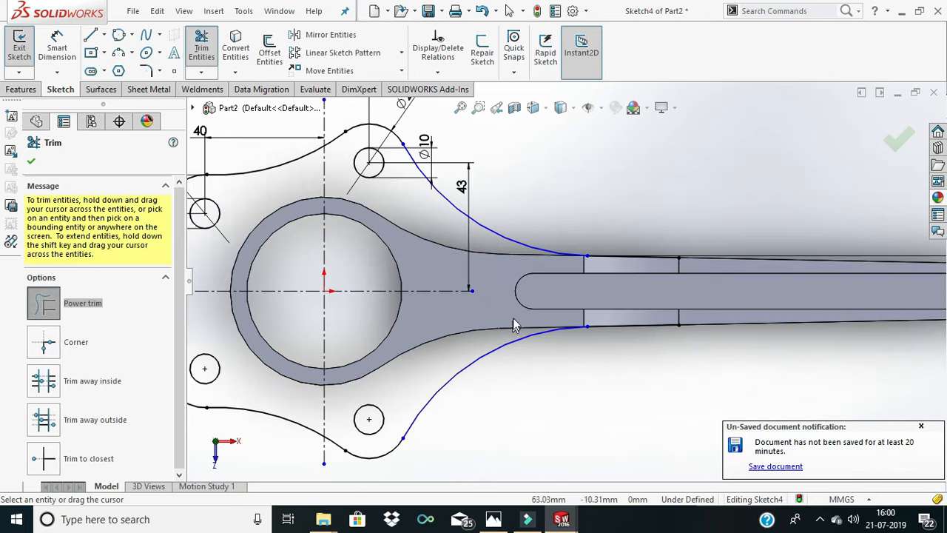
click(235, 47)
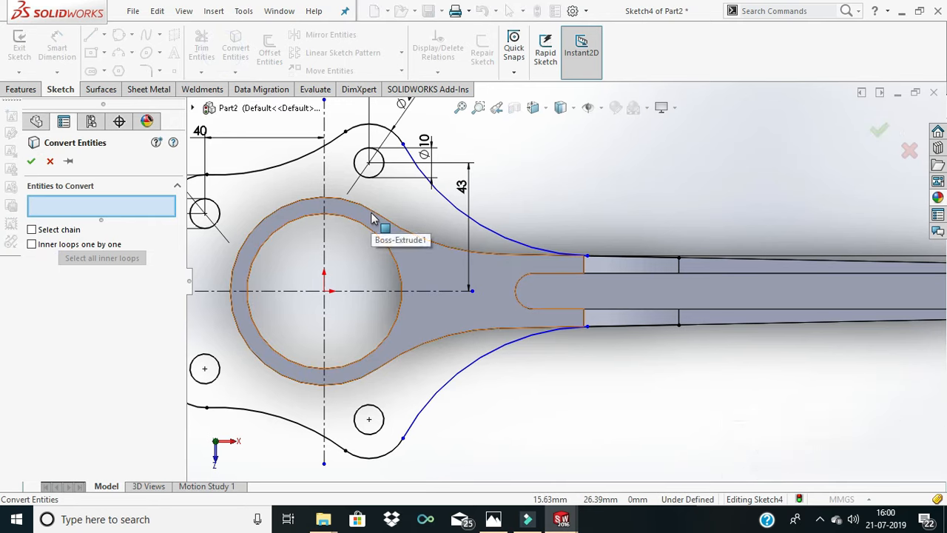
click(371, 215)
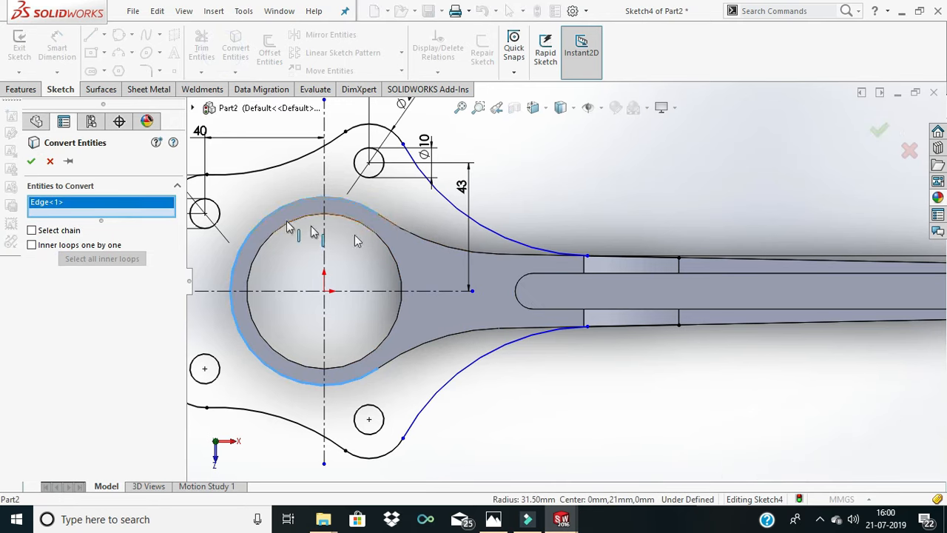
click(32, 162)
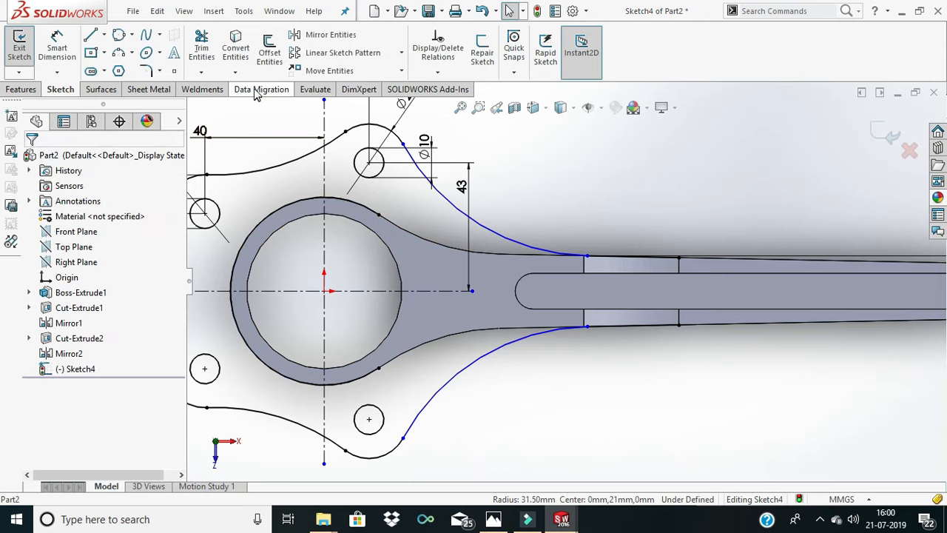
- Convert the two curved neck edges and the two adjoining straight shank edges into sketch entities
click(235, 49)
click(407, 237)
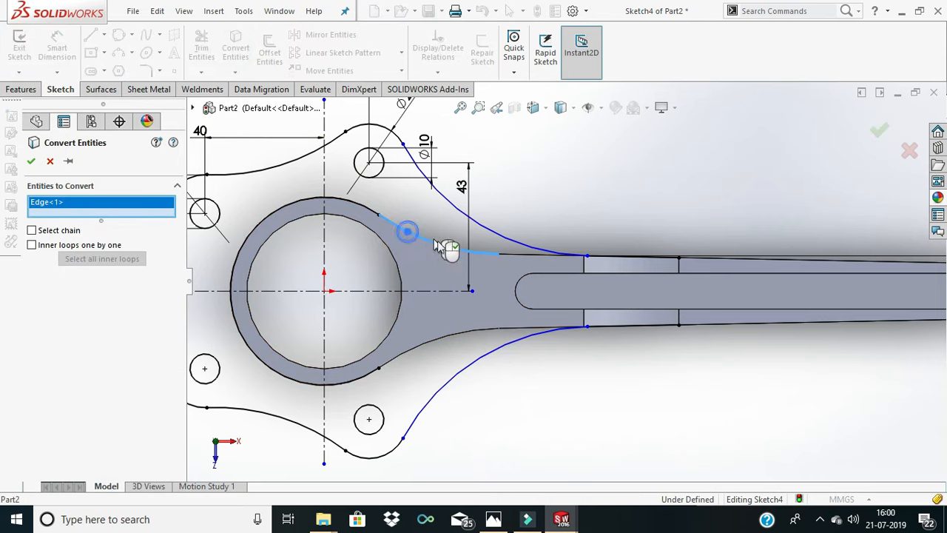
click(435, 340)
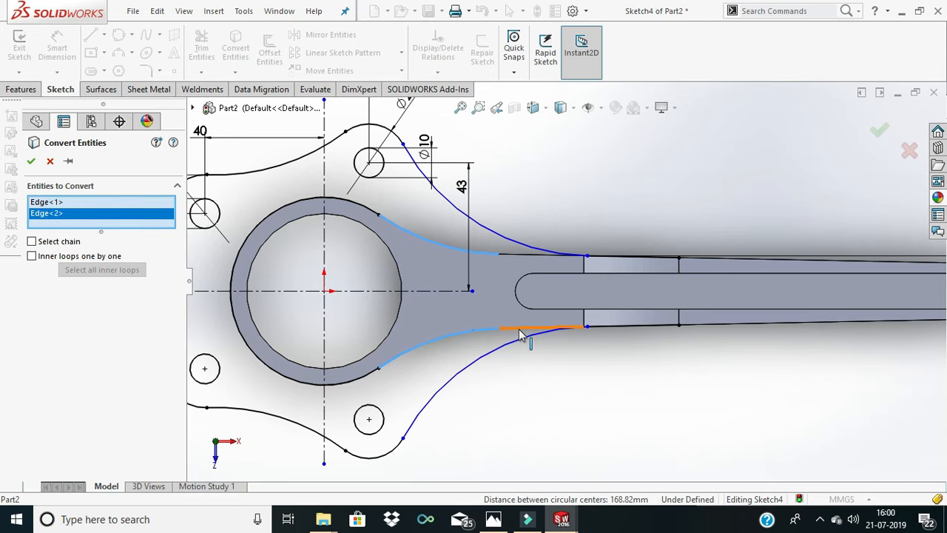
click(520, 335)
click(520, 254)
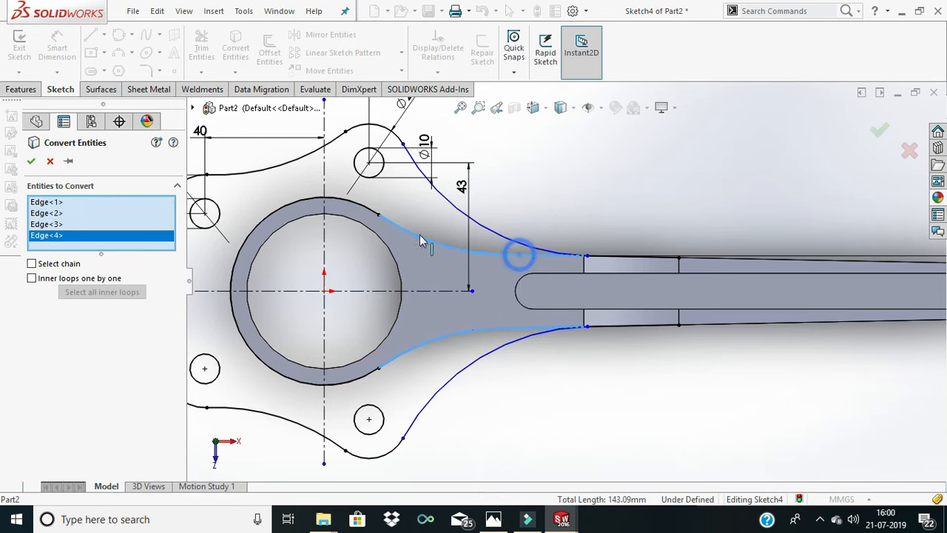
click(31, 162)
- Try to trim the overrun of the upper 144 mm arc at the shank junction, and undo the trim
scroll(583, 266, down, 6)
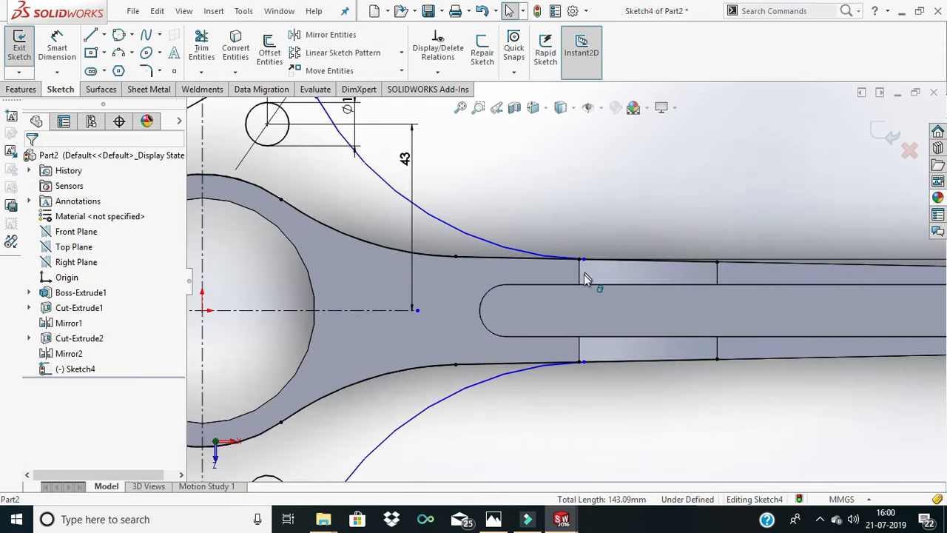
scroll(582, 271, down, 1)
click(199, 45)
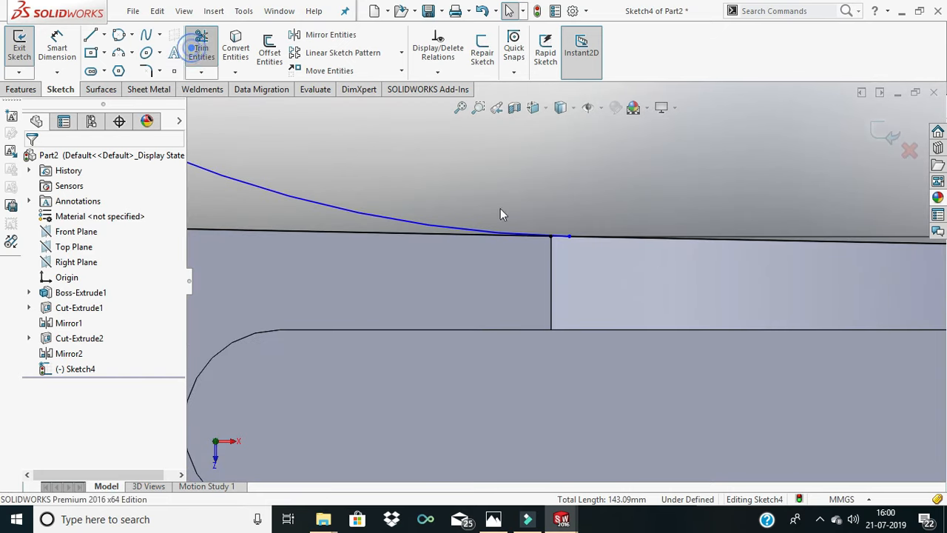
scroll(557, 242, down, 2)
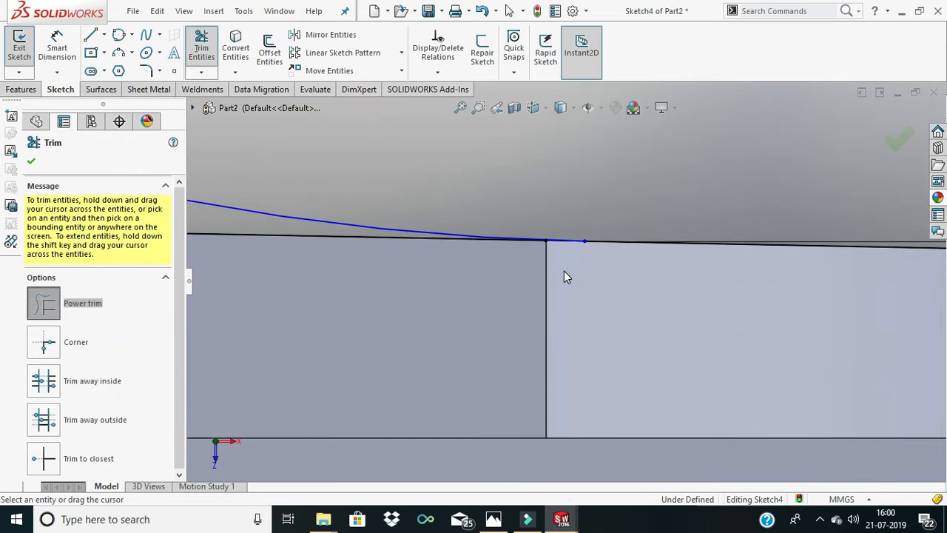
drag(567, 258, 575, 236)
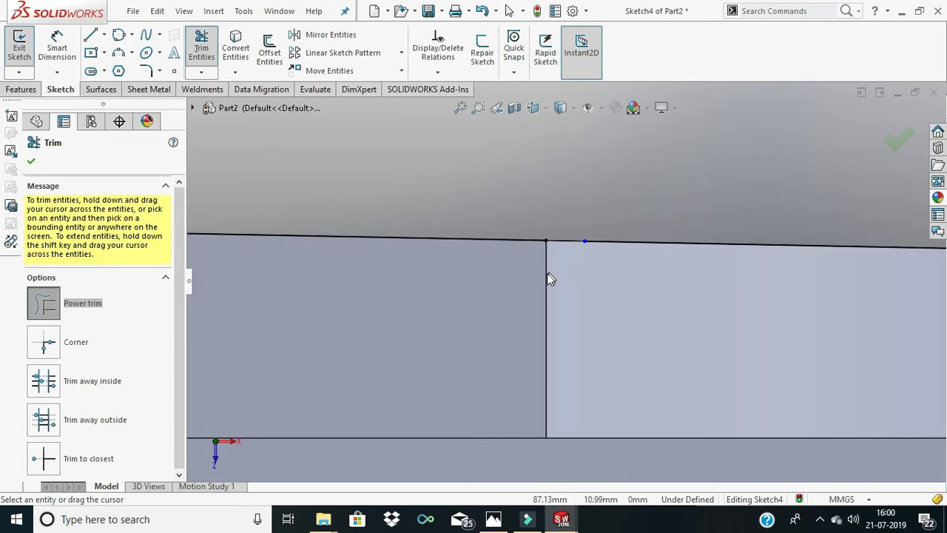
key(Escape)
key(ctrl+z)
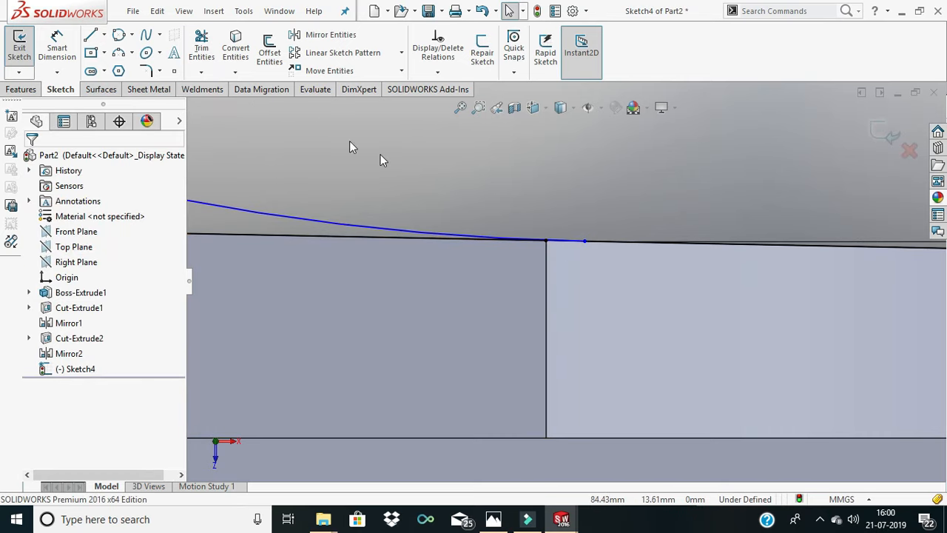
- Extend the upper and lower converted straight shank lines to meet the ends of the 144 mm arcs
click(209, 72)
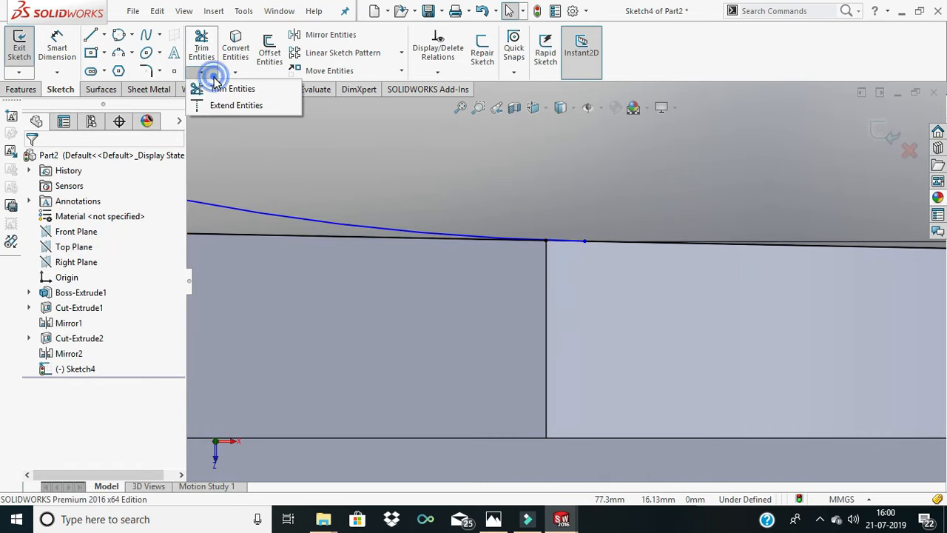
click(190, 89)
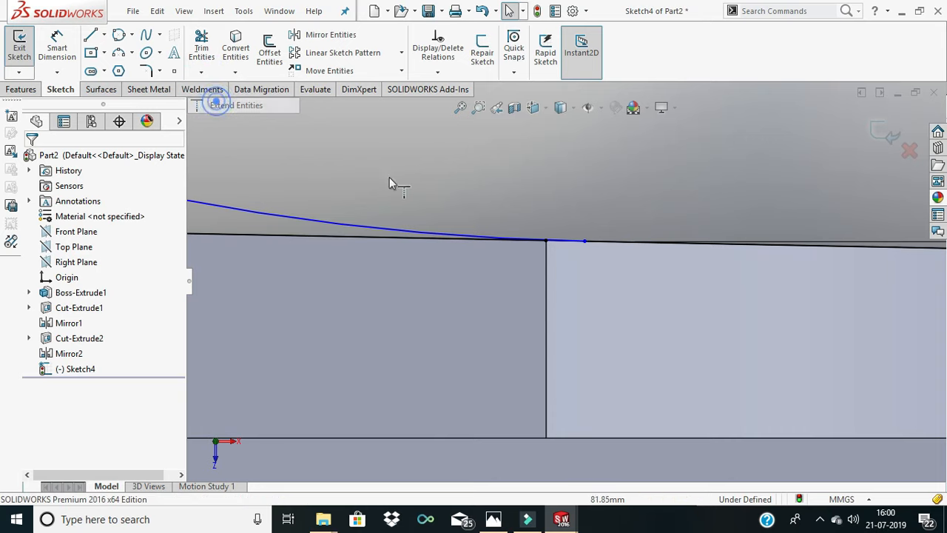
click(446, 237)
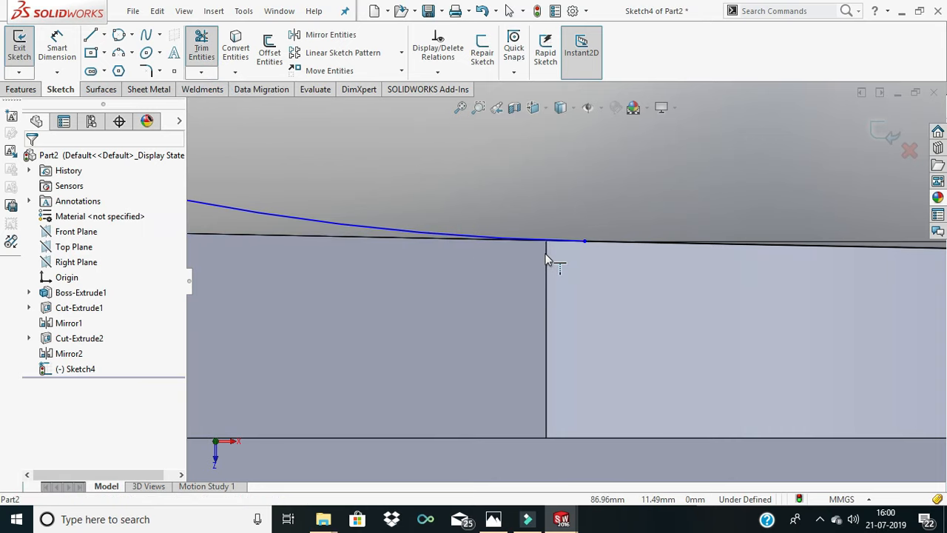
scroll(606, 310, up, 10)
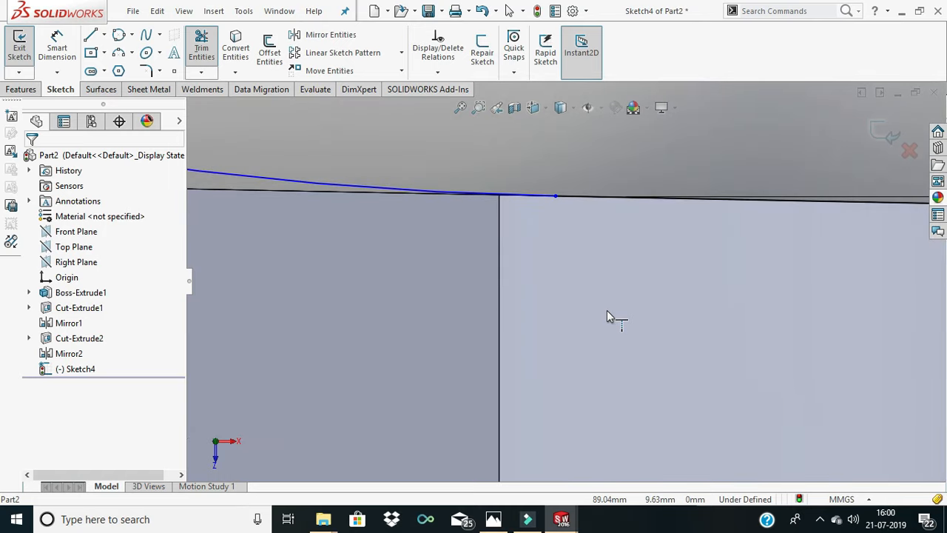
scroll(586, 443, down, 10)
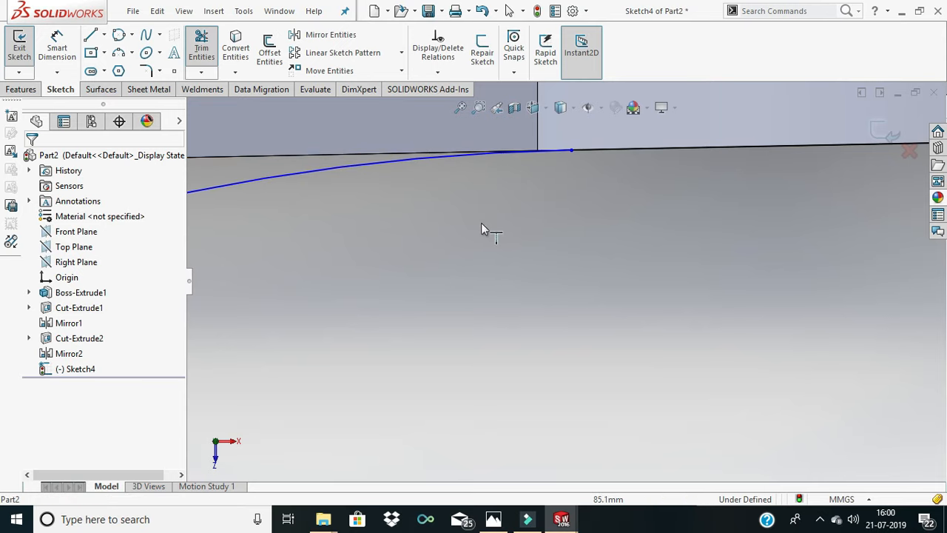
click(494, 110)
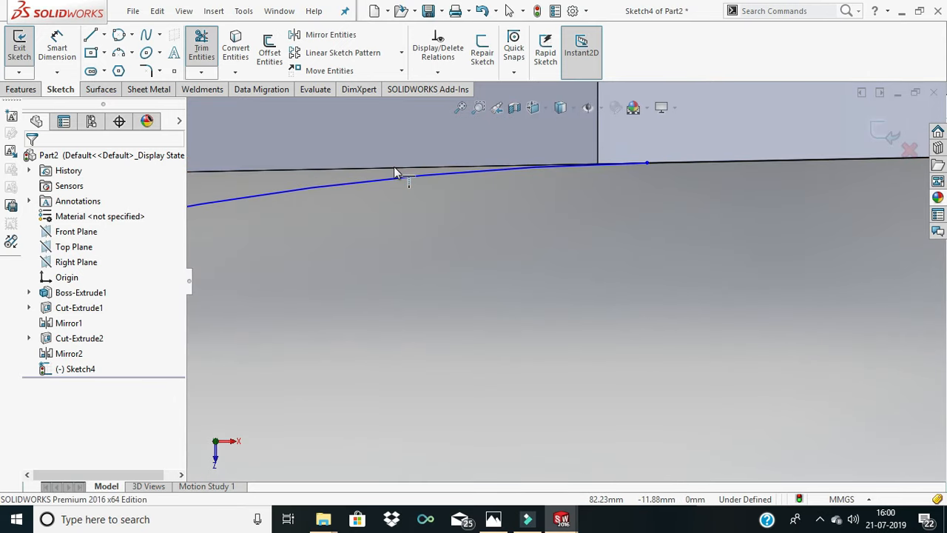
scroll(678, 165, up, 2)
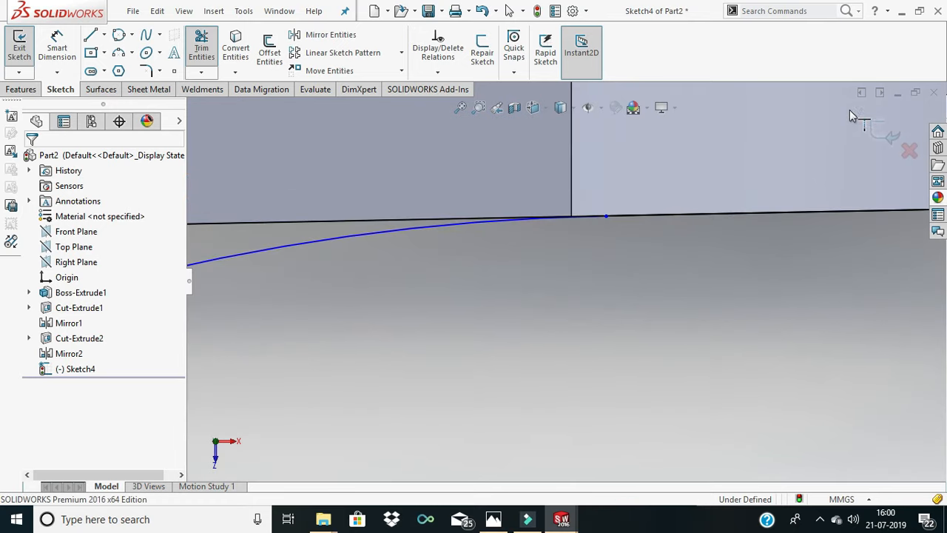
scroll(470, 119, down, 1)
scroll(429, 123, up, 7)
- Trim off the two short lines on the shank's upper and lower edges beyond the 144 mm arc ends
click(20, 89)
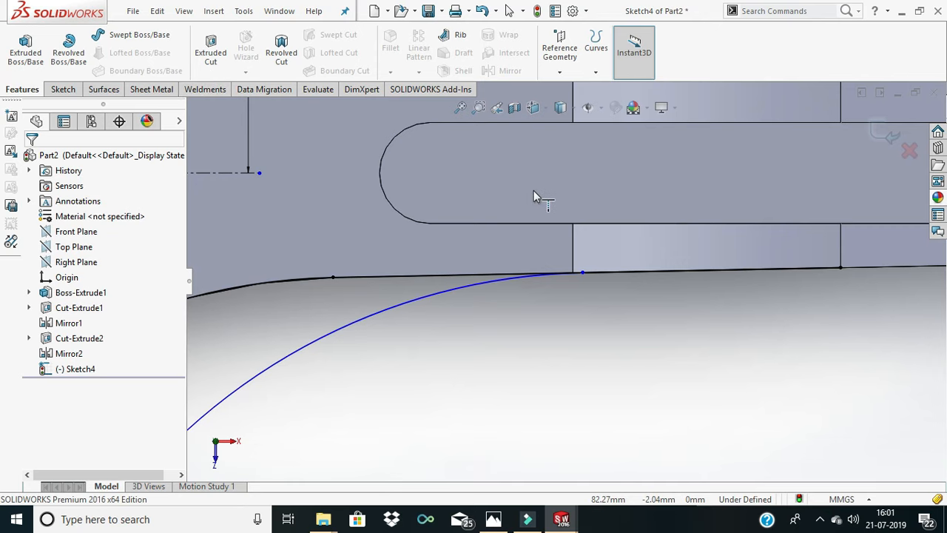
scroll(533, 190, up, 9)
click(74, 90)
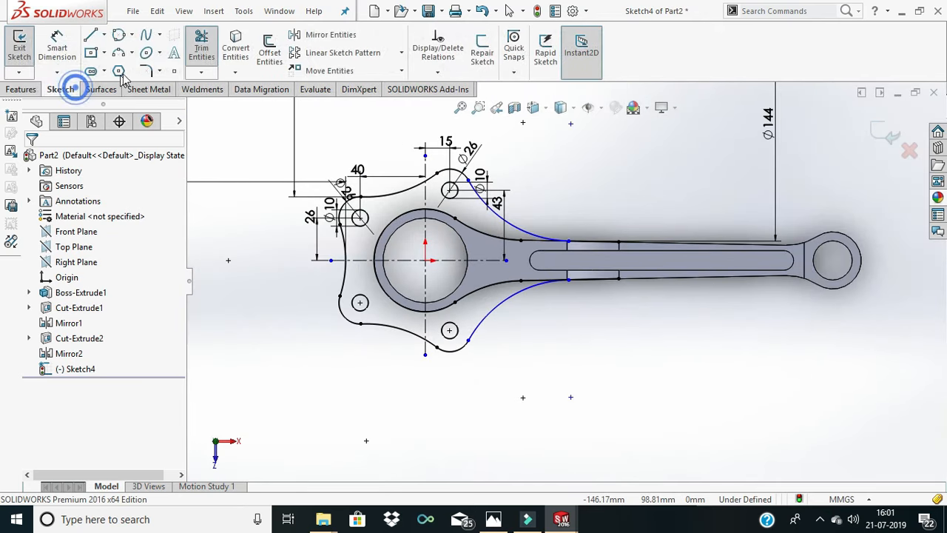
click(201, 48)
scroll(577, 166, up, 2)
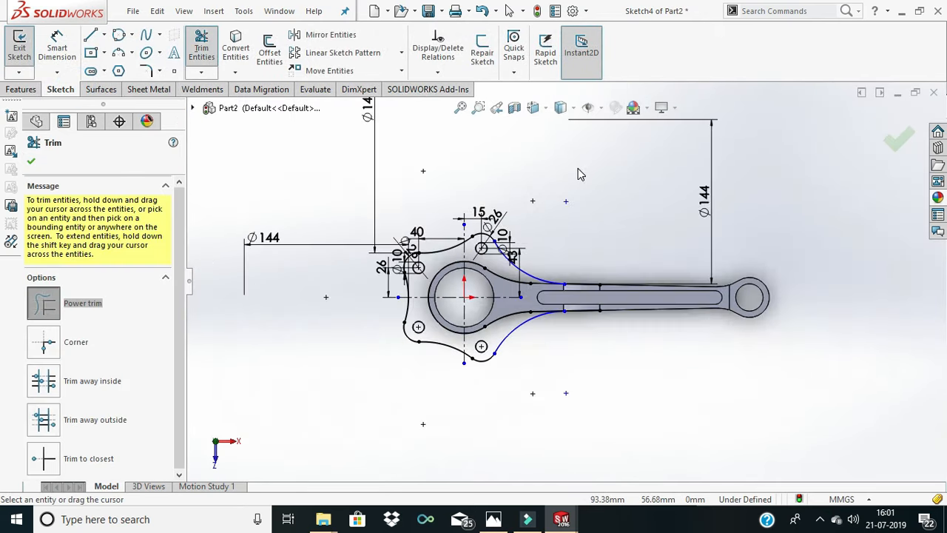
scroll(545, 258, down, 3)
scroll(601, 281, down, 2)
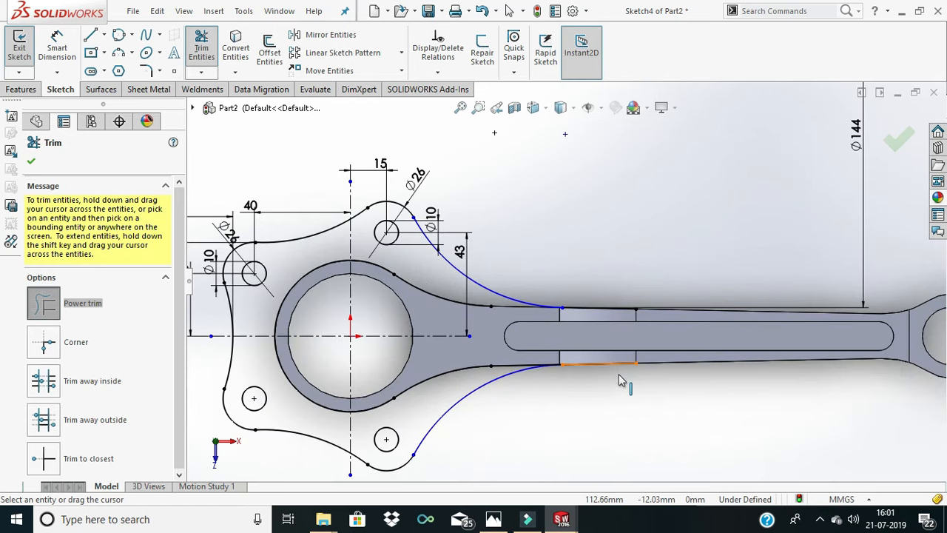
drag(622, 384, 614, 300)
scroll(636, 317, up, 1)
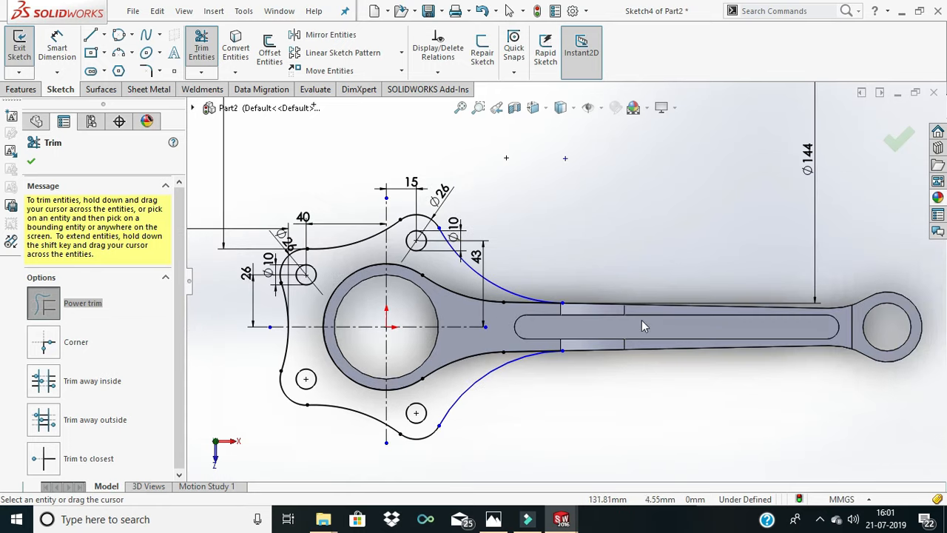
scroll(573, 340, down, 4)
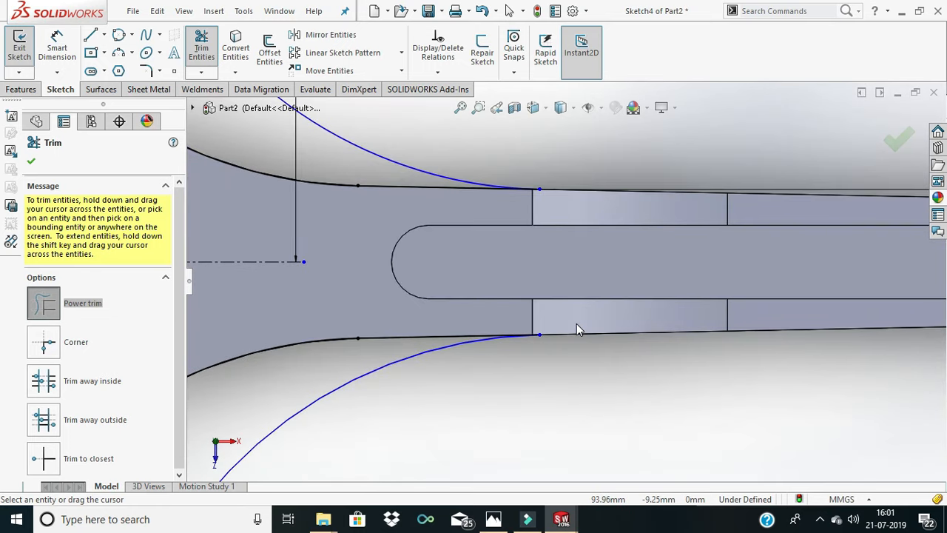
scroll(576, 327, down, 2)
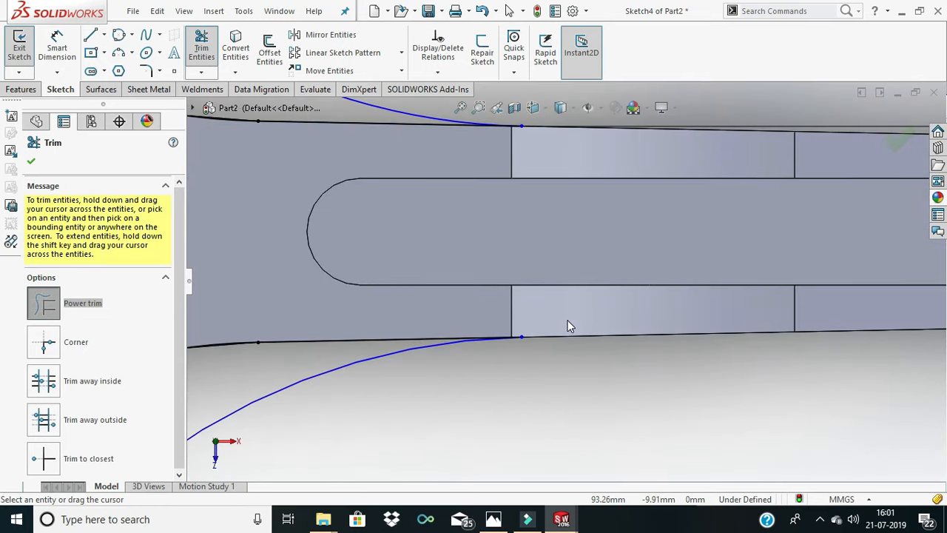
- Extrude the link-pin flange outline as a 7 mm blind boss in the reversed direction, merged with the rod body
key(f)
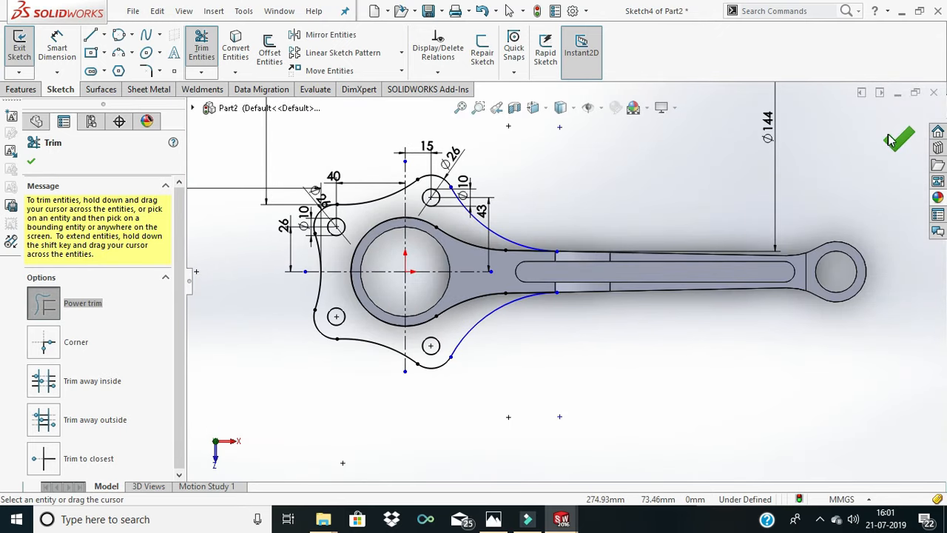
click(897, 140)
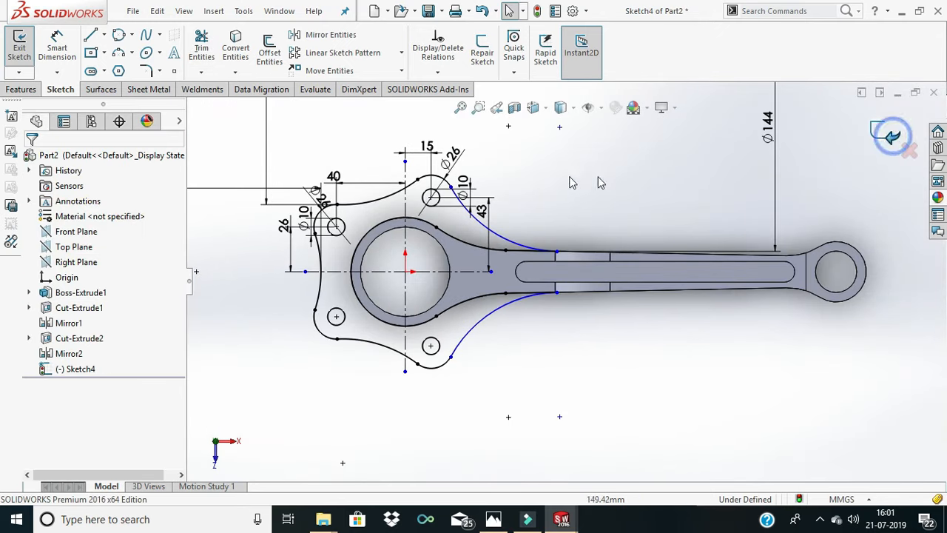
click(22, 86)
click(33, 57)
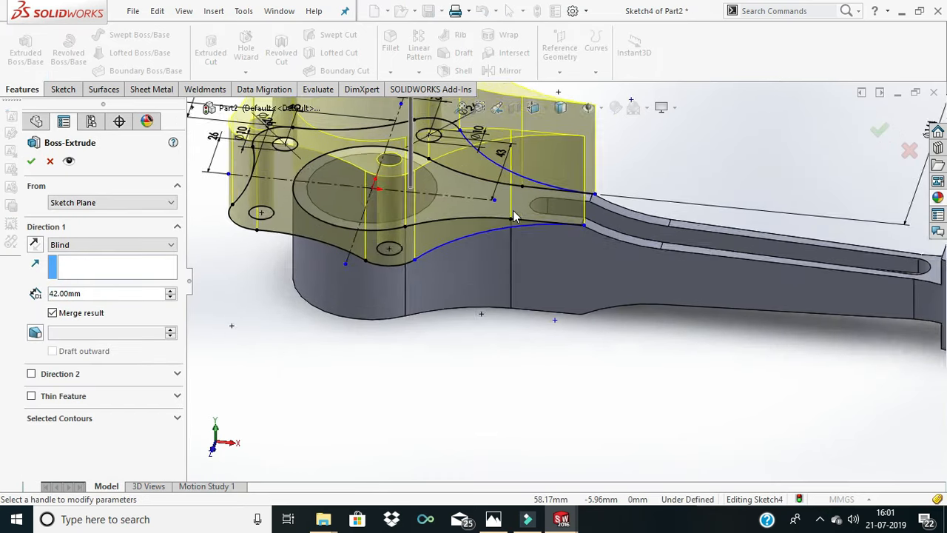
click(35, 244)
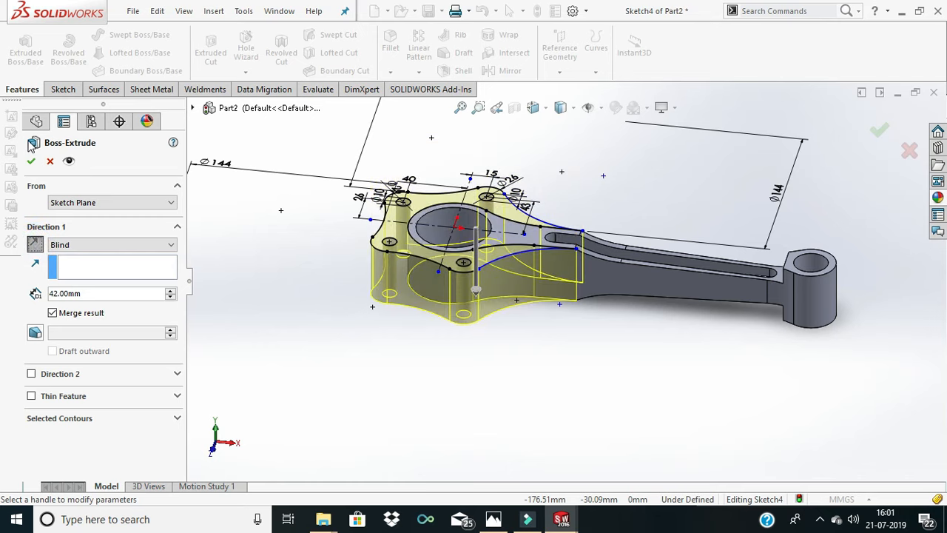
click(106, 294)
key(BackSpace)
key(BackSpace)
key(BackSpace)
key(BackSpace)
text(7)
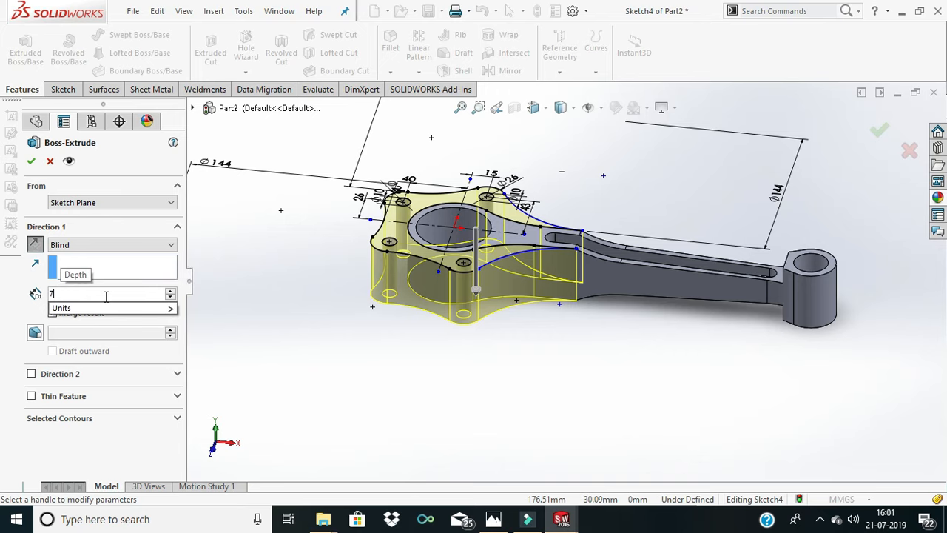
key(Return)
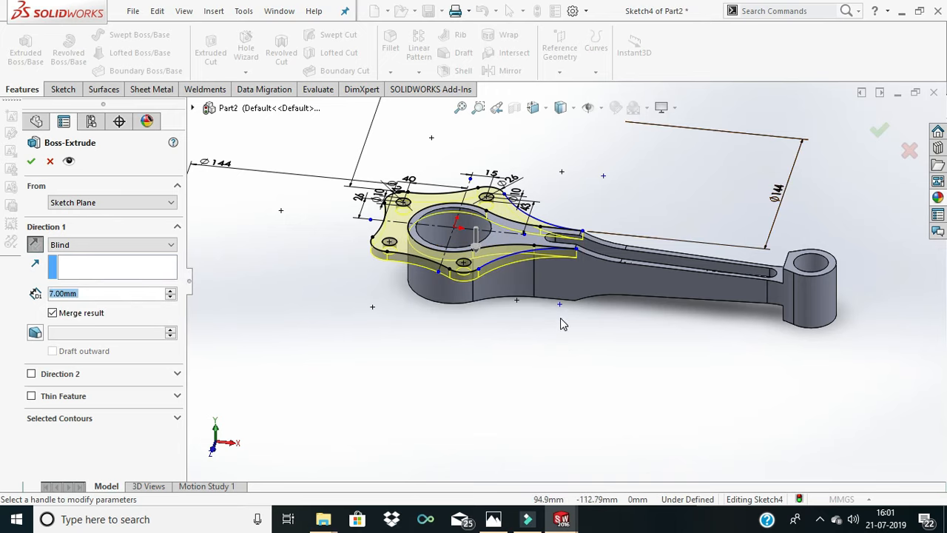
middle_drag(562, 324, 594, 277)
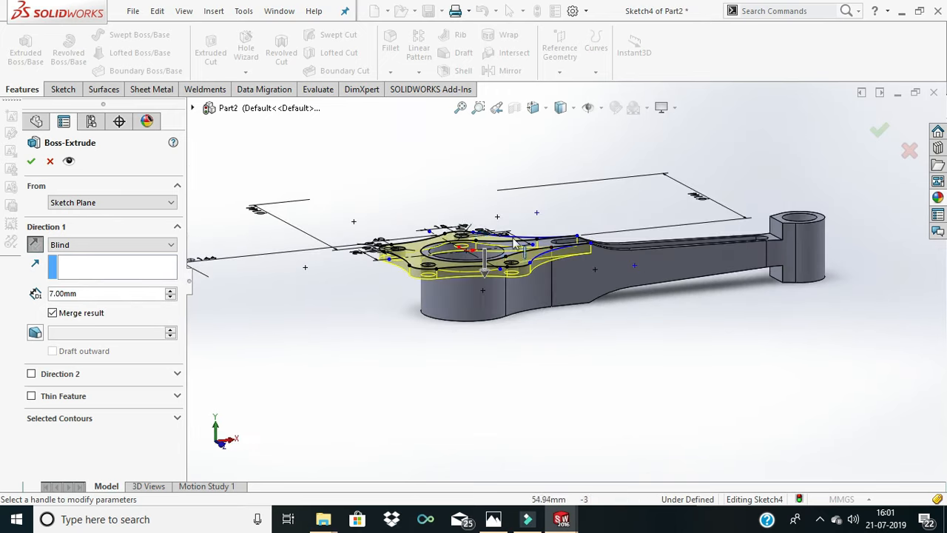
click(31, 161)
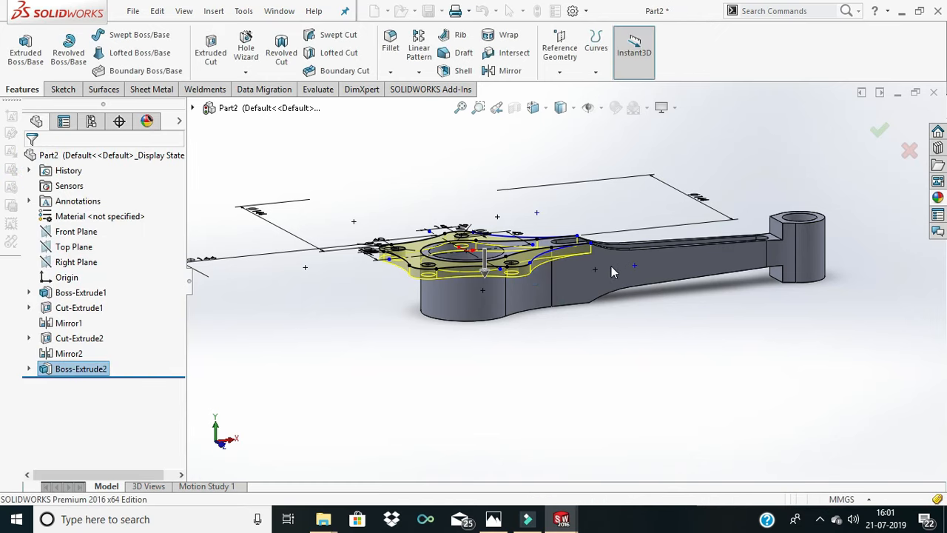
- Mirror the link-pin flange extrusion about the Top Plane to make the matching flange on the opposite side of the big end
scroll(611, 265, up, 2)
middle_drag(626, 265, 600, 332)
click(599, 332)
middle_drag(582, 296, 554, 156)
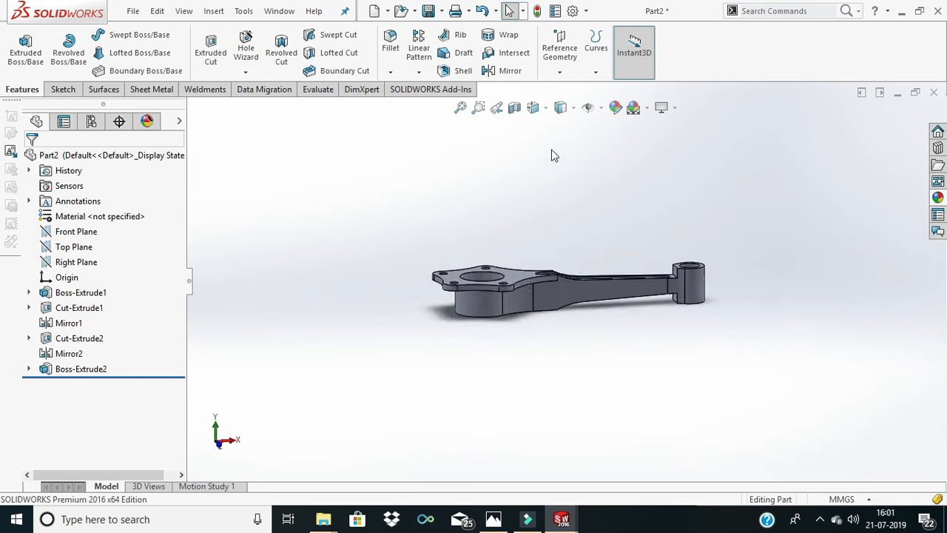
click(510, 70)
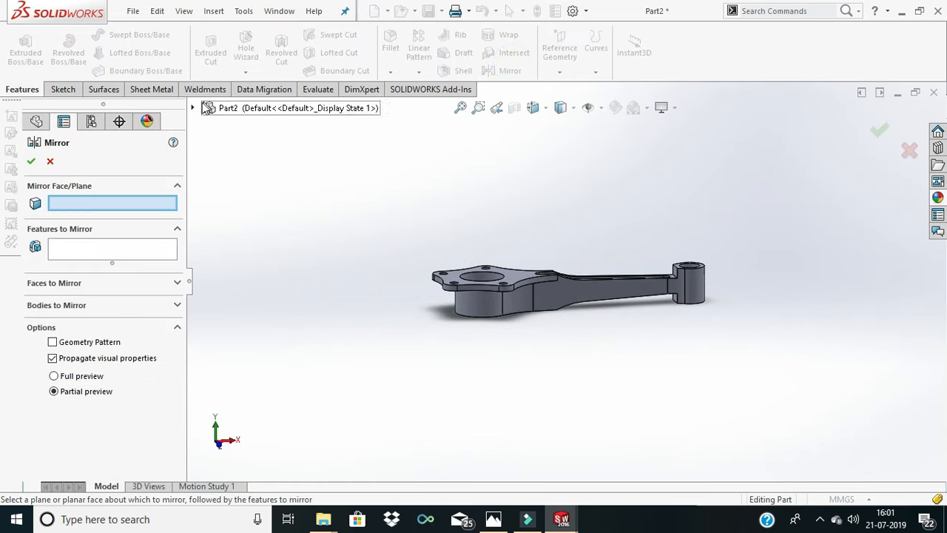
click(193, 108)
click(239, 206)
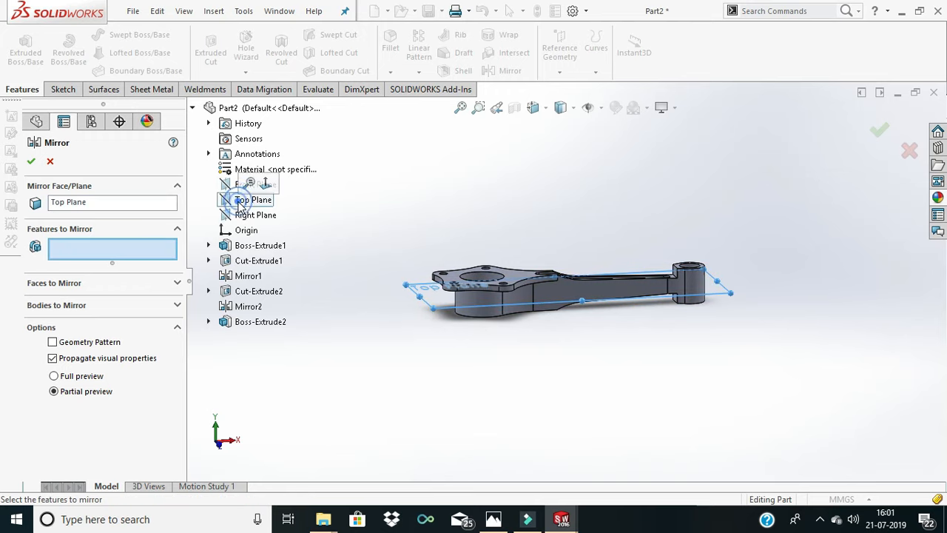
click(78, 250)
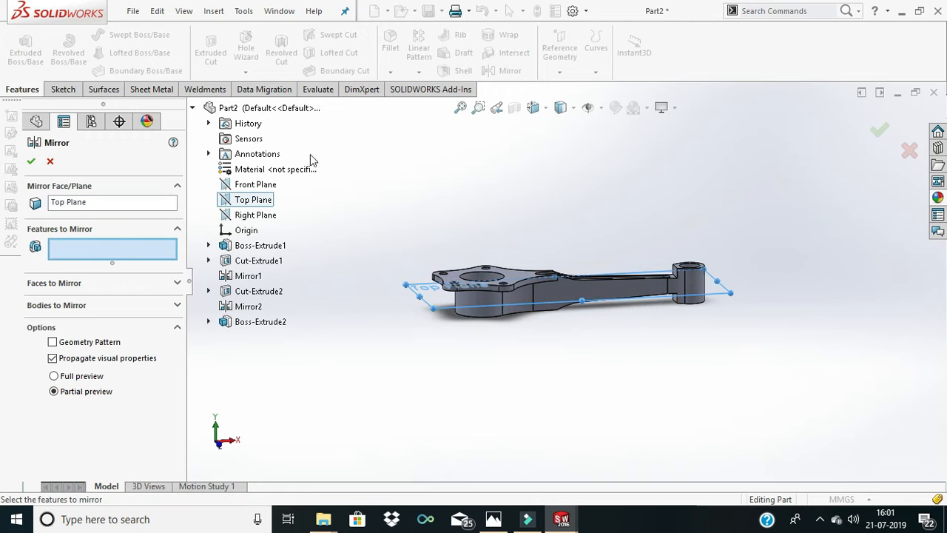
click(261, 323)
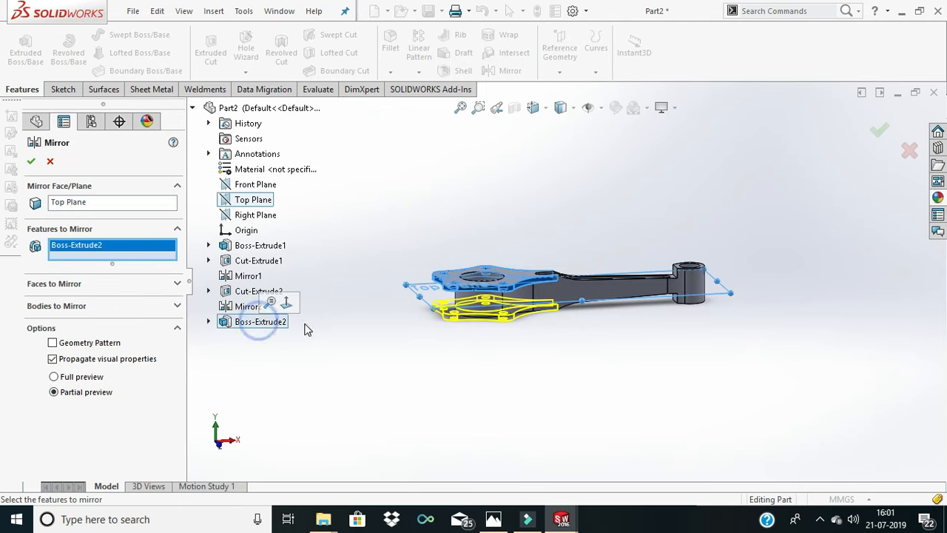
click(32, 163)
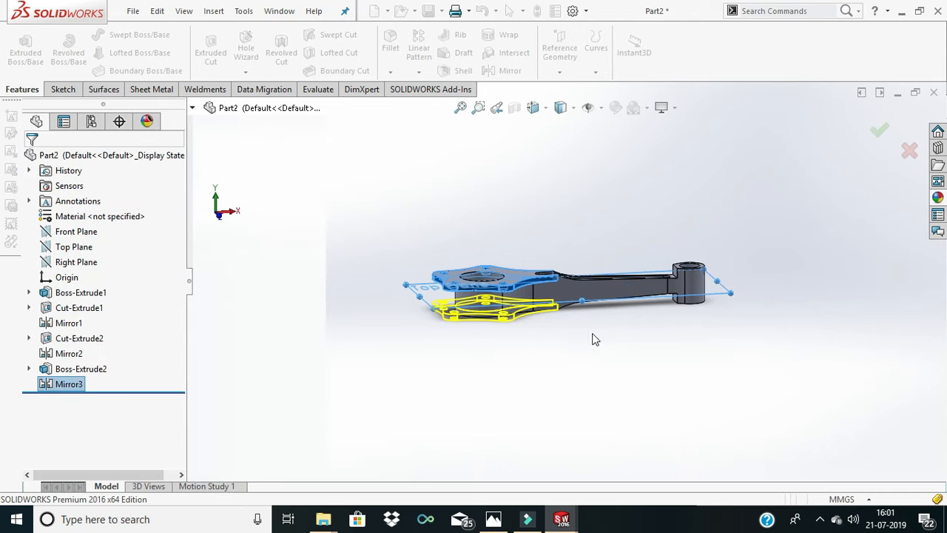
- Apply a light orange colour from the standard palette to the whole connecting rod part
middle_drag(581, 334, 648, 374)
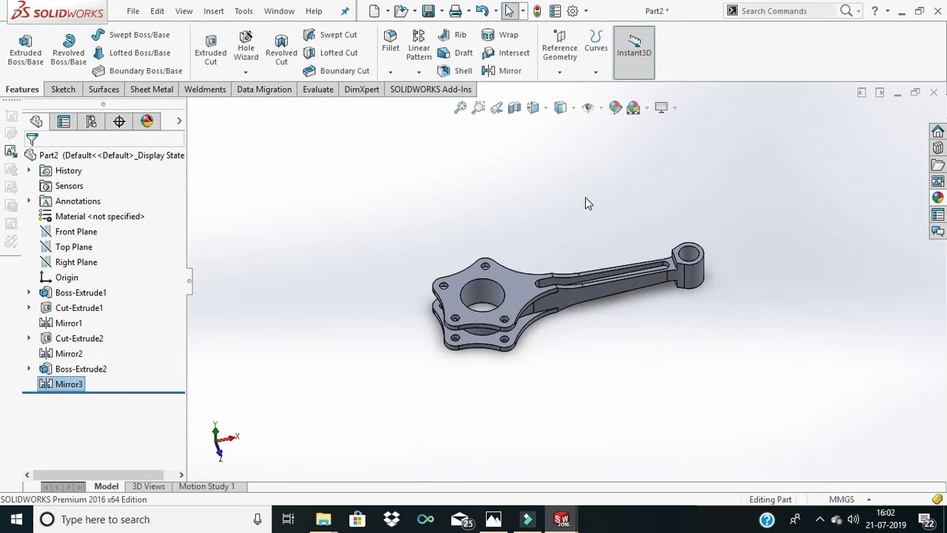
middle_drag(584, 321, 523, 254)
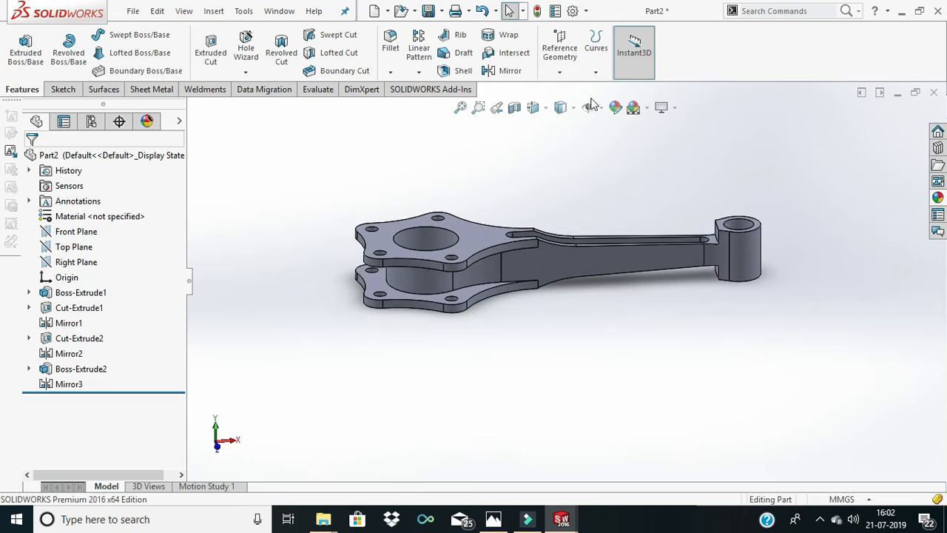
click(614, 109)
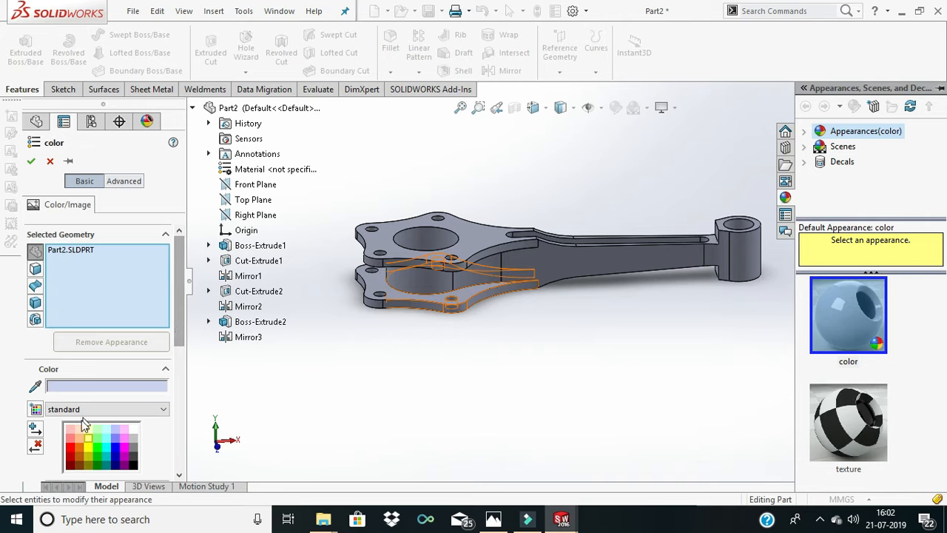
click(71, 431)
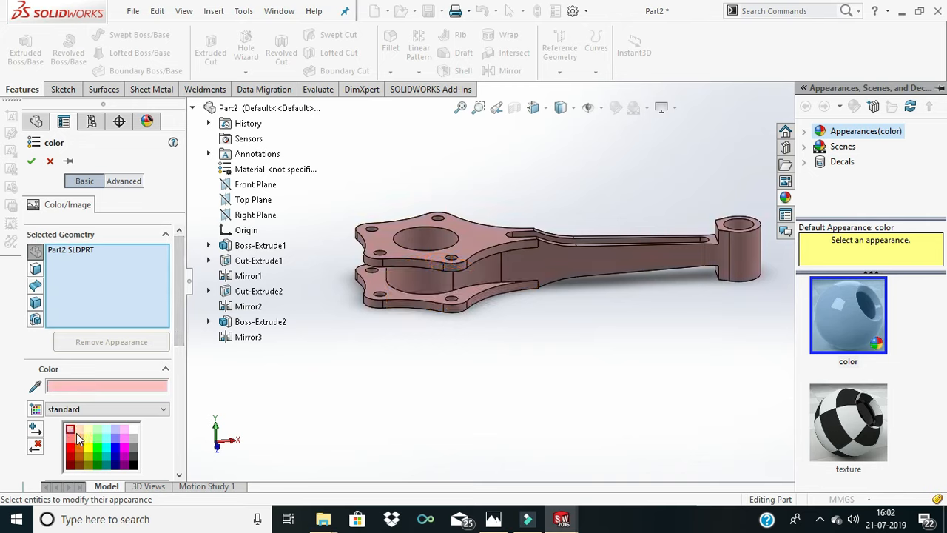
click(79, 437)
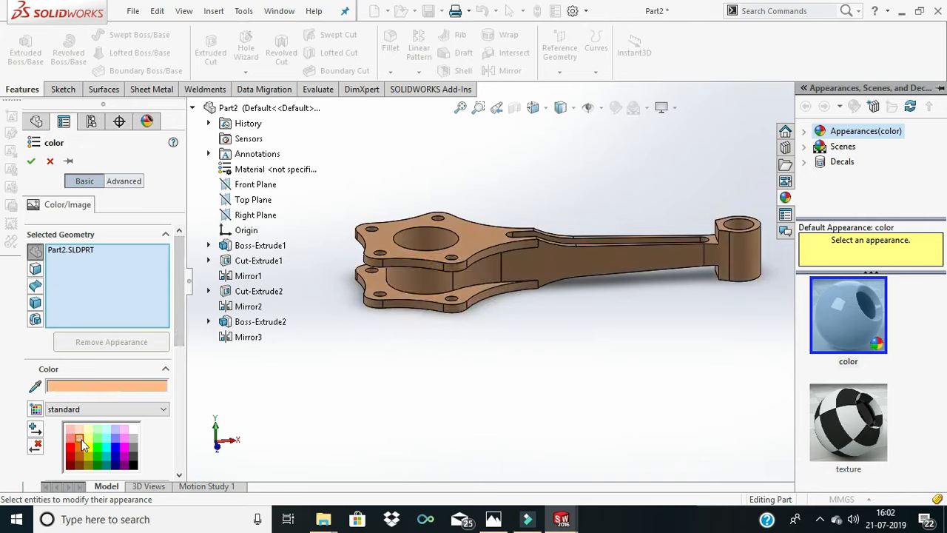
scroll(543, 309, down, 3)
scroll(542, 308, up, 4)
middle_drag(542, 309, 553, 213)
click(605, 323)
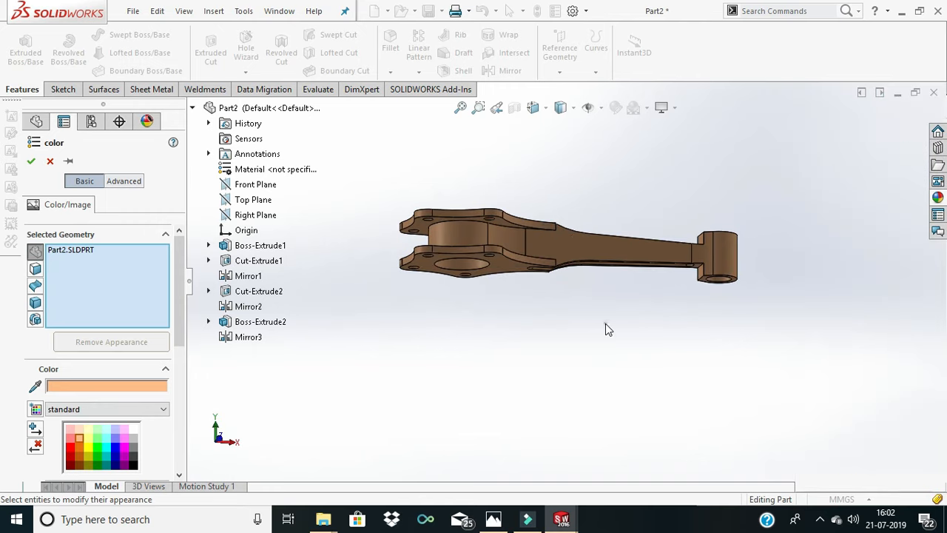
click(30, 161)
- Examine the coloured connecting rod from above, from the side and from below, including both flanges, the slotted shank and the small end
middle_drag(671, 268, 586, 237)
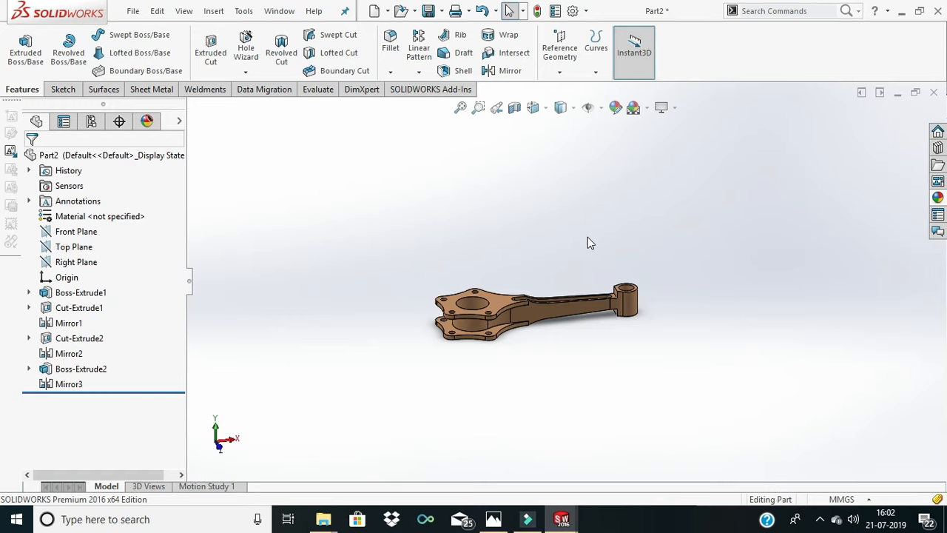
scroll(620, 298, down, 2)
scroll(619, 298, up, 3)
middle_drag(620, 298, 500, 293)
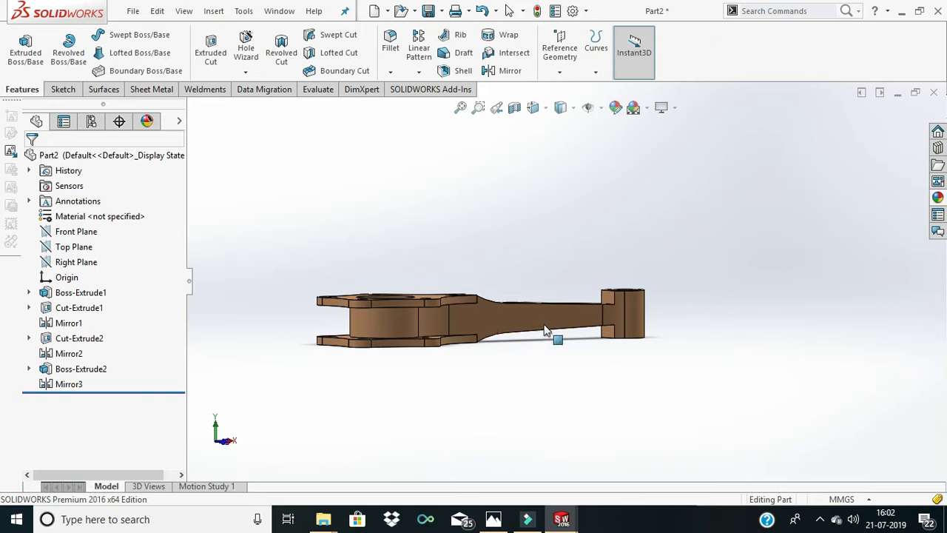
middle_drag(545, 332, 506, 366)
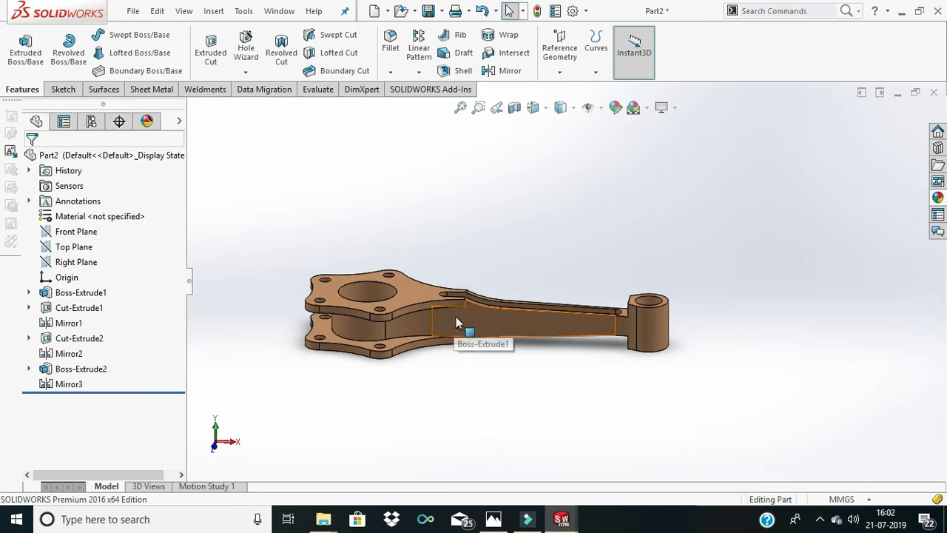
middle_drag(454, 319, 530, 455)
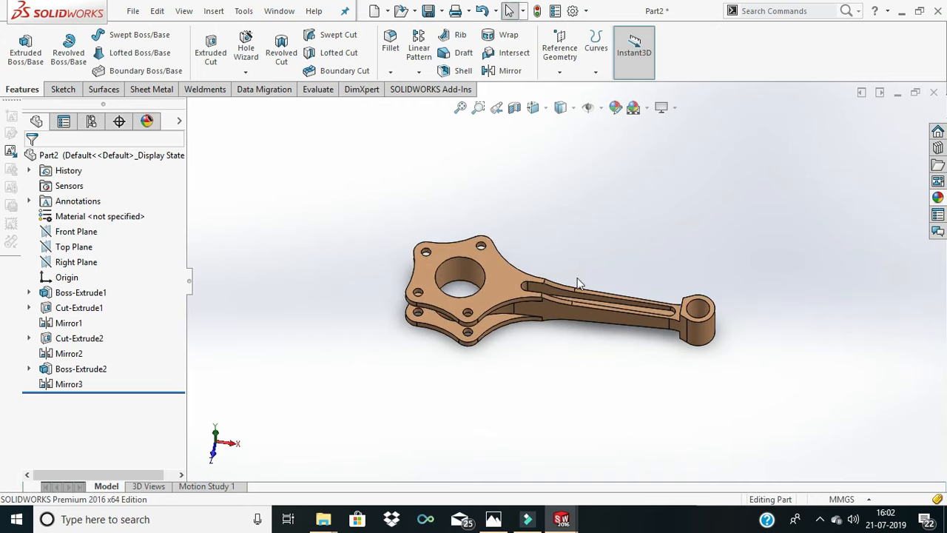
scroll(543, 293, down, 3)
middle_drag(545, 294, 590, 311)
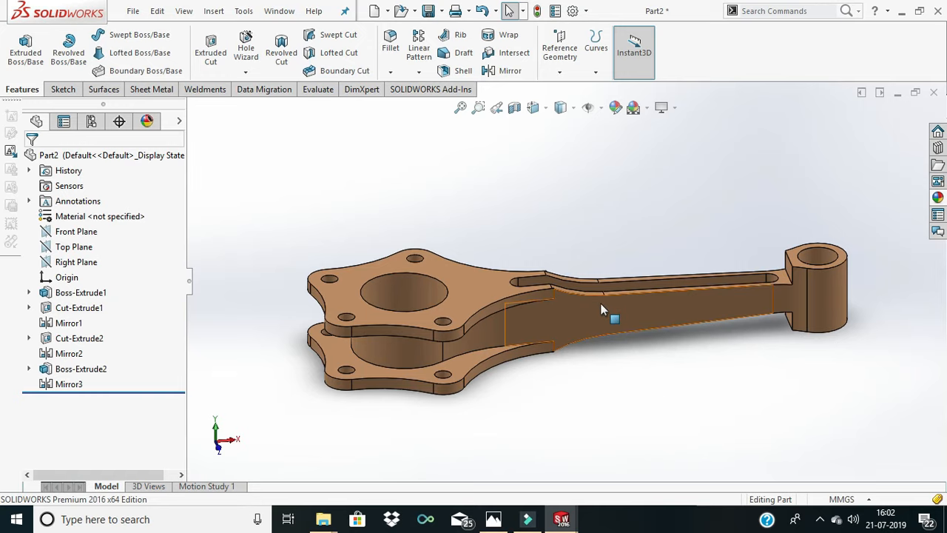
scroll(600, 309, up, 2)
scroll(600, 304, up, 3)
middle_drag(600, 304, 577, 258)
scroll(577, 257, down, 5)
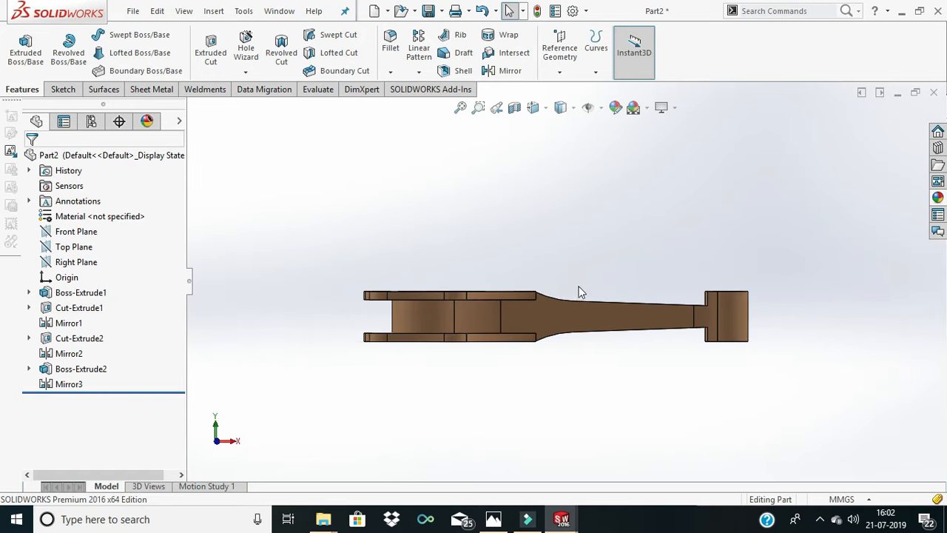
middle_drag(556, 368, 560, 288)
scroll(559, 288, up, 4)
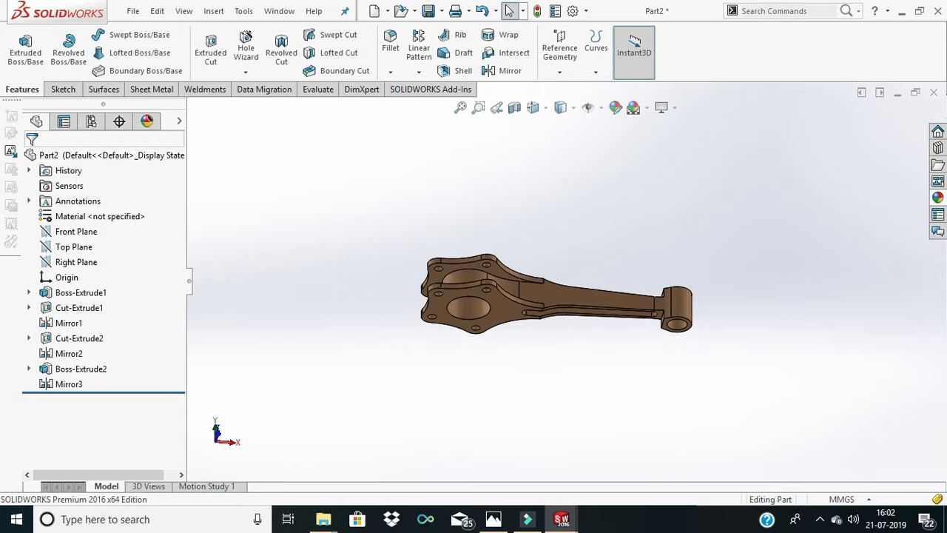